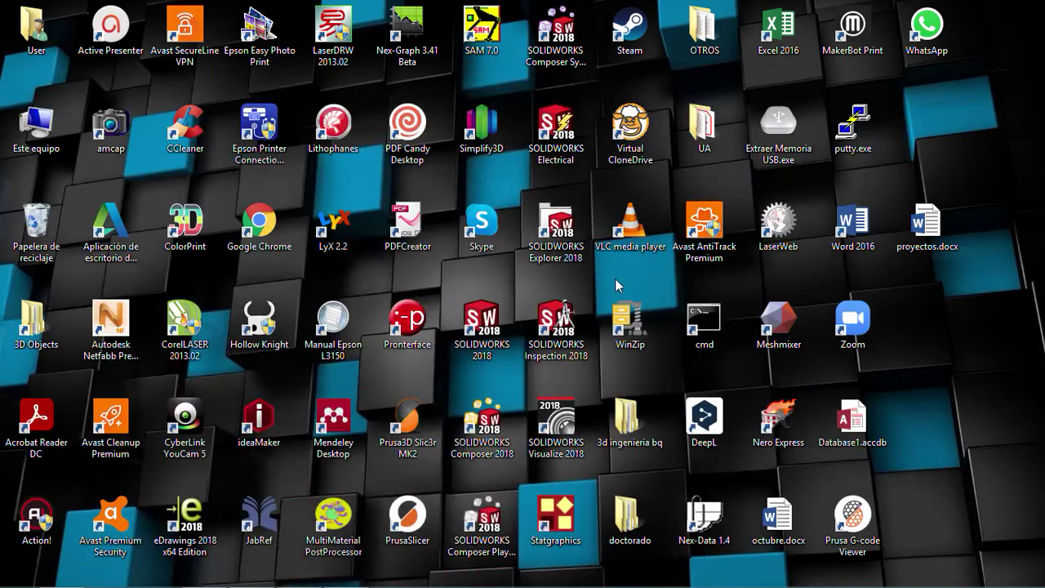
Switch to SOLIDWORKS, maximize its window and create a new part document (Pieza)
mouse_move(291, 581)
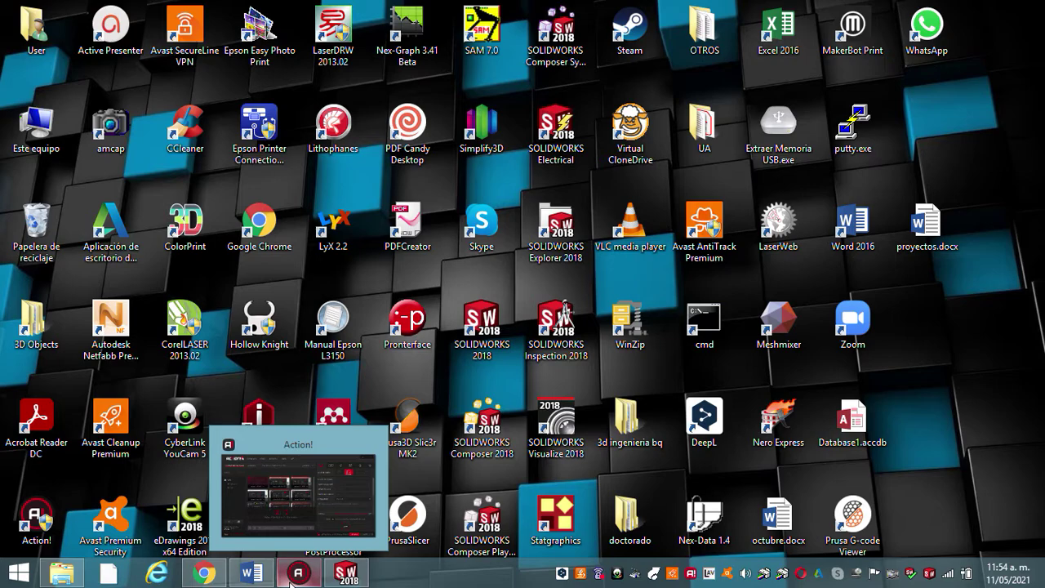
left_click(346, 572)
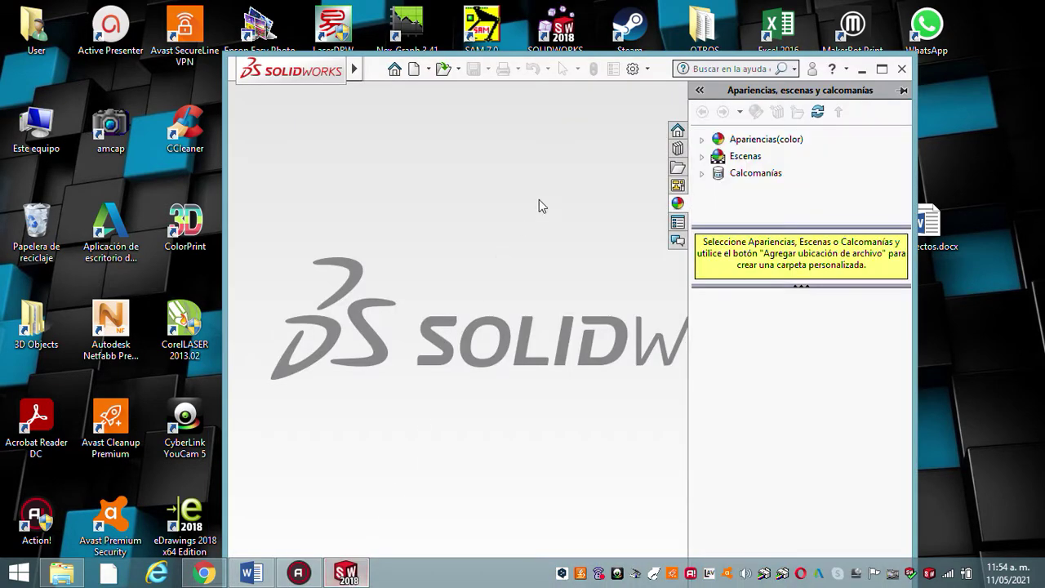
left_click(882, 70)
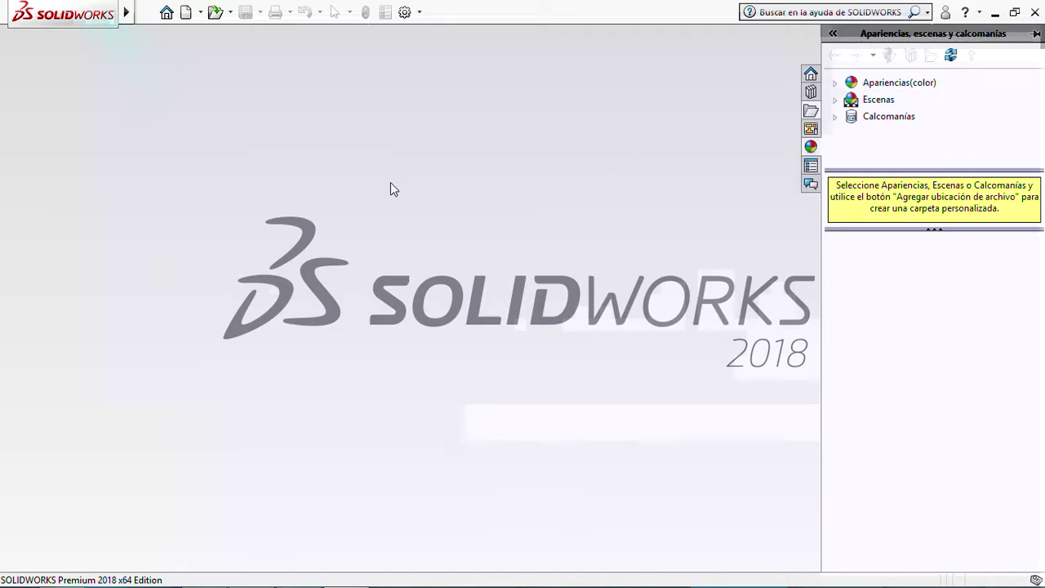
left_click(186, 13)
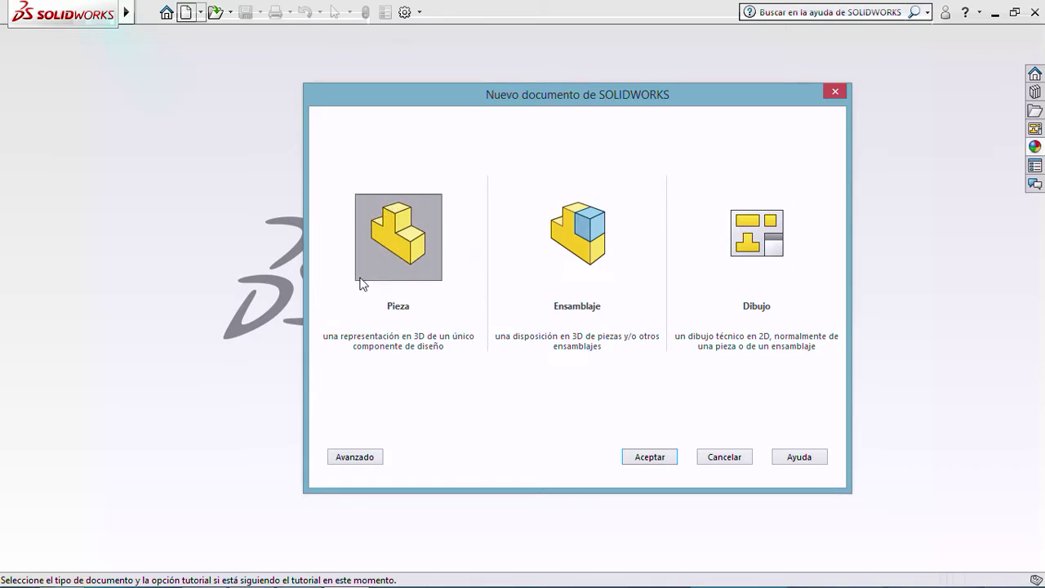
left_click(648, 455)
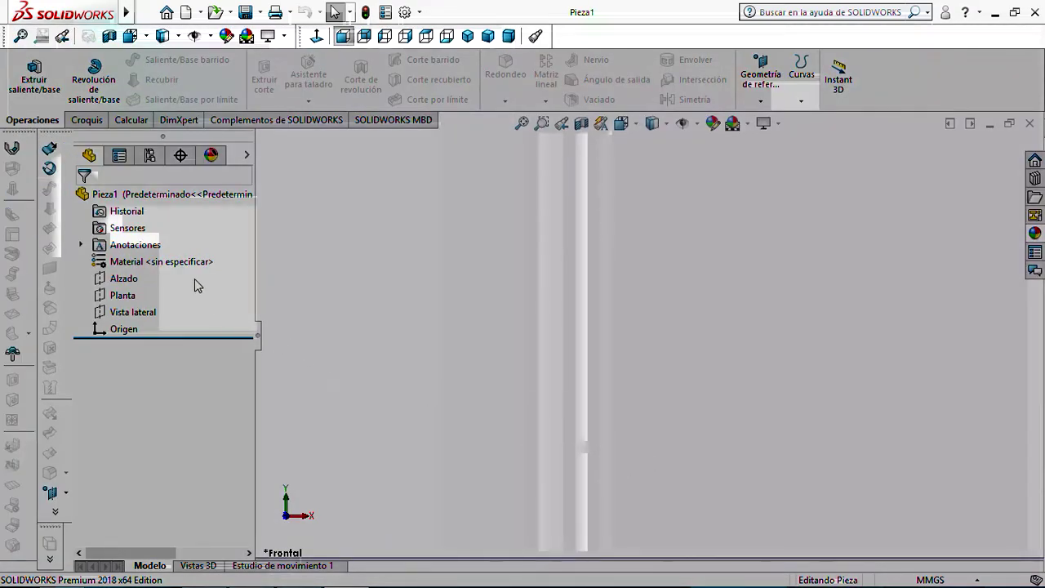
Look through the Croquis, Calcular, DimXpert, Complementos de SOLIDWORKS, SOLIDWORKS MBD and Operaciones command sets, ending on the sketch tools
left_click(87, 121)
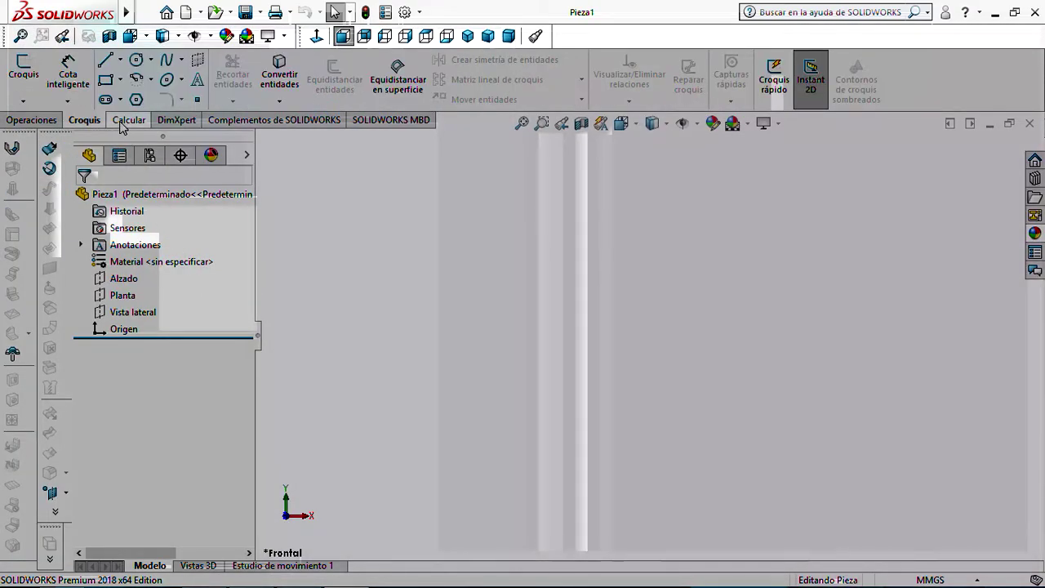
left_click(126, 120)
left_click(176, 121)
left_click(244, 121)
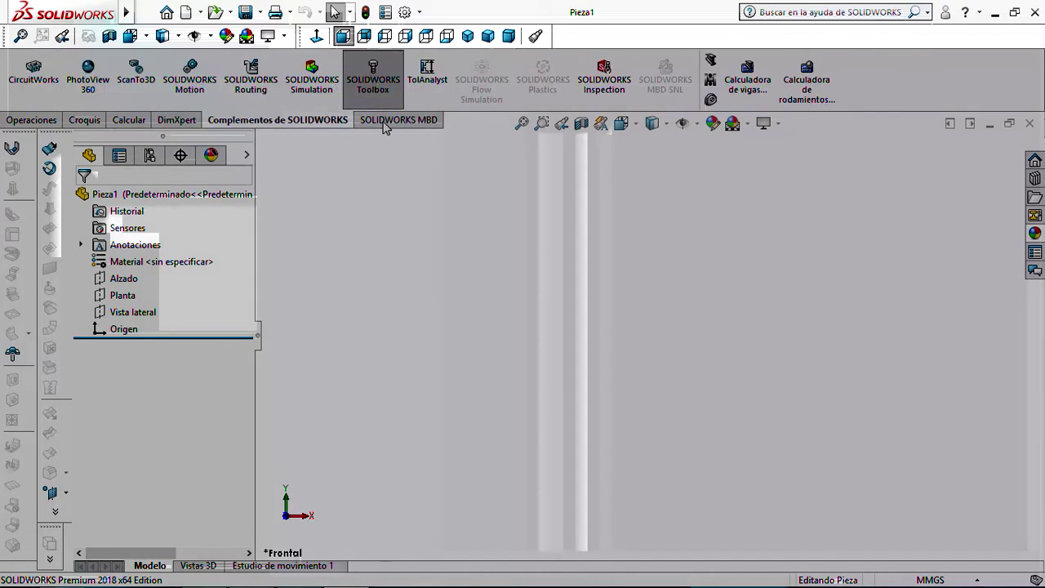
left_click(387, 123)
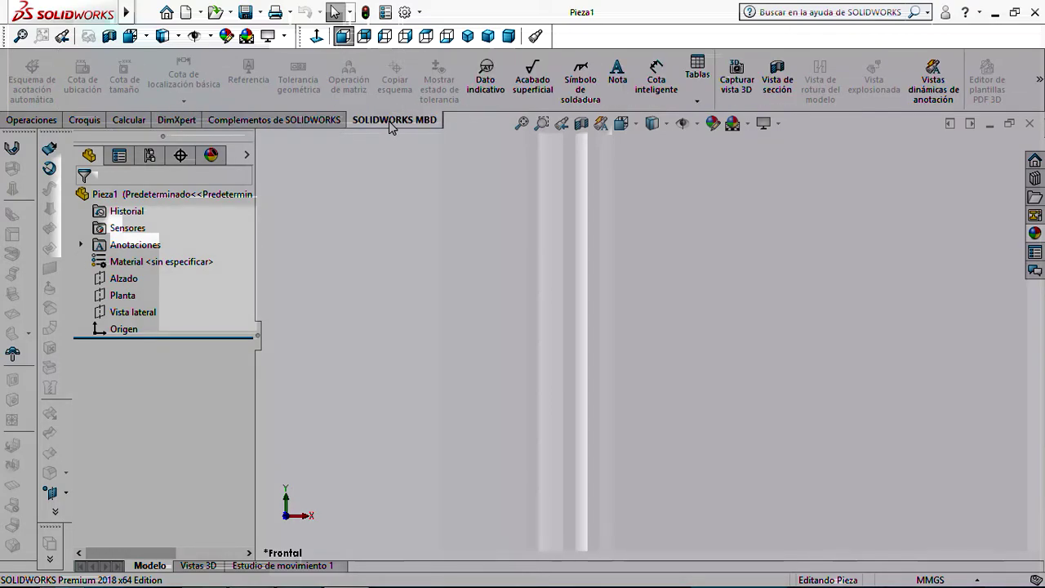
left_click(34, 120)
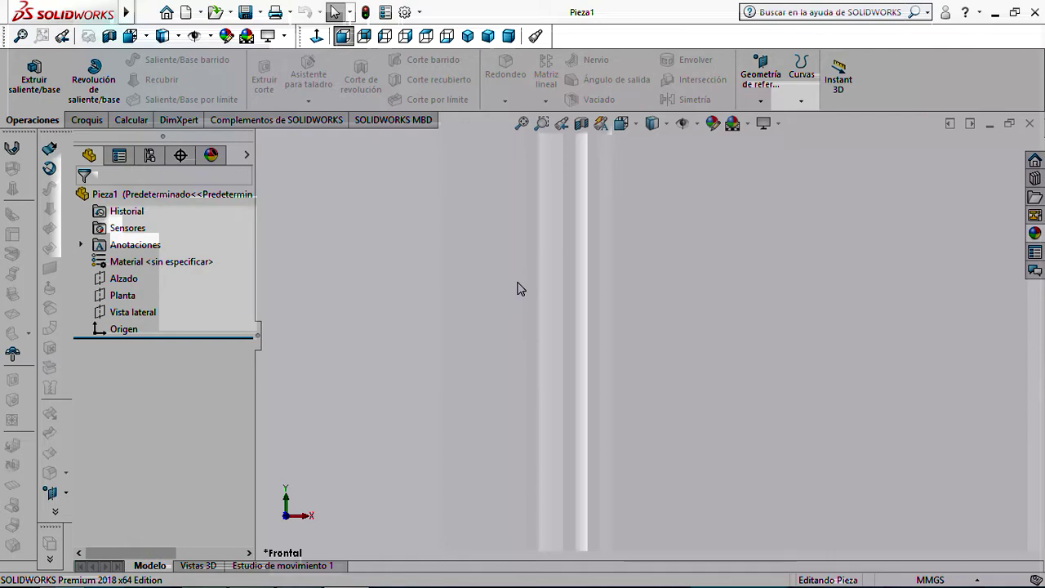
left_click(89, 120)
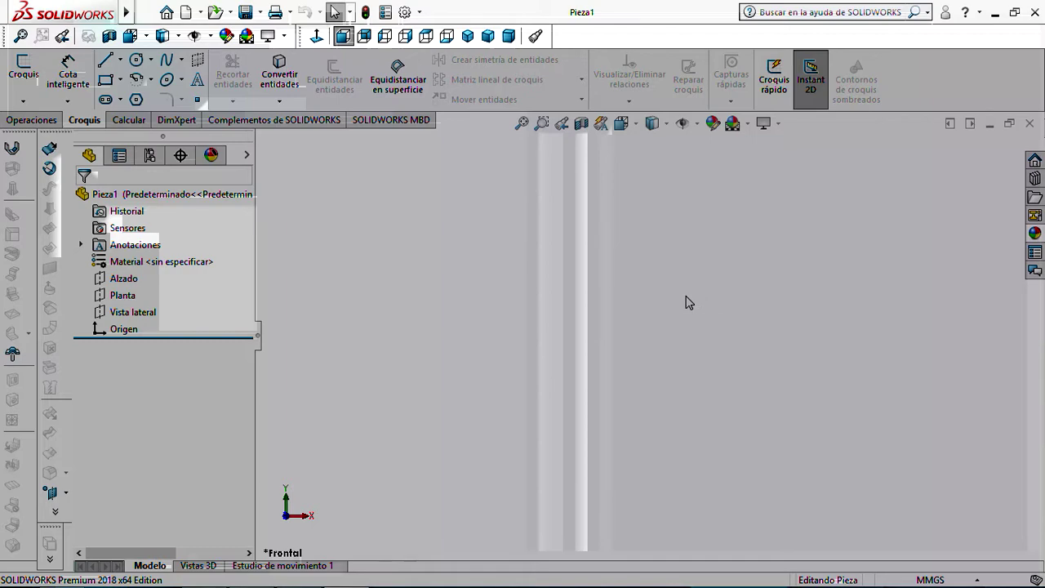
Orbit the empty part and watch how the X, Y and Z axis triad turns with it
middle_click_drag(645, 297, 594, 321)
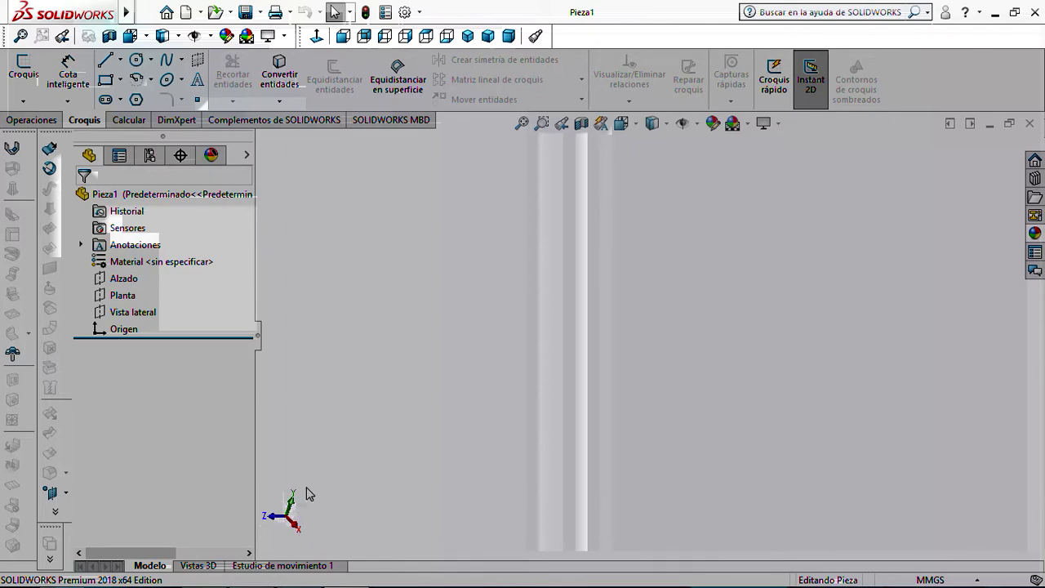
middle_click_drag(618, 295, 648, 261)
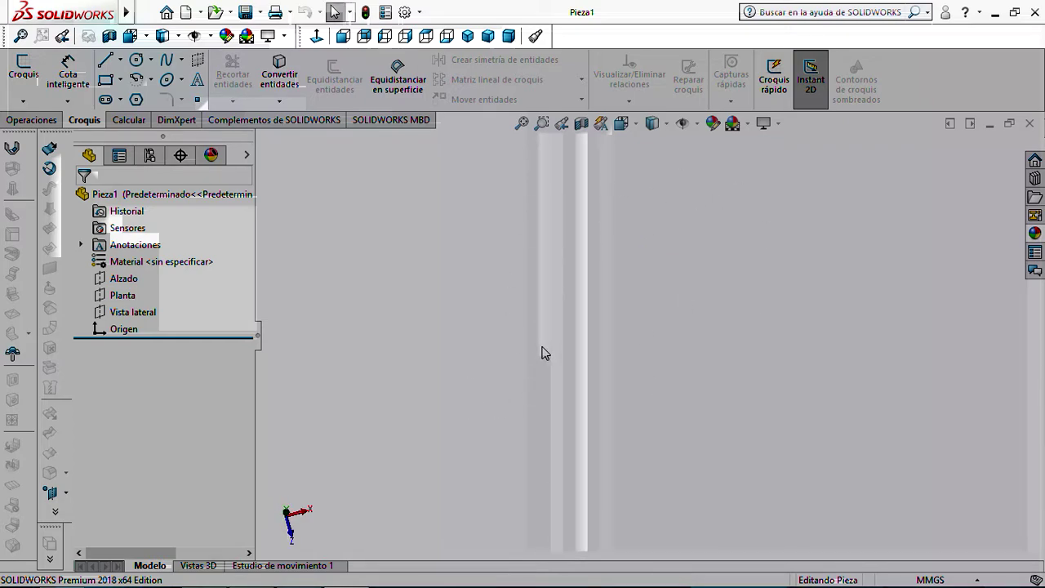
middle_click_drag(602, 350, 583, 318)
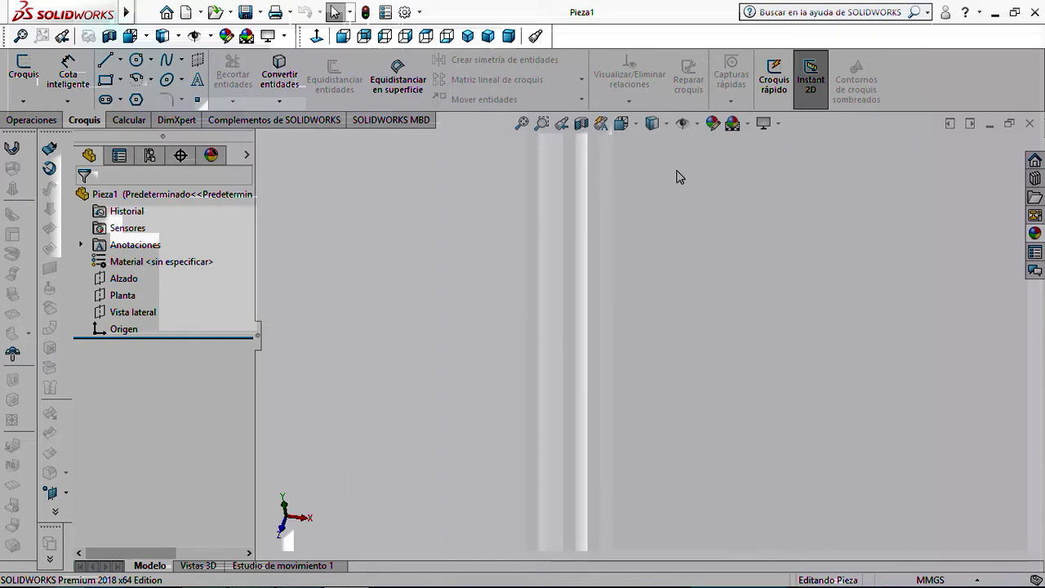
Review the standard view orientations, set the view to Frontal, and look over the available display styles
left_click(638, 126)
left_click(639, 127)
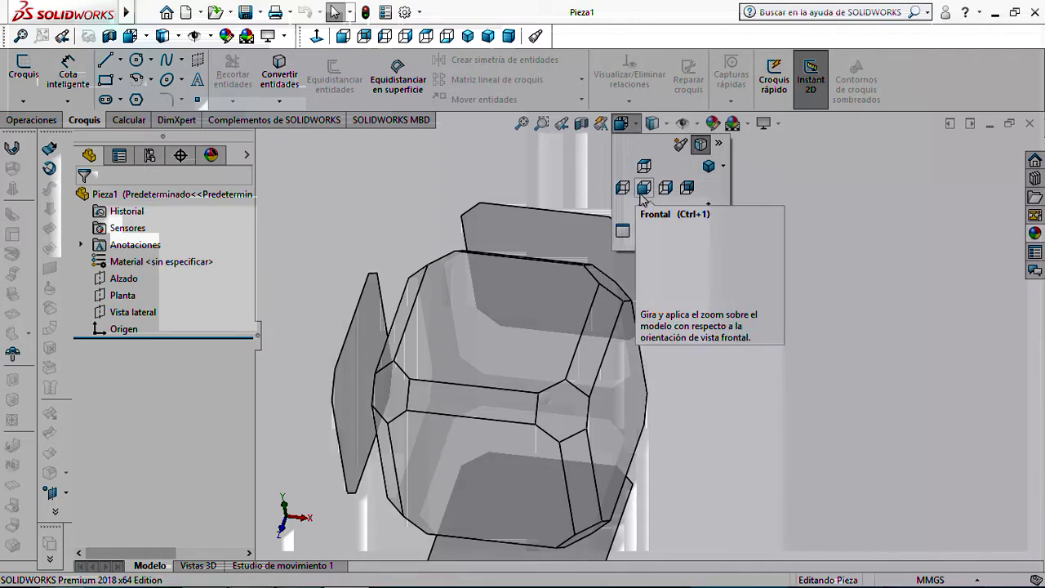
left_click(641, 129)
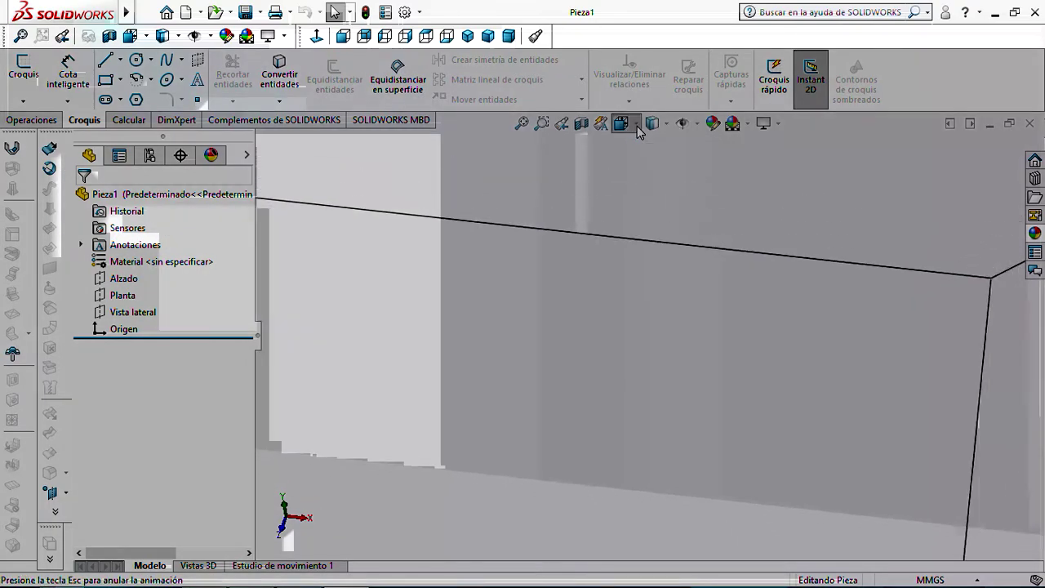
left_click(637, 129)
left_click(636, 165)
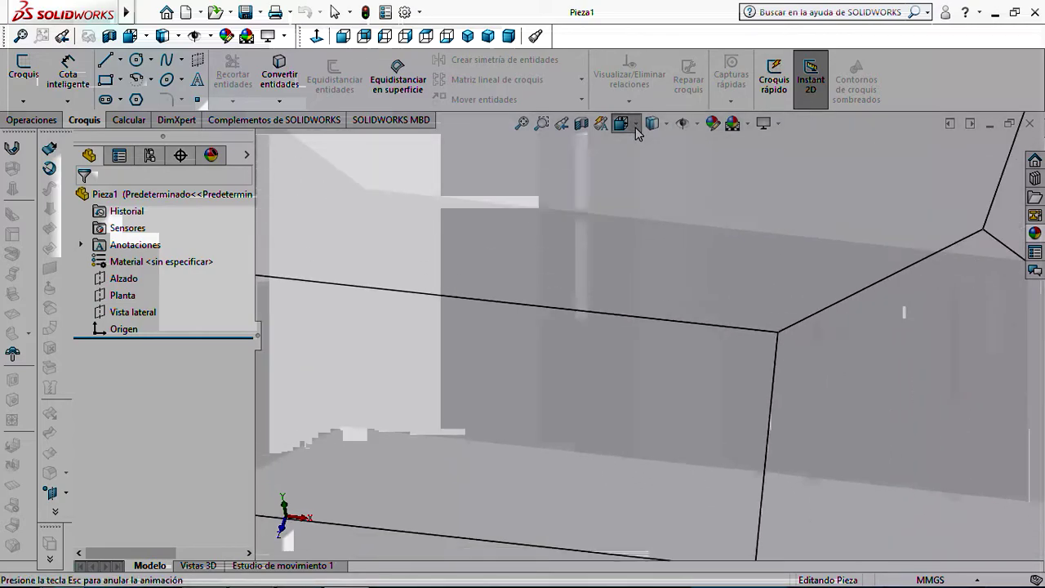
left_click(638, 129)
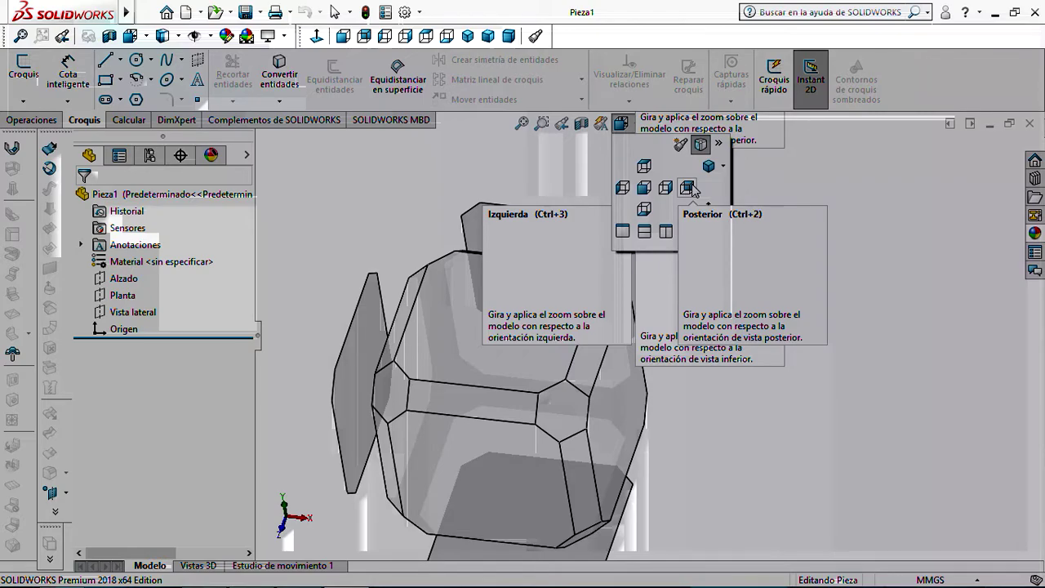
left_click(723, 168)
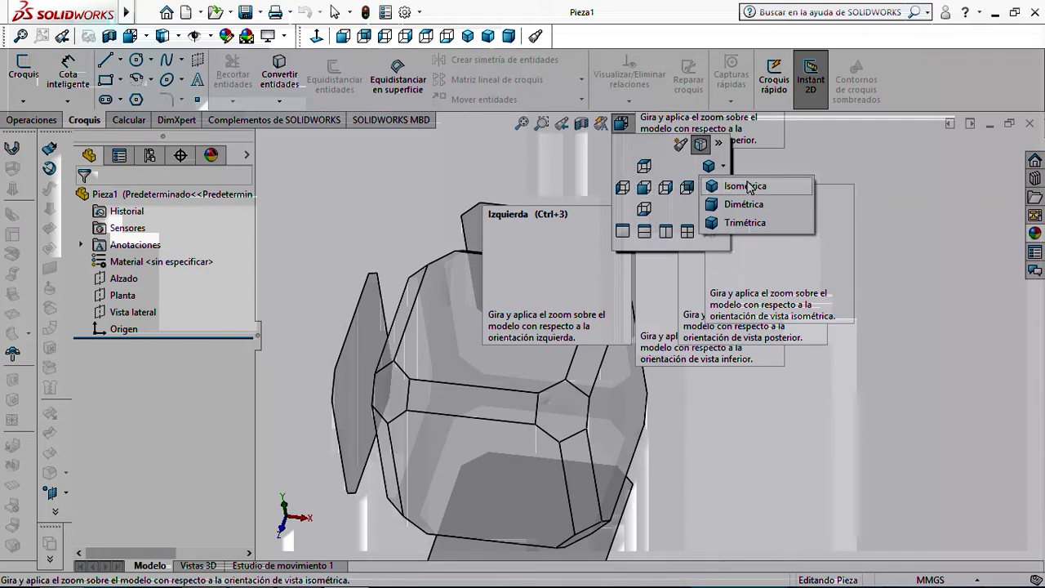
left_click(647, 184)
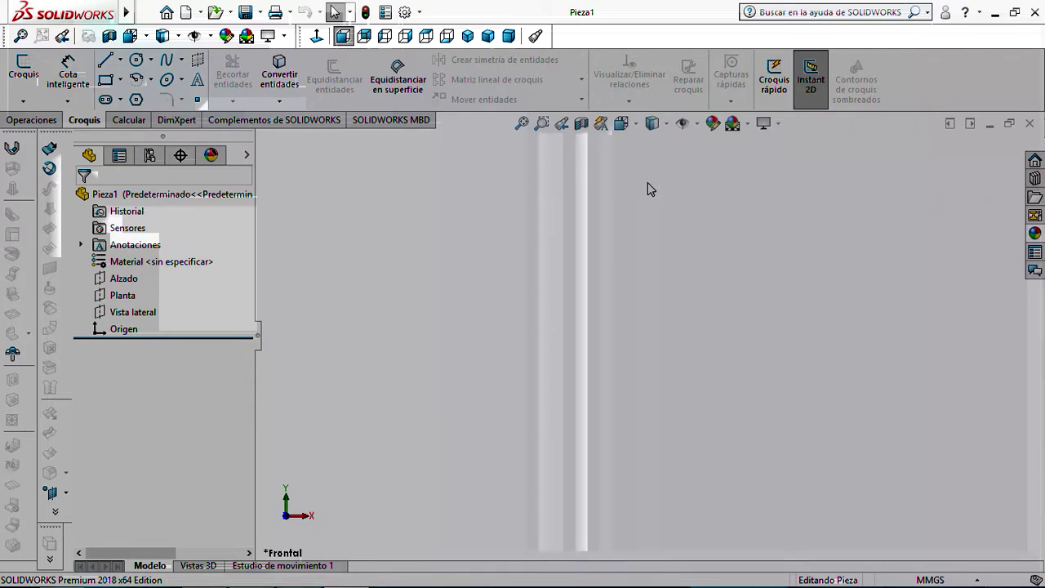
left_click(667, 124)
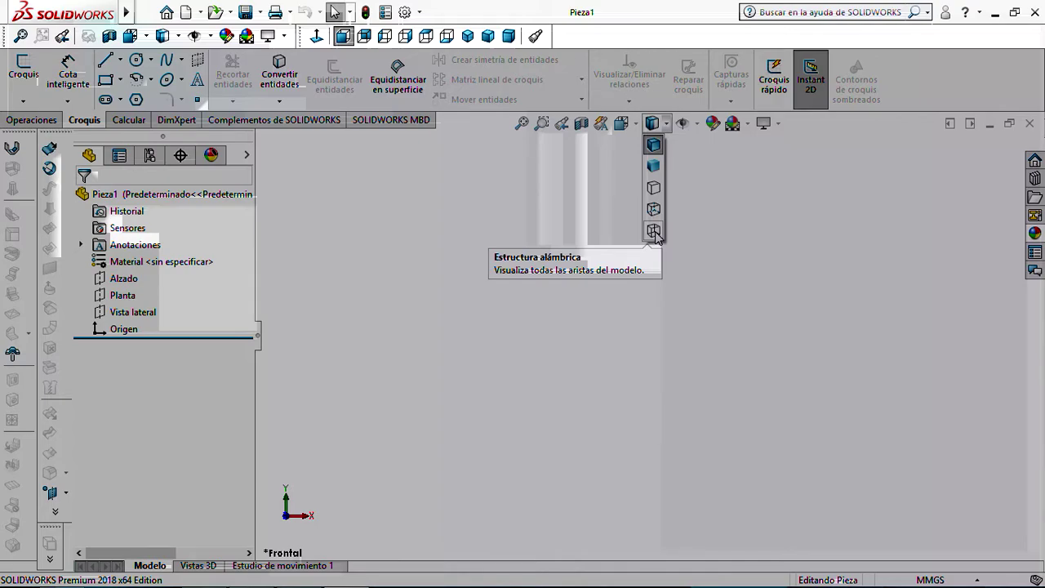
left_click(583, 168)
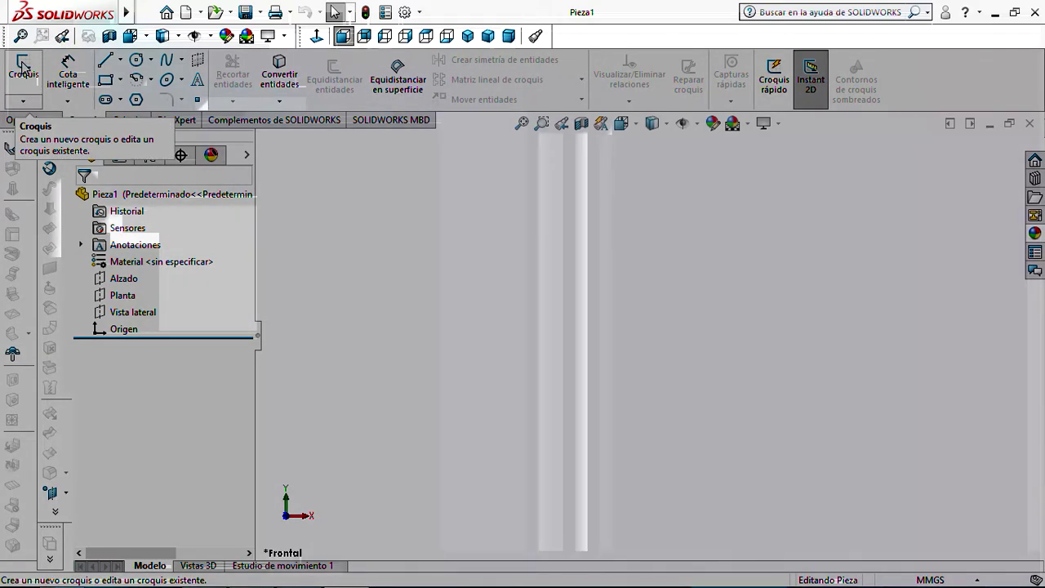
Start a new sketch, inspect the Alzado, Planta and Vista lateral planes offered for it, and return to the front view
left_click(23, 65)
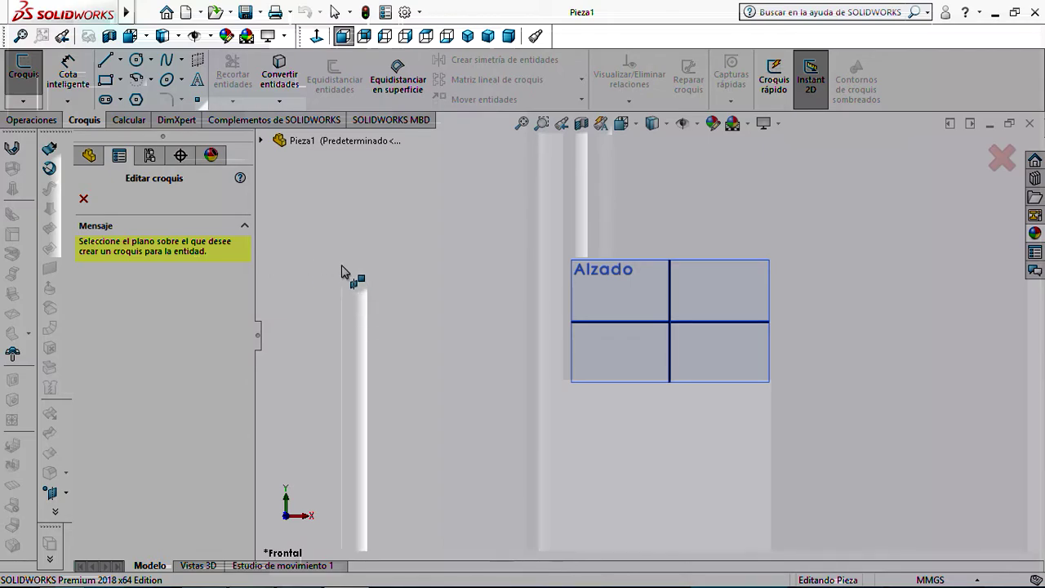
left_click(24, 69)
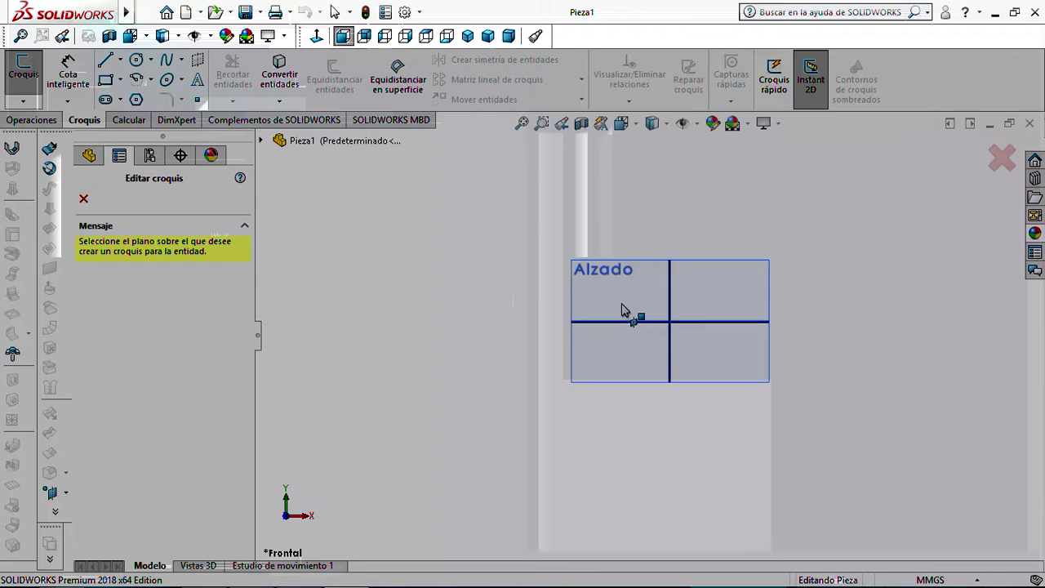
scroll(699, 315, "down", 3)
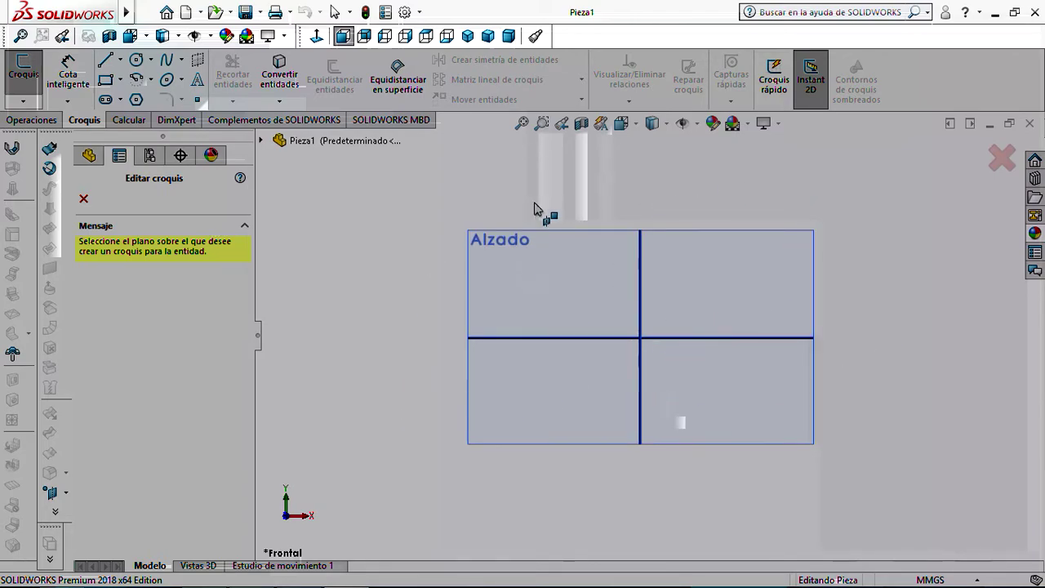
left_click(672, 243)
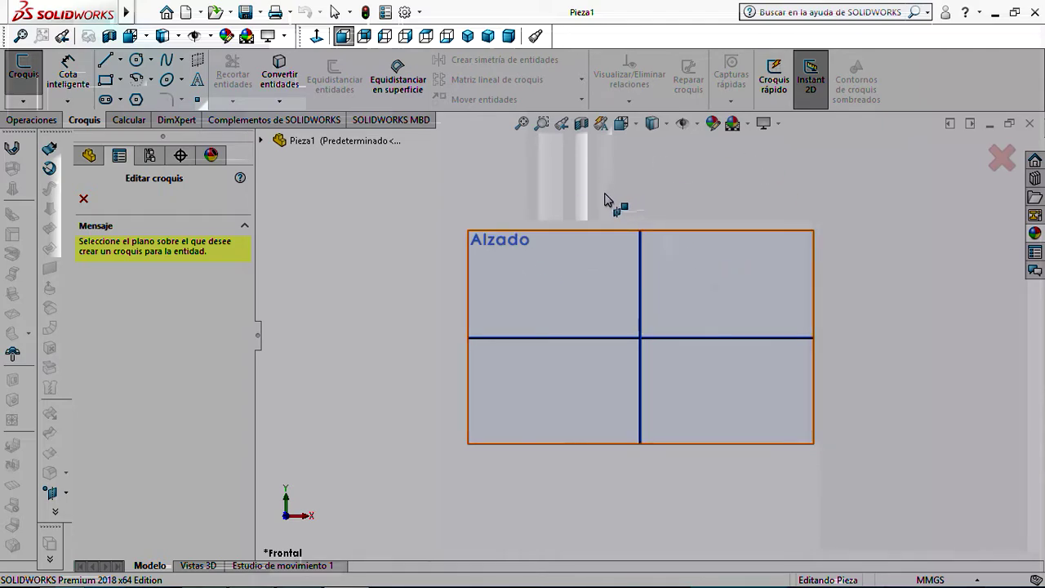
key("z")
key("z")
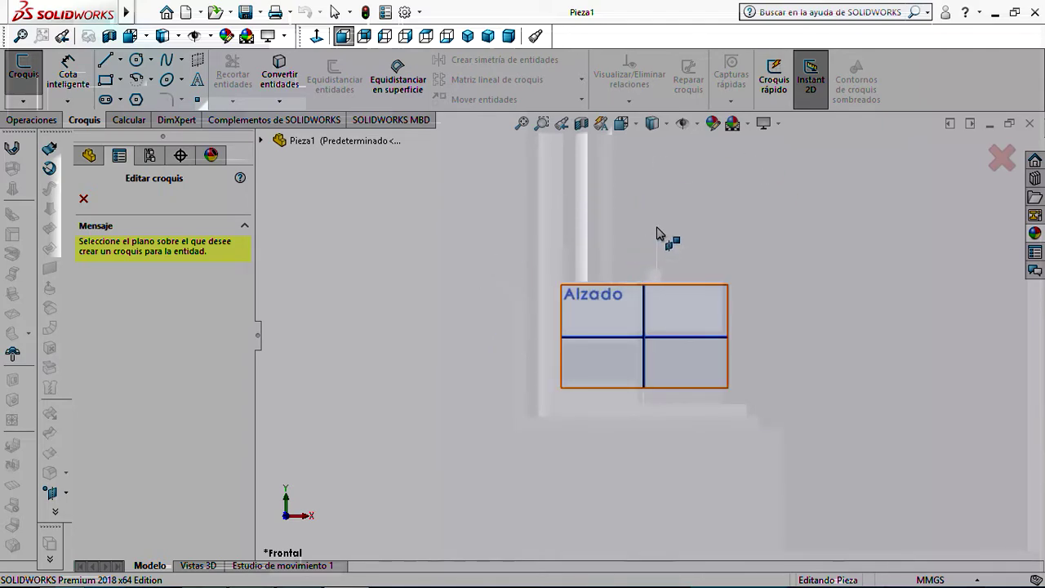
middle_click_drag(700, 218, 642, 310)
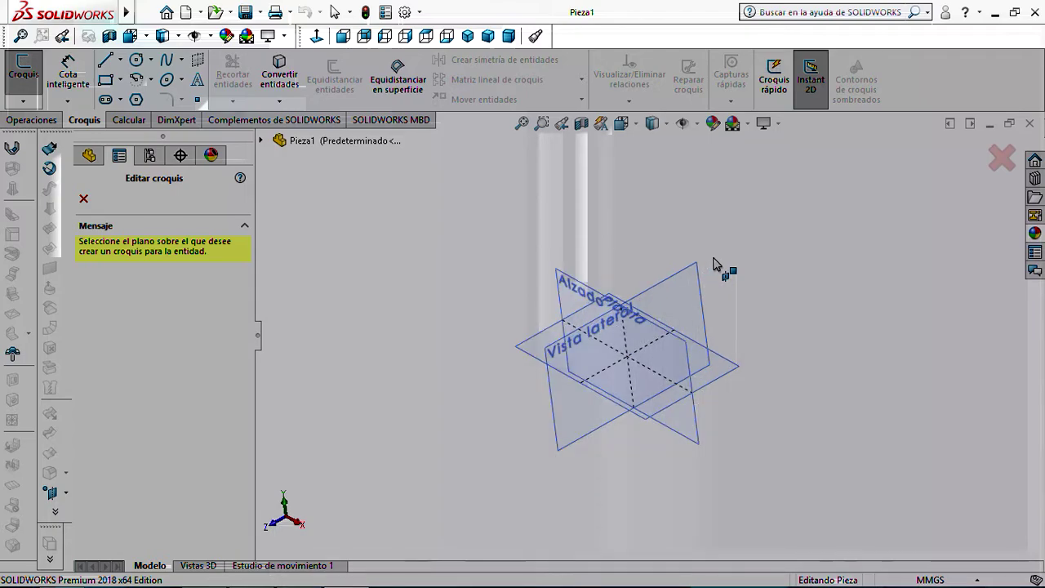
scroll(703, 292, "down", 3)
scroll(703, 292, "up", 1)
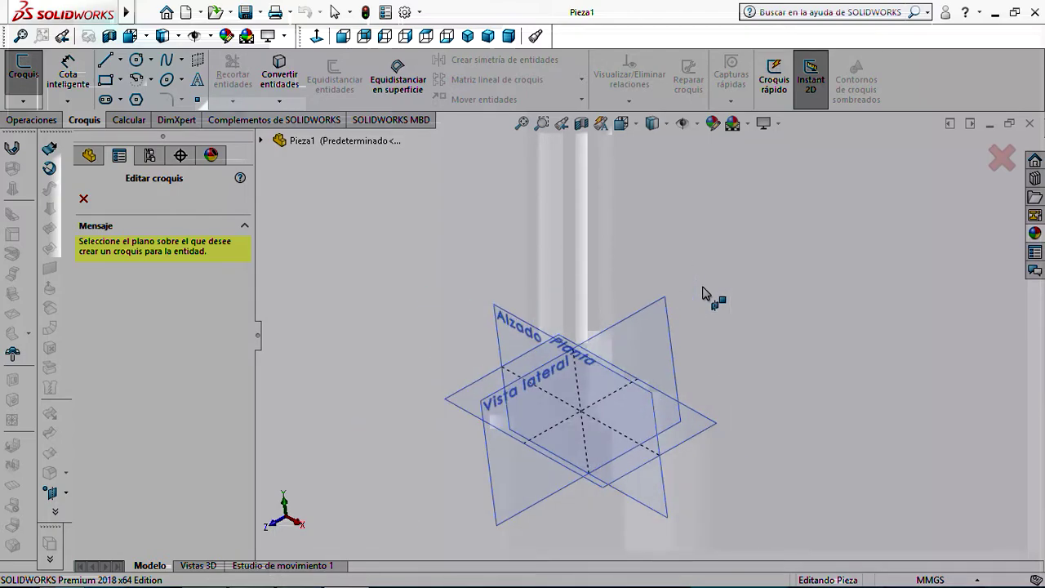
scroll(703, 292, "up", 1)
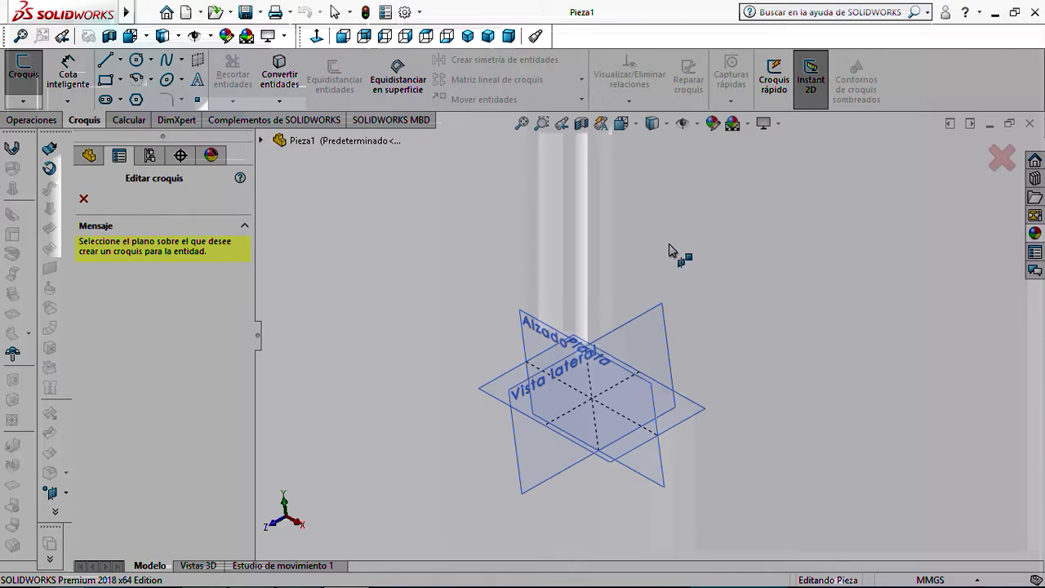
left_click(638, 129)
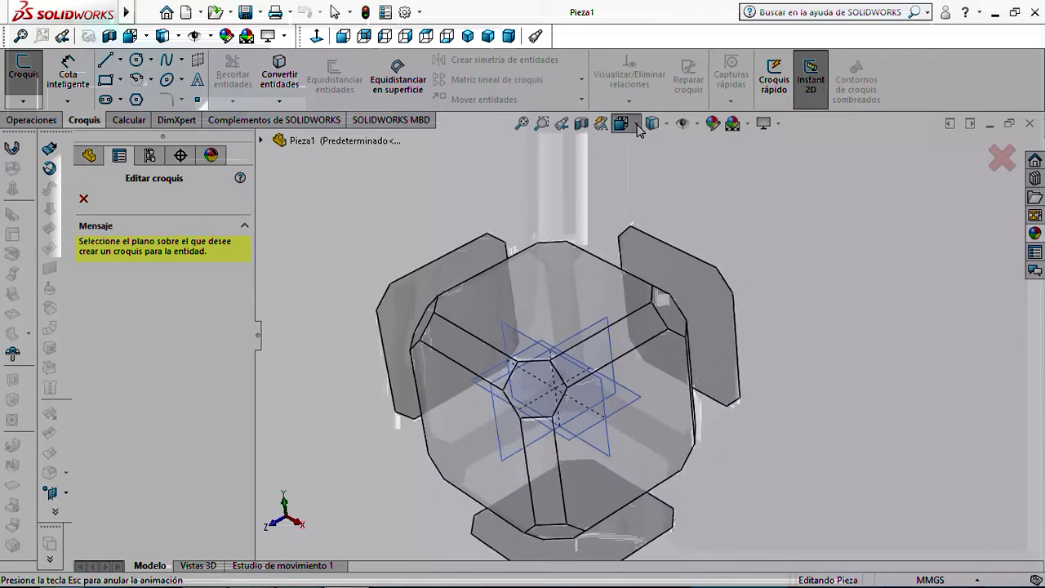
left_click(444, 413)
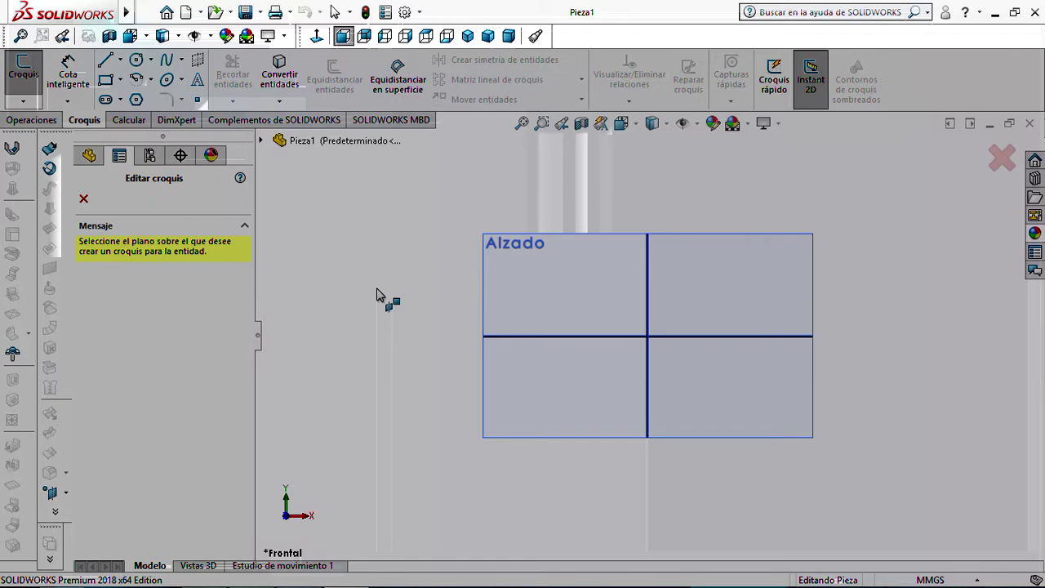
Orbit the view to examine how the Alzado, Planta and Vista lateral planes are oriented relative to the axis triad
middle_click_drag(380, 273, 488, 308)
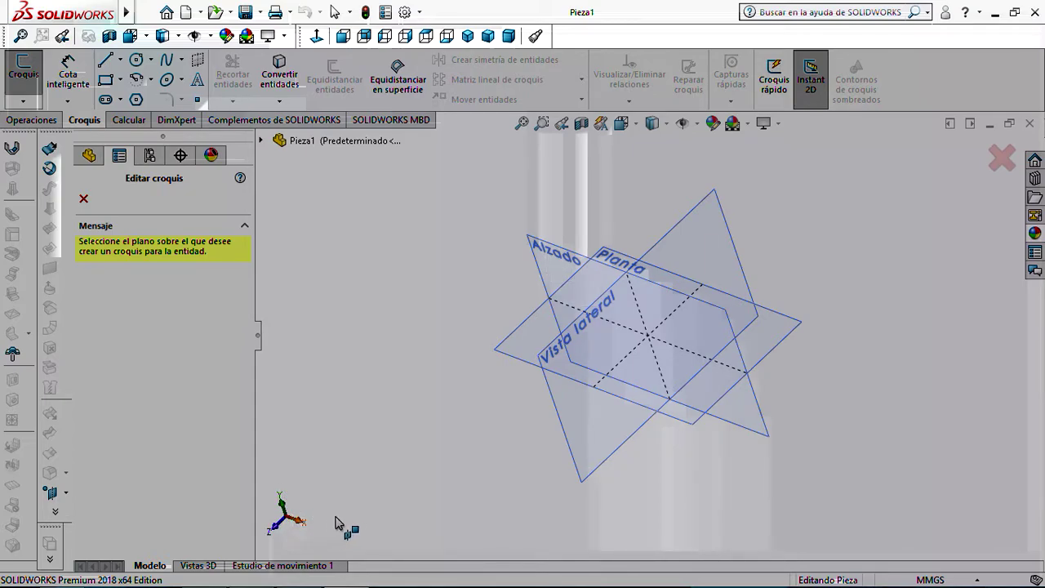
middle_click_drag(392, 372, 405, 409)
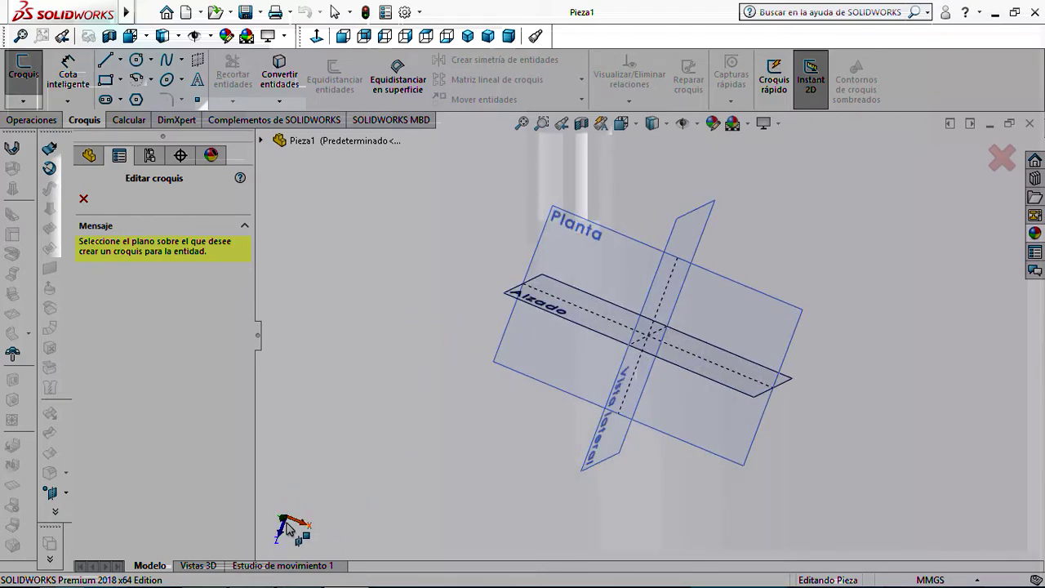
middle_click_drag(415, 449, 446, 236)
middle_click_drag(459, 340, 360, 337)
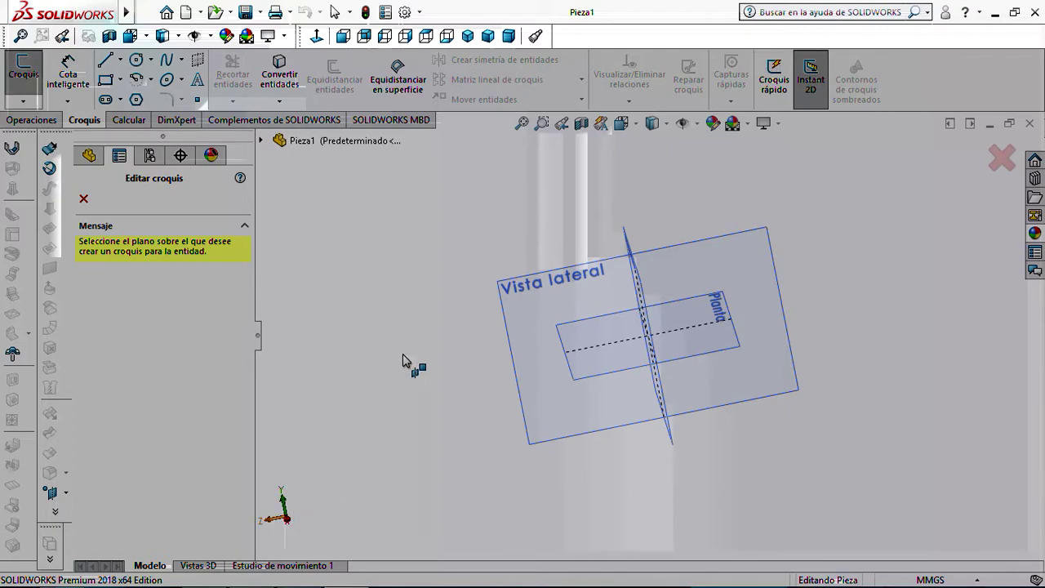
Return to the Frontal view and start the sketch on the Alzado plane
left_click(628, 129)
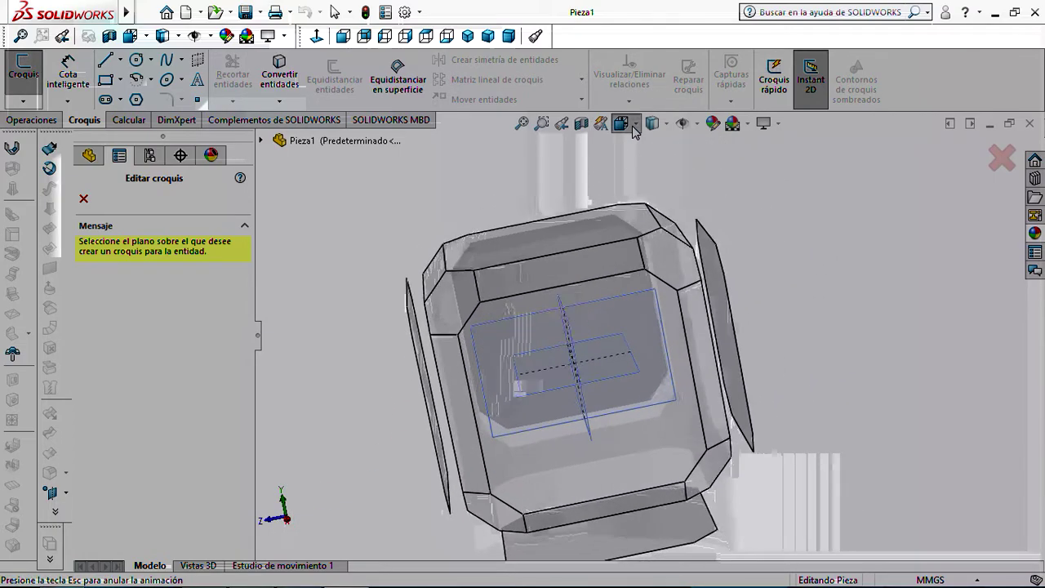
left_click(398, 390)
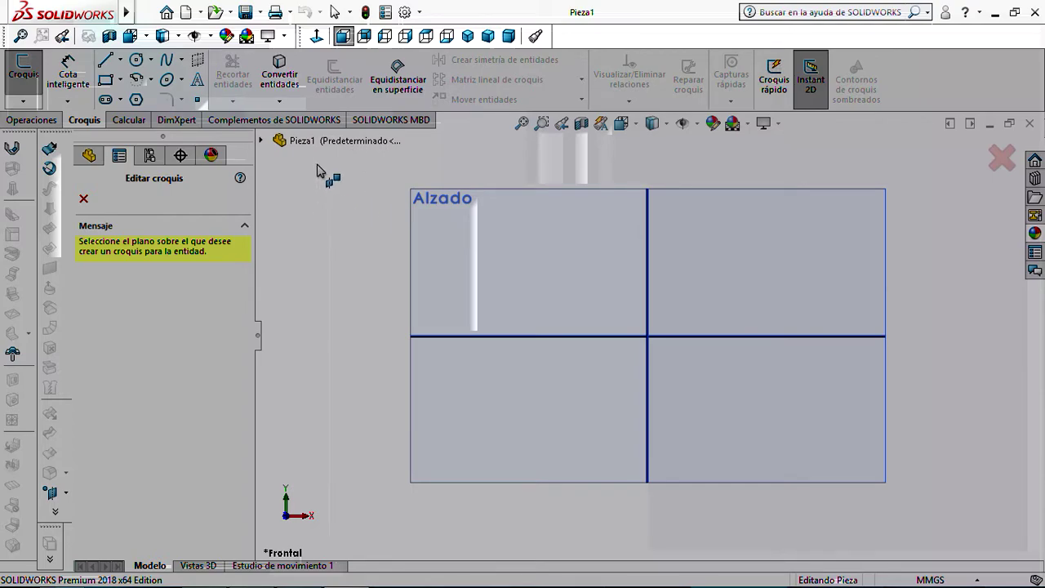
left_click(263, 142)
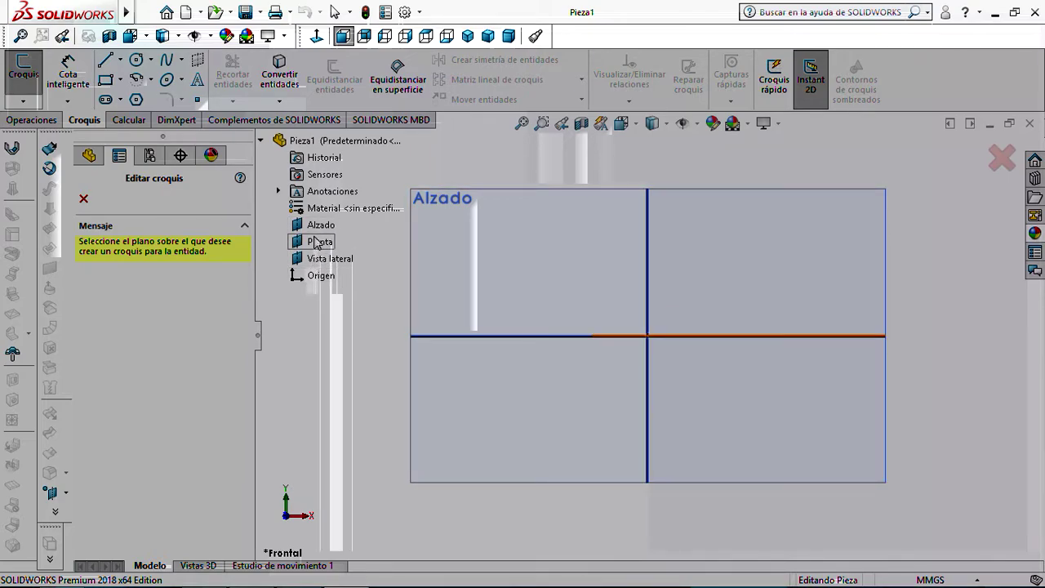
left_click(314, 228)
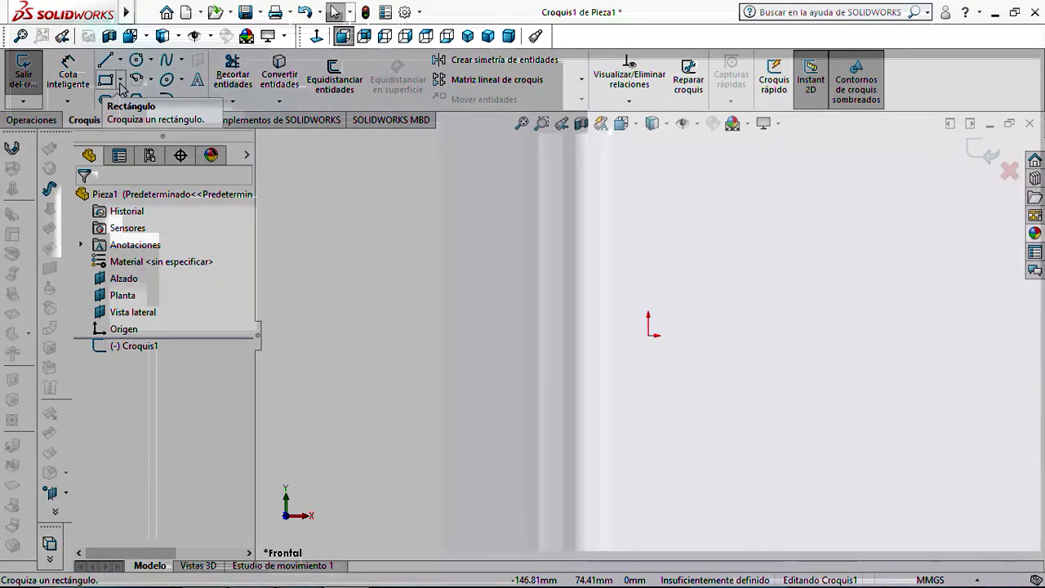
Review the available rectangle types, from the corner rectangle to the parallelogram
left_click(120, 82)
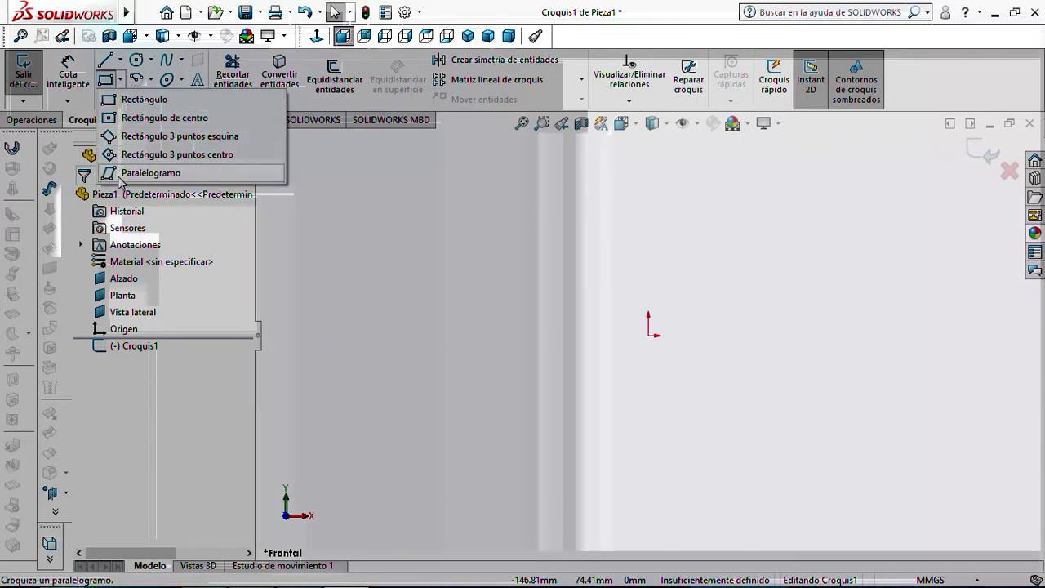
left_click(120, 83)
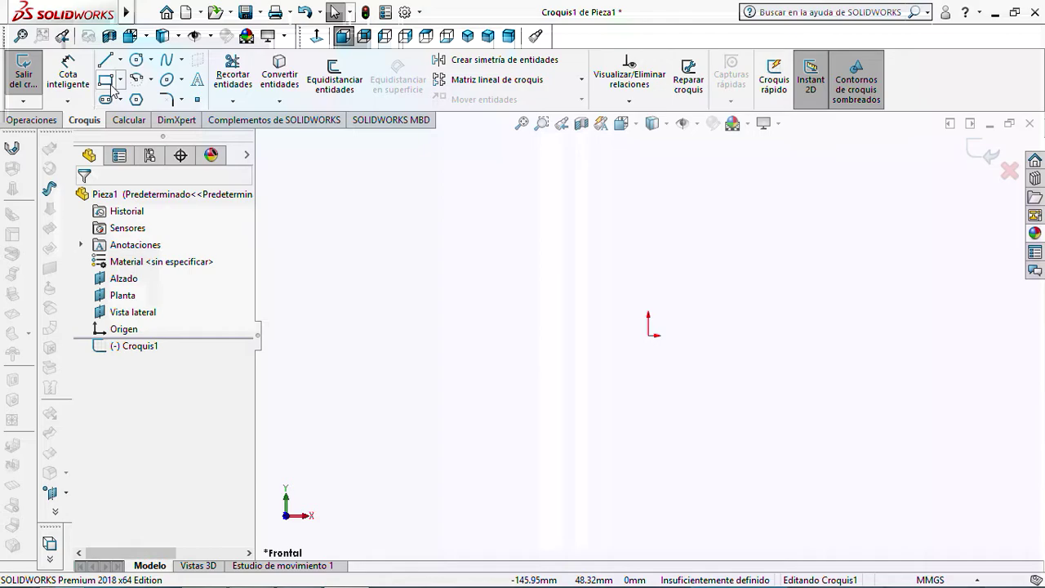
left_click(120, 83)
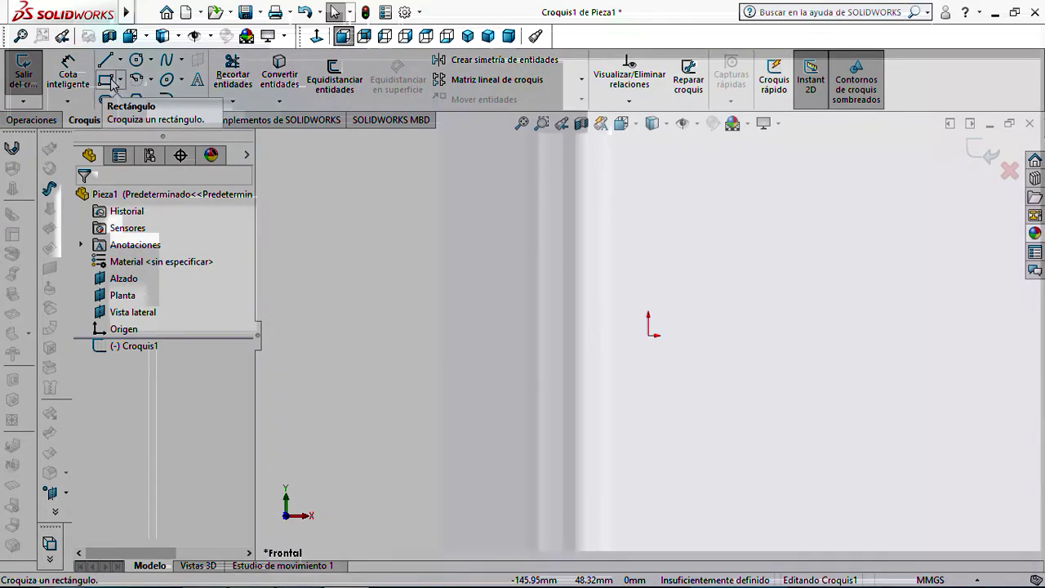
left_click(110, 84)
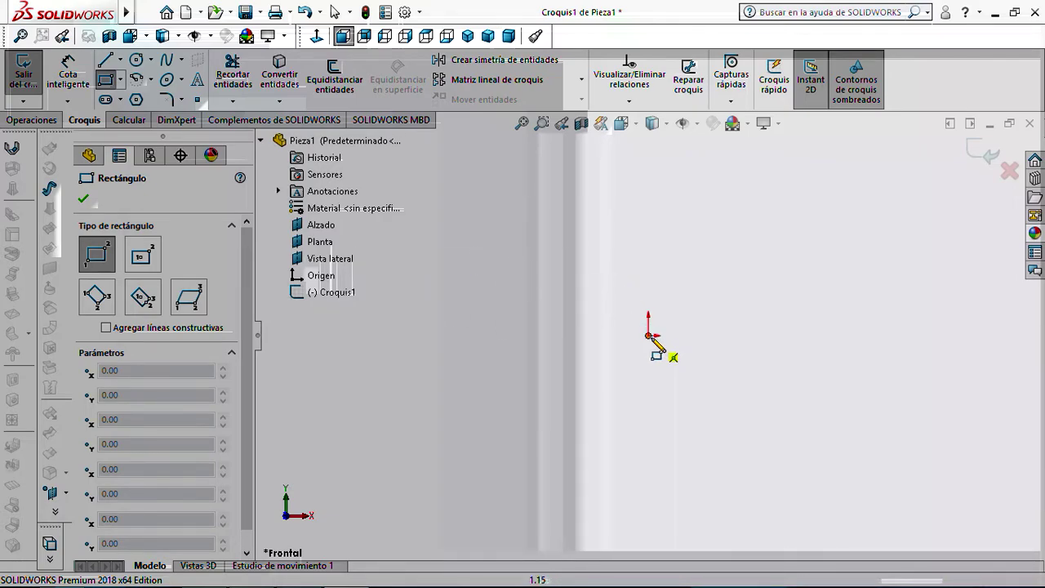
Sketch a center rectangle from the origin, about 465 mm wide and 176 mm high
left_click(121, 81)
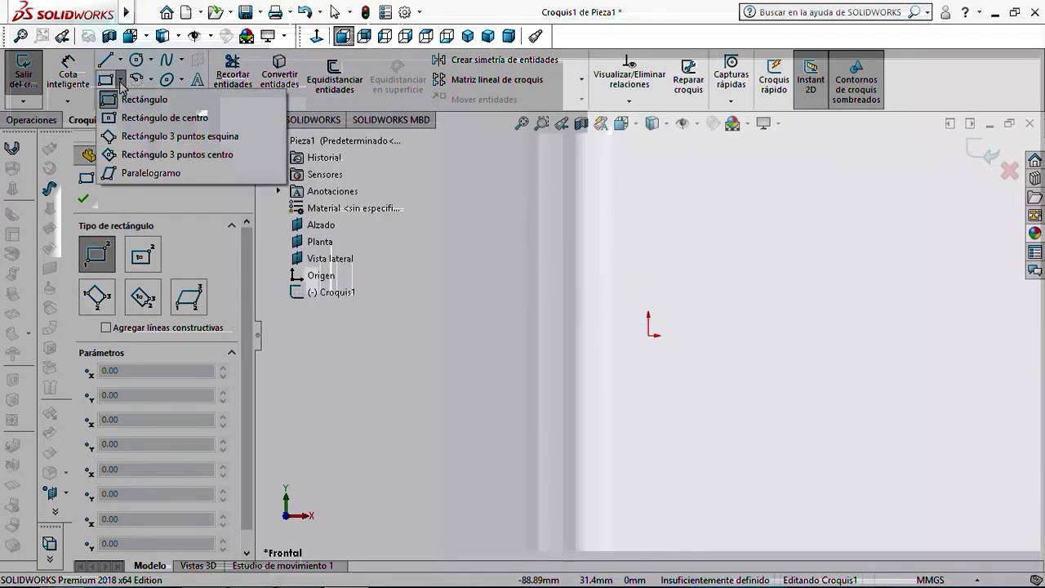
left_click(128, 118)
left_click(128, 118)
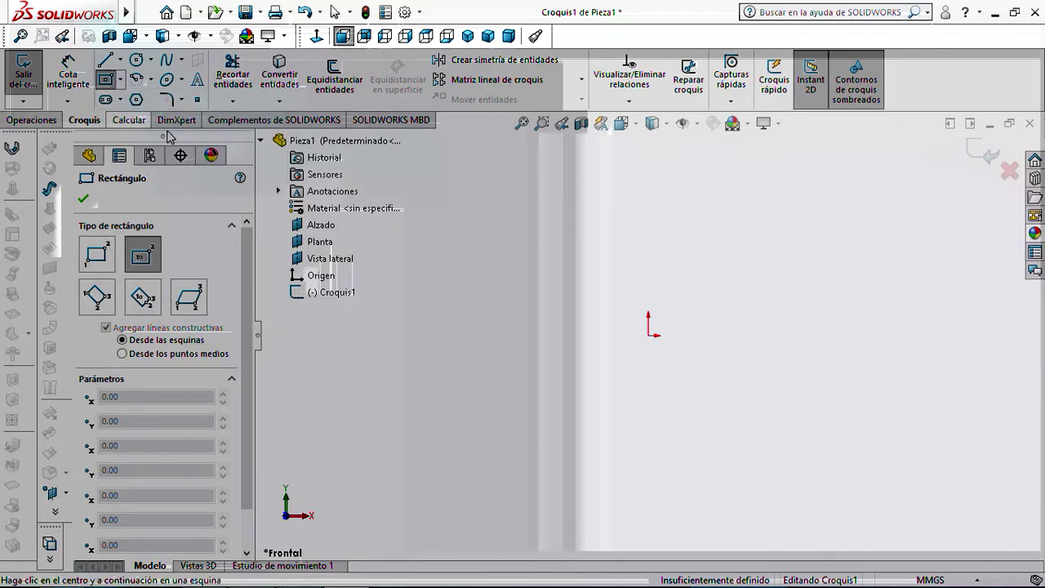
left_click(648, 334)
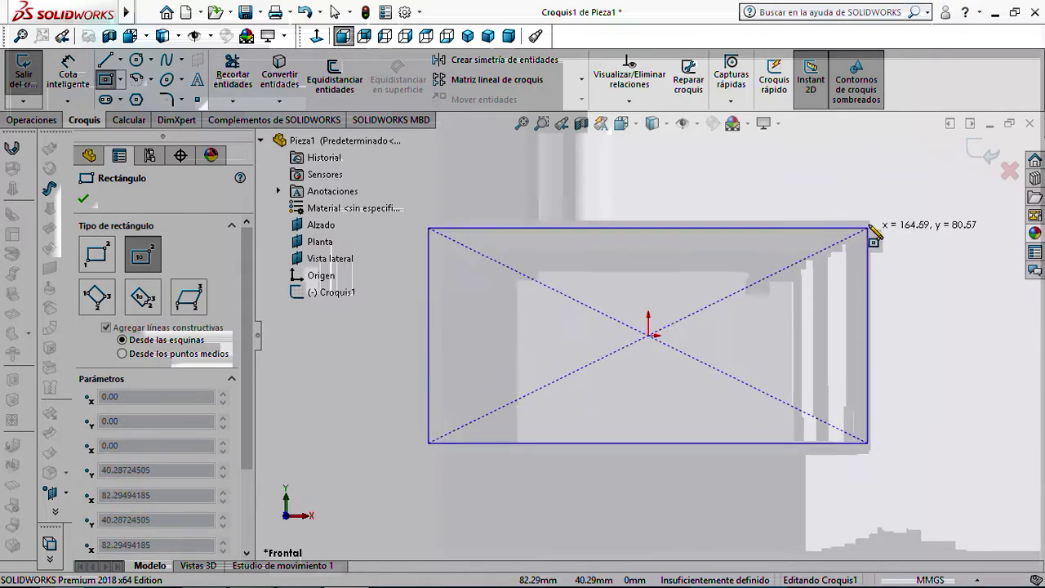
scroll(871, 225, "down", 1)
scroll(870, 229, "up", 3)
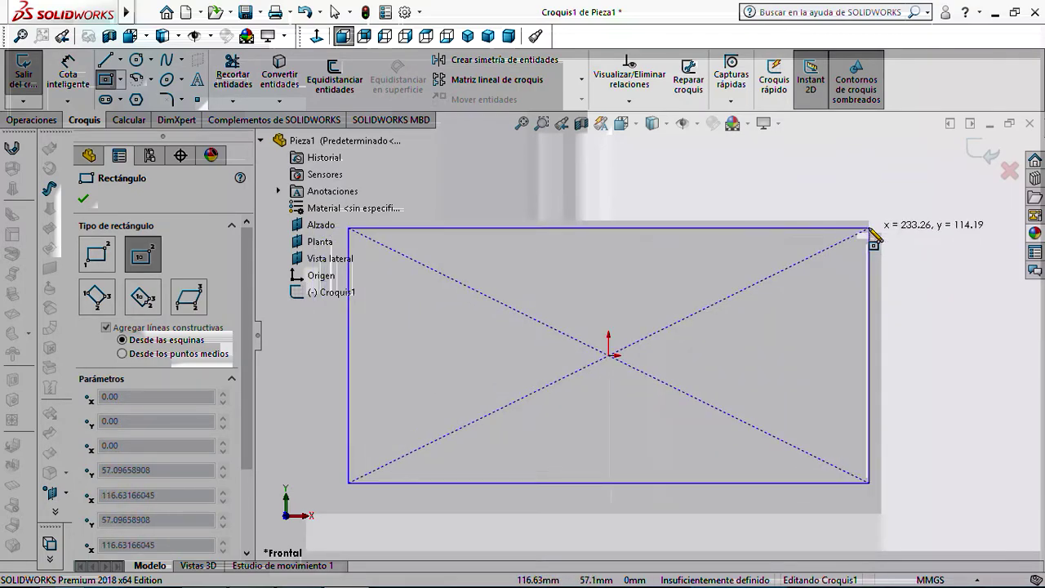
scroll(871, 237, "up", 4)
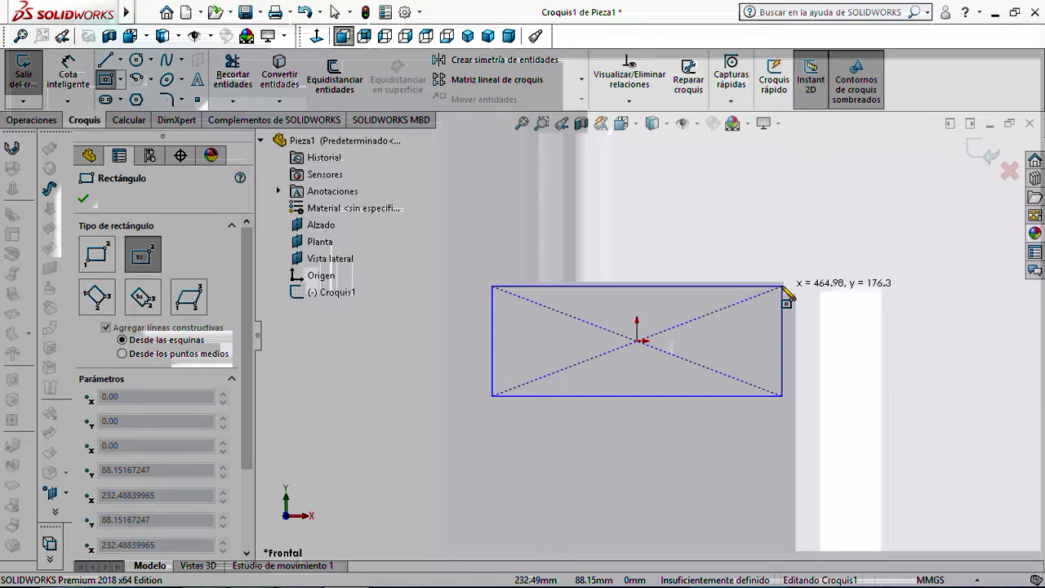
left_click(784, 287)
key("Escape")
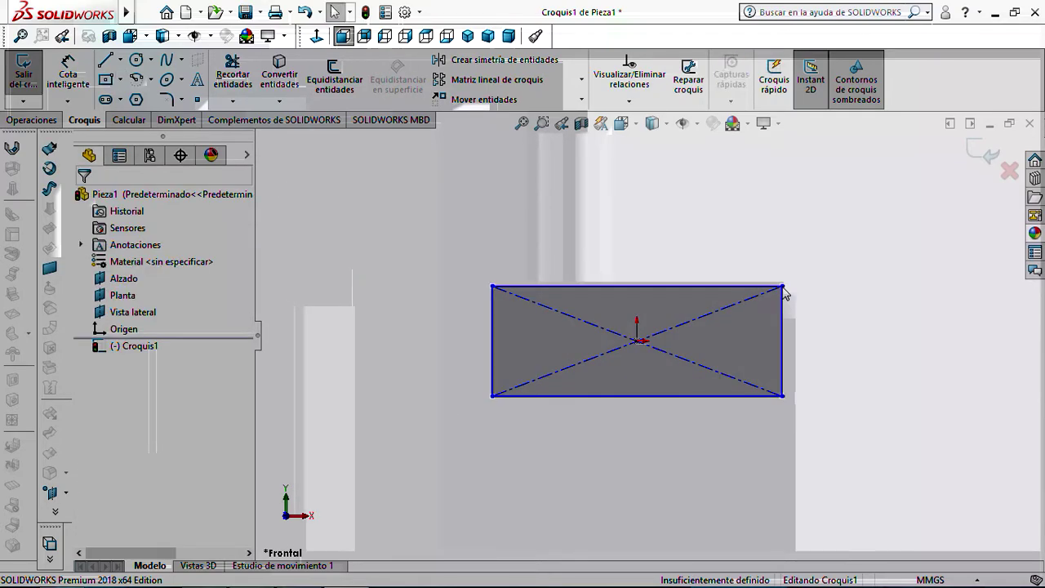
left_click(67, 78)
left_click(645, 288)
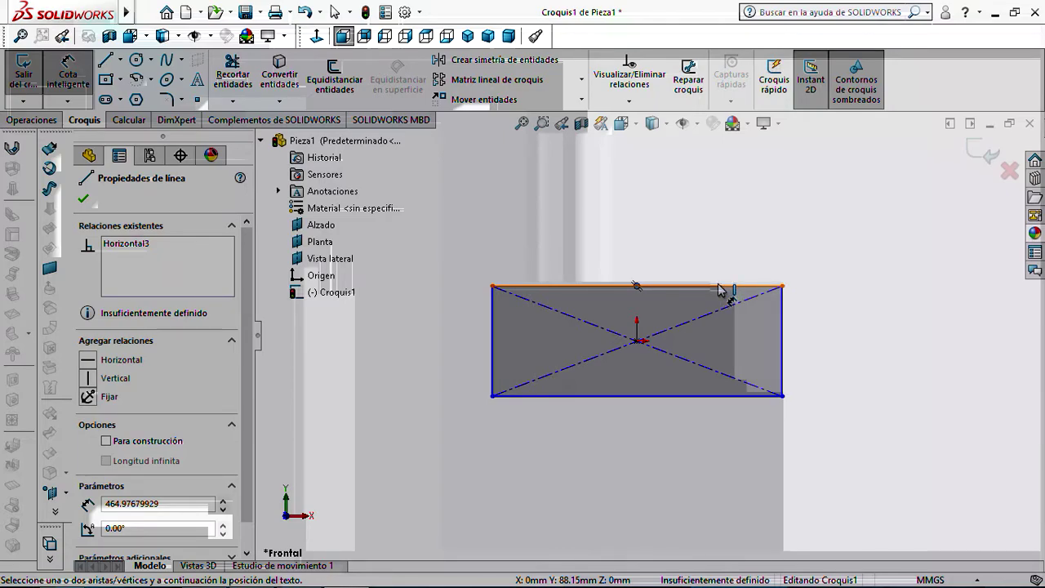
key("Escape")
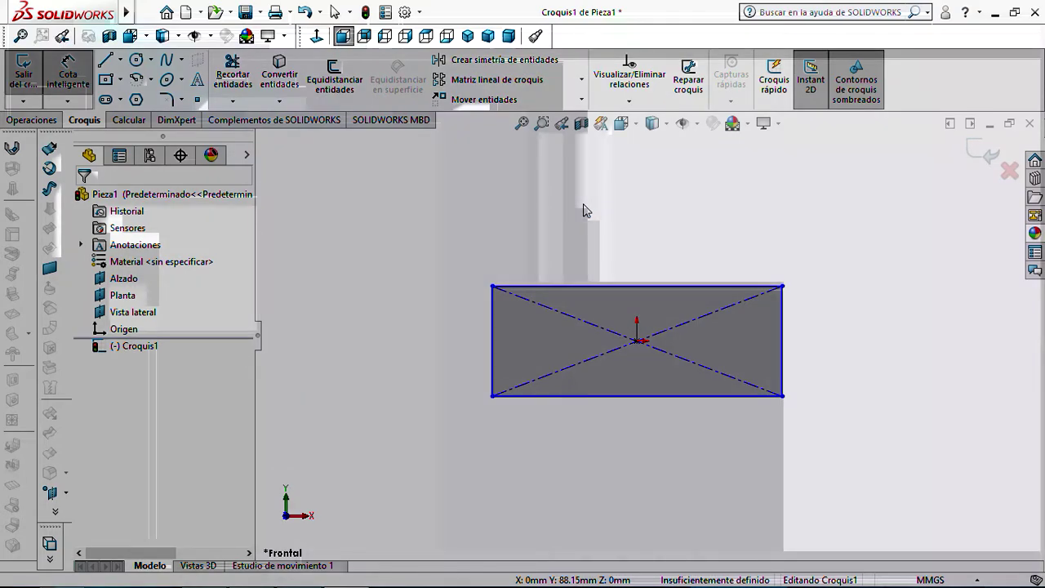
key("Escape")
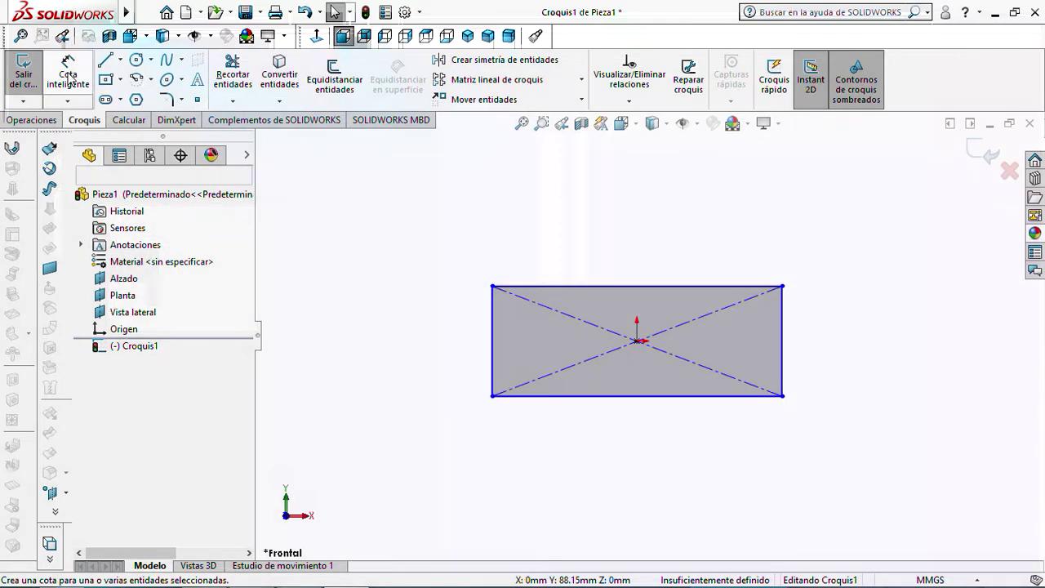
Dimension the rectangle's upper edge with Smart Dimension and set its length to 400 mm
left_click(70, 78)
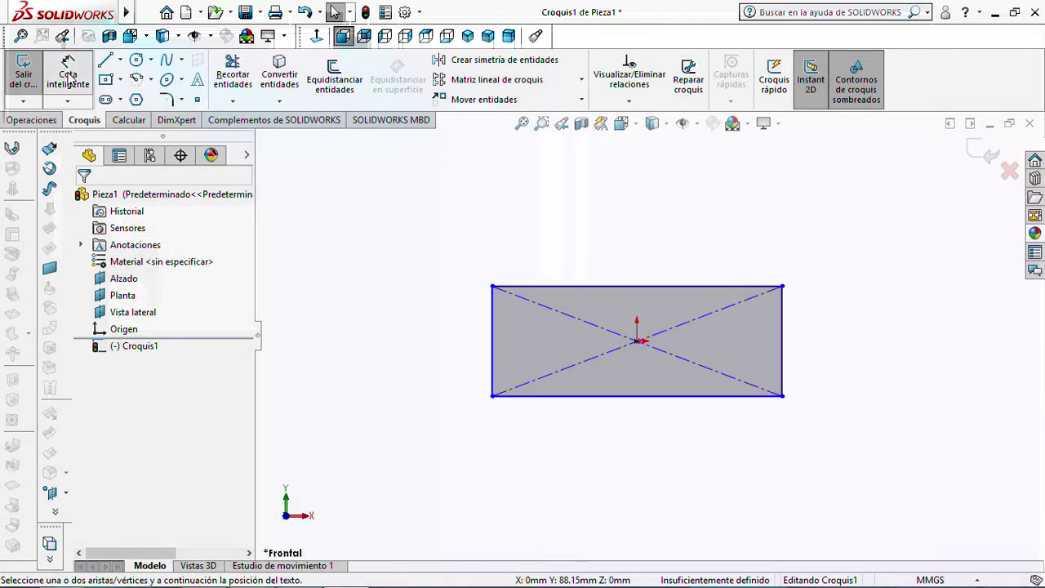
left_click(626, 287)
left_click(622, 227)
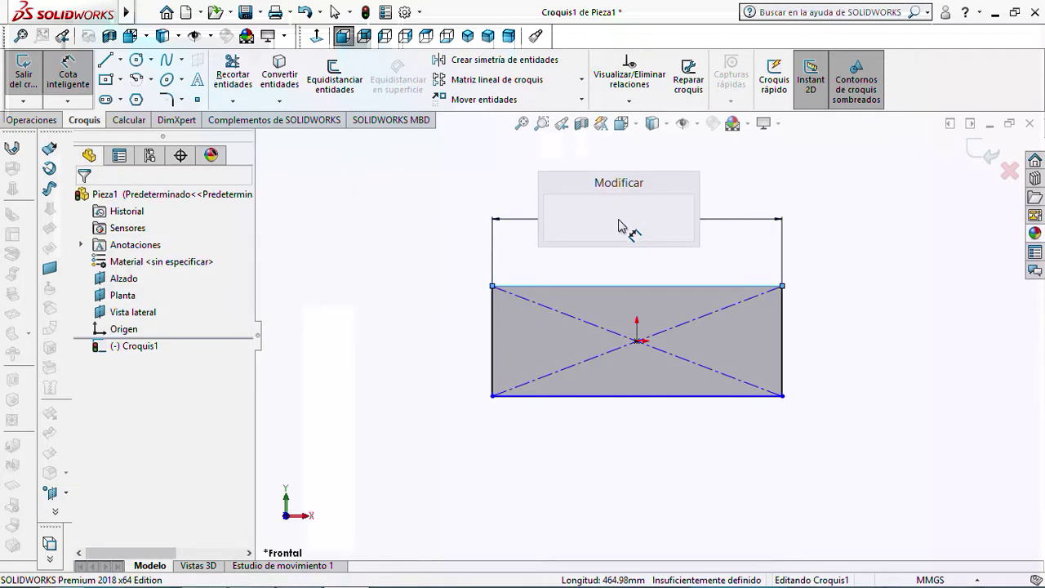
type("400")
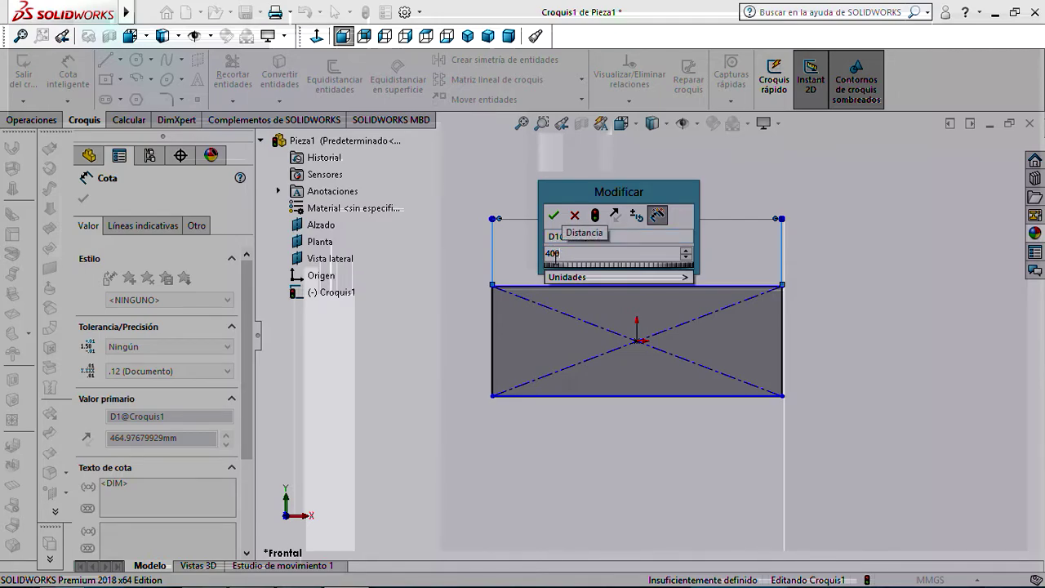
left_click(685, 279)
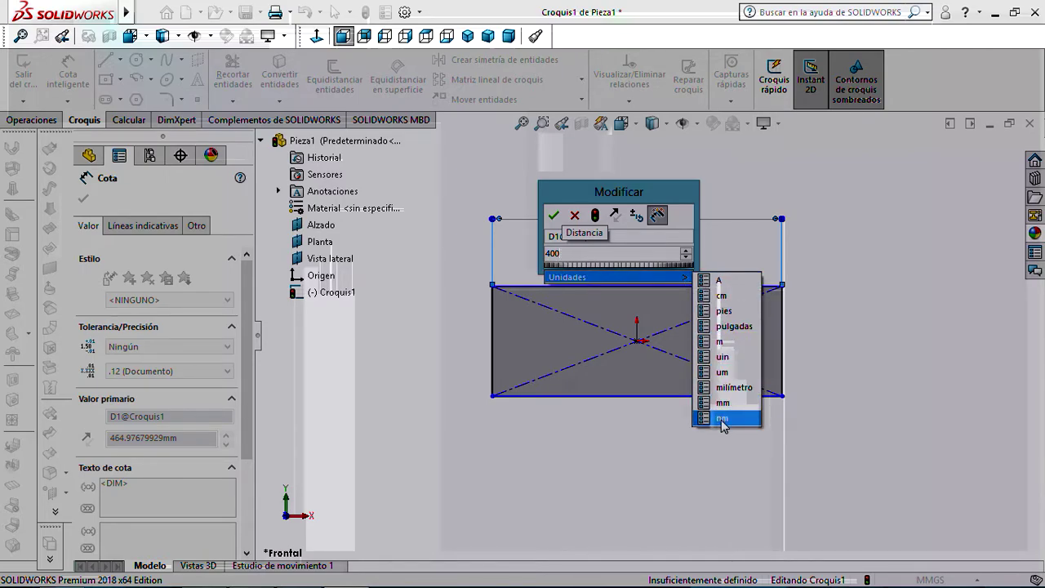
left_click(636, 255)
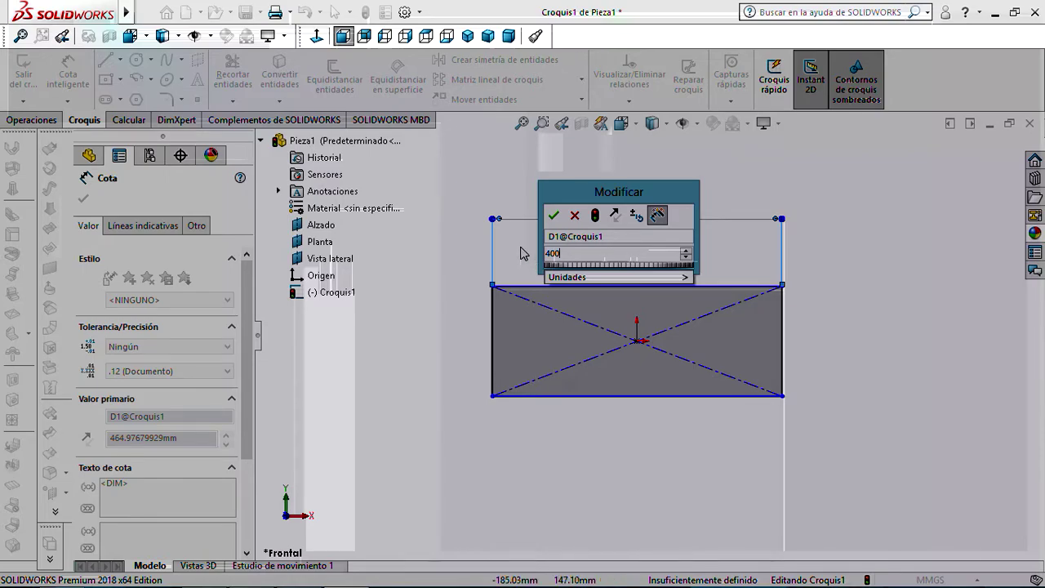
left_click(554, 216)
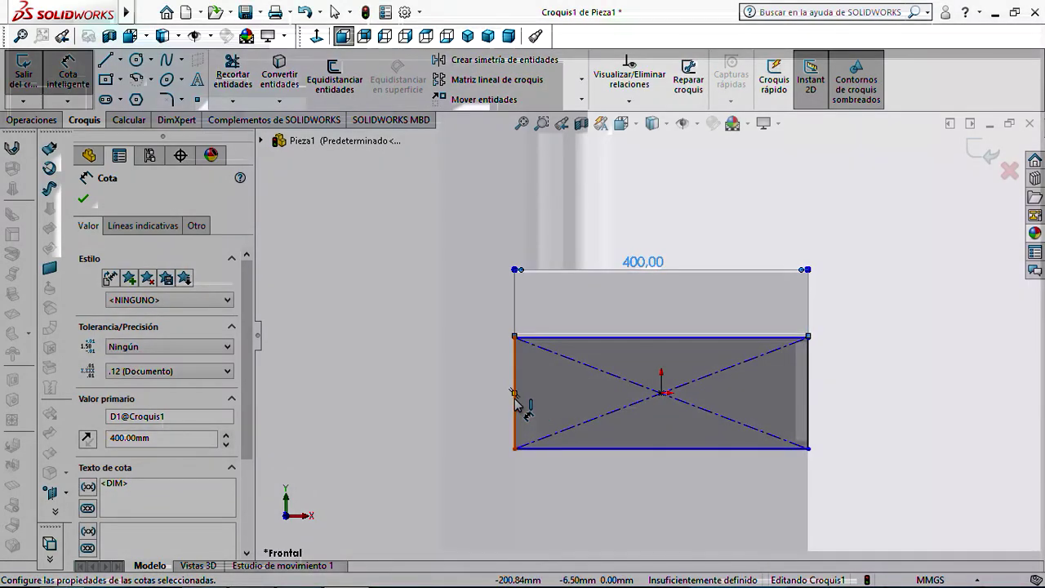
Dimension the rectangle's left edge at 400 mm and exit the sketch
left_click(515, 398)
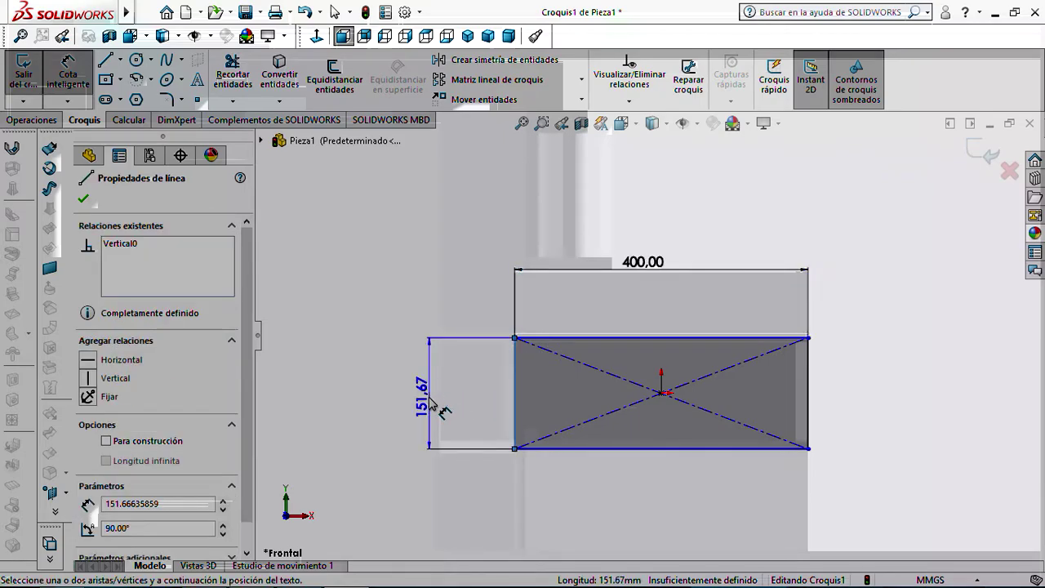
left_click(431, 406)
type("400")
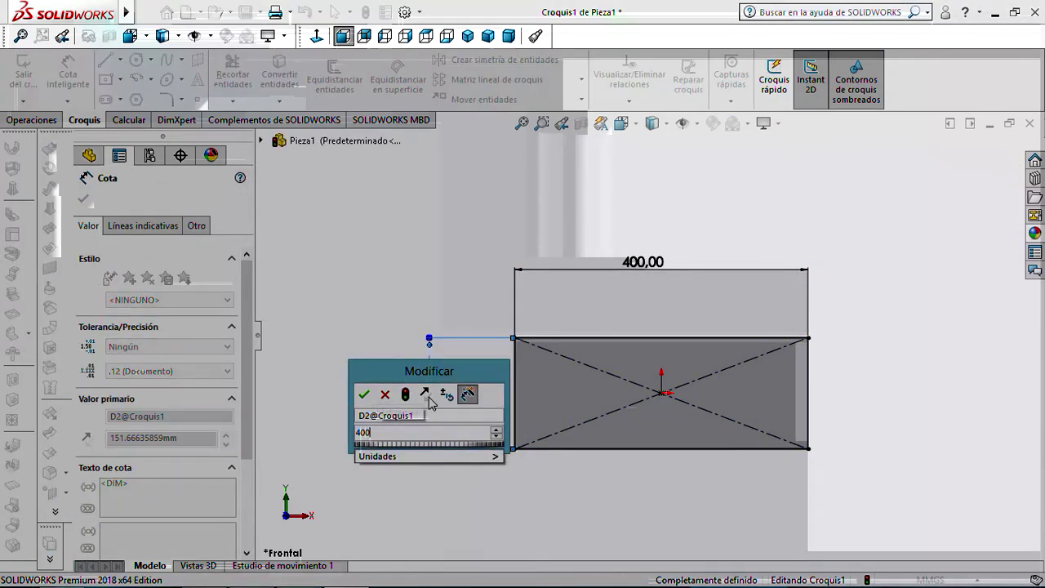
left_click(365, 396)
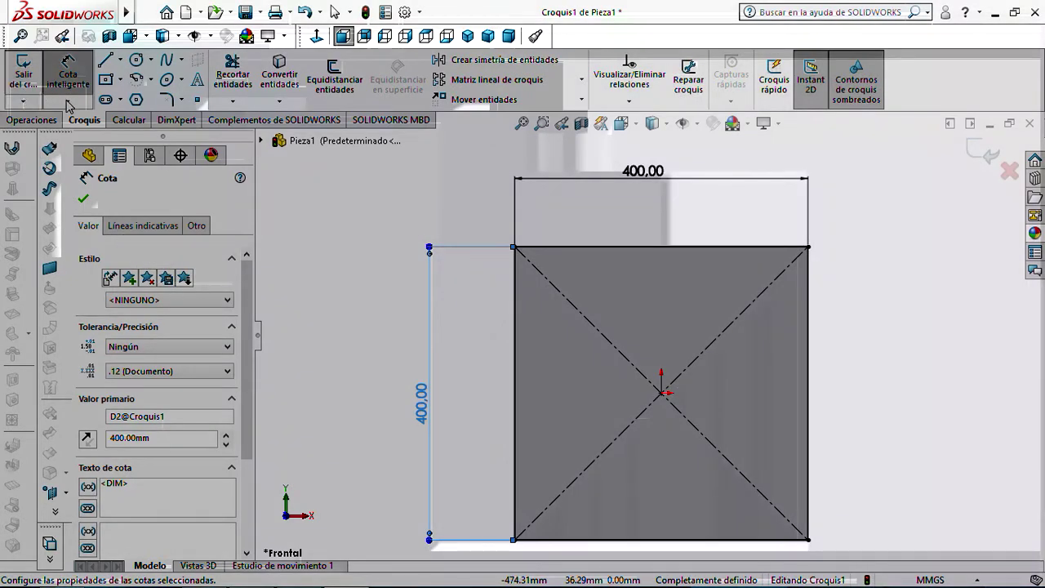
left_click(20, 78)
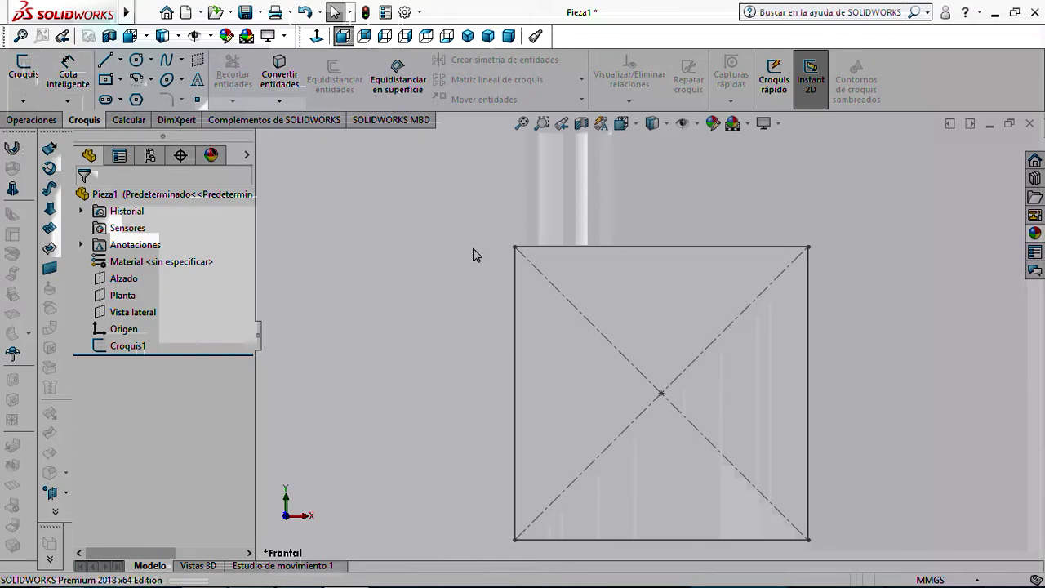
Reopen the sketch Croquis1 for editing
left_click(811, 372)
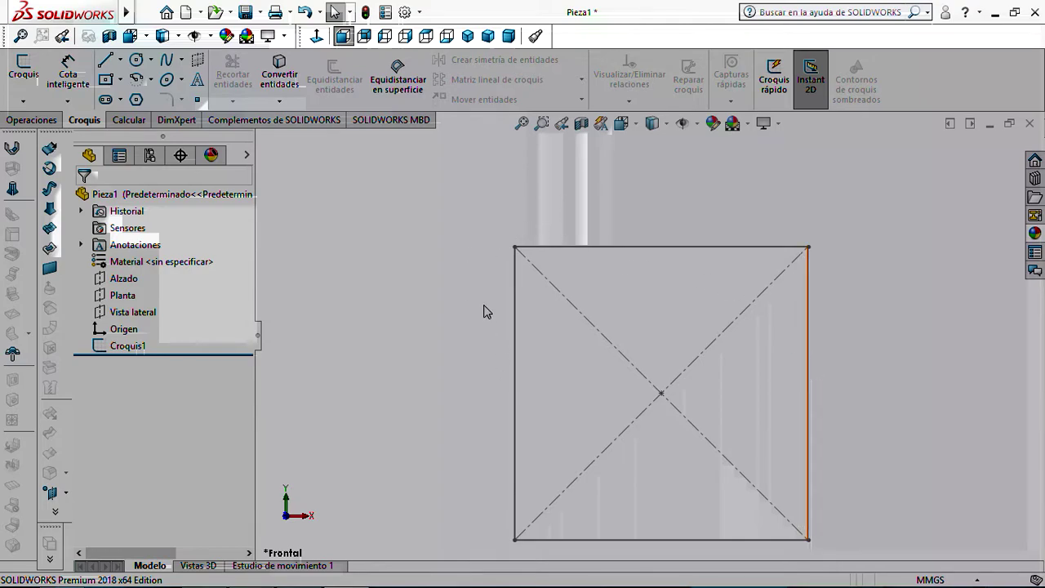
left_click(360, 310)
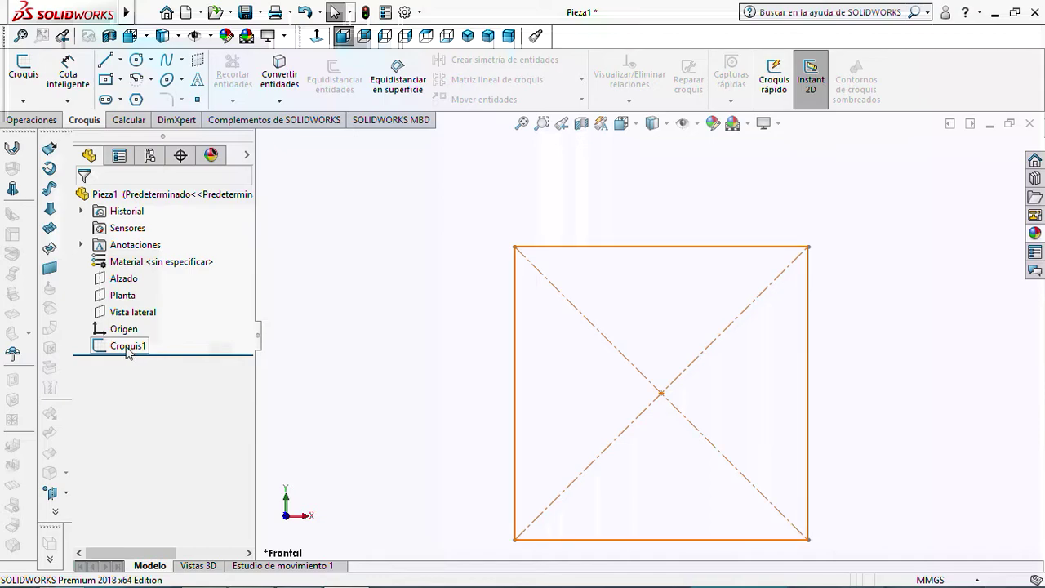
left_click(126, 346)
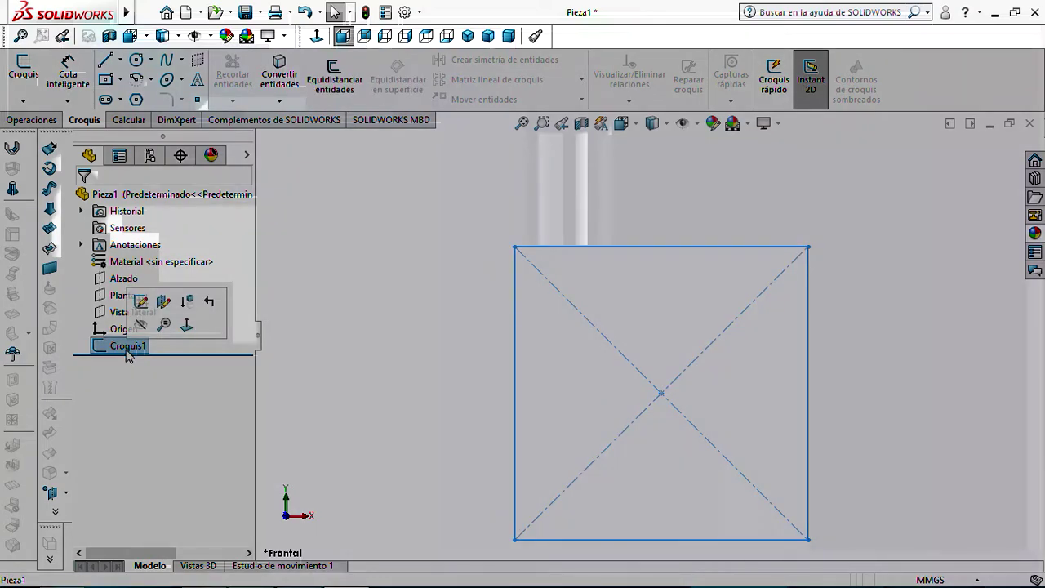
right_click(131, 353)
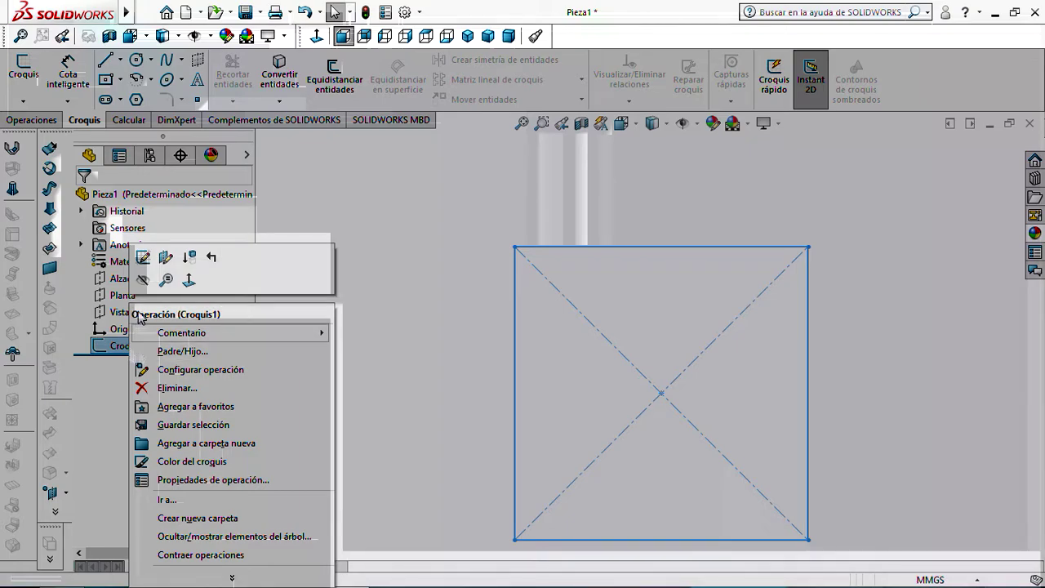
left_click(143, 258)
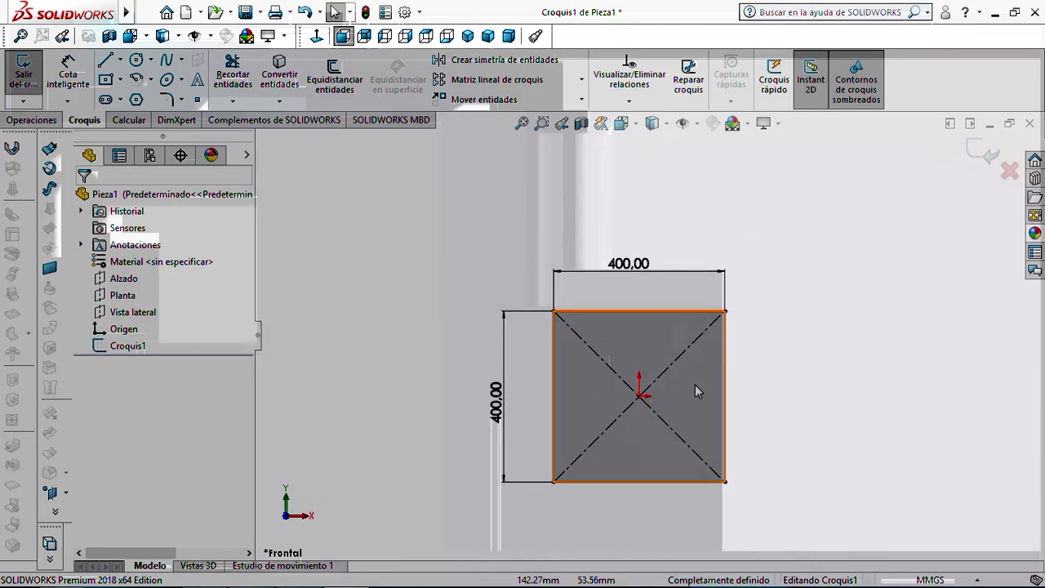
scroll(663, 446, "down", 2)
scroll(650, 447, "up", 3)
scroll(665, 363, "down", 1)
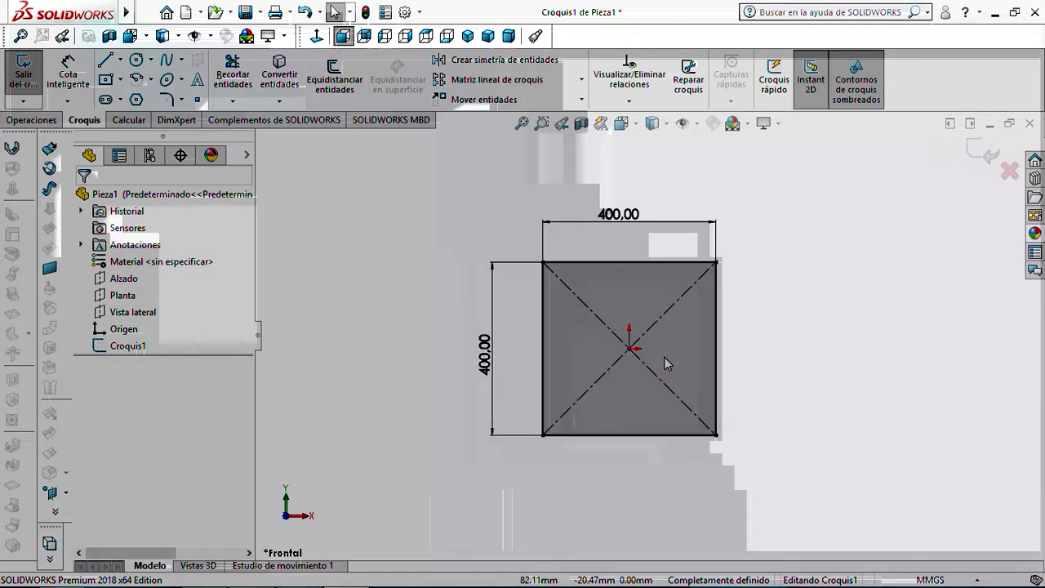
scroll(665, 364, "down", 1)
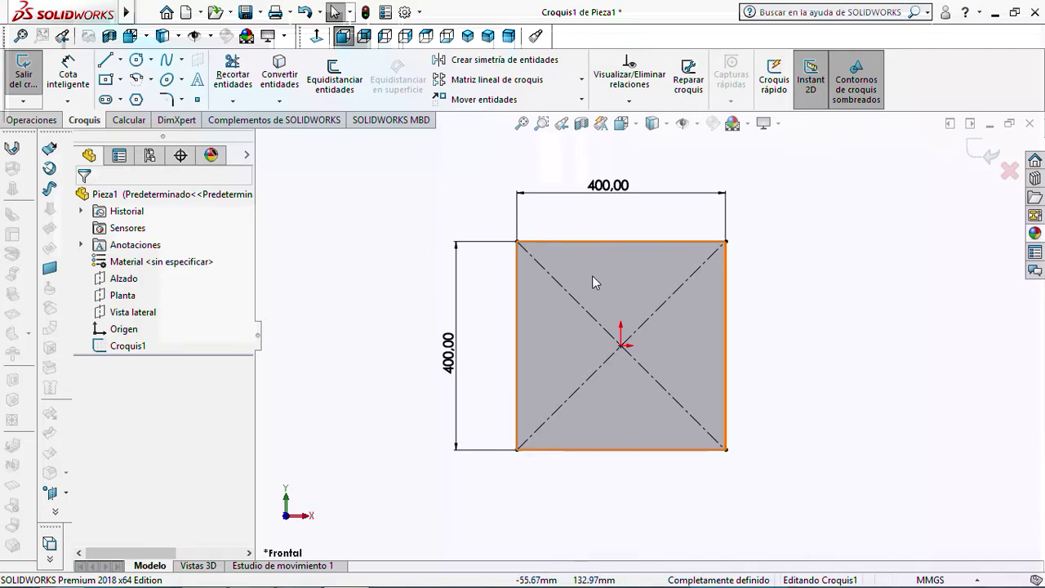
scroll(577, 312, "up", 2)
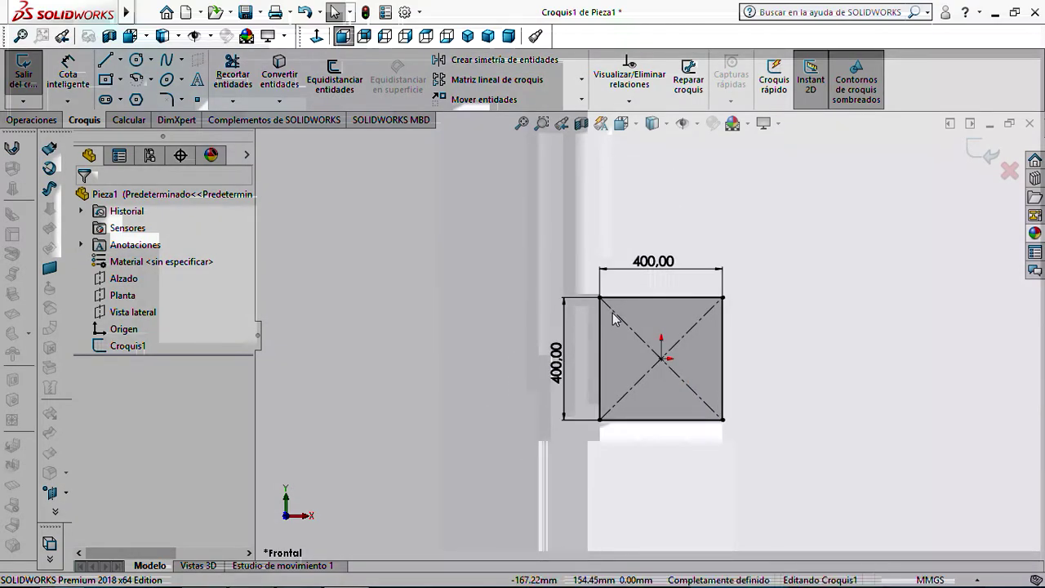
scroll(613, 313, "down", 2)
scroll(613, 315, "up", 2)
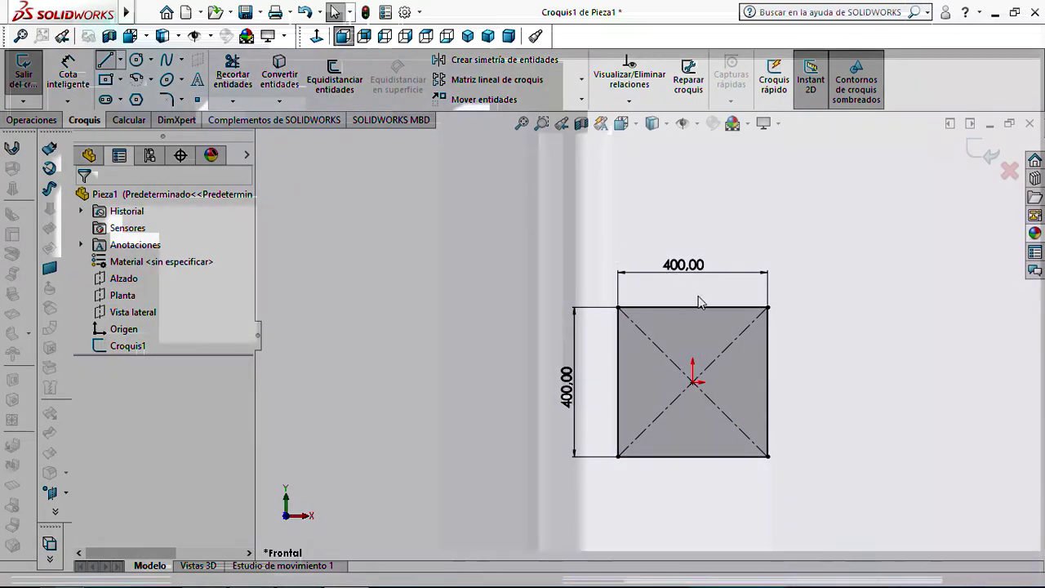
Sketch a slanted line about 145 mm long crossing the square's upper edge
left_click(106, 69)
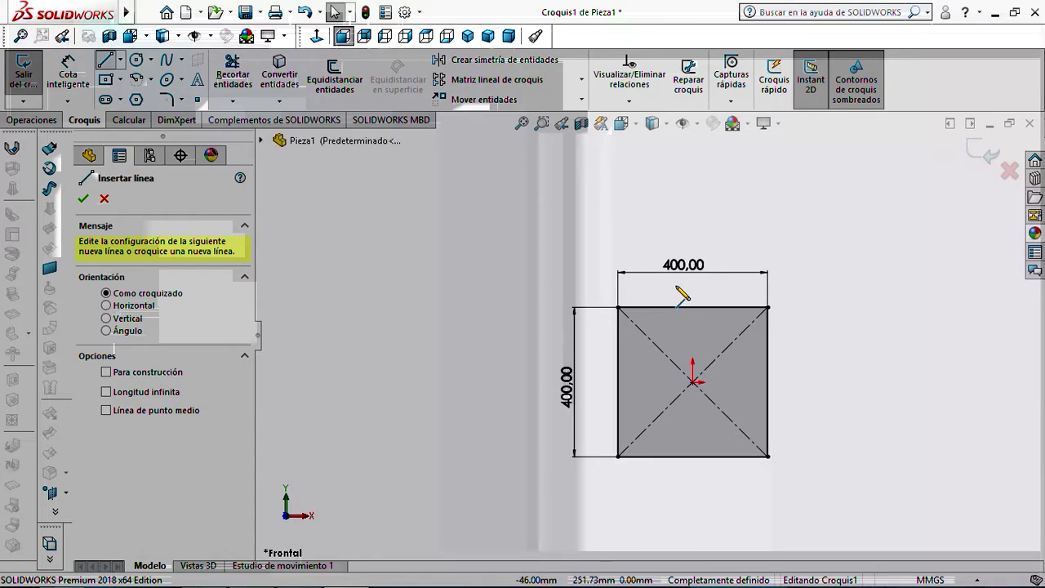
left_click(670, 281)
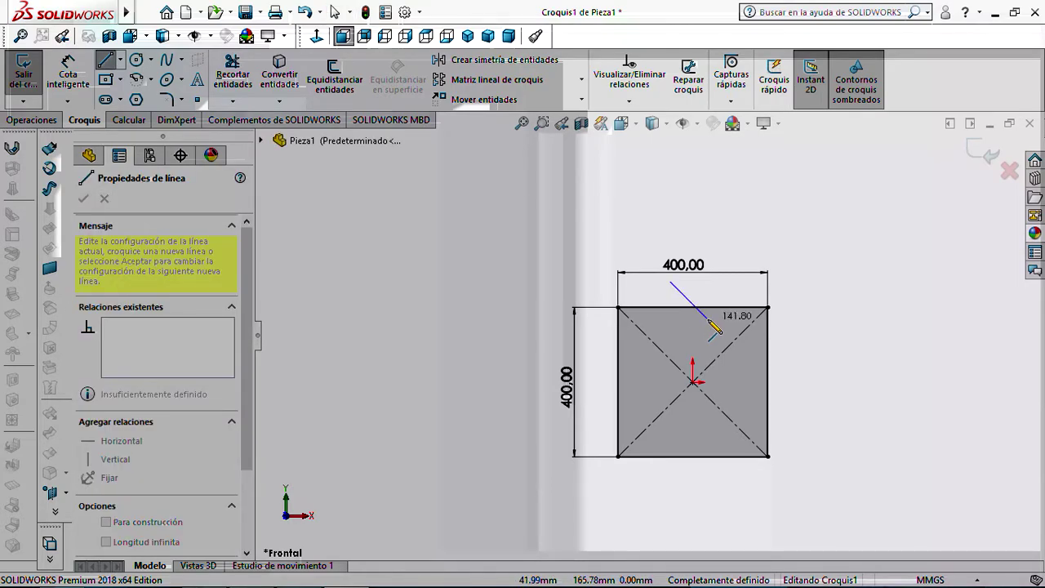
key("Escape")
key("Escape")
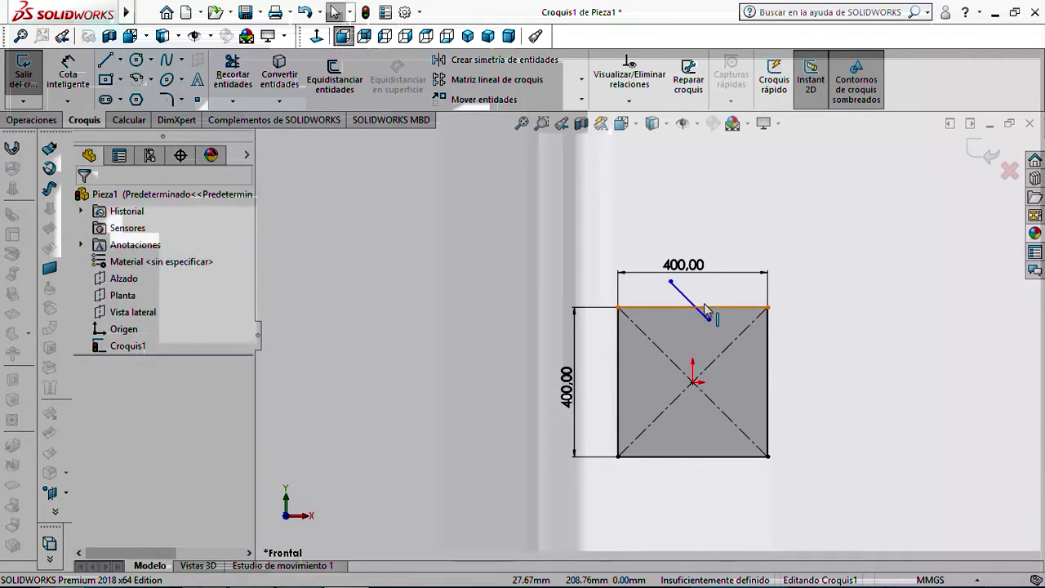
Delete the slanted line that crosses the square's upper edge
scroll(698, 327, "up", 5)
scroll(694, 332, "down", 3)
scroll(659, 320, "down", 7)
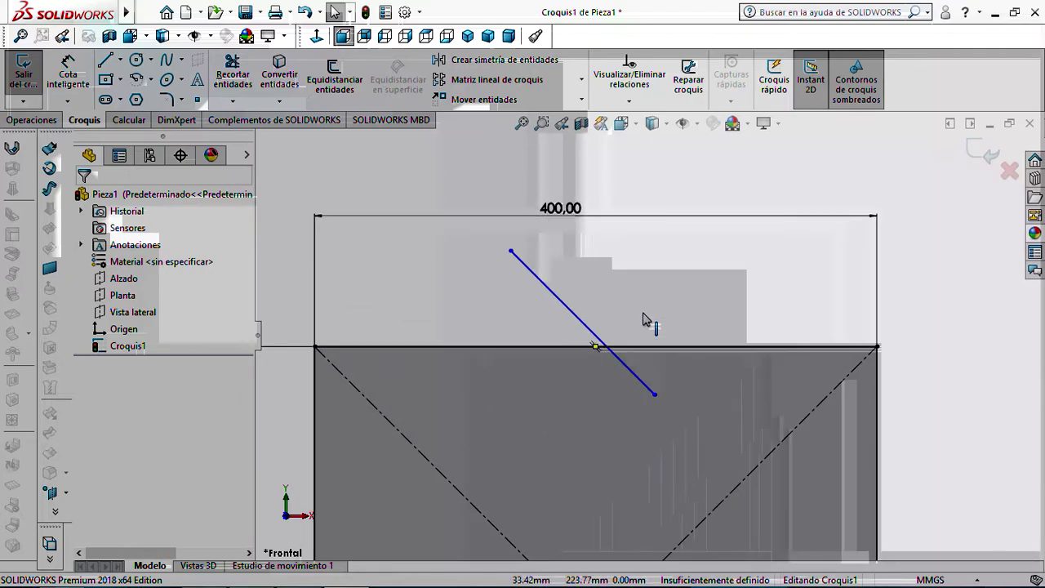
scroll(644, 318, "down", 3)
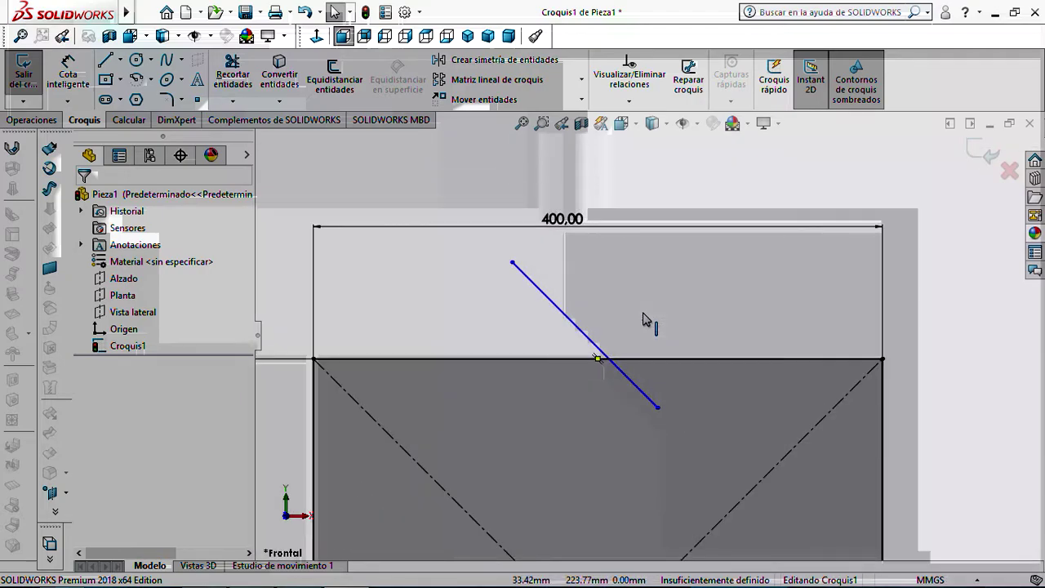
scroll(646, 320, "up", 4)
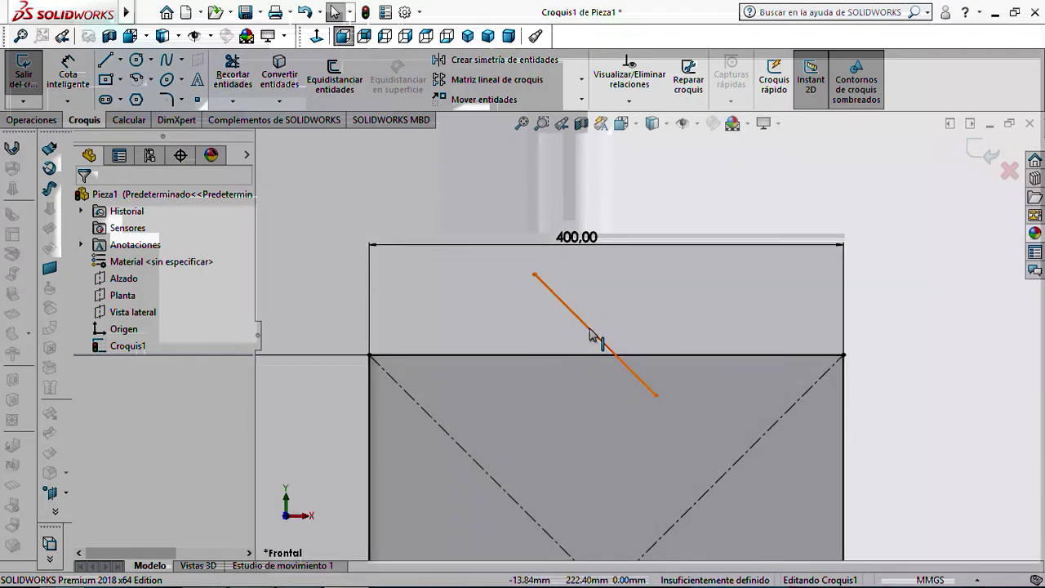
left_click(596, 336)
key("Delete")
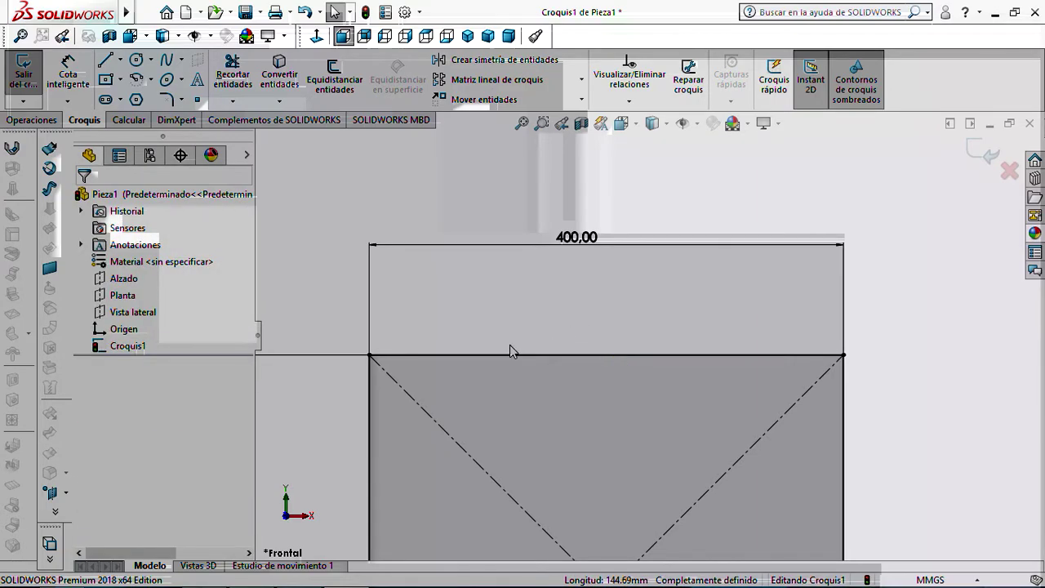
Examine the square's upper-left corner up close and then its whole outline with the diagonals
scroll(563, 339, "down", 3)
scroll(561, 337, "down", 8)
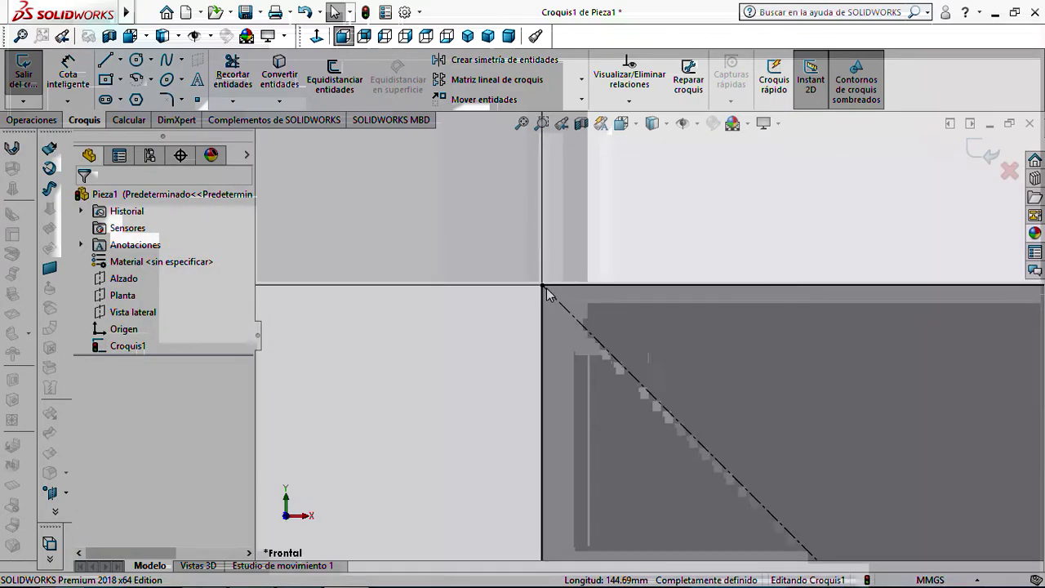
scroll(563, 282, "down", 3)
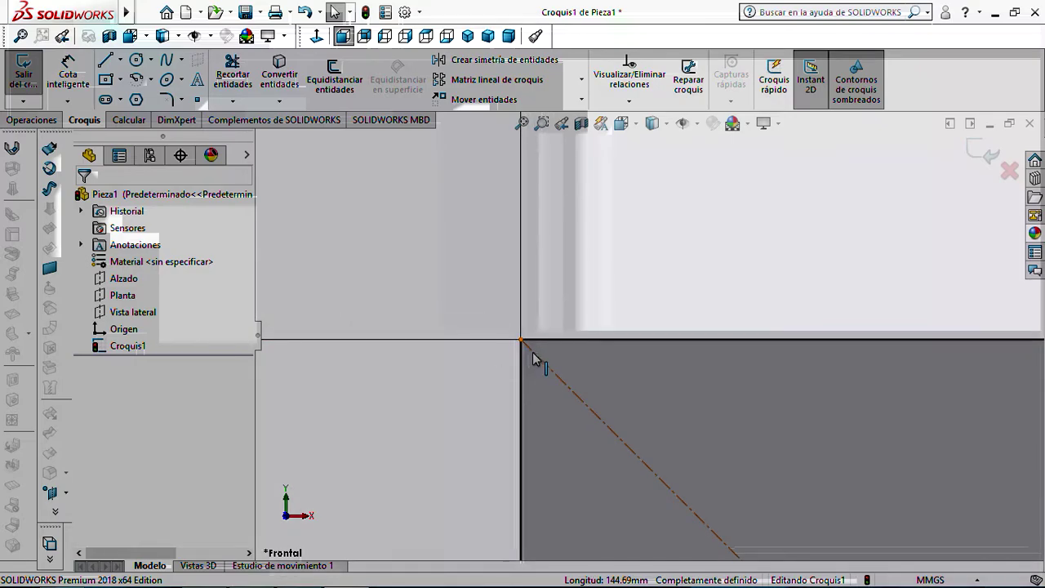
scroll(586, 349, "up", 7)
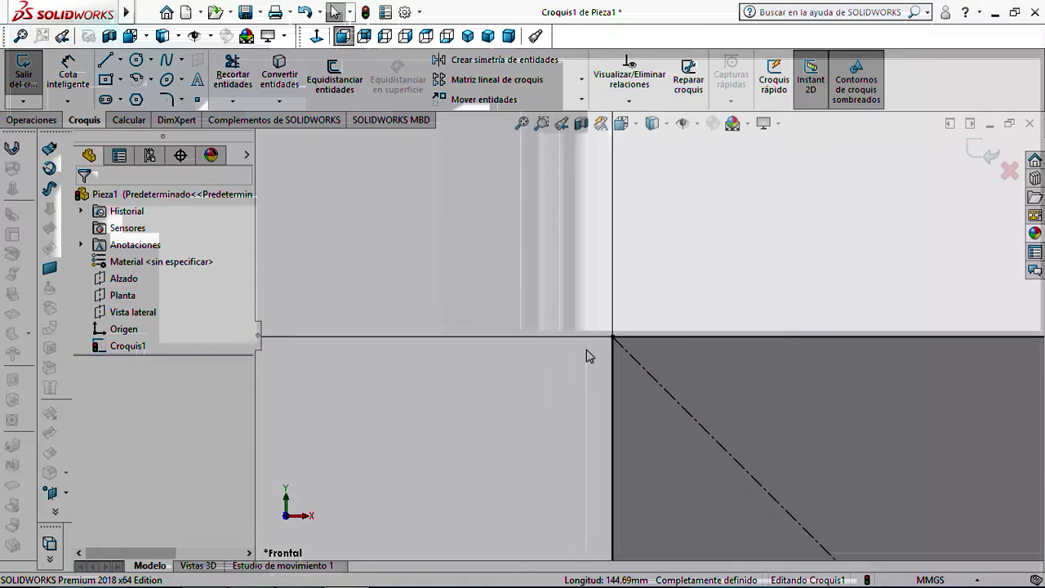
scroll(586, 356, "up", 5)
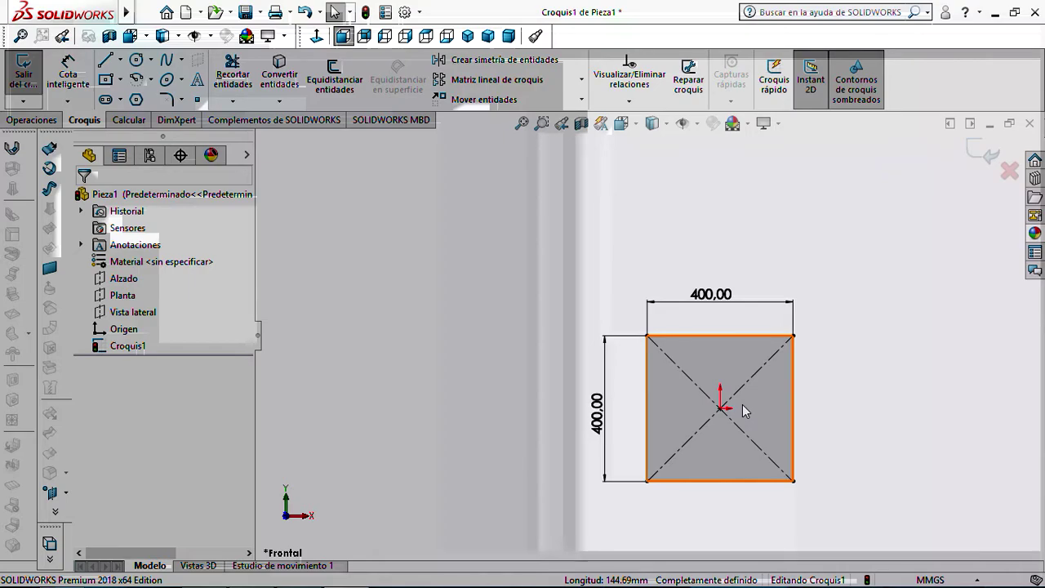
scroll(683, 303, "down", 4)
scroll(683, 303, "up", 5)
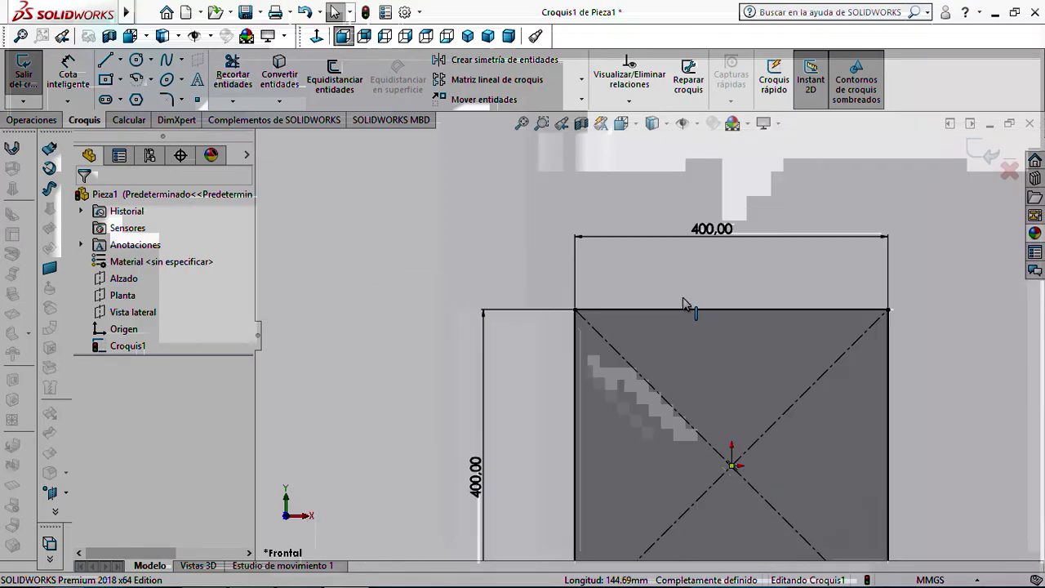
scroll(690, 367, "down", 3)
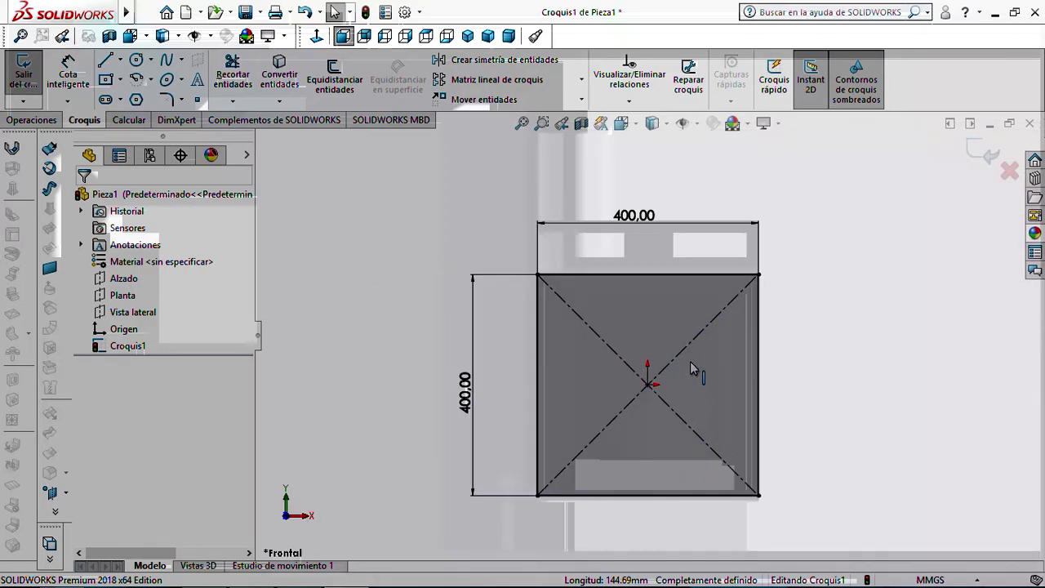
Exit the square's sketch and orbit from the frontal view to an oblique 3D view
left_click(23, 81)
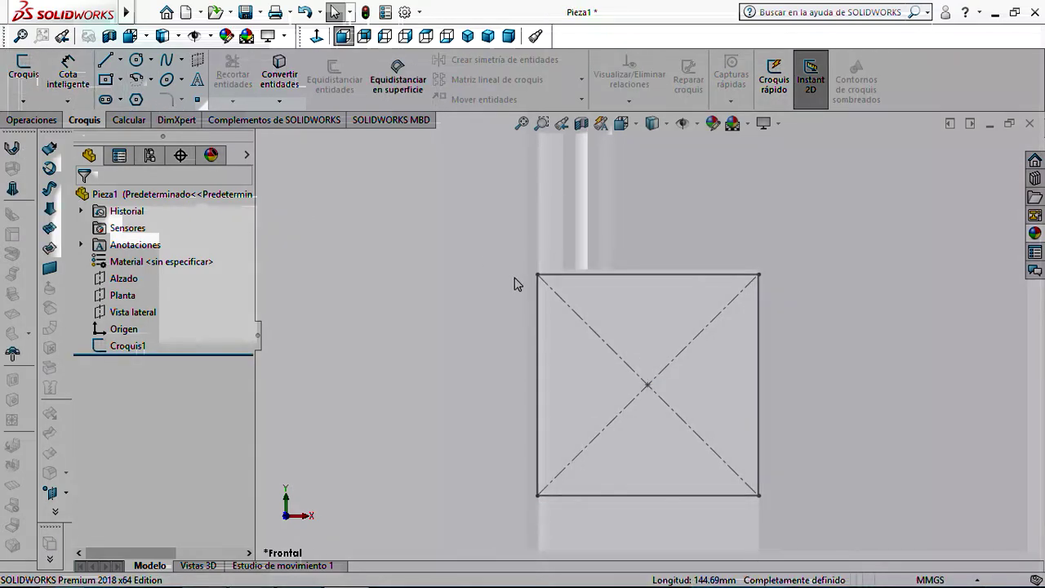
mouse_move(501, 286)
middle_mouse_down()
mouse_move(579, 392)
mouse_move(643, 443)
mouse_move(591, 432)
mouse_move(653, 389)
mouse_move(631, 458)
middle_mouse_up()
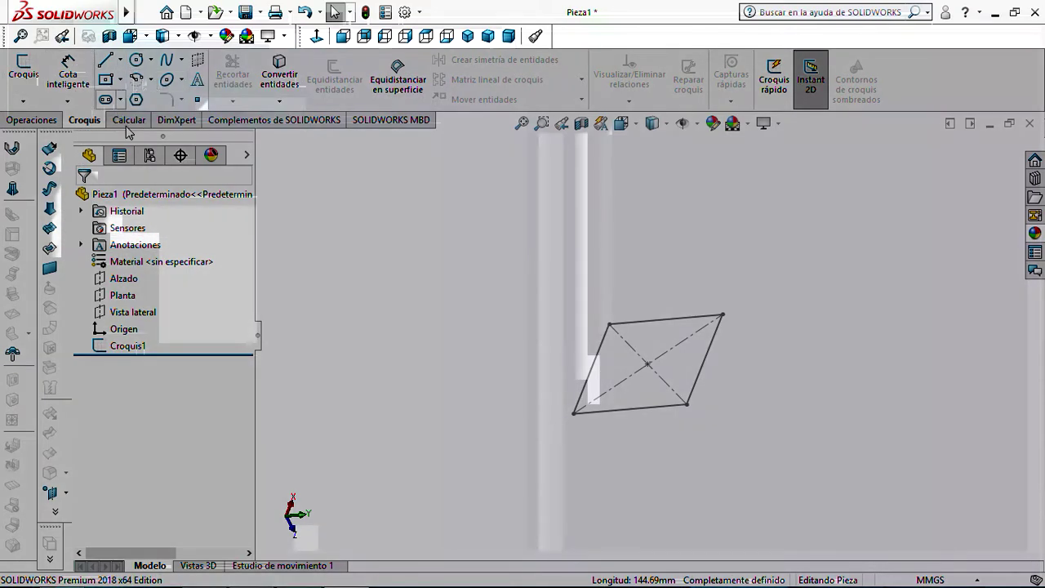
scroll(674, 391, "down", 2)
scroll(673, 391, "down", 2)
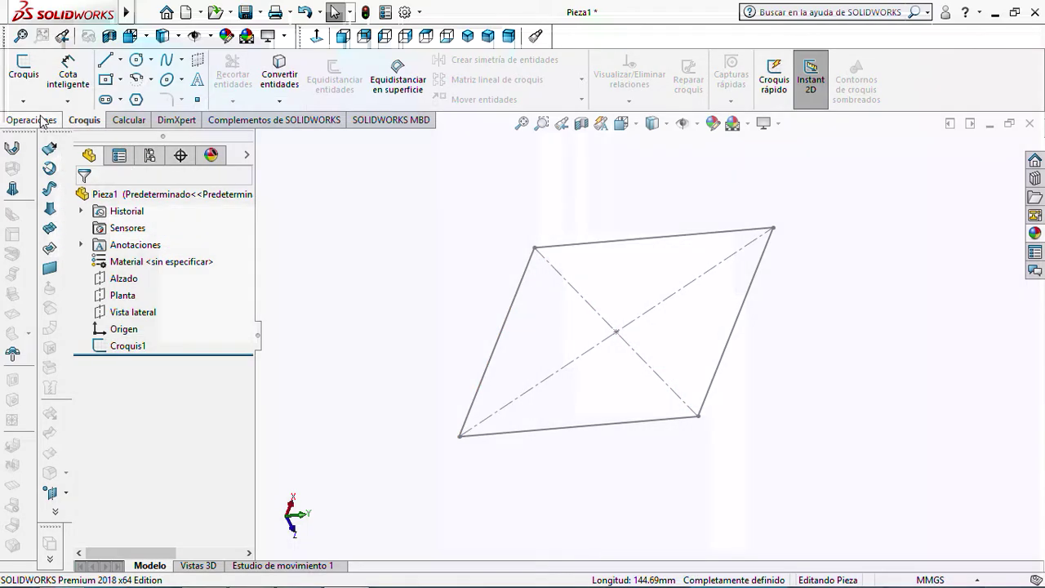
Start an Extruded Boss/Base using the existing sketch Croquis1 as its profile
left_click(43, 120)
left_click(34, 80)
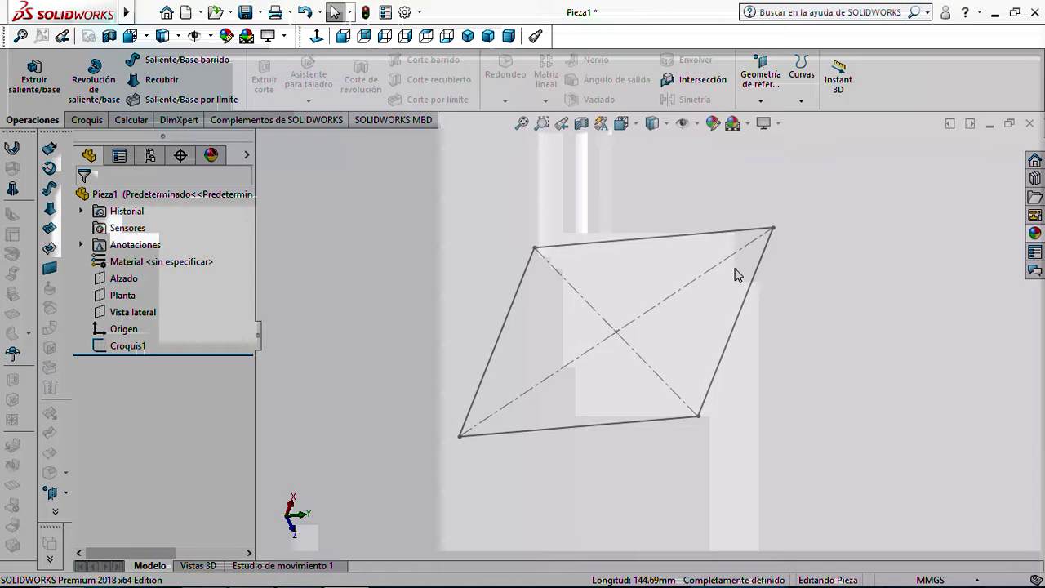
left_click(33, 80)
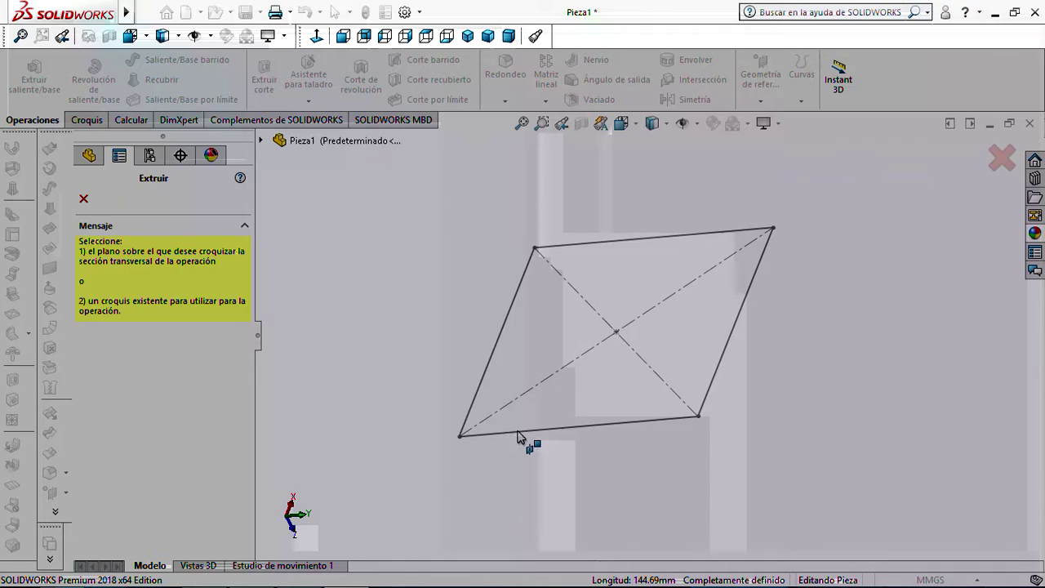
left_click(262, 143)
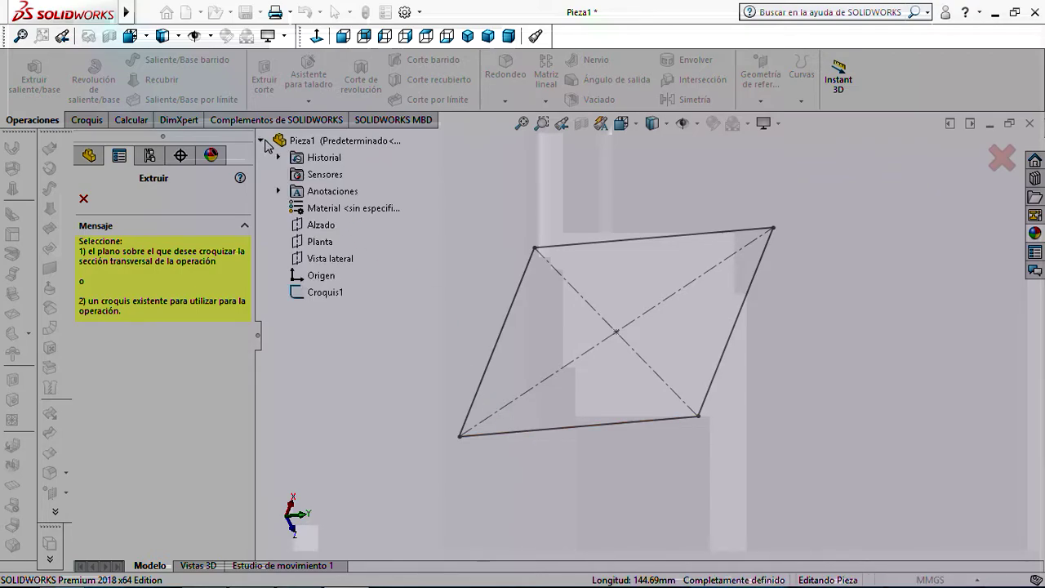
left_click(320, 294)
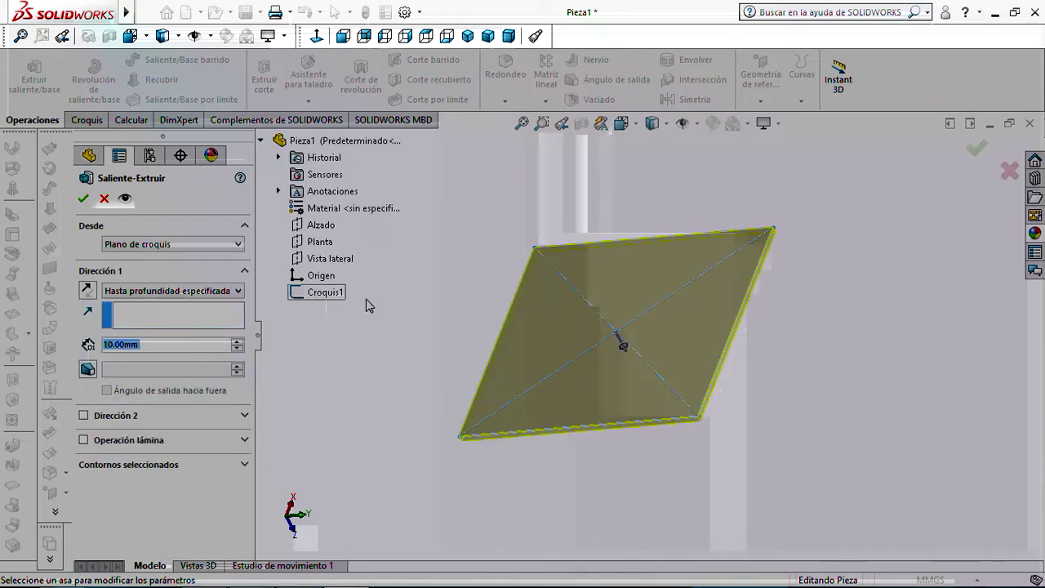
Examine the extrusion preview's thickness and direction around the plate's corner from several distances and an edge-on angle
scroll(640, 300, "down", 1)
scroll(646, 306, "up", 5)
scroll(711, 437, "down", 4)
scroll(611, 312, "down", 2)
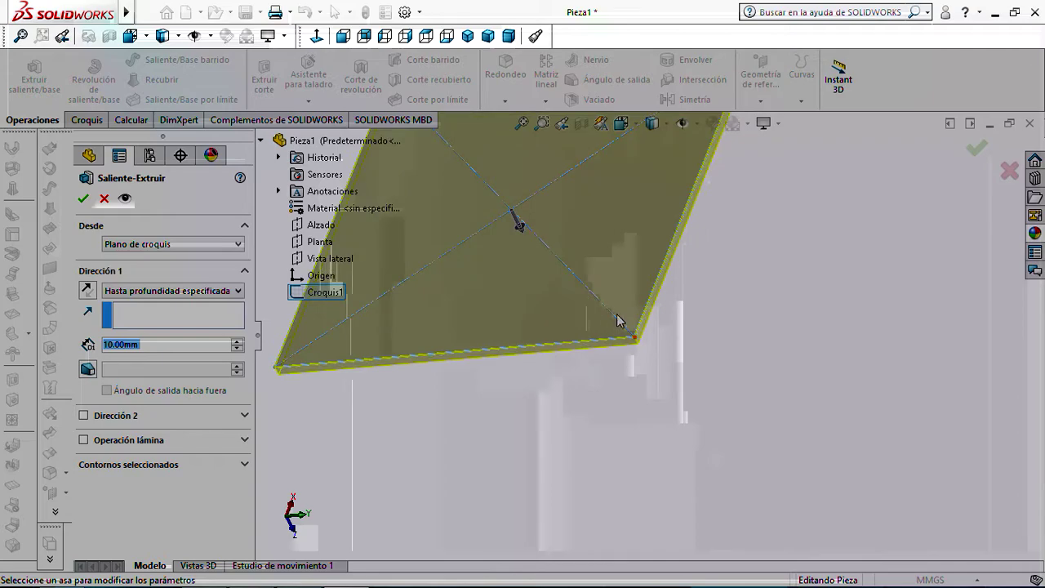
scroll(645, 343, "down", 2)
scroll(670, 365, "up", 2)
middle_click_drag(670, 366, 627, 362)
scroll(658, 370, "up", 2)
scroll(513, 368, "down", 3)
scroll(512, 383, "down", 2)
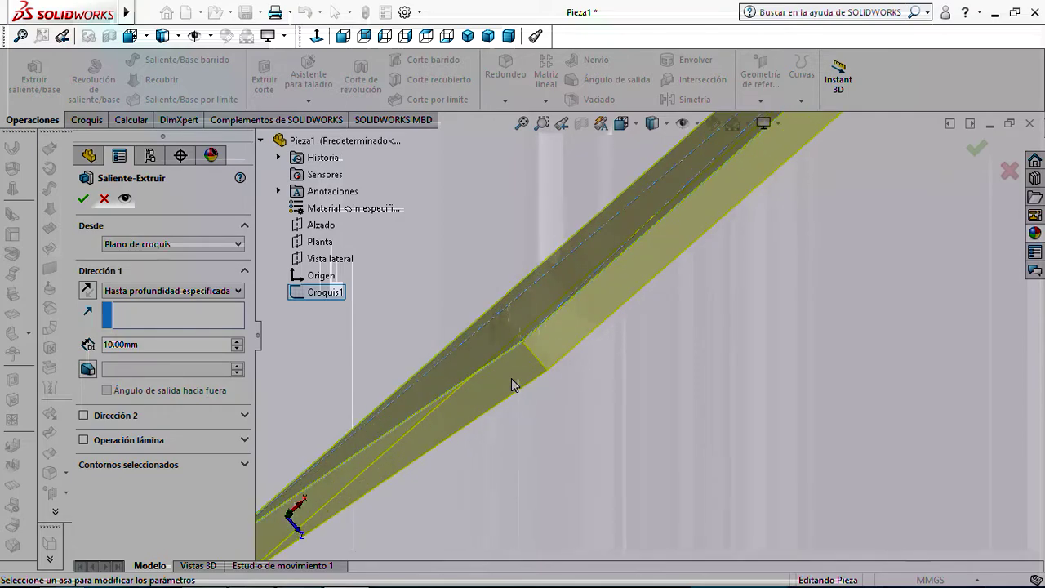
scroll(623, 392, "up", 2)
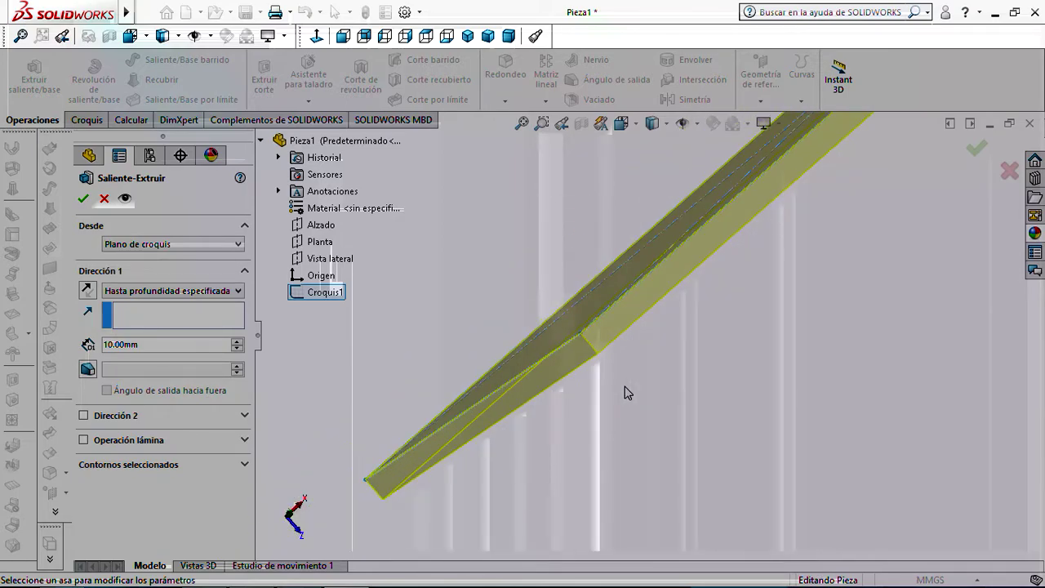
scroll(627, 393, "up", 1)
scroll(627, 393, "up", 1)
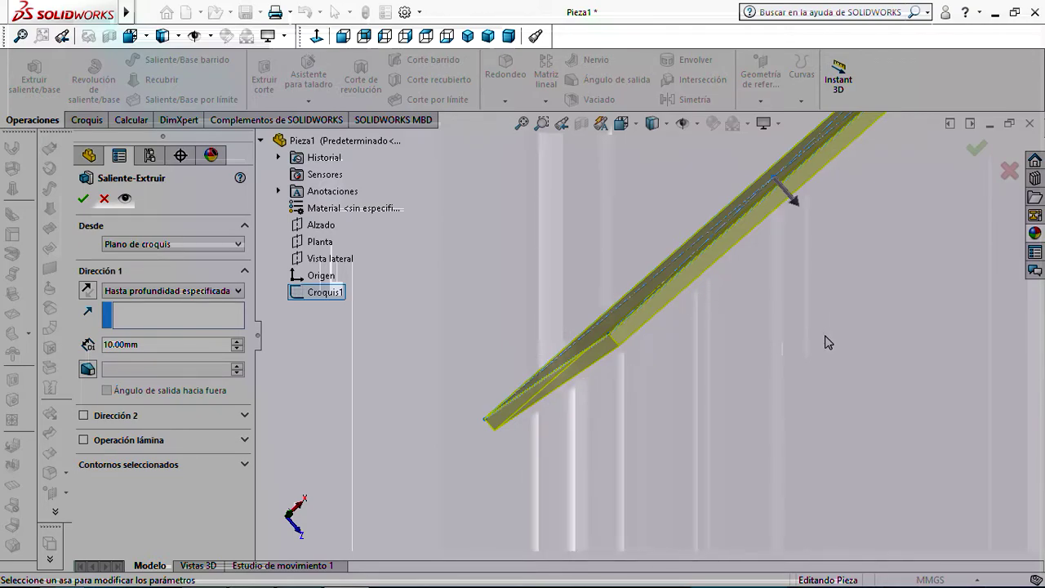
scroll(661, 357, "down", 2)
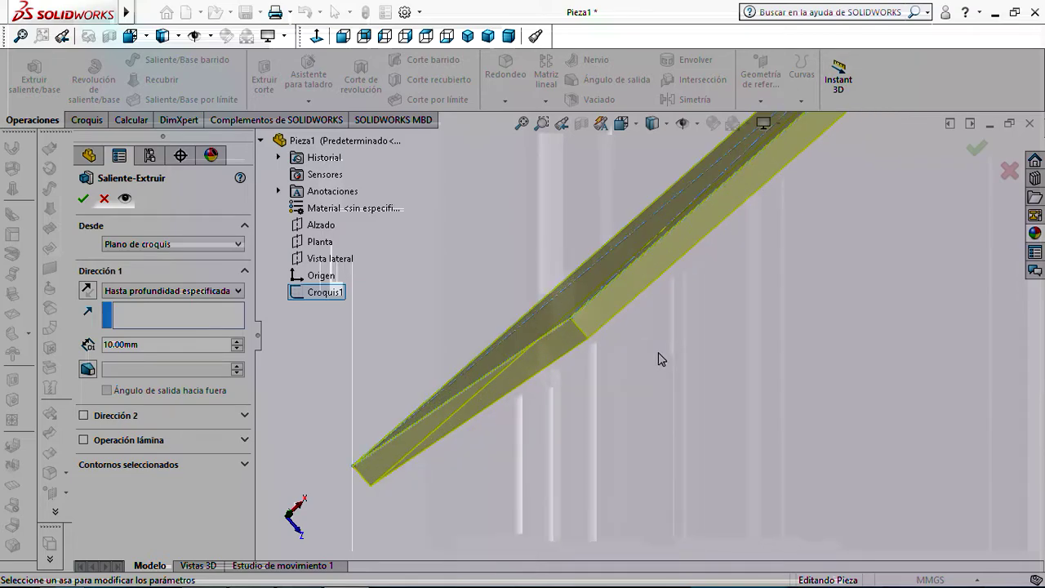
scroll(563, 327, "down", 3)
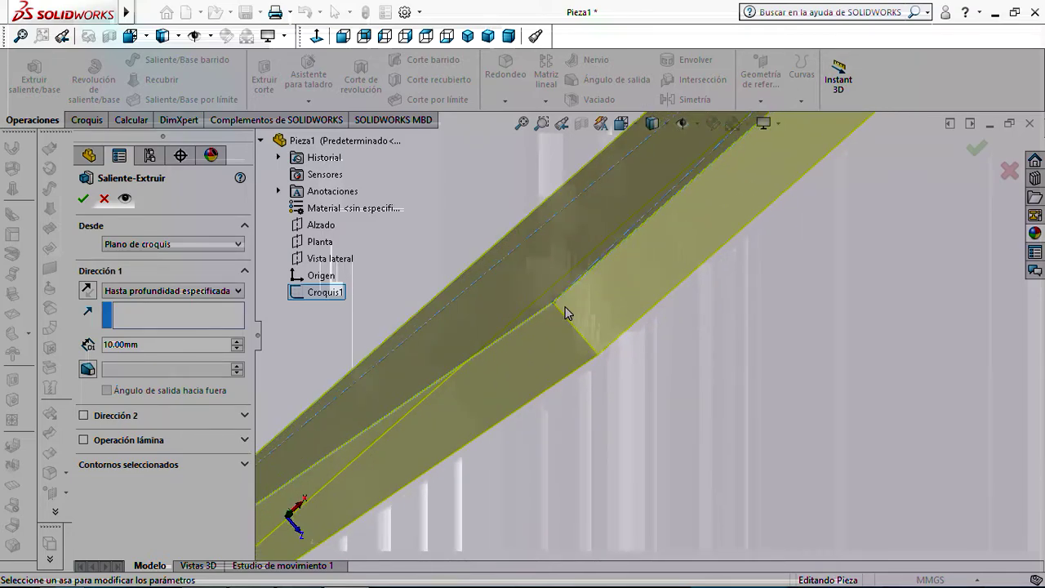
scroll(611, 360, "up", 1)
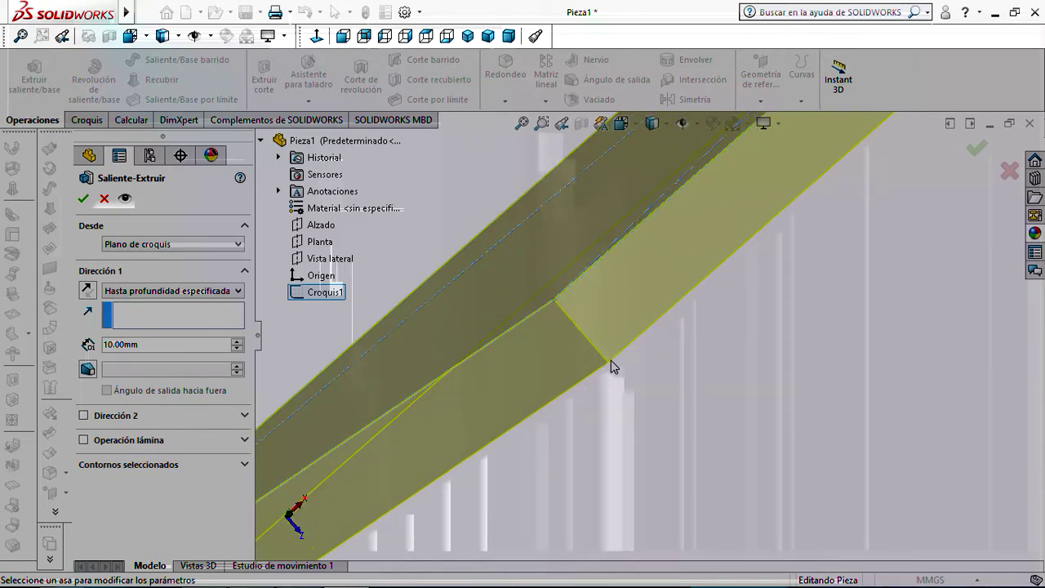
scroll(611, 360, "up", 2)
scroll(611, 360, "up", 2)
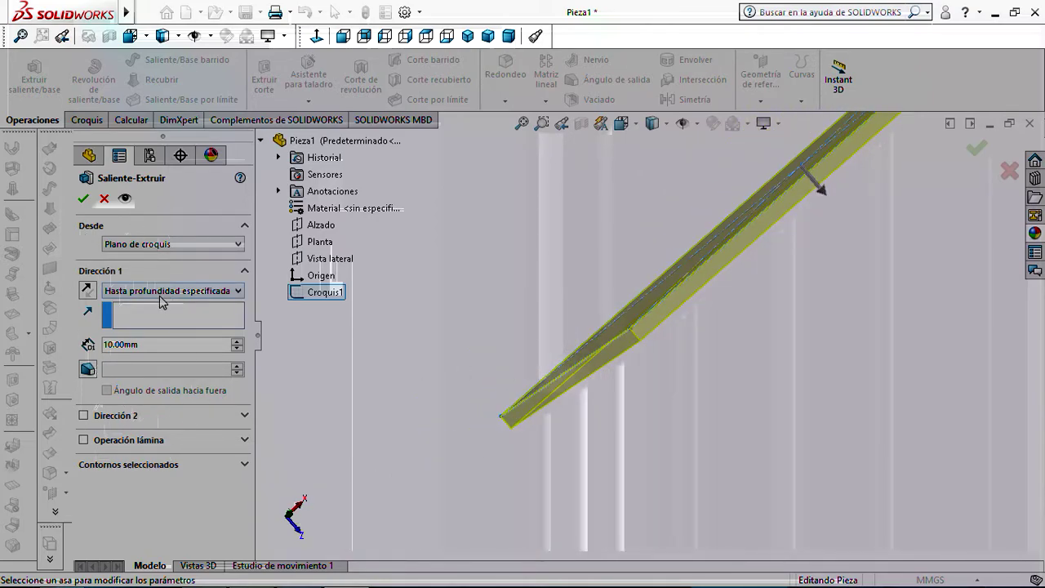
Set the extrusion depth to 30 mm and examine the thicker plate preview from several distances
left_click(139, 345)
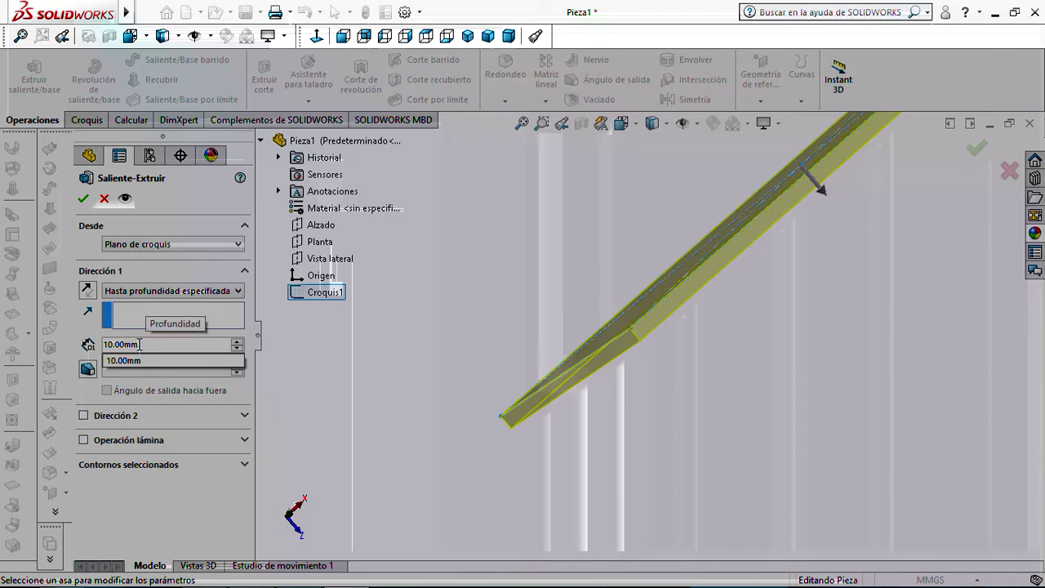
left_click_drag(140, 344, 103, 343)
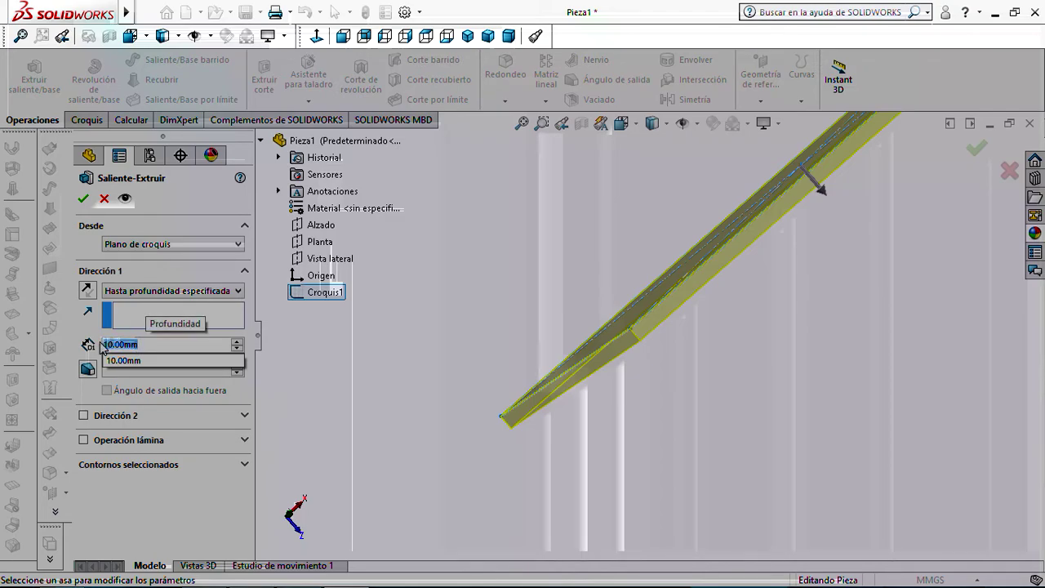
type("30")
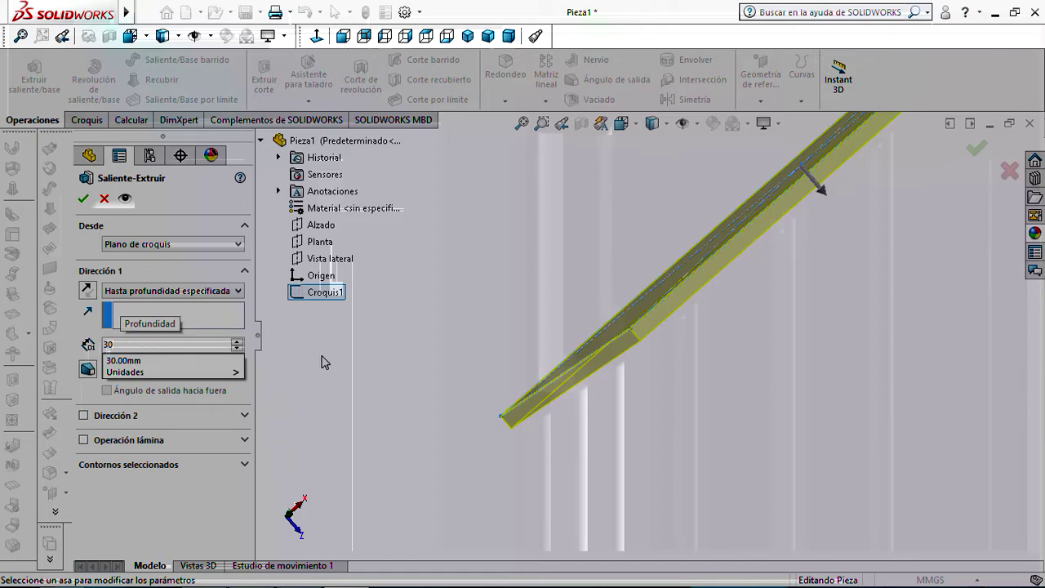
key("Return")
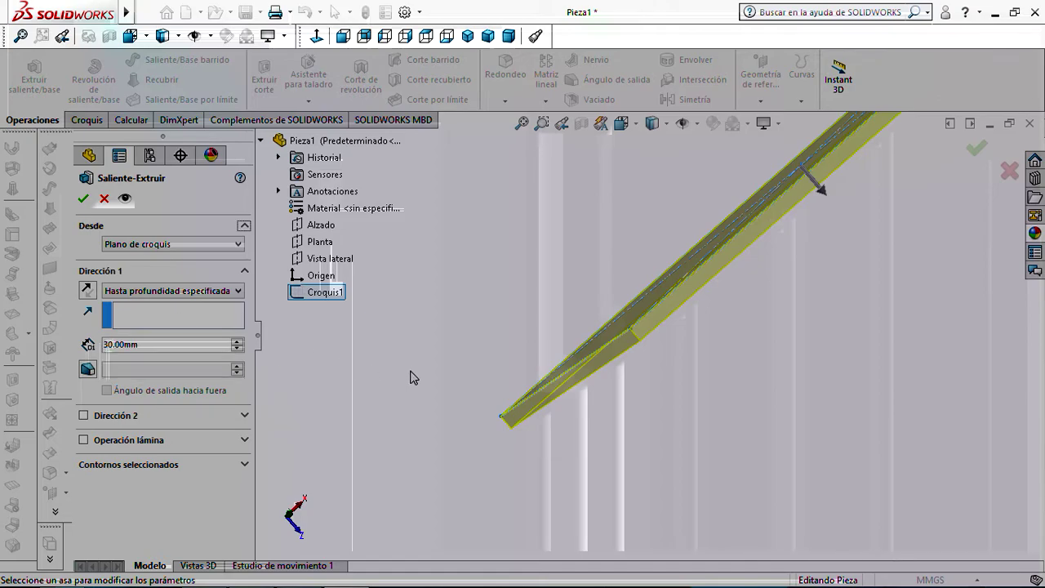
scroll(433, 394, "up", 4)
middle_click_drag(709, 262, 617, 316)
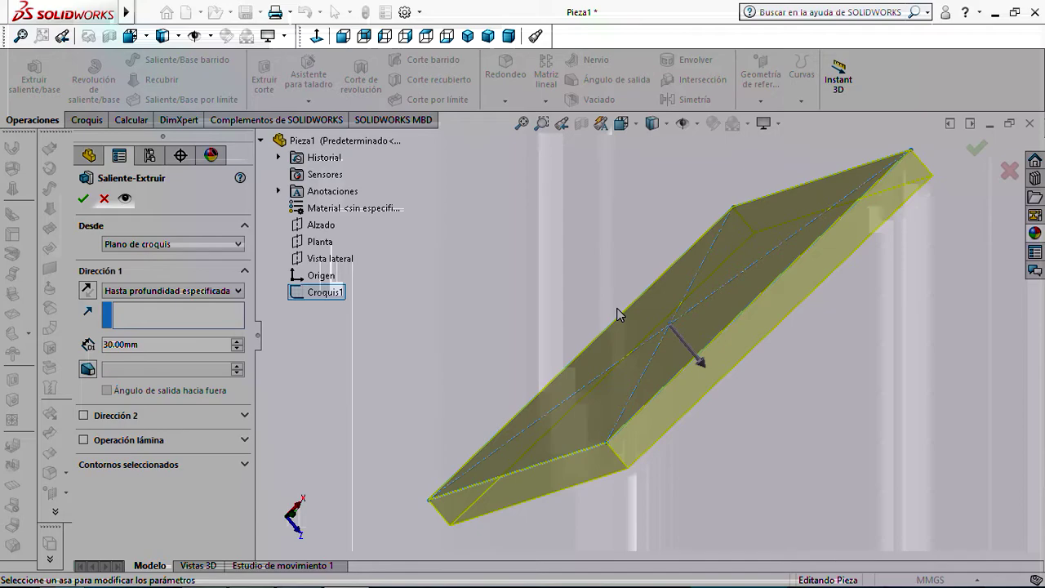
scroll(626, 318, "up", 5)
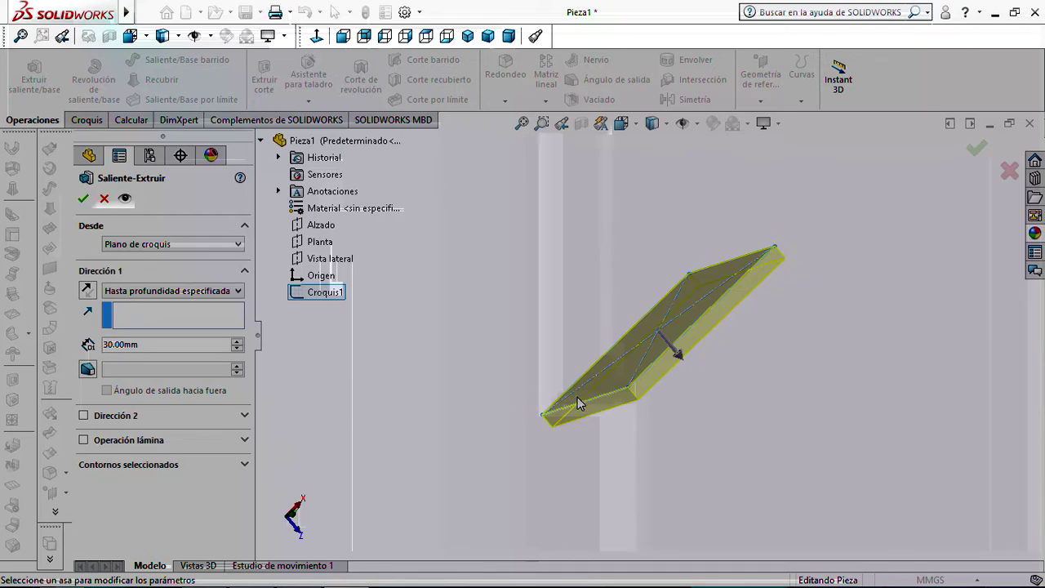
scroll(691, 368, "down", 5)
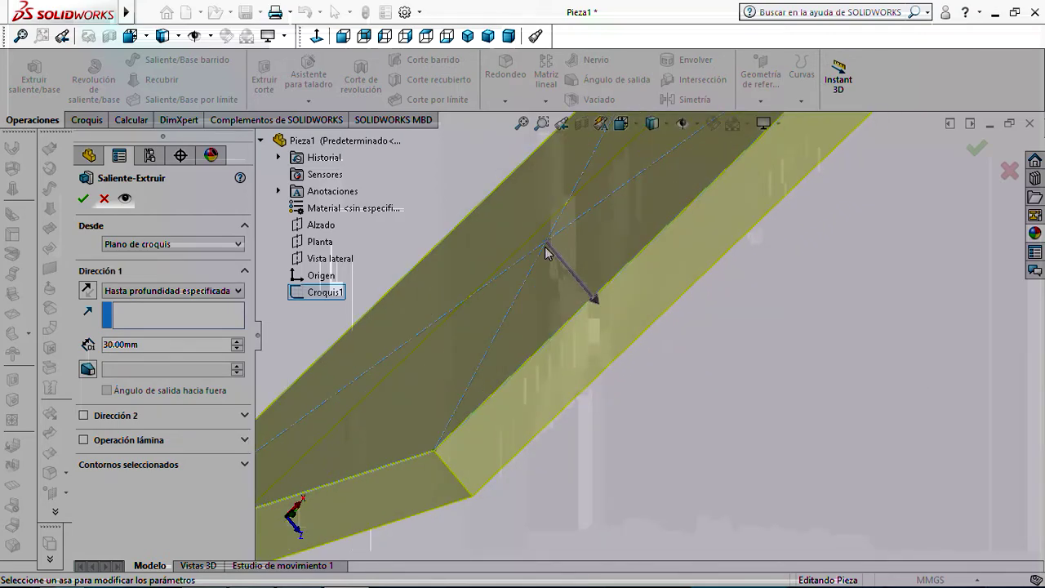
scroll(555, 254, "up", 5)
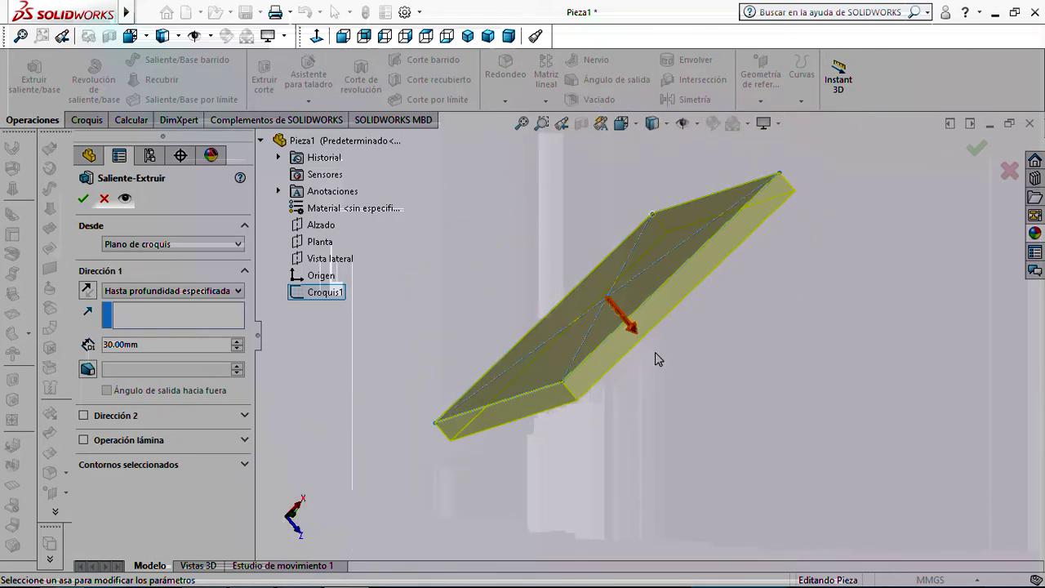
Toggle the extrusion direction back and forth, leave it reversed to the opposite side of the sketch plane, and accept the extrusion
left_click(92, 295)
left_click(88, 291)
left_click(88, 291)
left_click(88, 291)
left_click(88, 290)
left_click(88, 291)
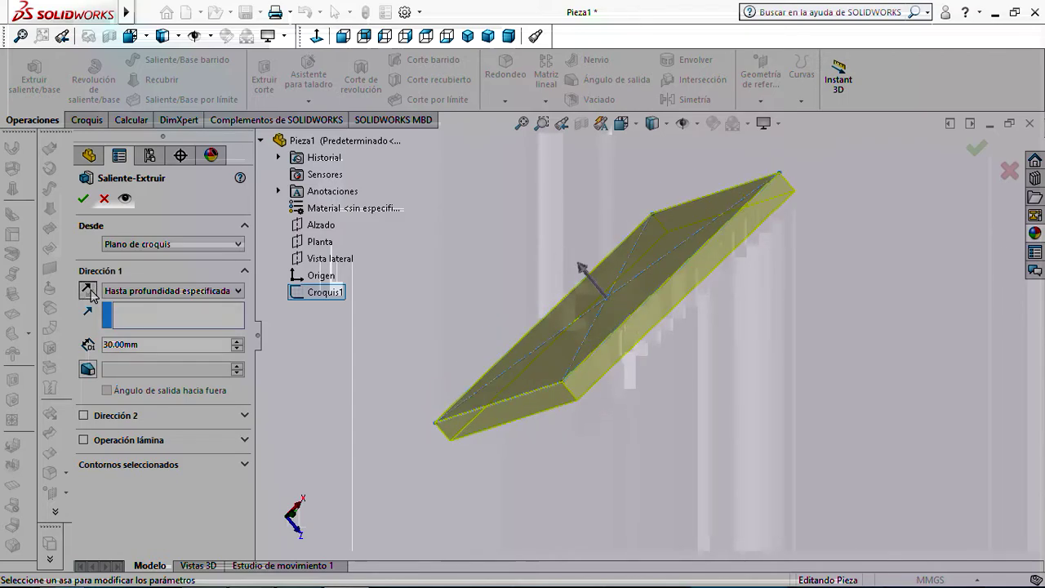
left_click(90, 291)
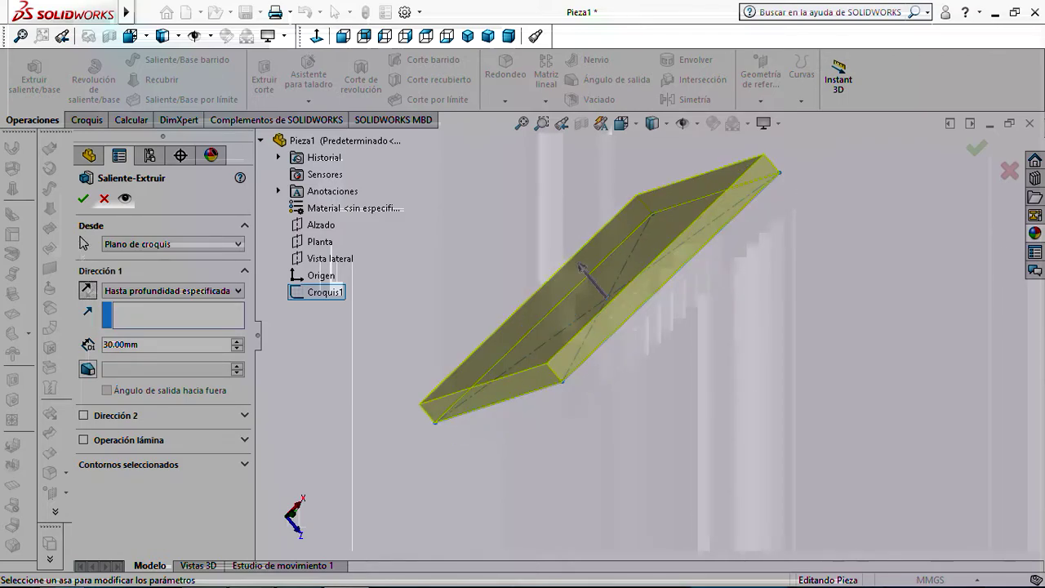
left_click(82, 198)
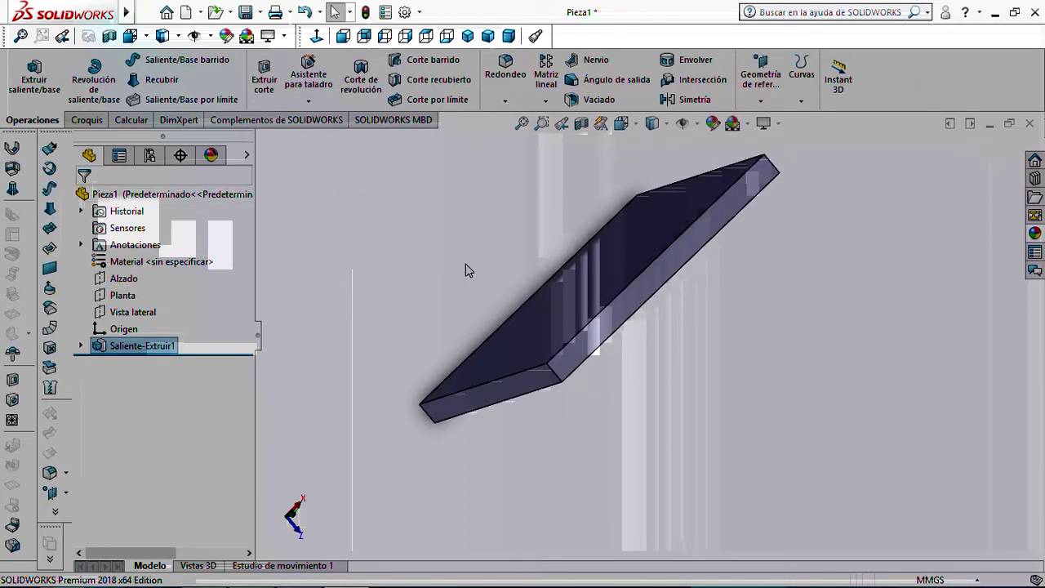
Expand the extrusion in the feature tree and highlight its sketch Croquis1 on the plate
scroll(471, 266, "up", 3)
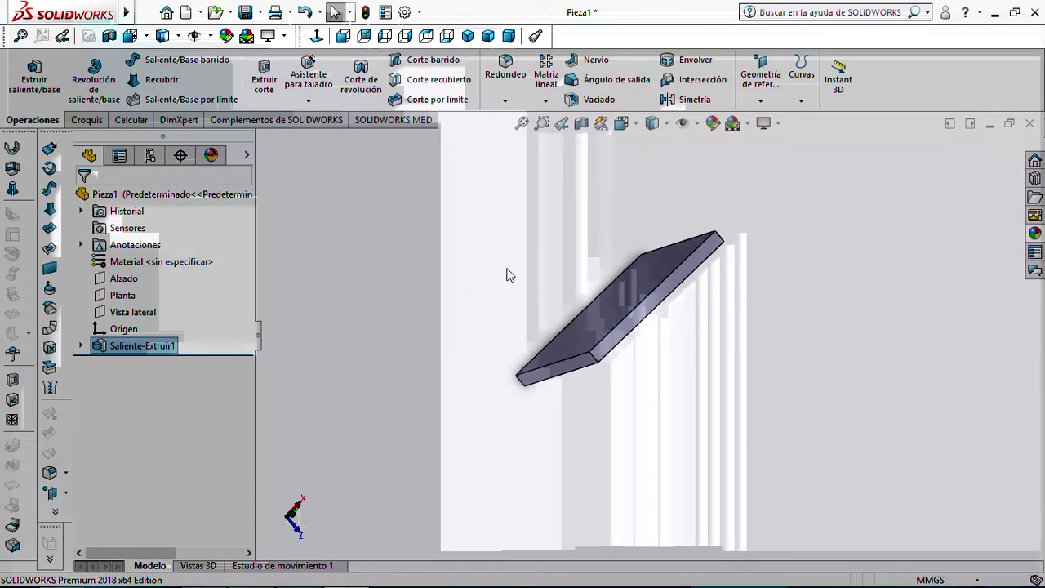
middle_click_drag(506, 272, 609, 313)
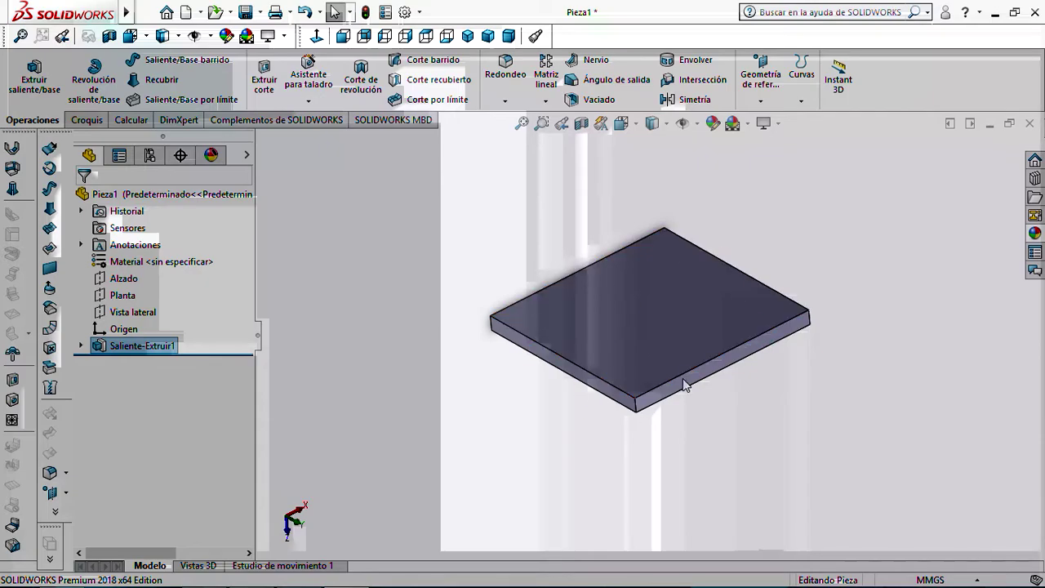
left_click(81, 345)
left_click(136, 362)
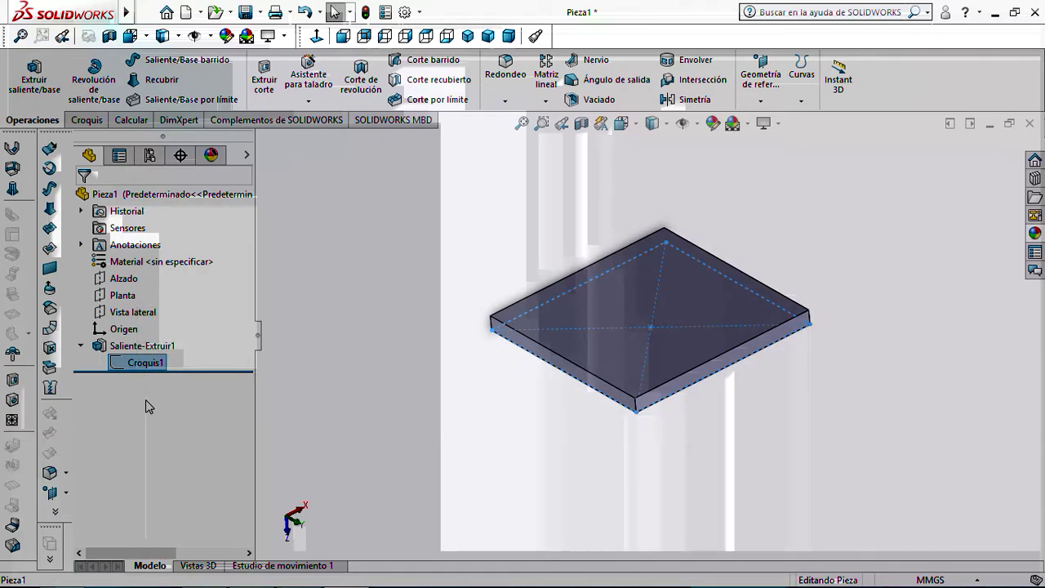
left_click(359, 410)
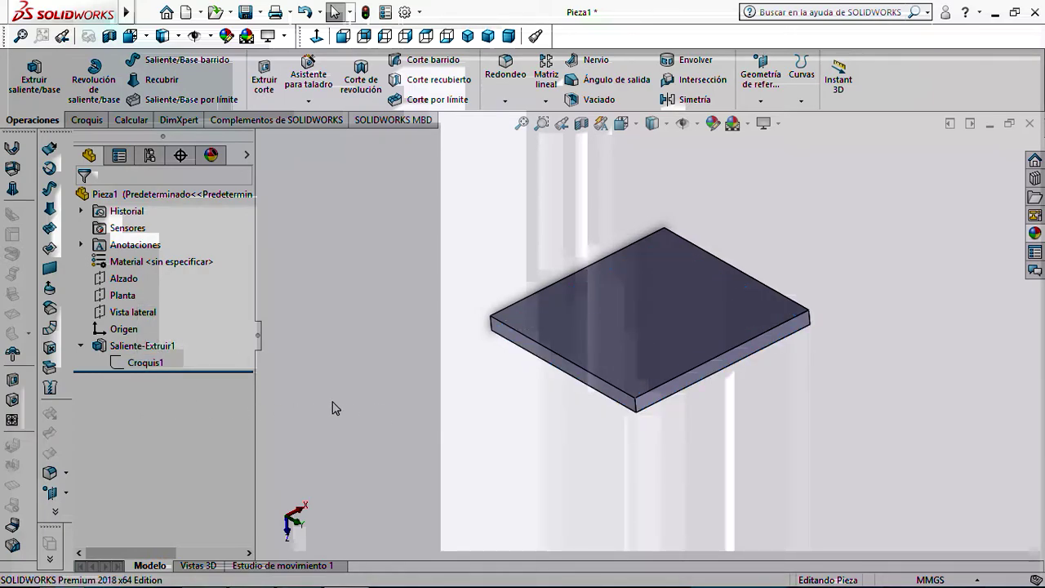
Open the extrusion's sketch Croquis1 for editing, view its dimensioned square and exit the sketch
right_click(136, 367)
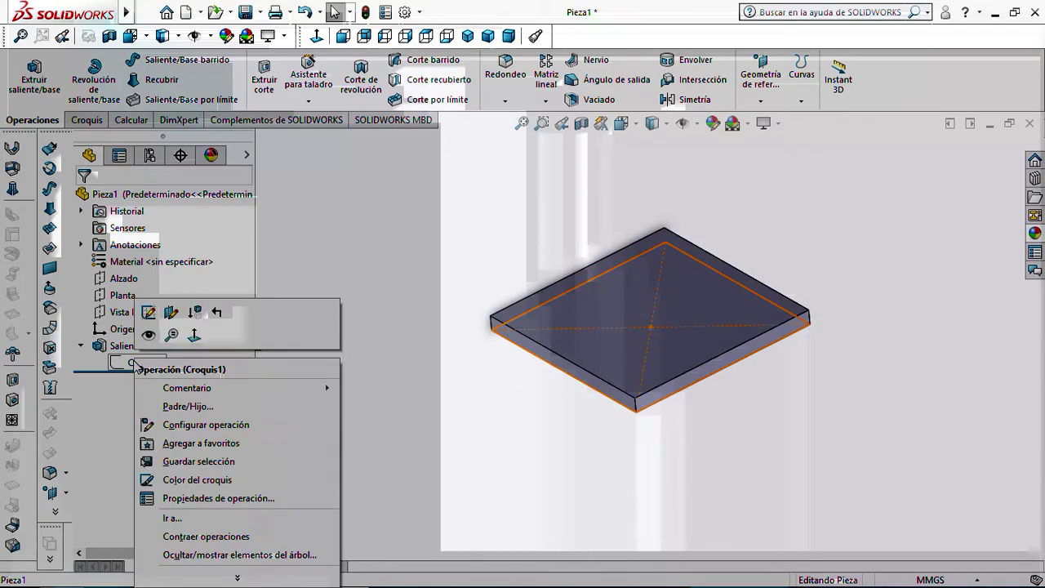
left_click(148, 312)
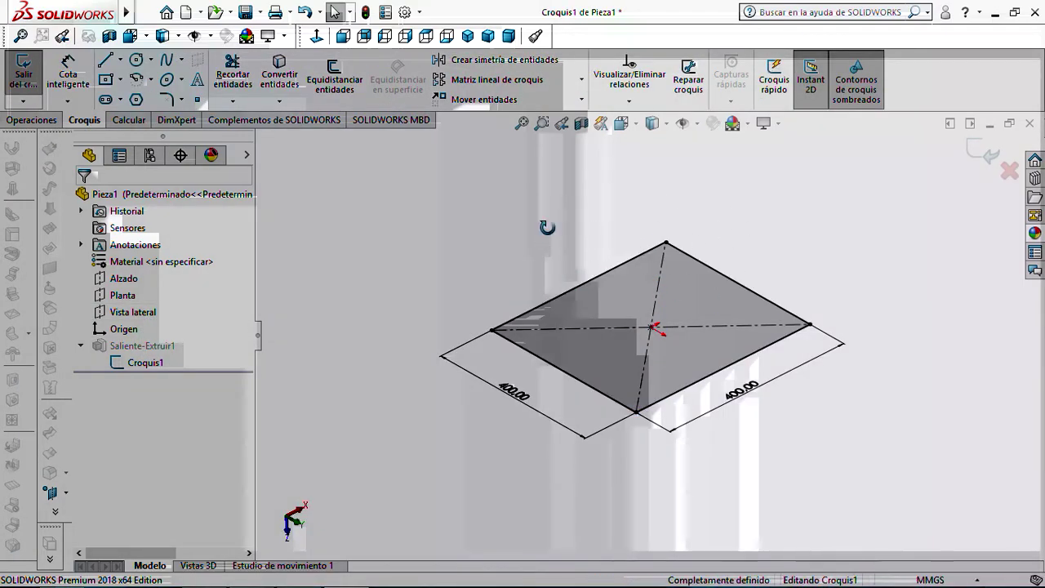
mouse_move(544, 226)
middle_mouse_down()
mouse_move(578, 216)
mouse_move(517, 327)
middle_mouse_up()
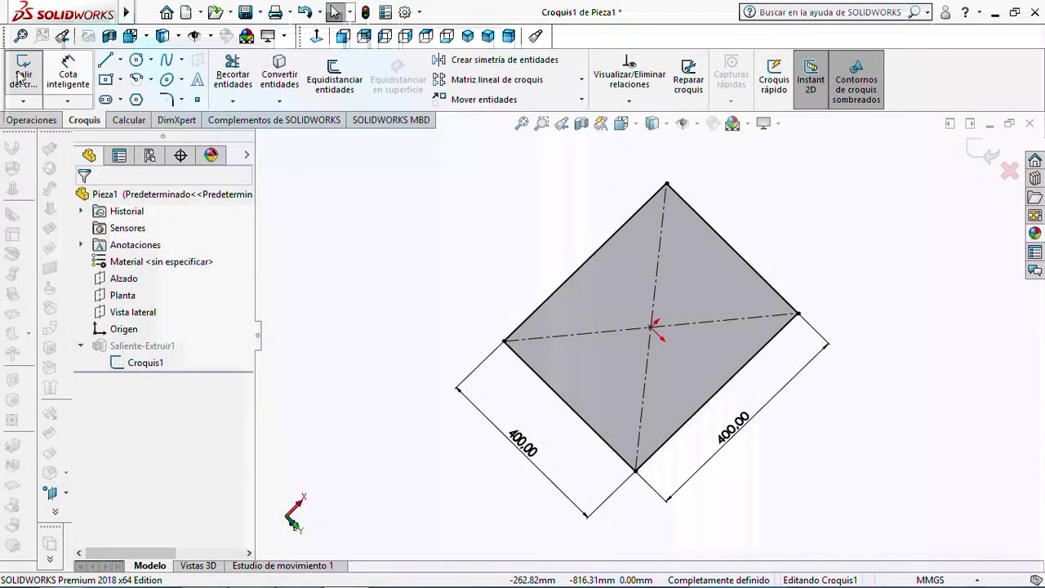
left_click(22, 78)
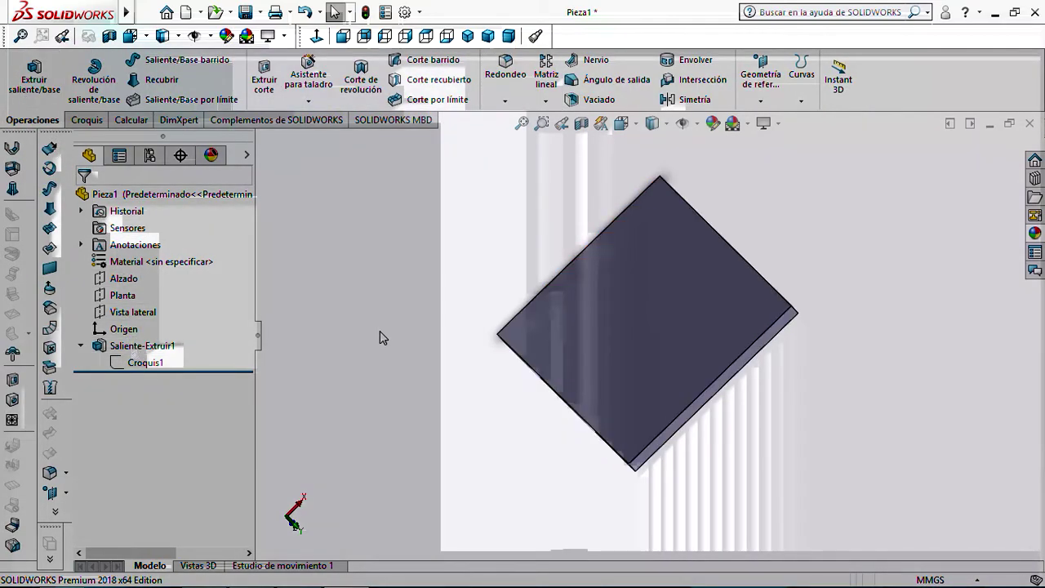
Edit the Saliente-Extruir1 feature, set its depth to 50 mm and accept the change
middle_click_drag(380, 338, 393, 228)
scroll(645, 392, "down", 6)
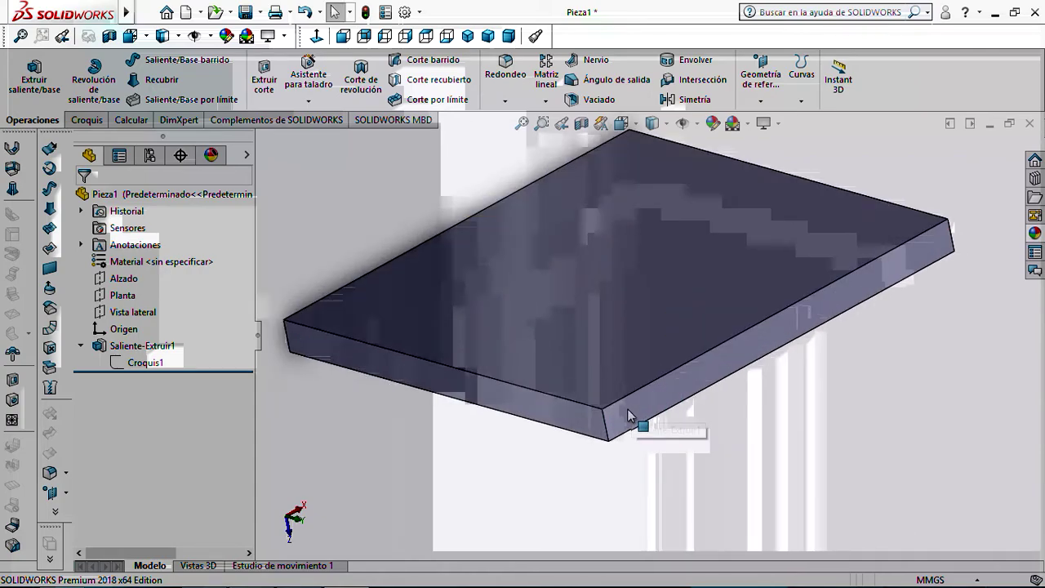
scroll(609, 412, "up", 3)
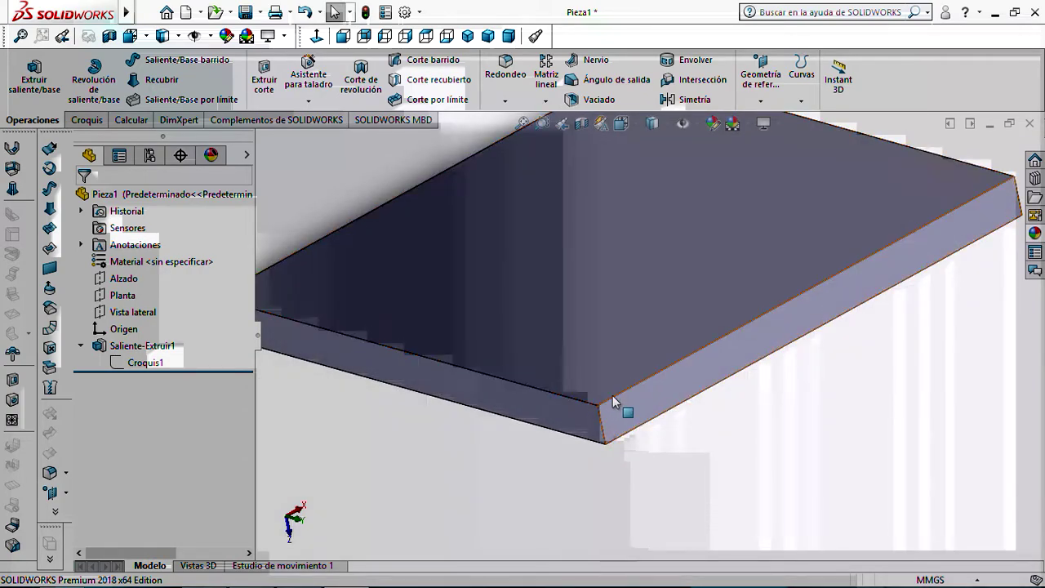
scroll(620, 420, "up", 1)
scroll(620, 420, "up", 2)
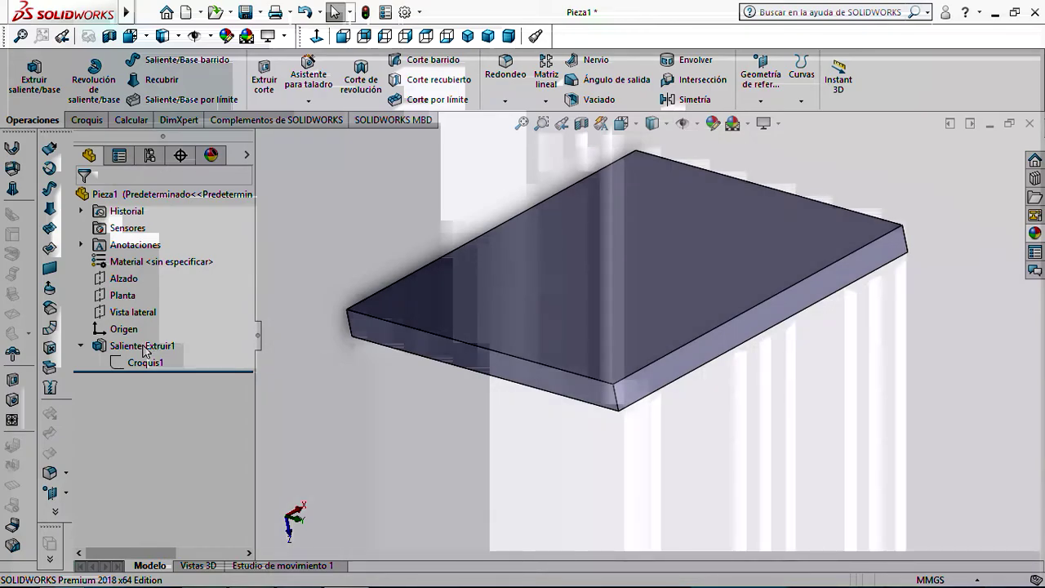
right_click(144, 351)
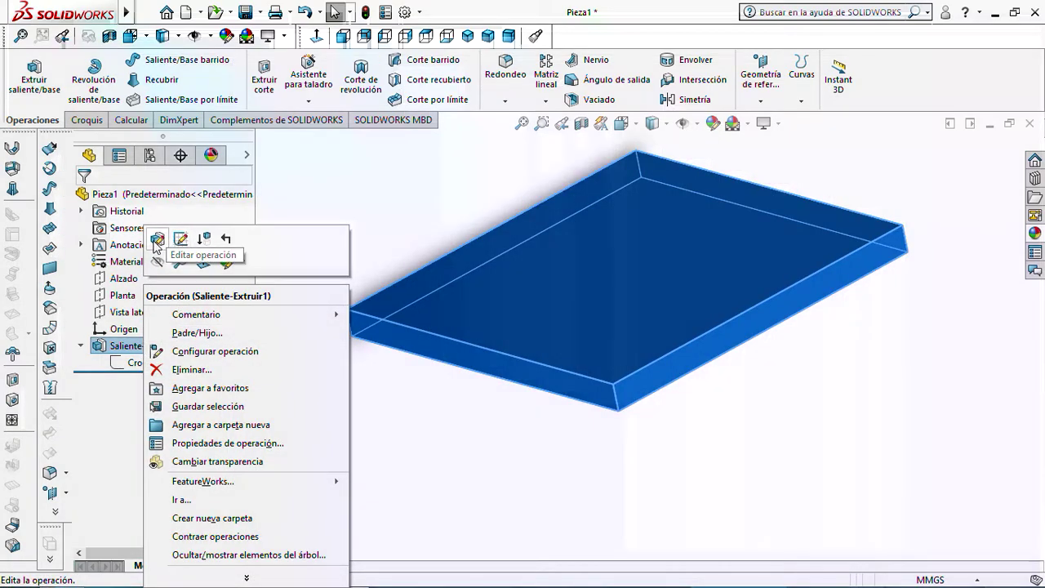
left_click(157, 242)
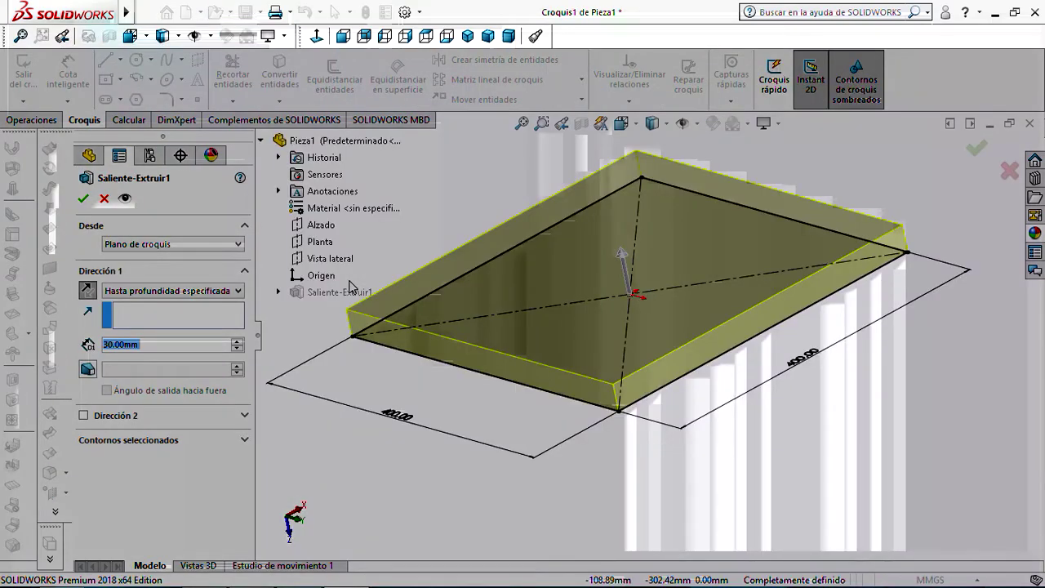
scroll(487, 378, "up", 3)
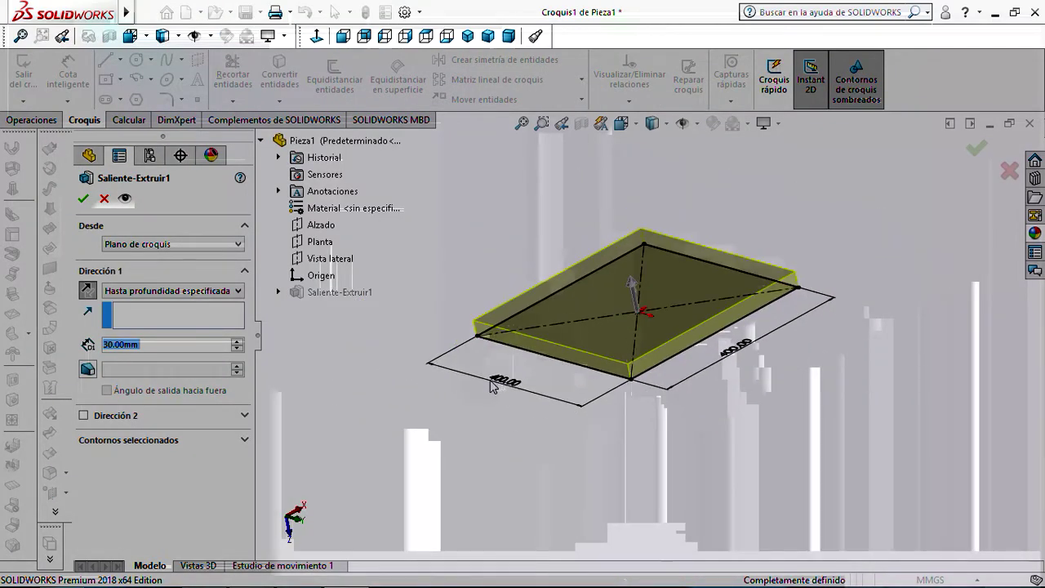
left_click_drag(141, 347, 95, 345)
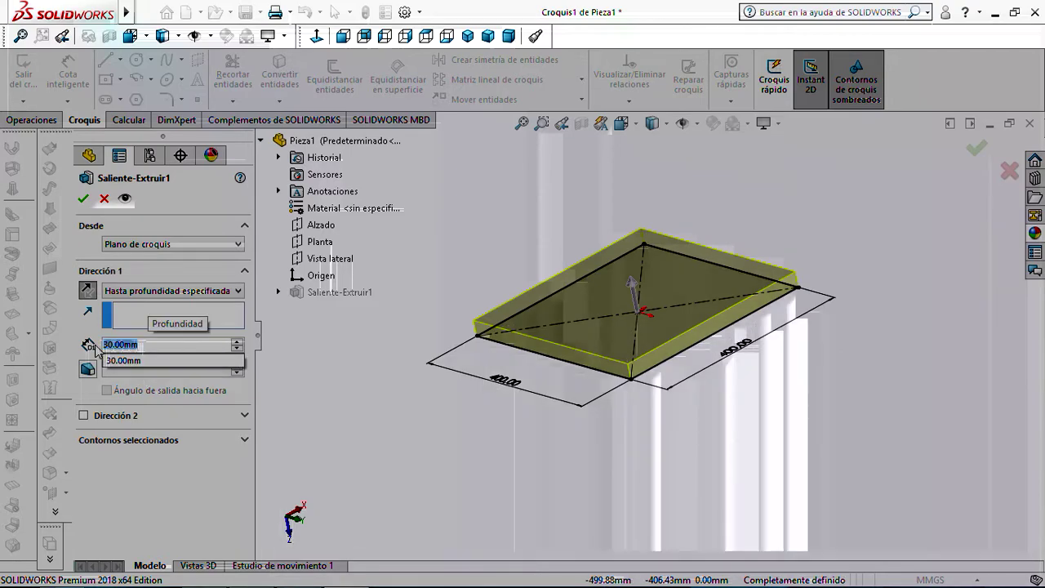
type("50")
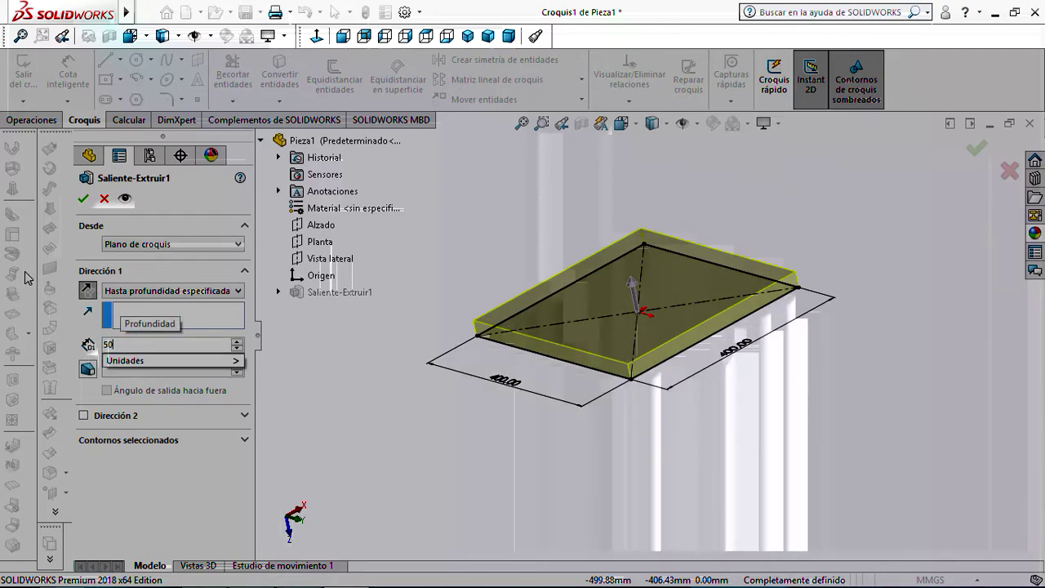
key("Return")
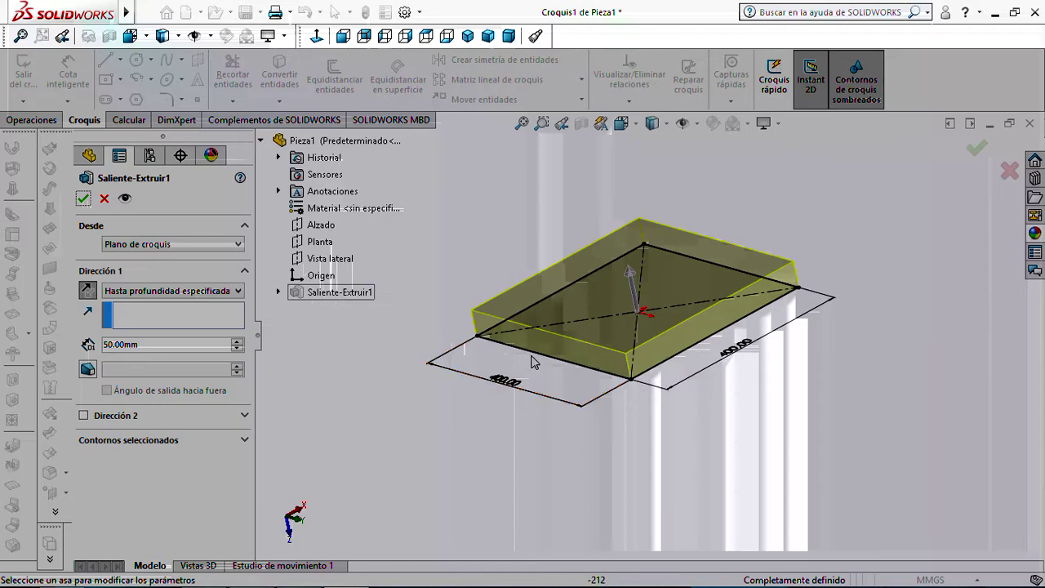
scroll(655, 401, "up", 2)
scroll(656, 401, "down", 3)
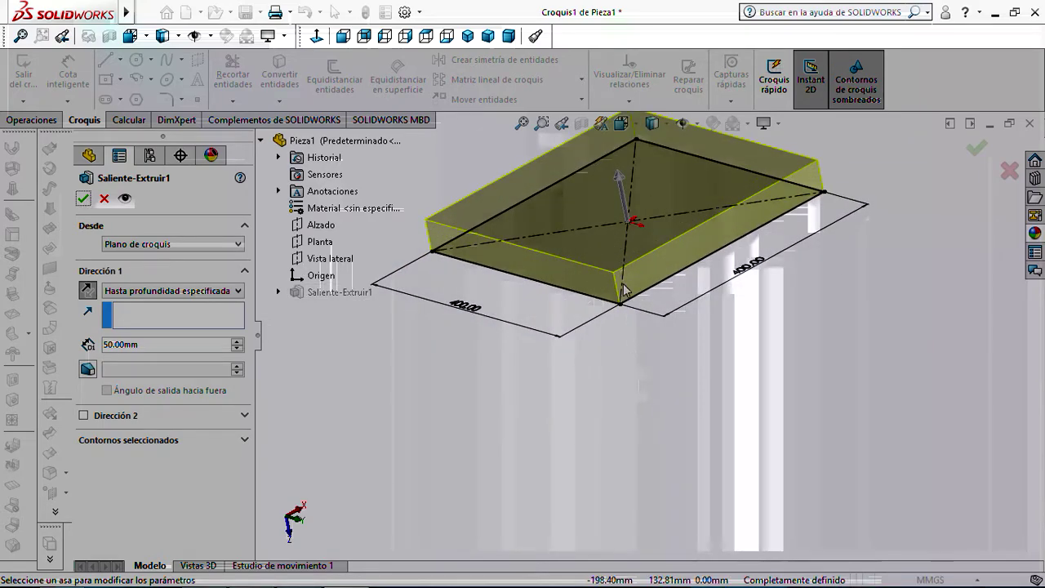
left_click(84, 198)
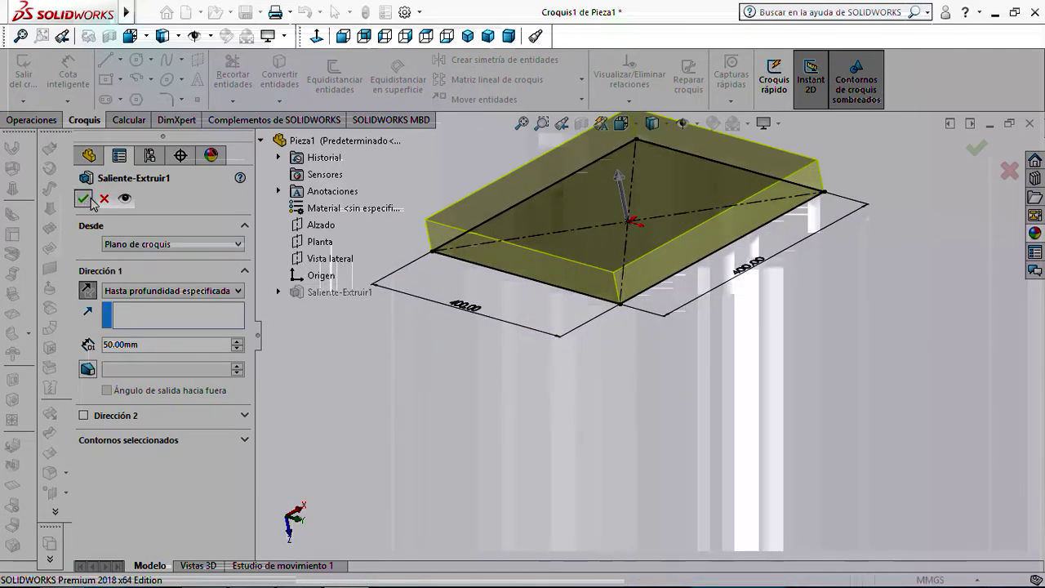
Start a new sketch on the plate's large square face opposite its original sketch plane
scroll(551, 433, "up", 2)
middle_click_drag(547, 435, 401, 343)
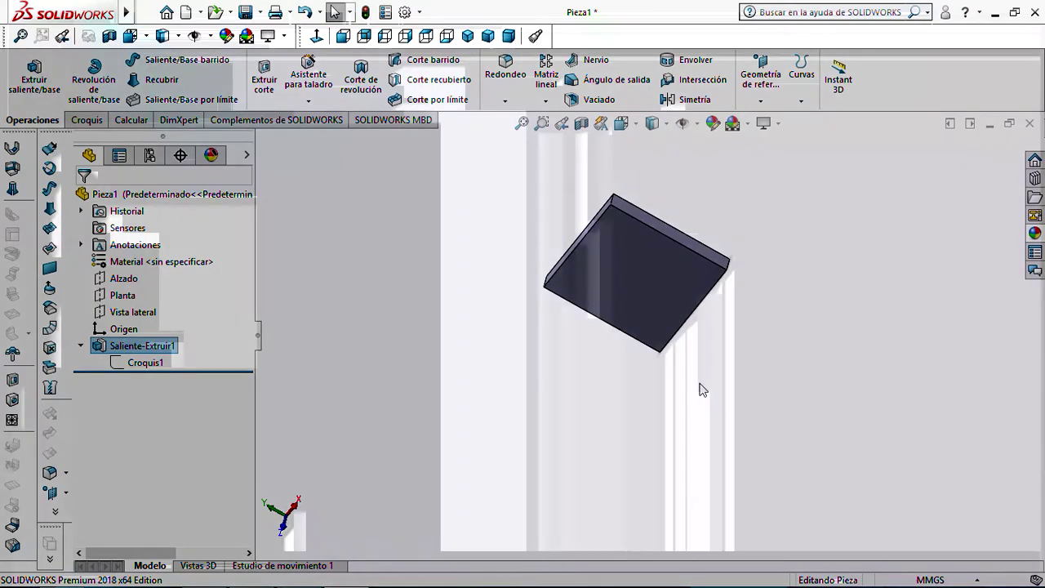
left_click(469, 282)
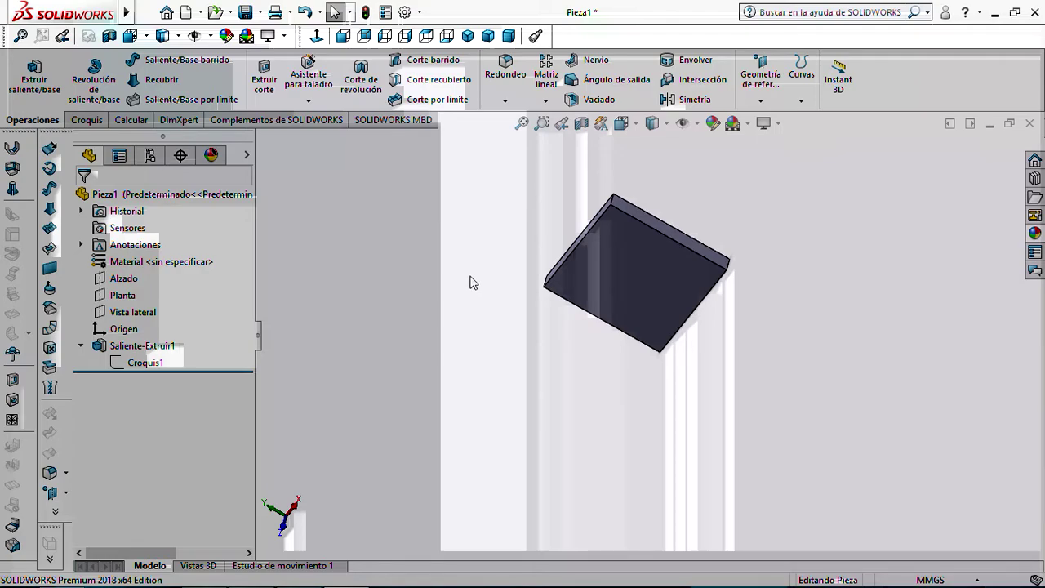
middle_click_drag(470, 282, 464, 494)
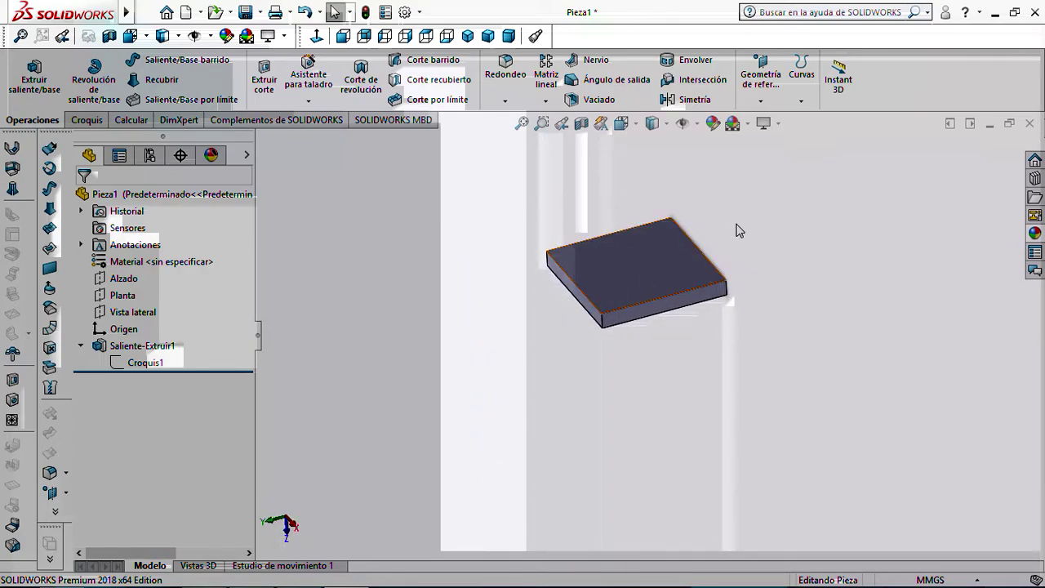
middle_click_drag(535, 360, 389, 278)
scroll(591, 245, "down", 5)
left_click(88, 121)
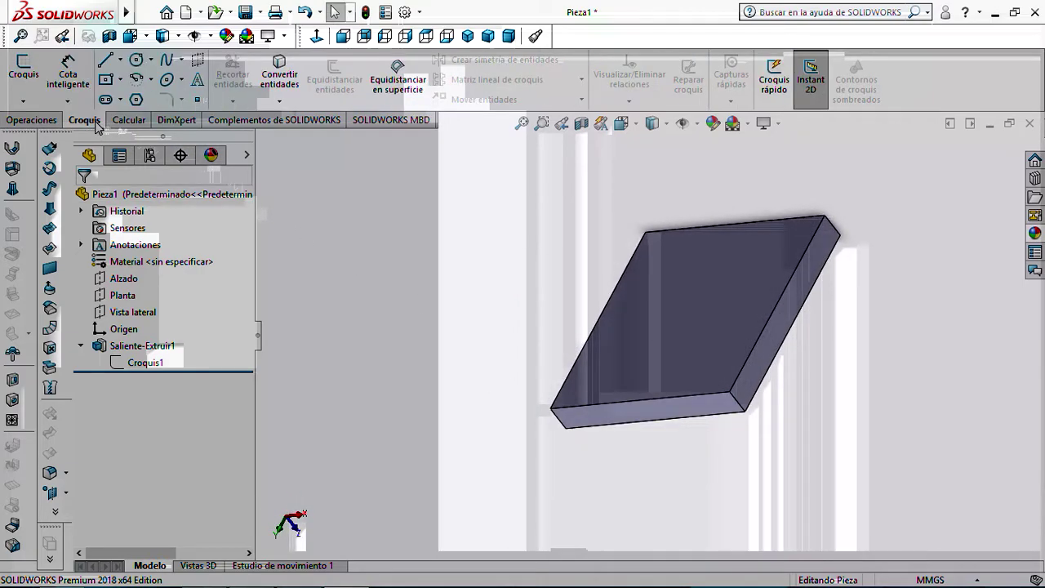
left_click(22, 65)
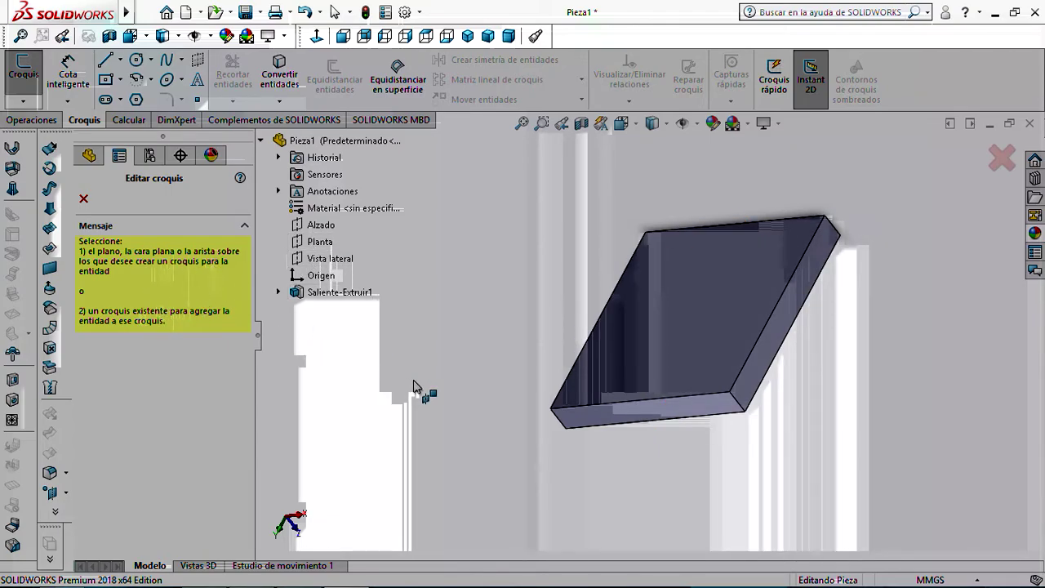
middle_click_drag(448, 401, 317, 315)
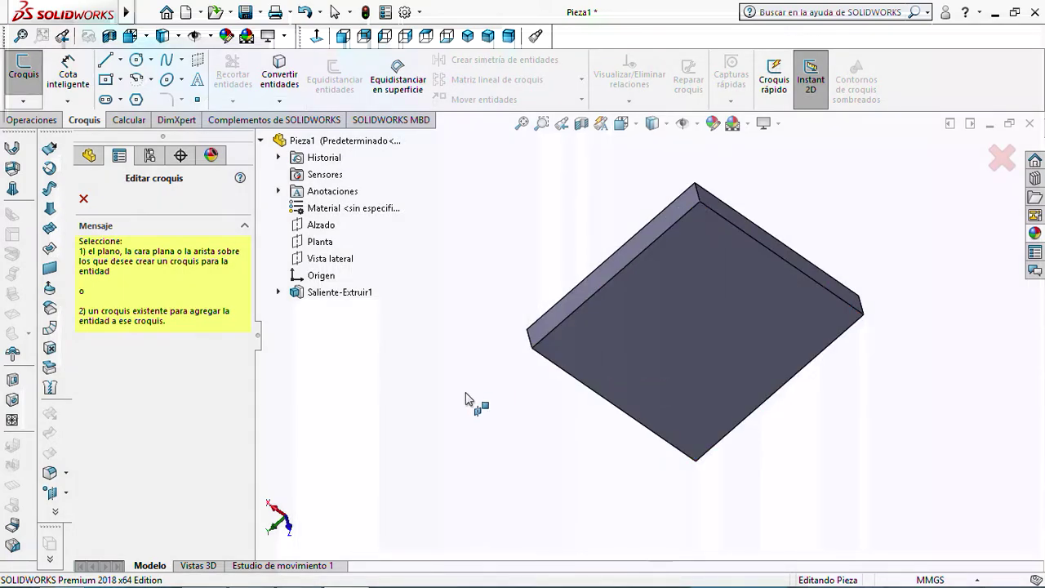
middle_click_drag(465, 398, 645, 314)
left_click(627, 336)
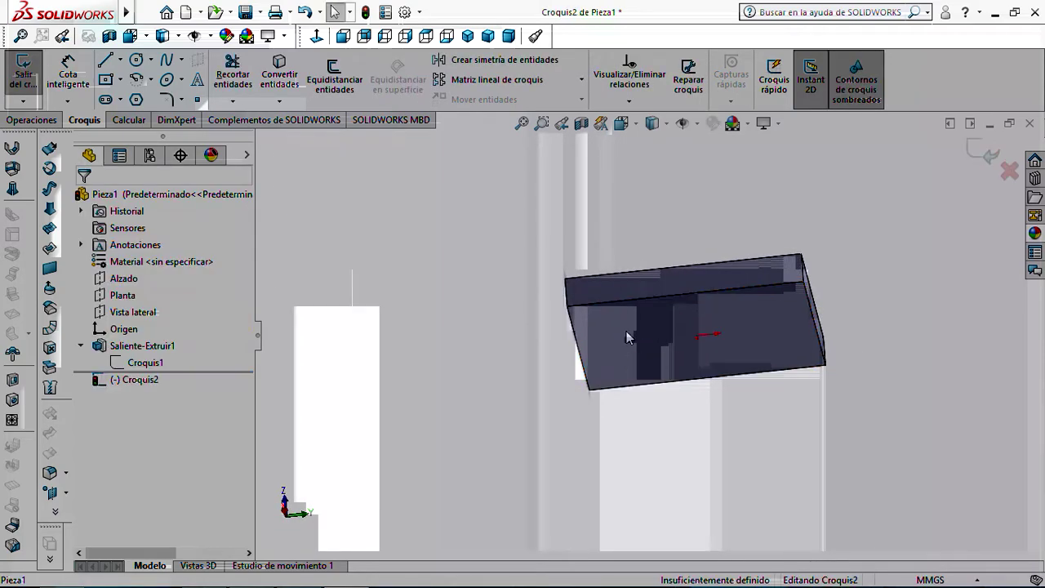
Orient the view normal to the new sketch's face
scroll(694, 351, "down", 3)
scroll(690, 353, "down", 3)
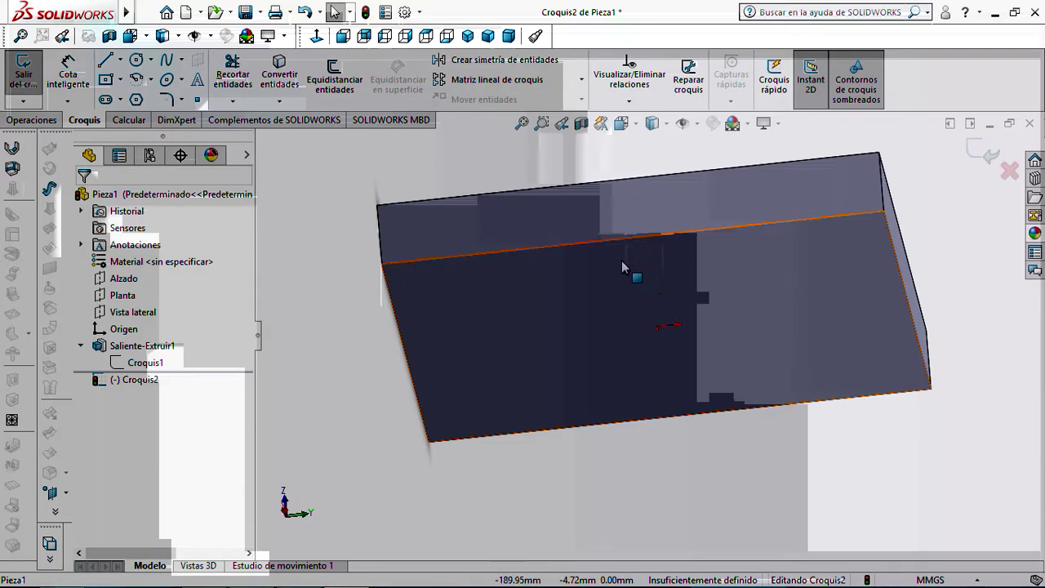
middle_click_drag(704, 314, 651, 260)
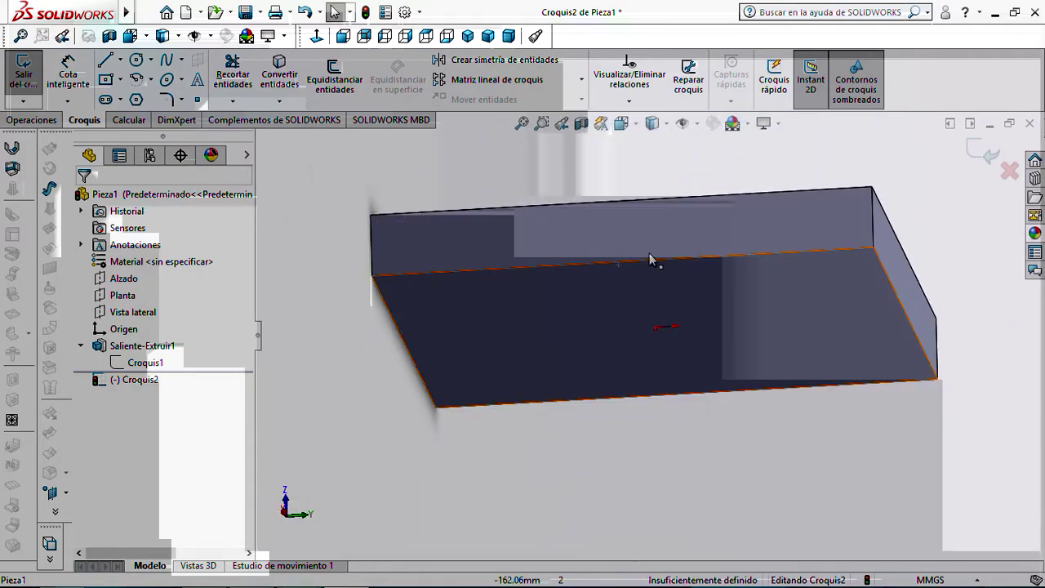
left_click(636, 125)
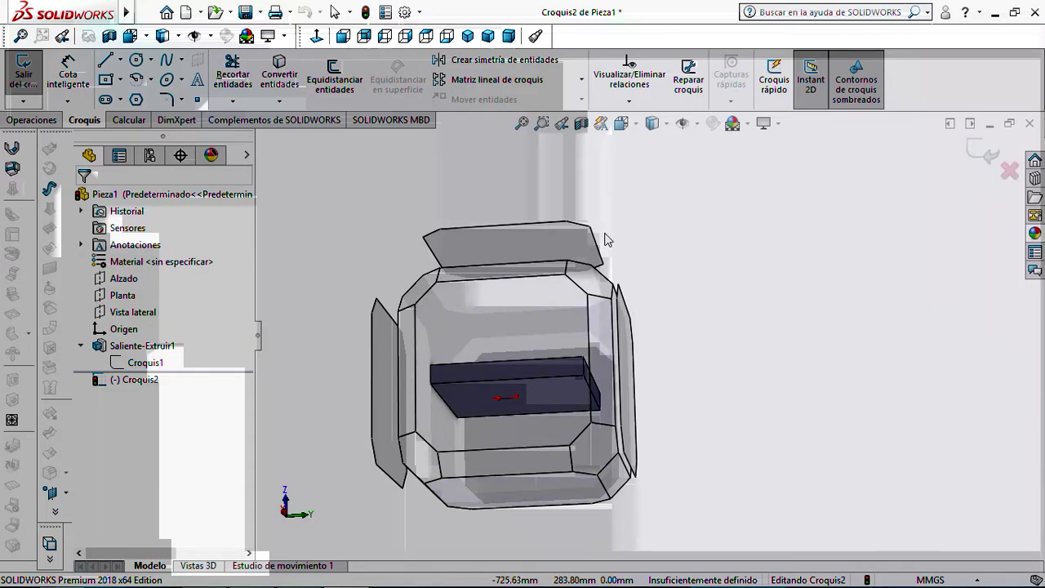
left_click(635, 124)
left_click(636, 124)
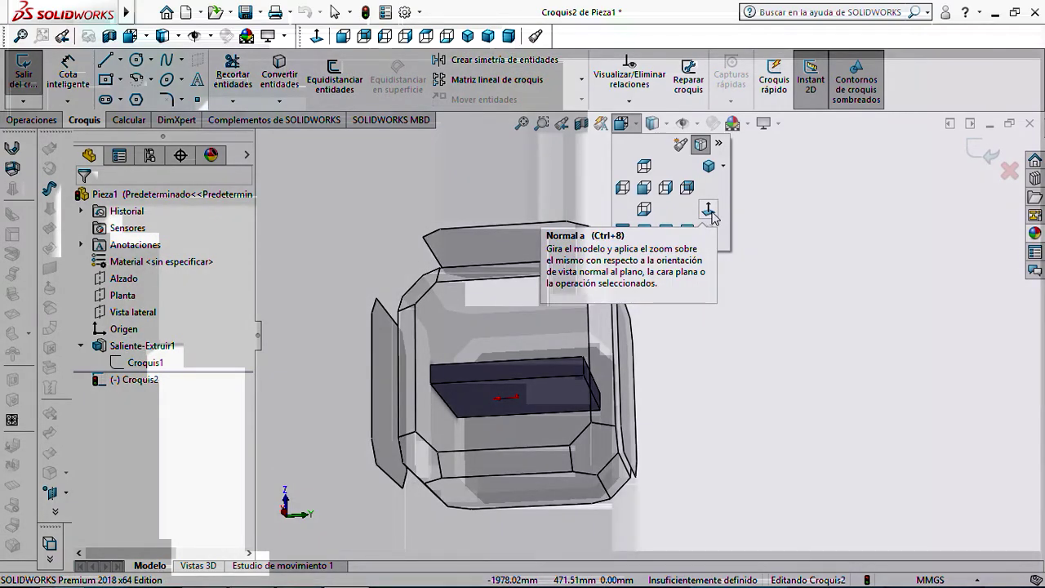
left_click(709, 212)
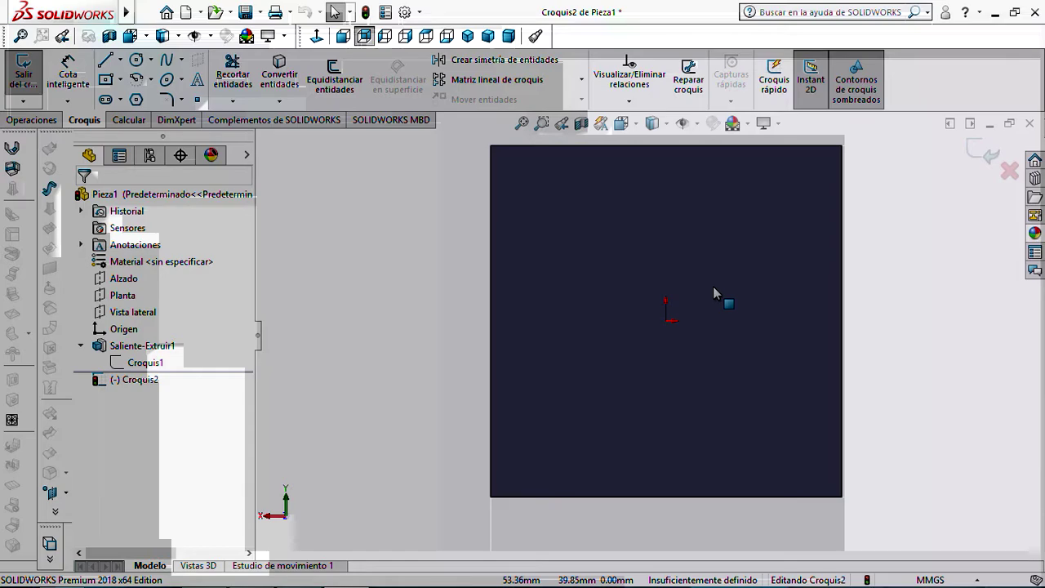
scroll(717, 312, "up", 2)
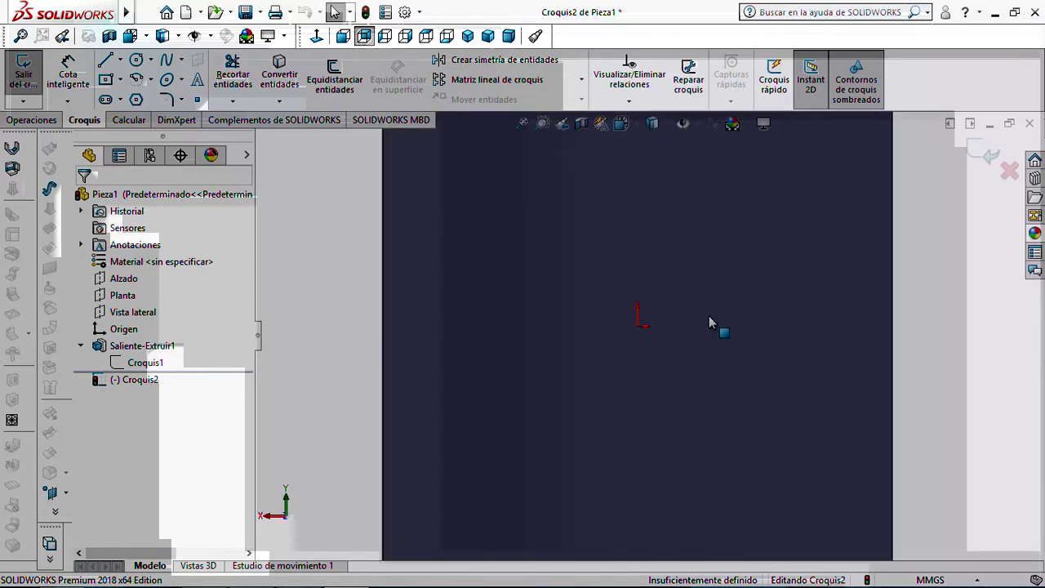
scroll(658, 348, "down", 1)
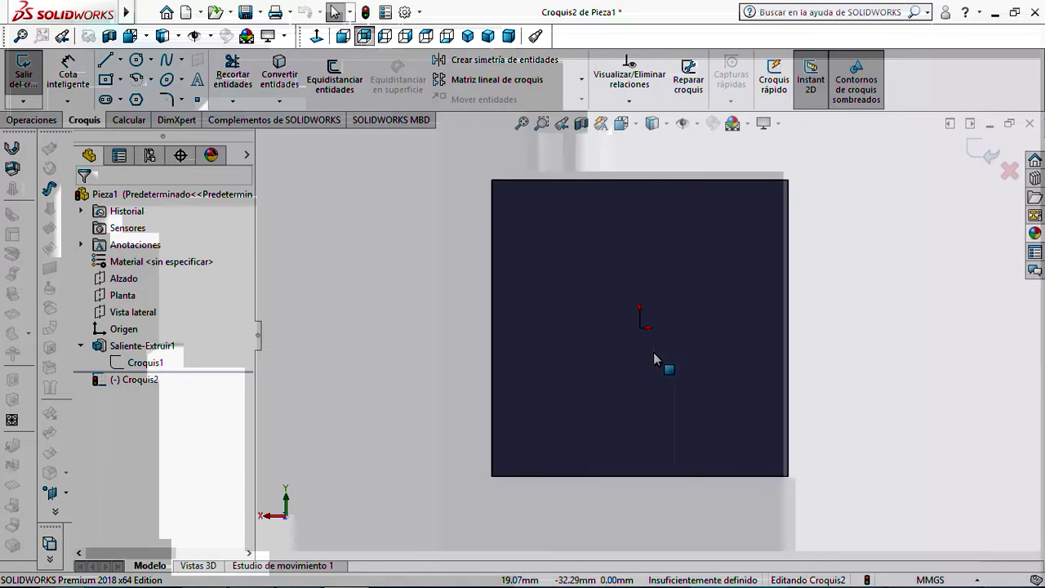
Draw a corner rectangle about 59 × 60 mm starting at the plate's lower-left corner
left_click(120, 81)
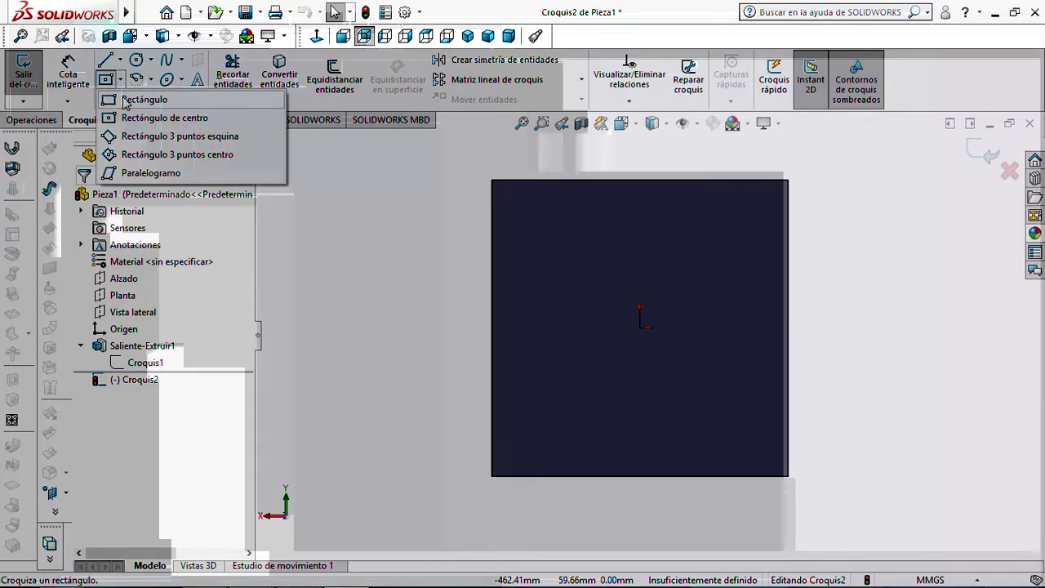
left_click(124, 101)
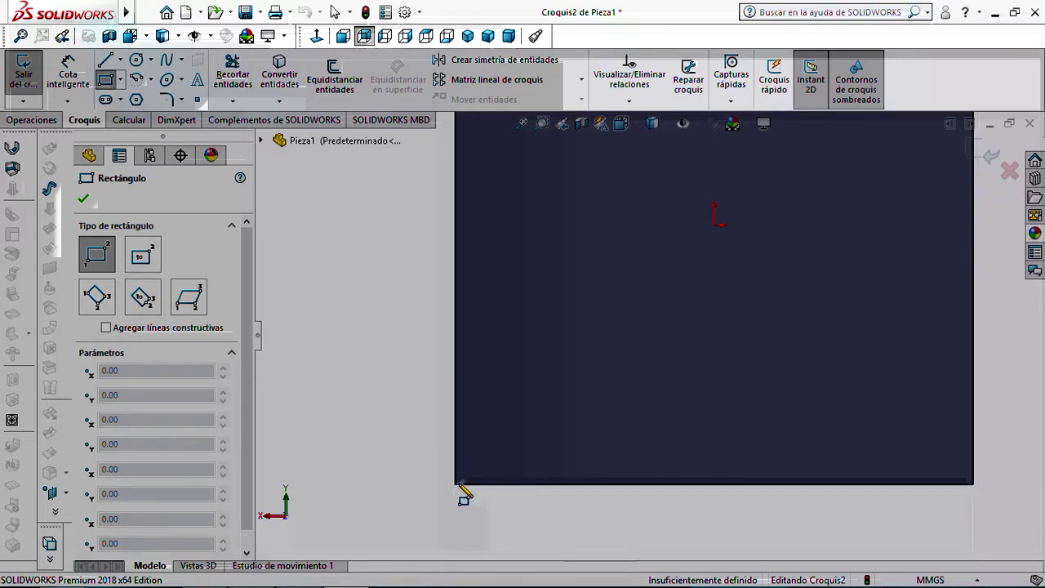
left_click(454, 485)
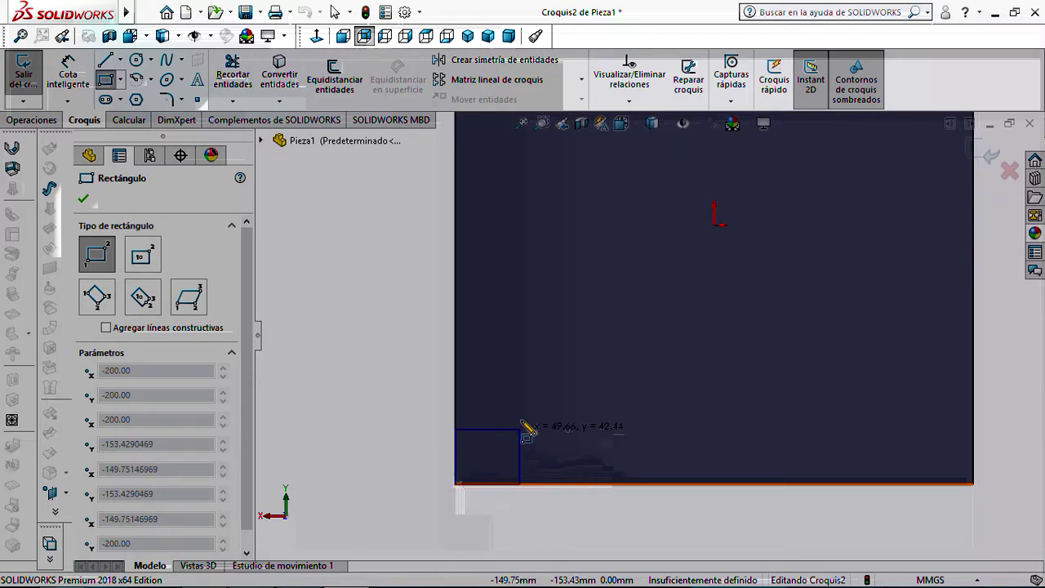
left_click(533, 406)
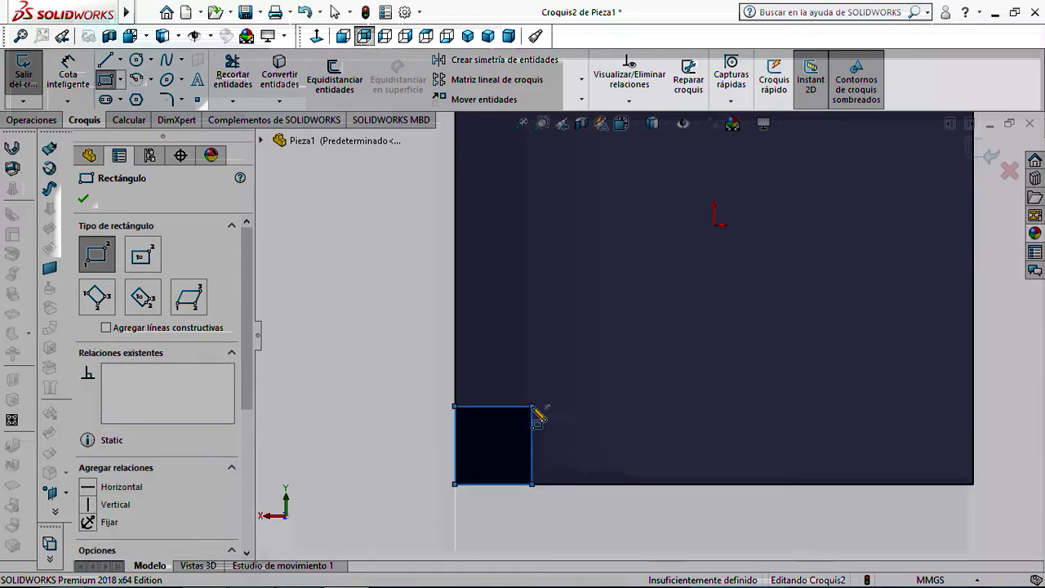
key("Escape")
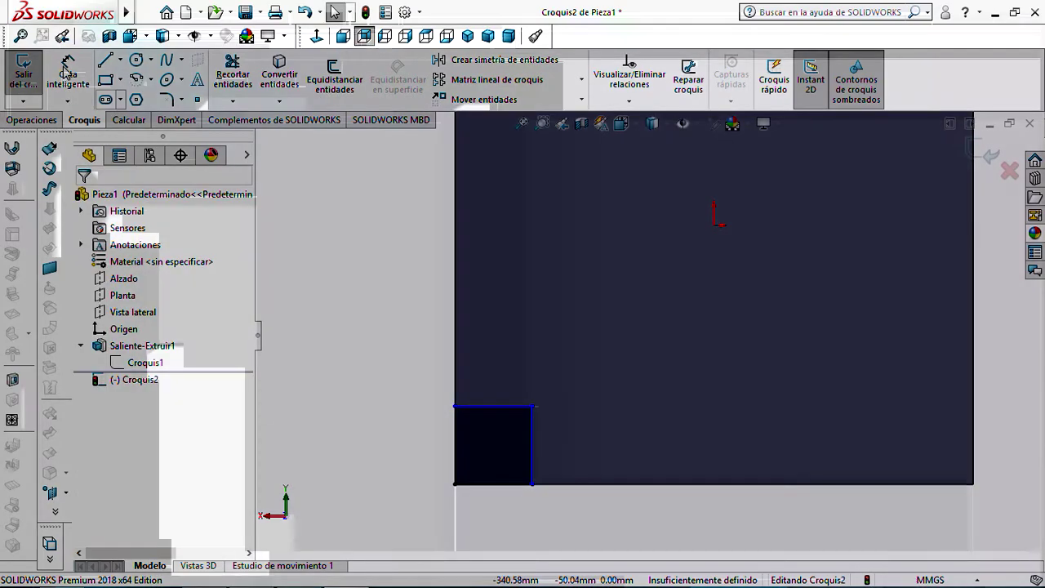
Dimension the corner rectangle's height and width to 50 mm each
left_click(63, 81)
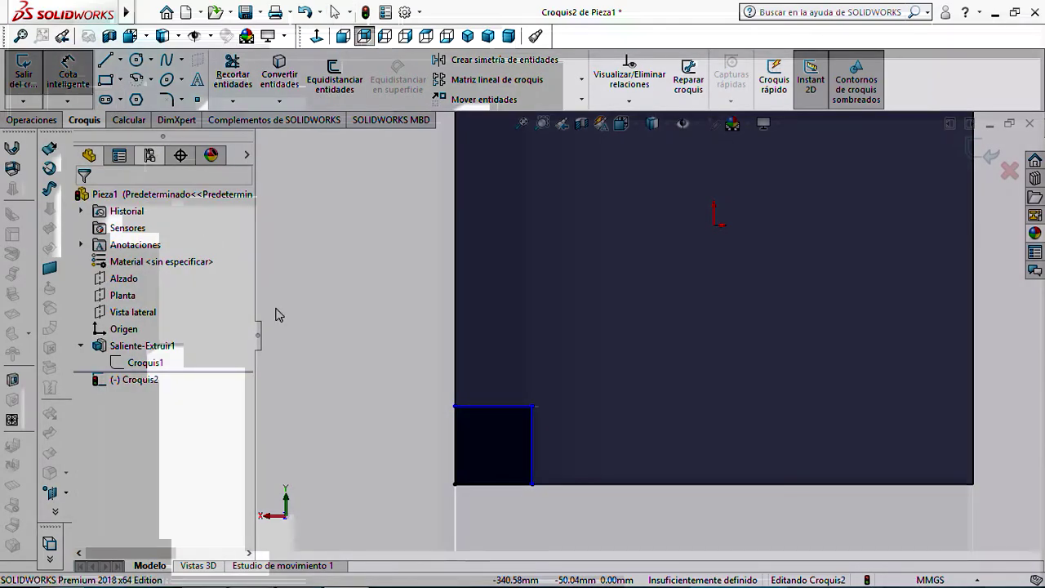
left_click(455, 445)
left_click(408, 448)
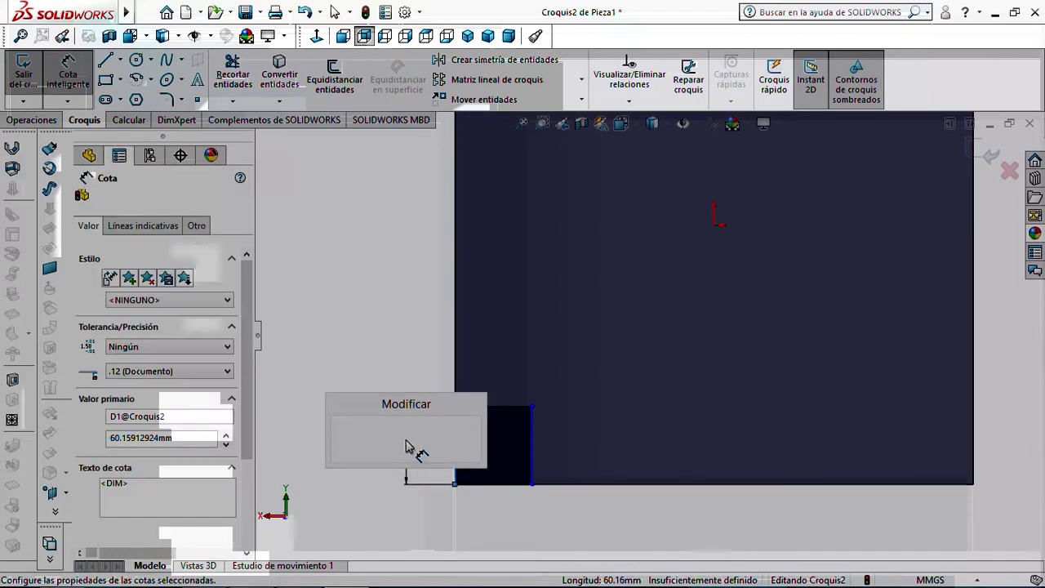
left_click(342, 435)
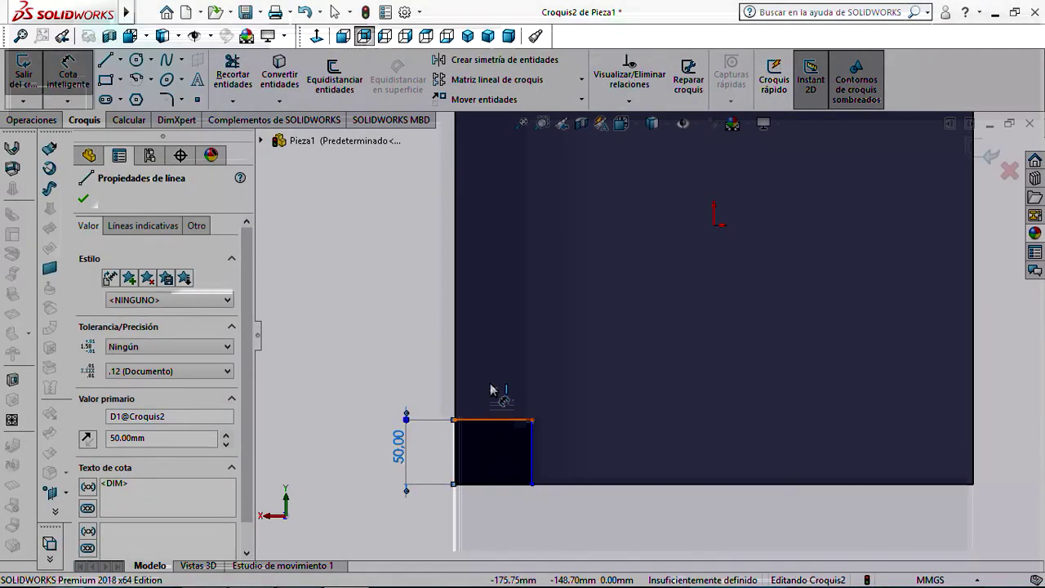
left_click(493, 420)
left_click(496, 375)
type("50")
left_click(432, 376)
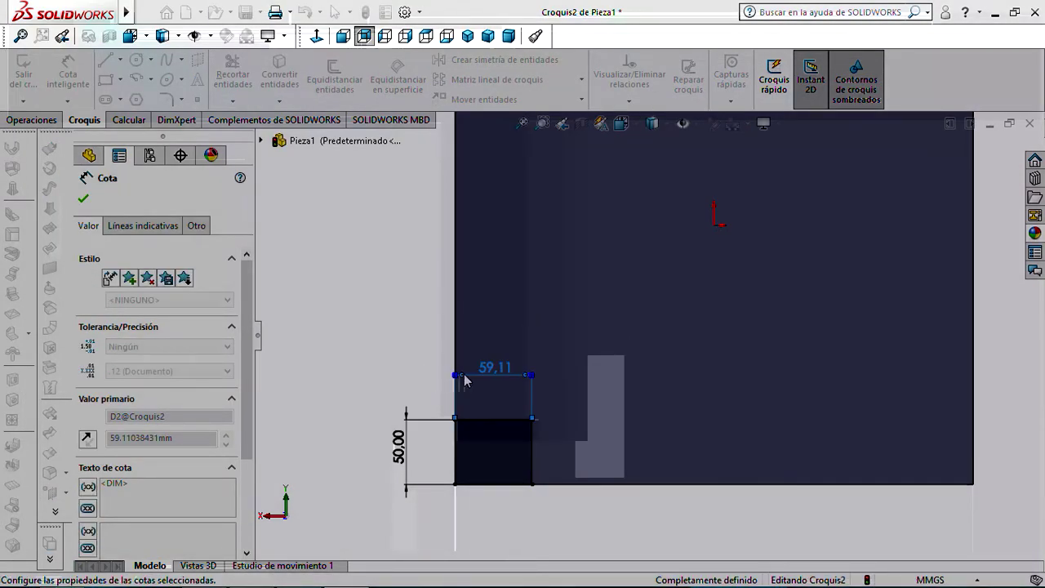
scroll(573, 384, "up", 4)
scroll(680, 315, "down", 1)
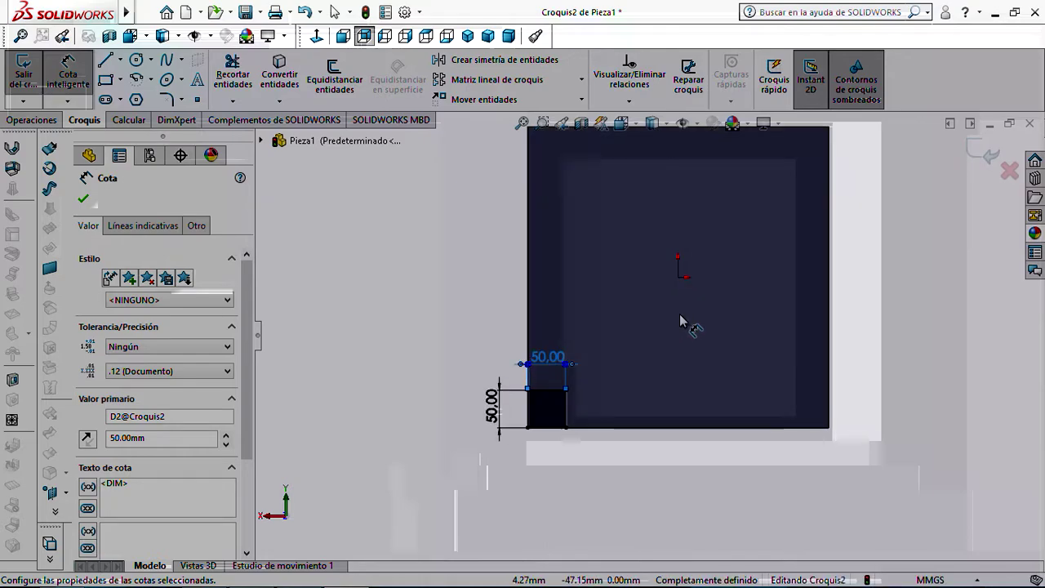
scroll(679, 314, "down", 1)
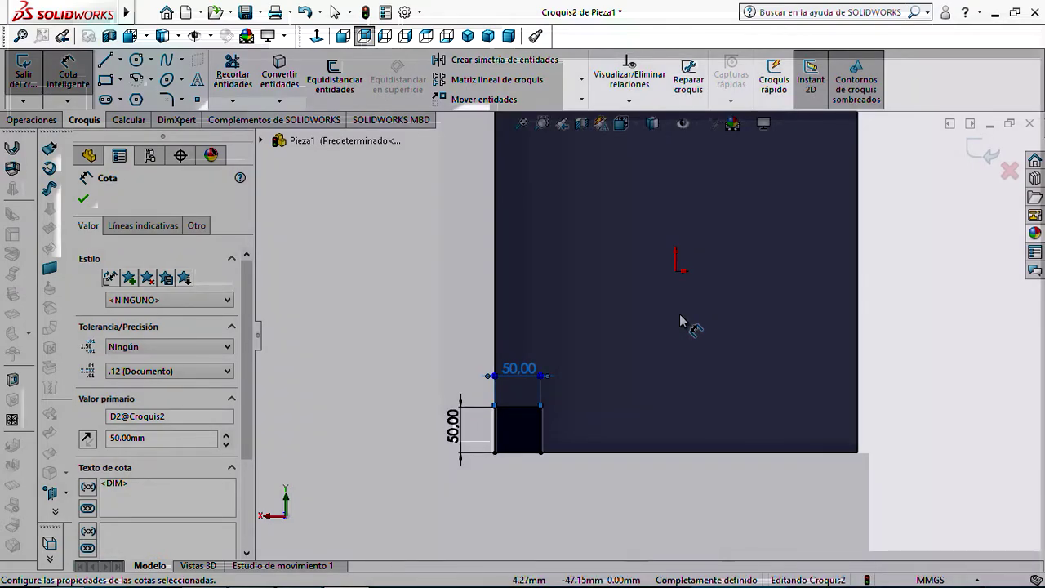
scroll(679, 314, "up", 1)
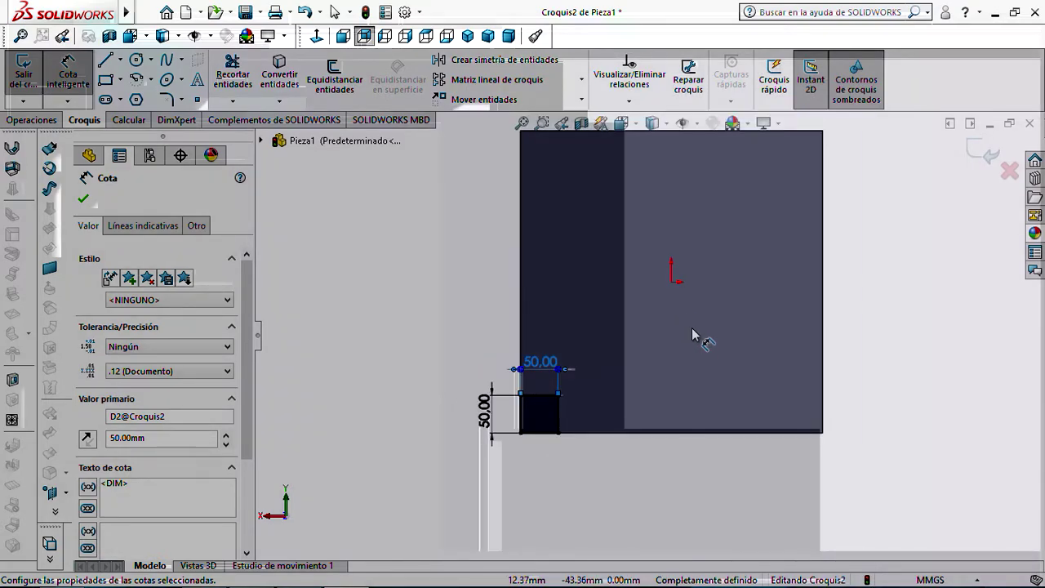
scroll(636, 377, "down", 1)
scroll(636, 378, "up", 2)
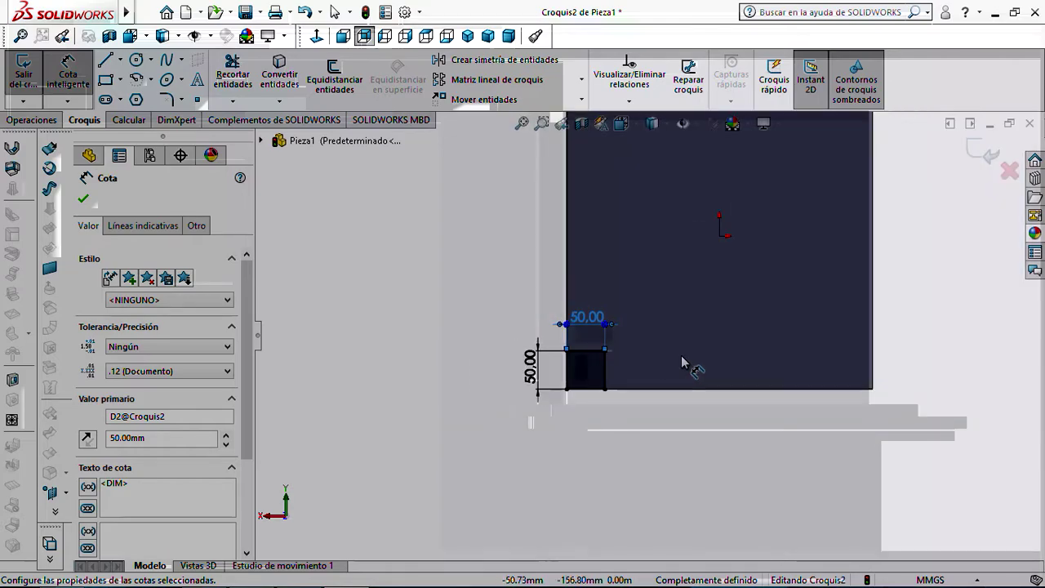
scroll(682, 359, "down", 1)
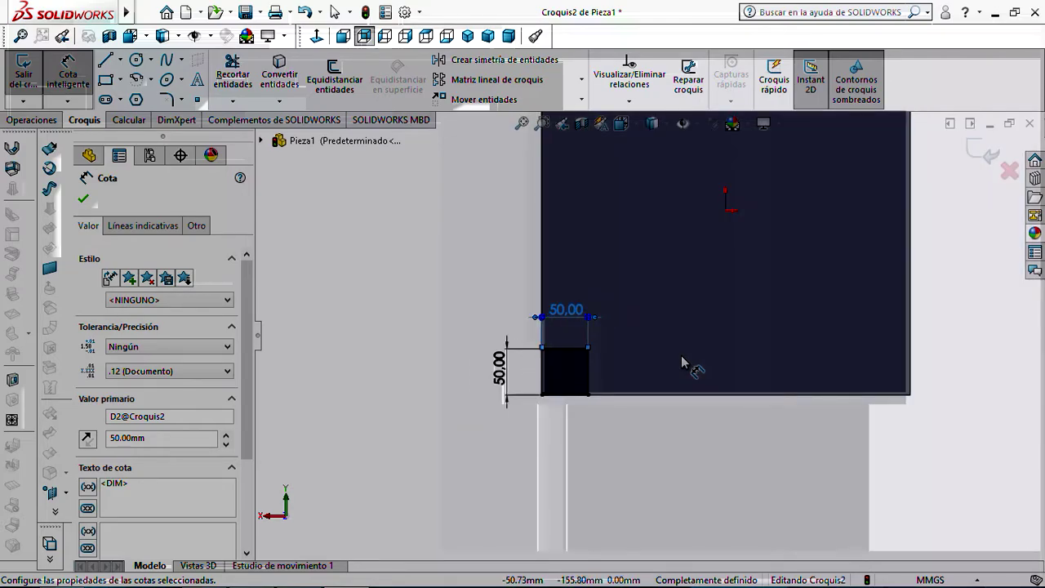
scroll(681, 357, "up", 1)
scroll(682, 356, "up", 1)
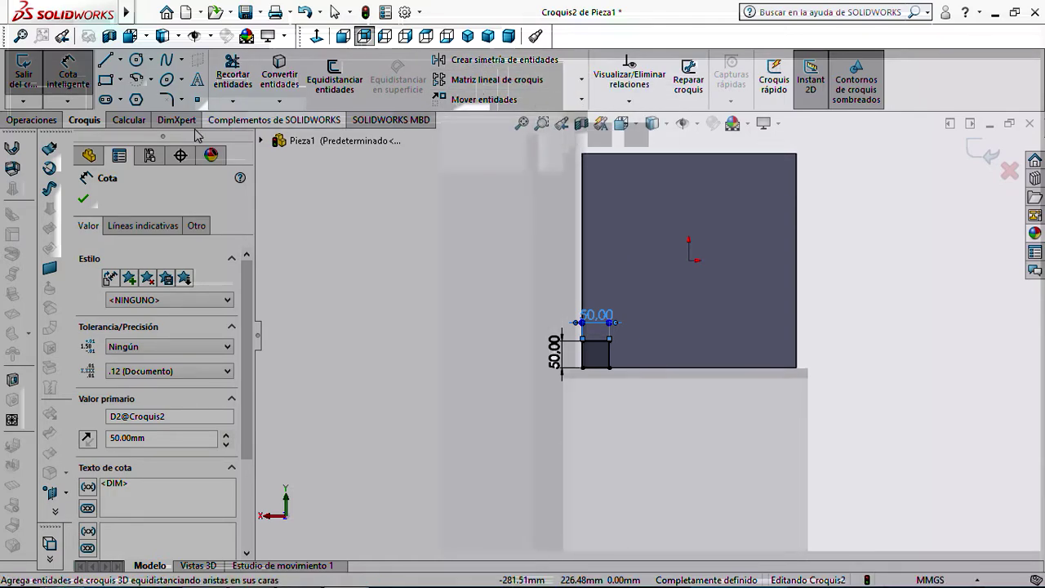
Draw a vertical construction line from the midpoint of the plate's upper edge to the midpoint of its lower edge
left_click(121, 67)
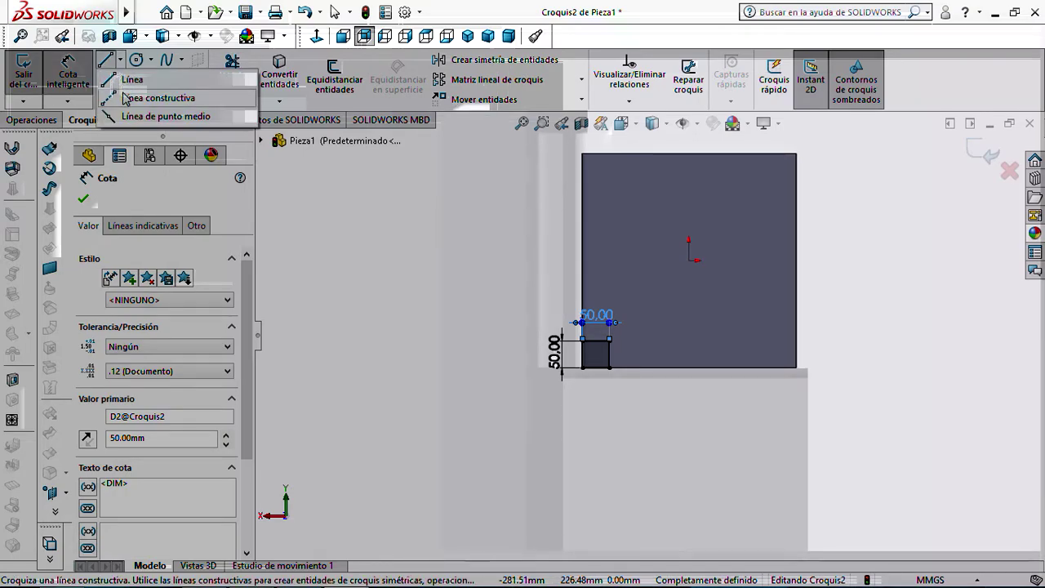
left_click(147, 95)
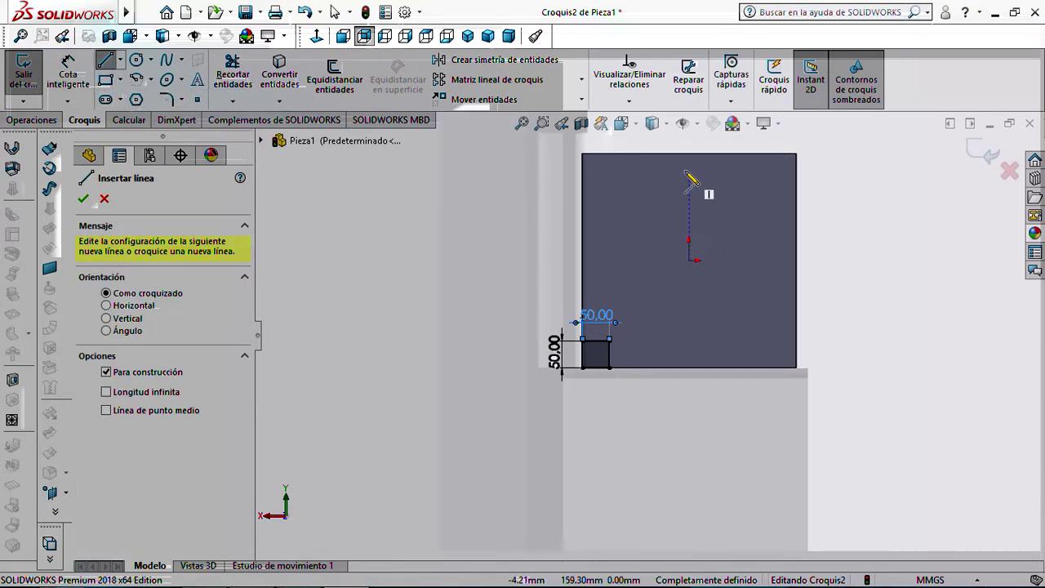
left_click(688, 154)
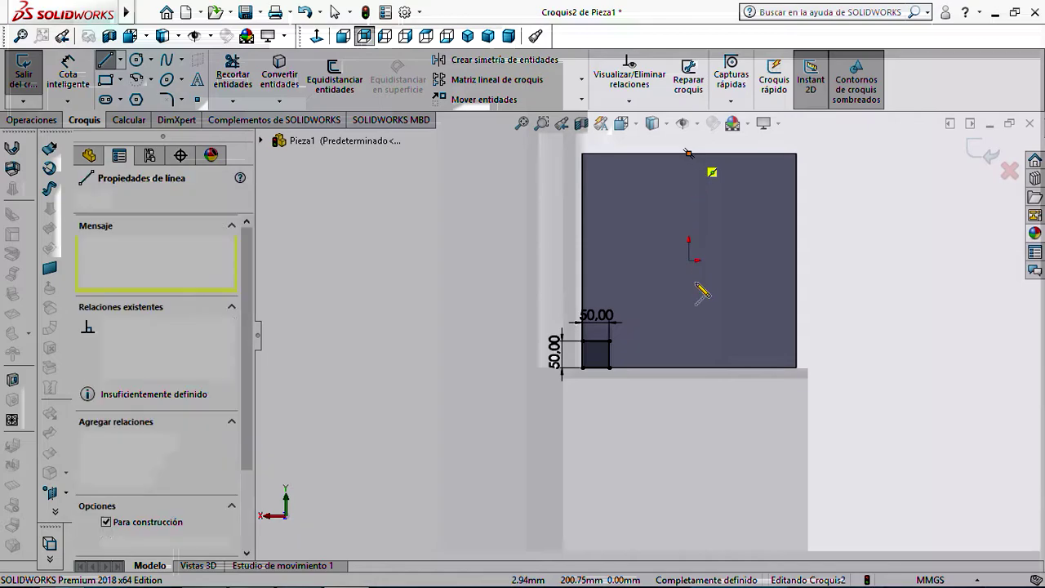
left_click(689, 367)
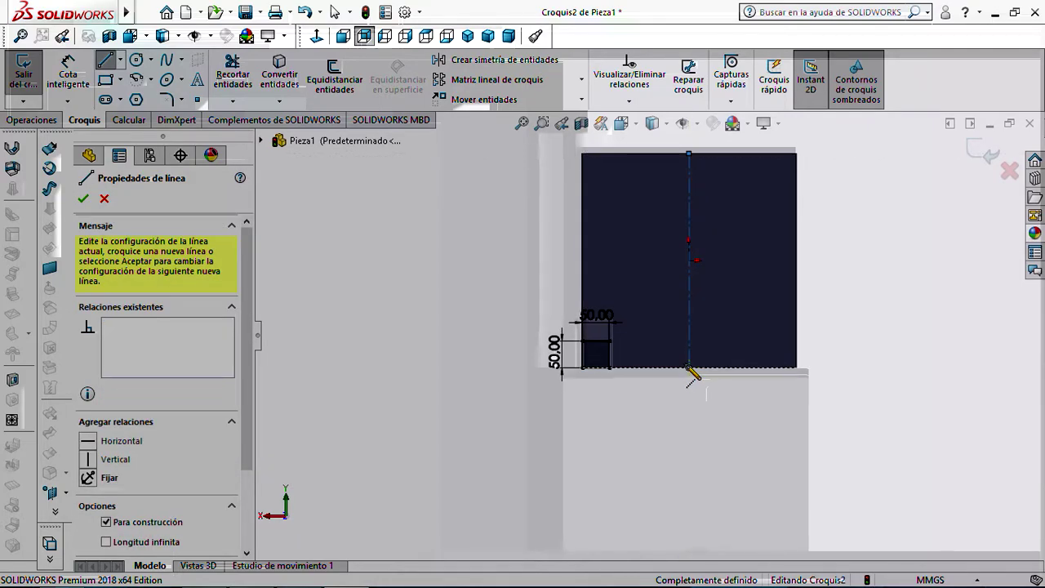
key("Escape")
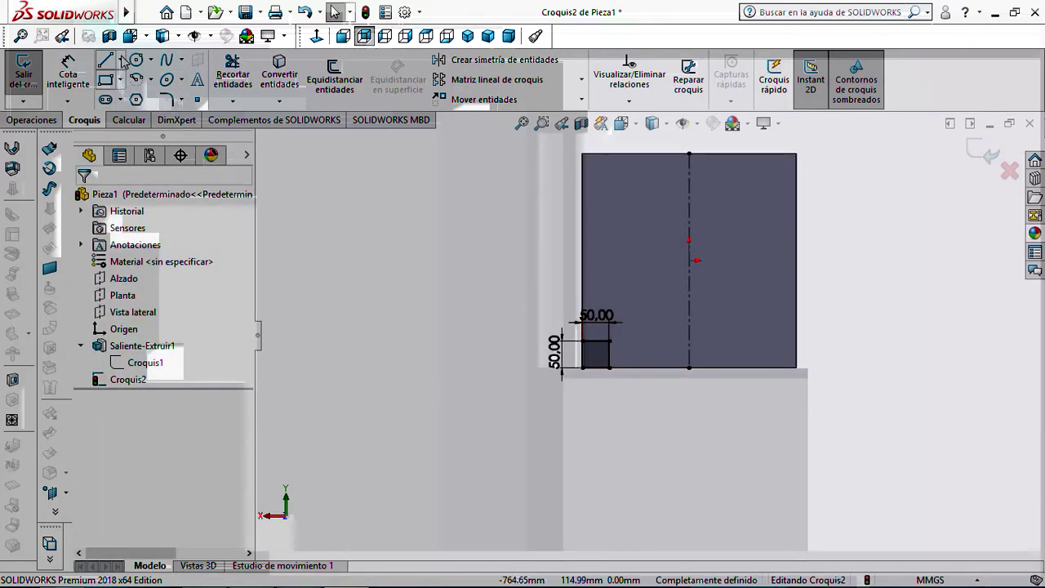
Draw a horizontal construction line from the midpoint of the plate's left edge to the midpoint of its right edge
left_click(122, 61)
left_click(148, 95)
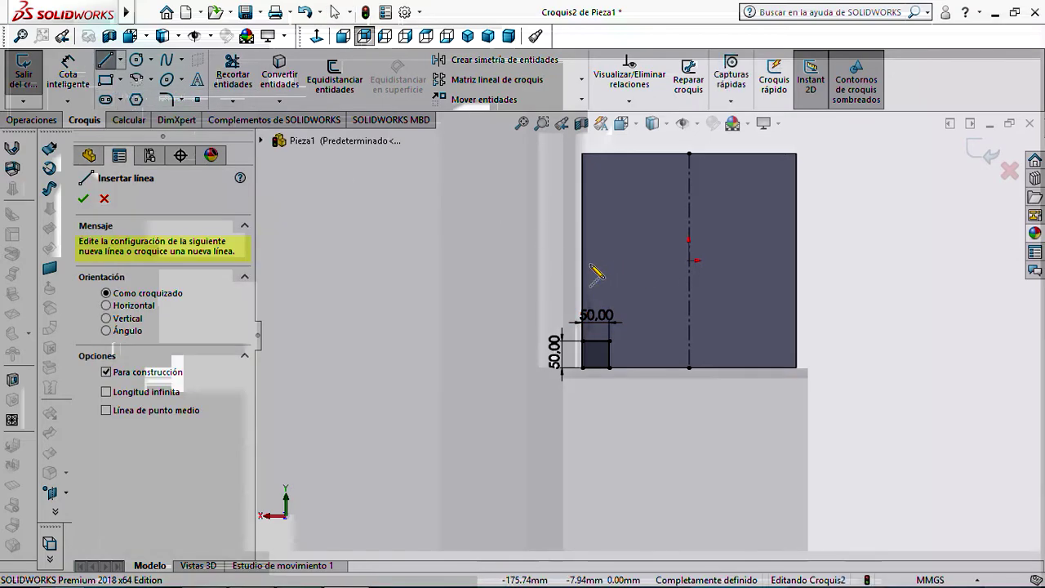
left_click(582, 261)
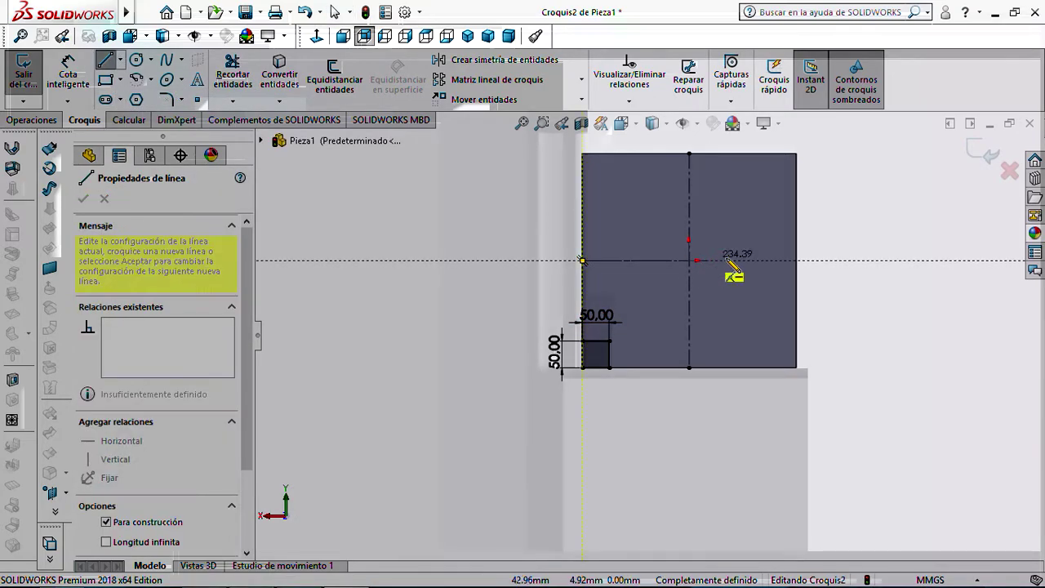
double_click(796, 261)
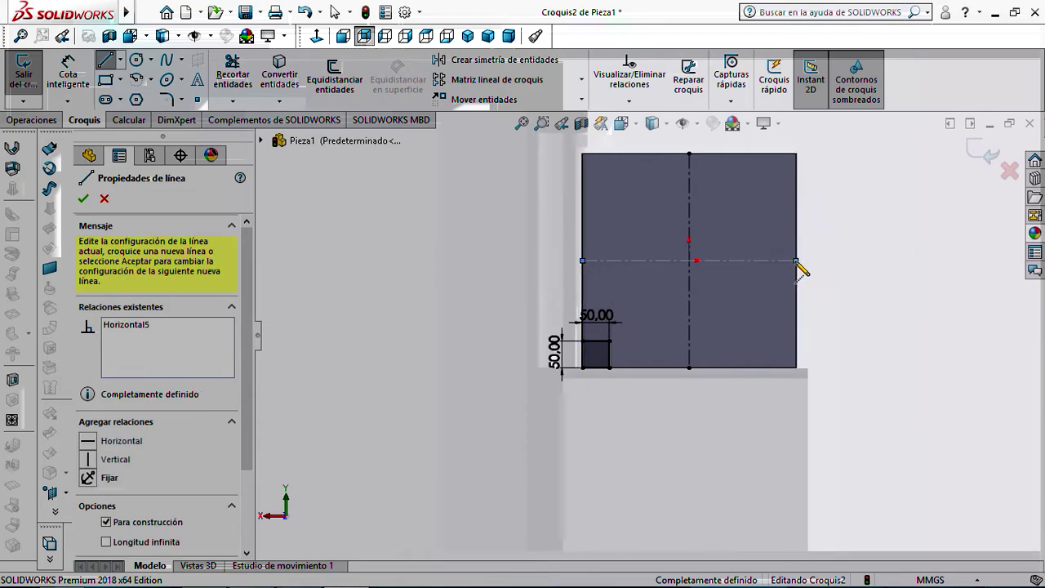
key("Escape")
key("Escape")
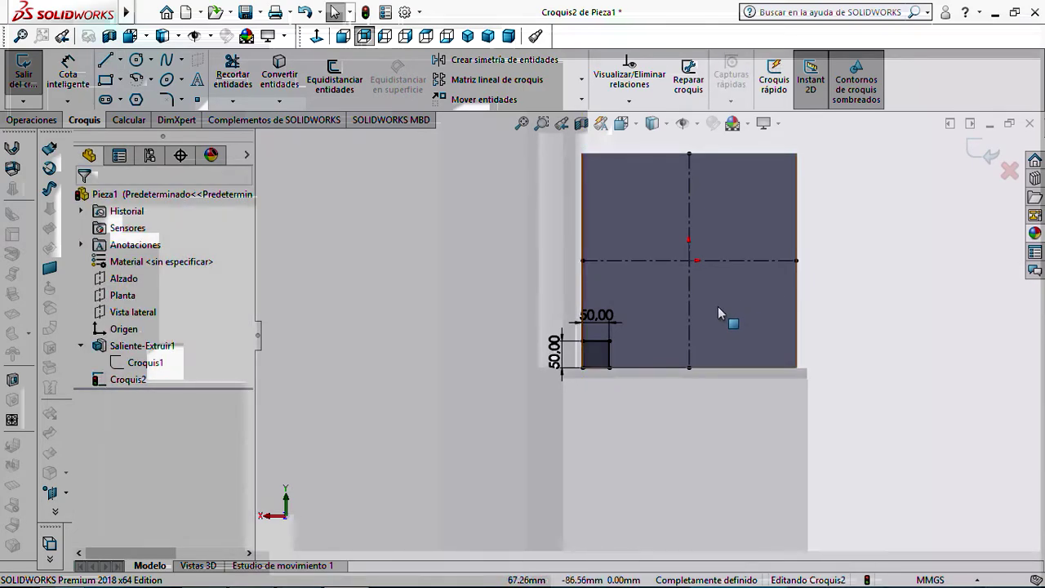
Mirror the four lines of the 50 mm corner square about the vertical construction line
scroll(717, 310, "up", 2)
scroll(694, 363, "down", 3)
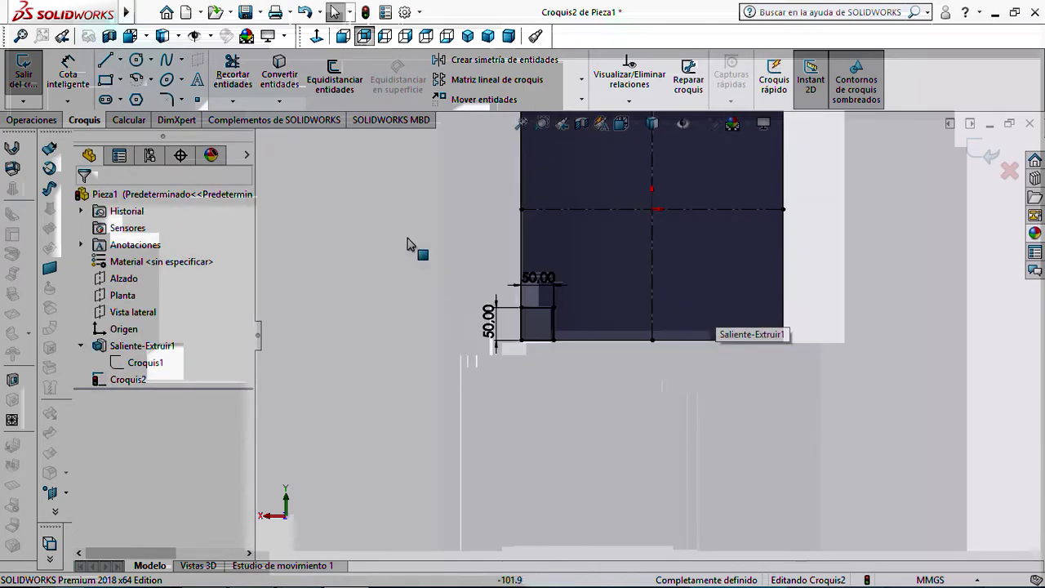
left_click(469, 62)
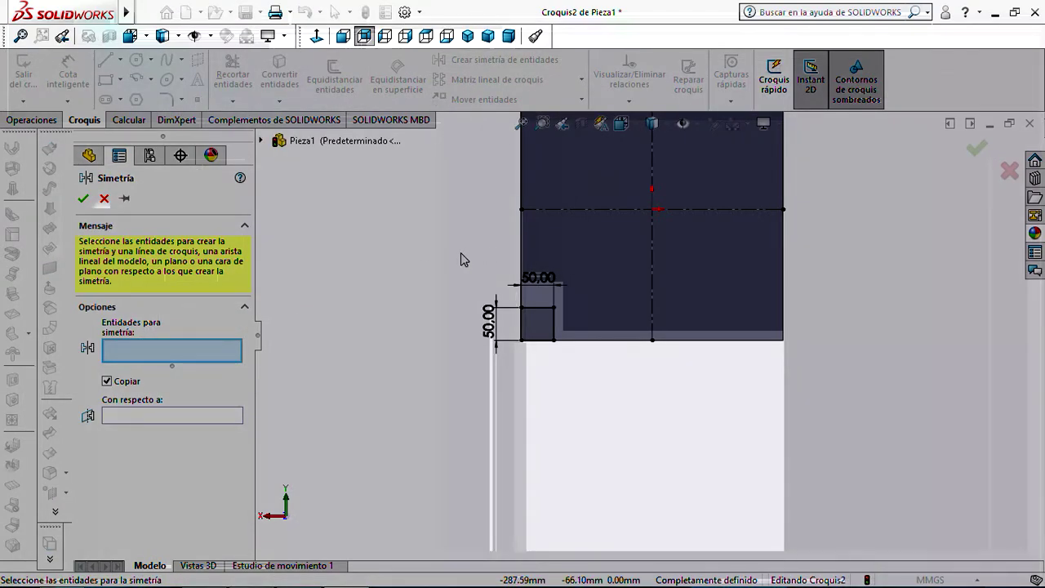
left_click_drag(462, 260, 604, 387)
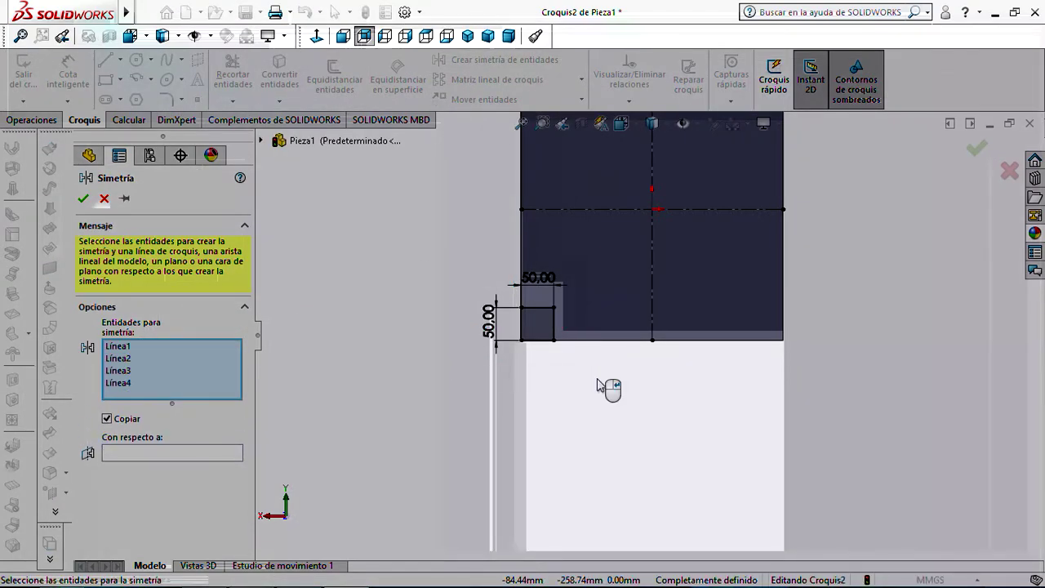
left_click(136, 454)
left_click(651, 263)
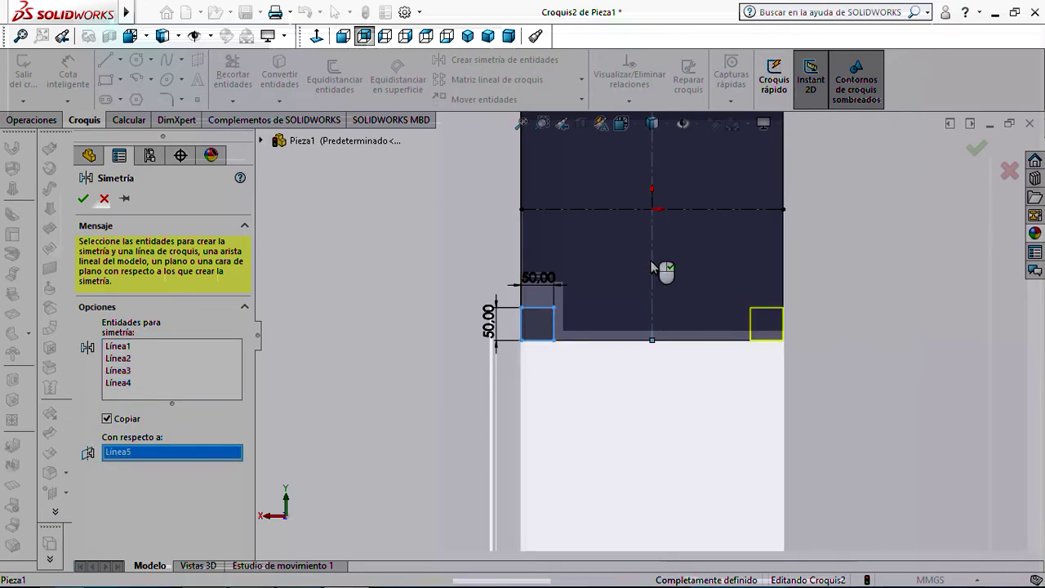
left_click(83, 198)
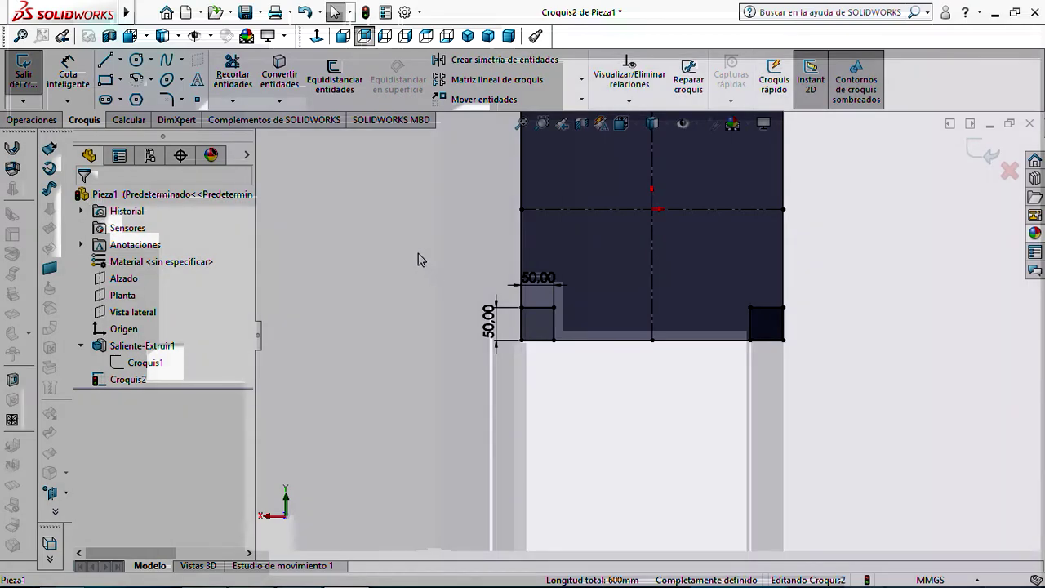
mouse_move(418, 254)
left_mouse_down()
mouse_move(634, 350)
mouse_move(858, 374)
mouse_move(366, 320)
left_mouse_up()
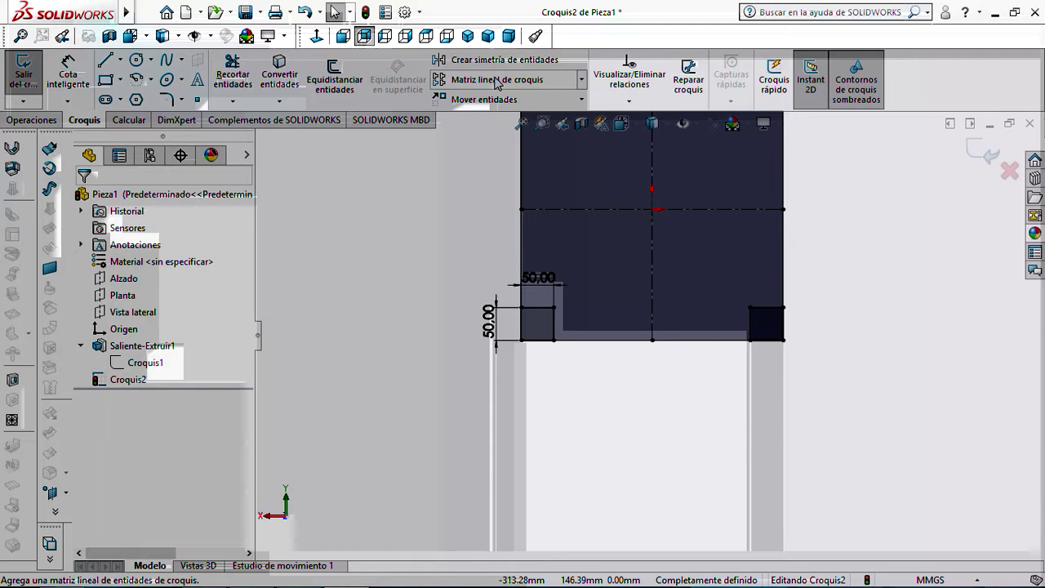
scroll(555, 290, "up", 3)
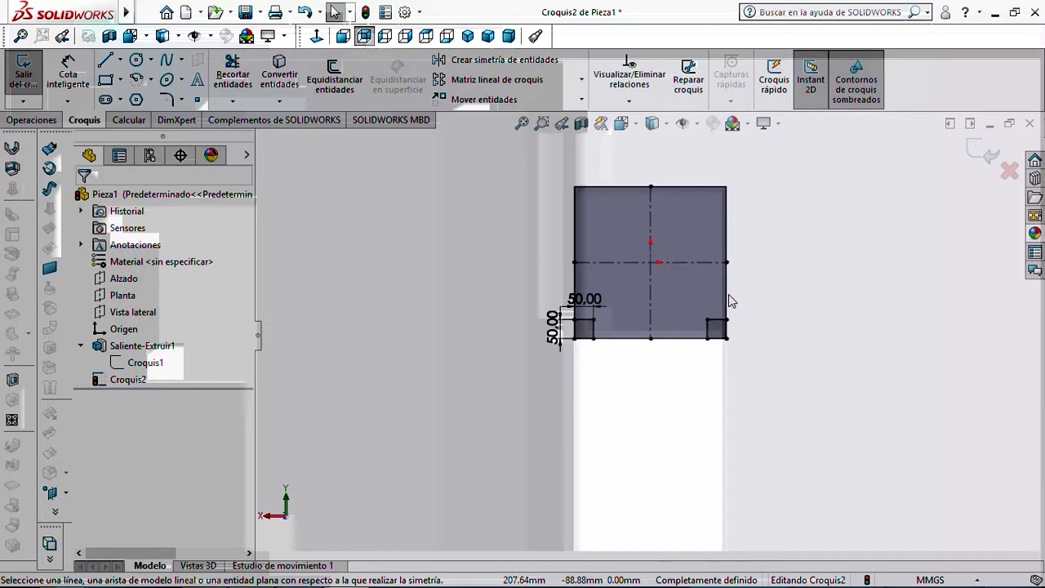
scroll(738, 294, "down", 3)
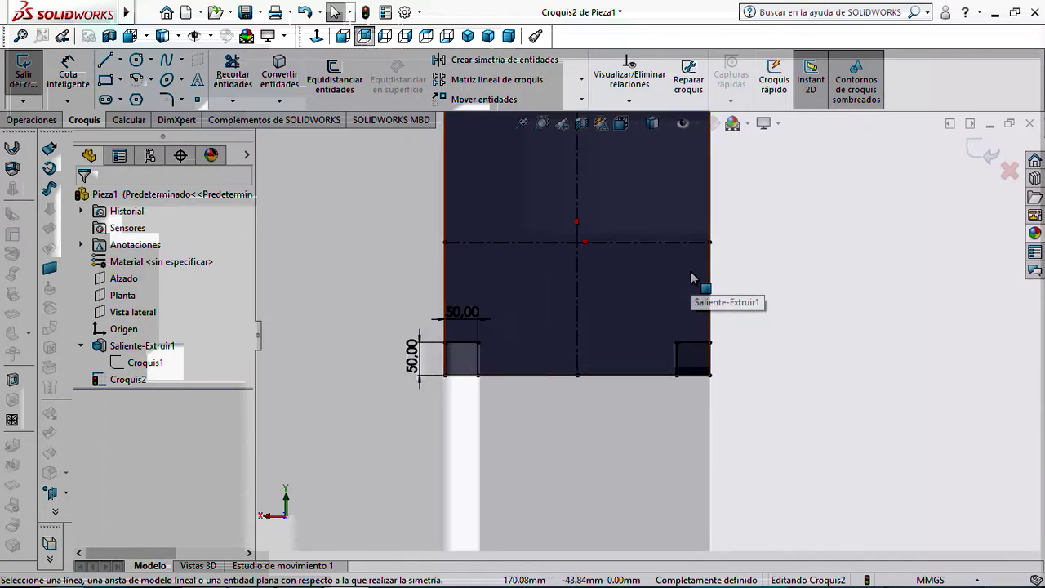
left_click(585, 82)
left_click(523, 99)
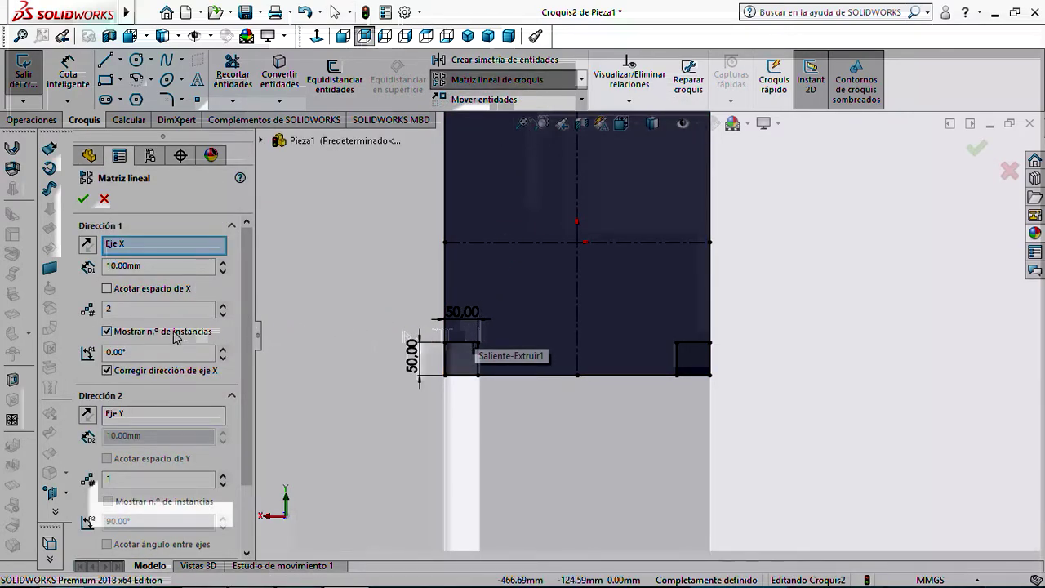
type("2")
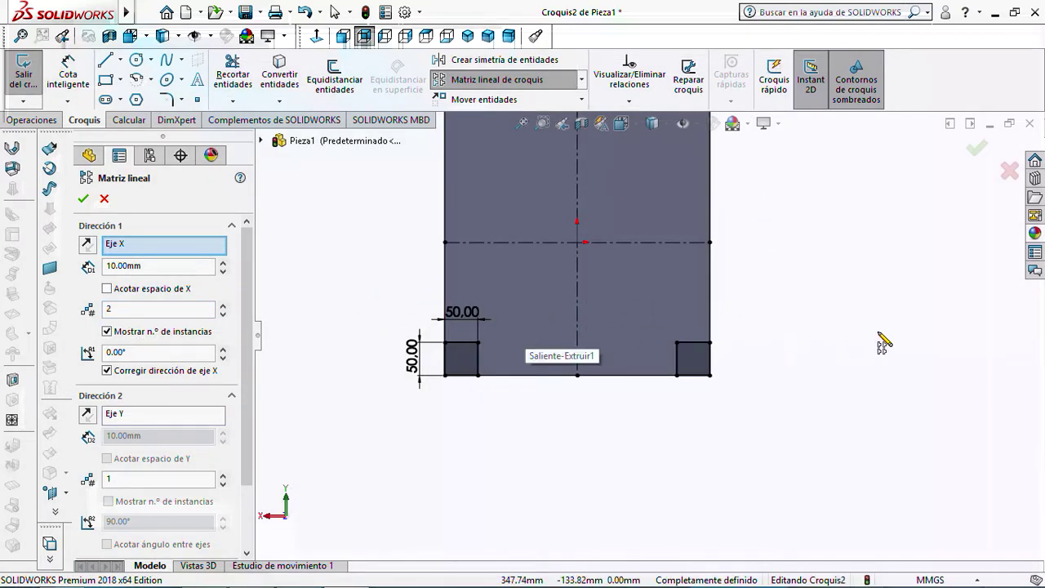
scroll(880, 334, "up", 3)
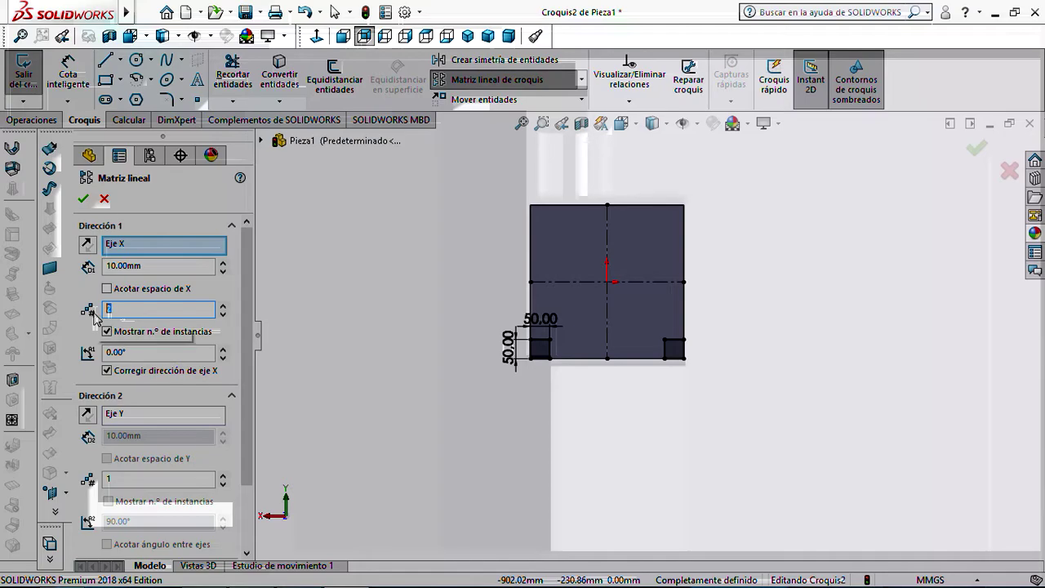
type("1")
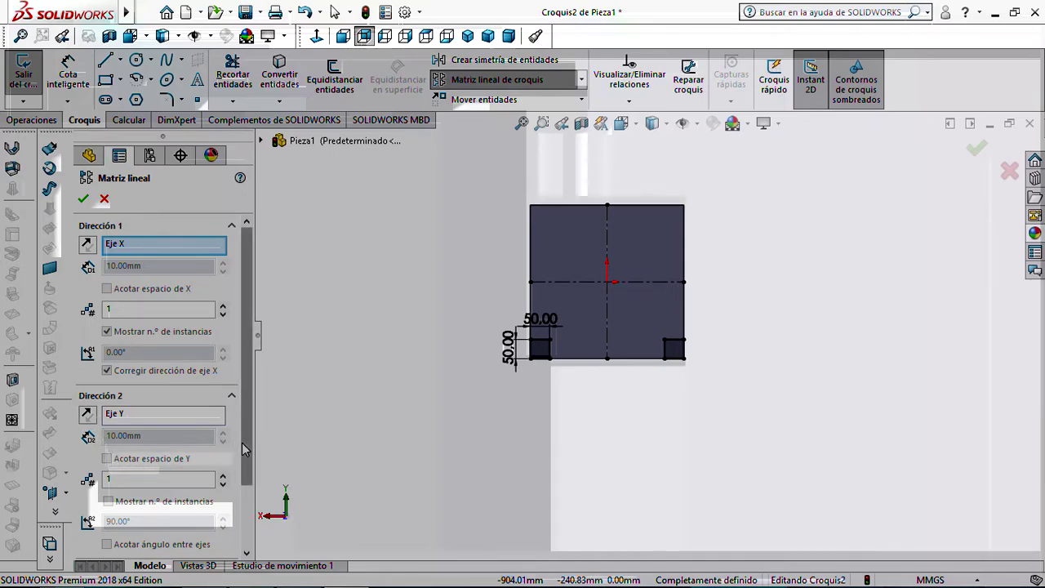
scroll(249, 418, "down", 3)
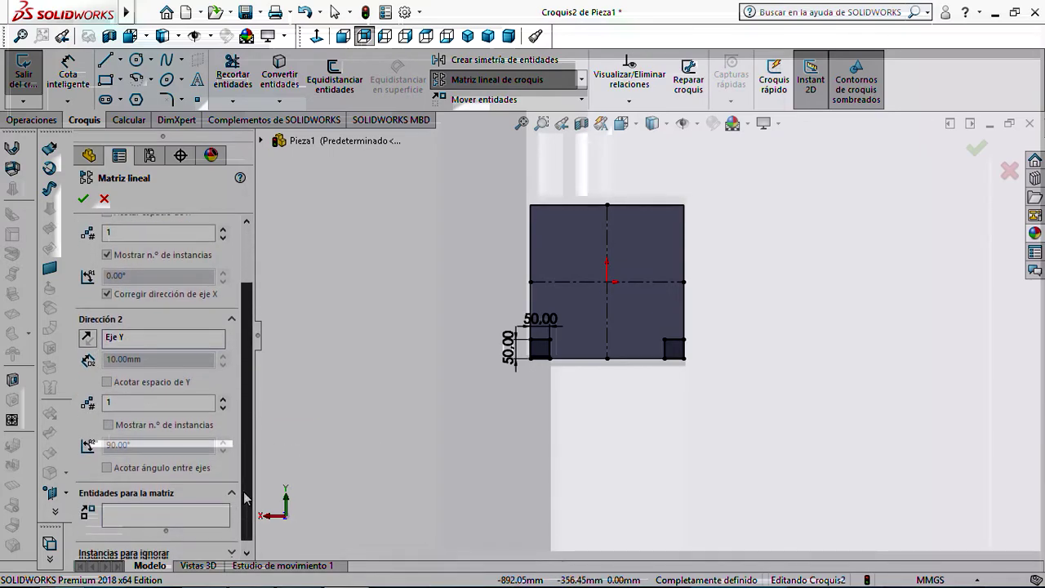
left_click(160, 512)
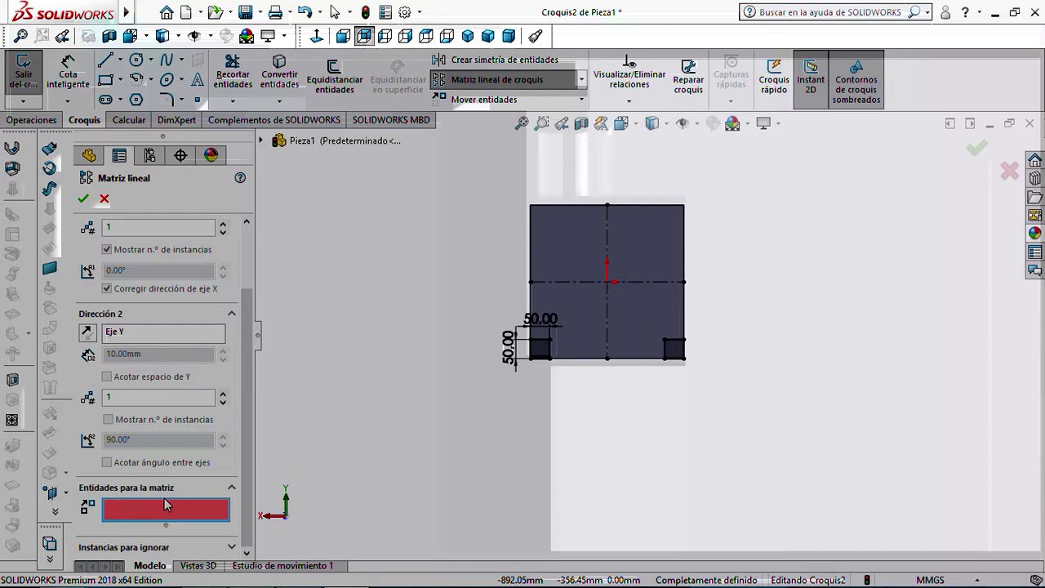
scroll(616, 359, "up", 3)
scroll(628, 347, "down", 5)
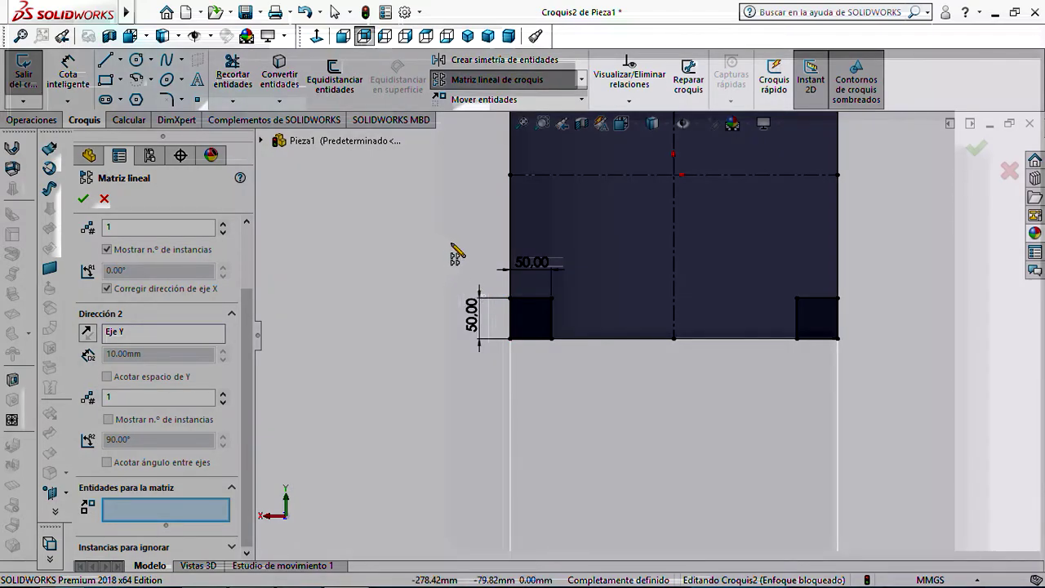
left_click(169, 509)
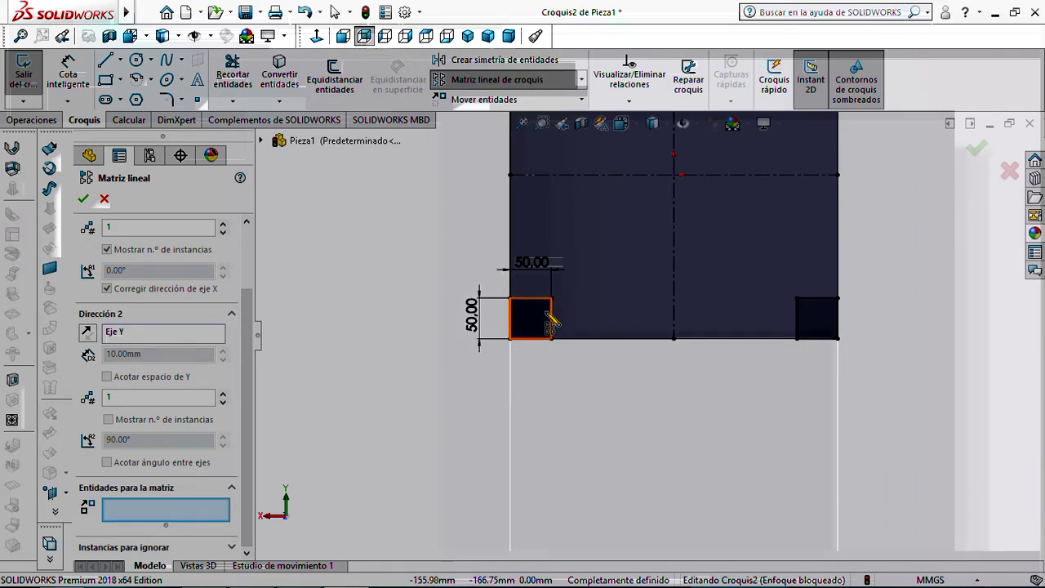
left_click(106, 200)
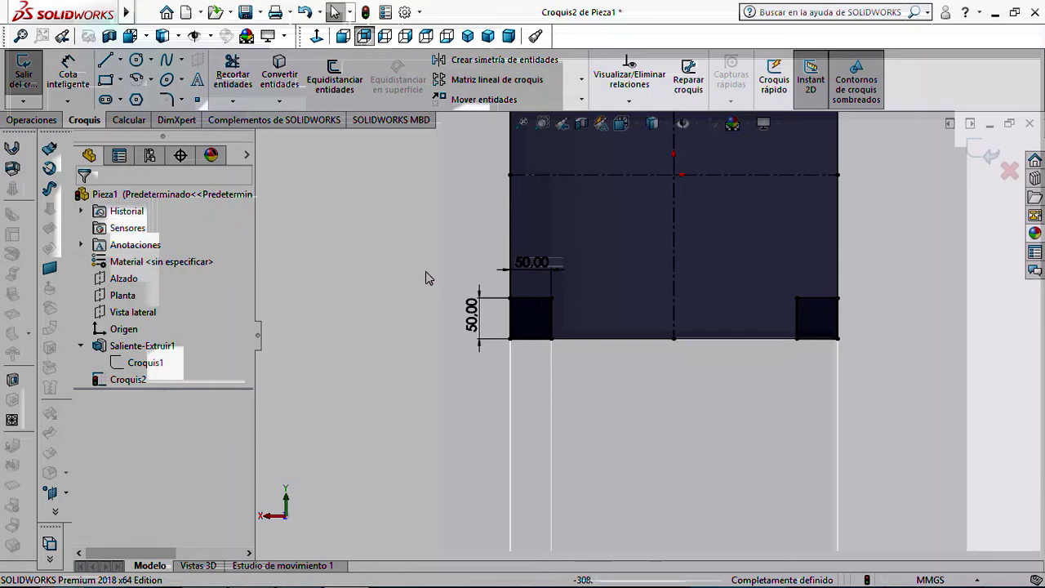
Start a linear sketch pattern of both lower corner squares with 2 instances along the Y axis
left_click_drag(418, 232, 923, 387)
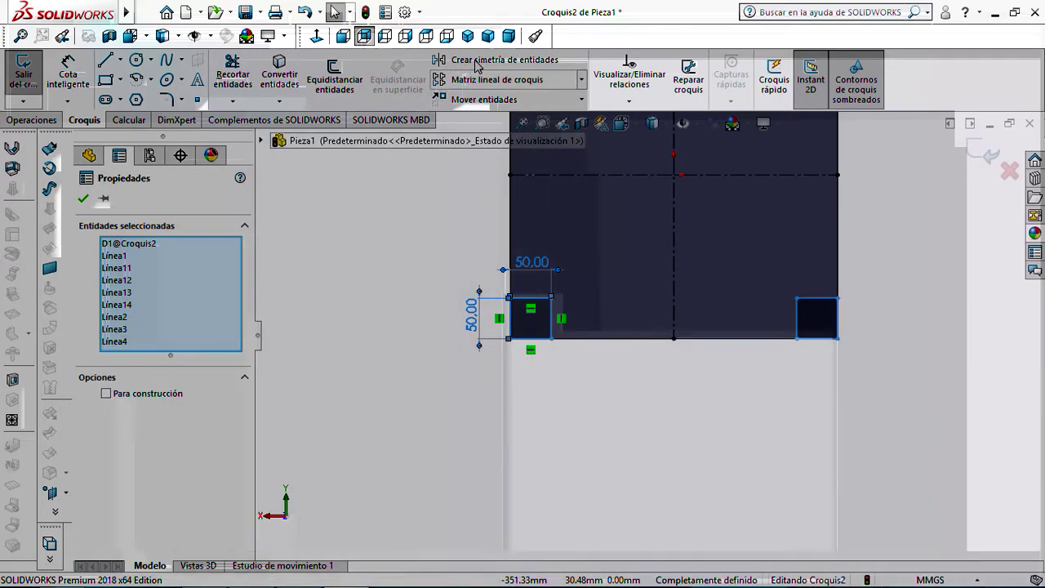
left_click(580, 80)
left_click(528, 105)
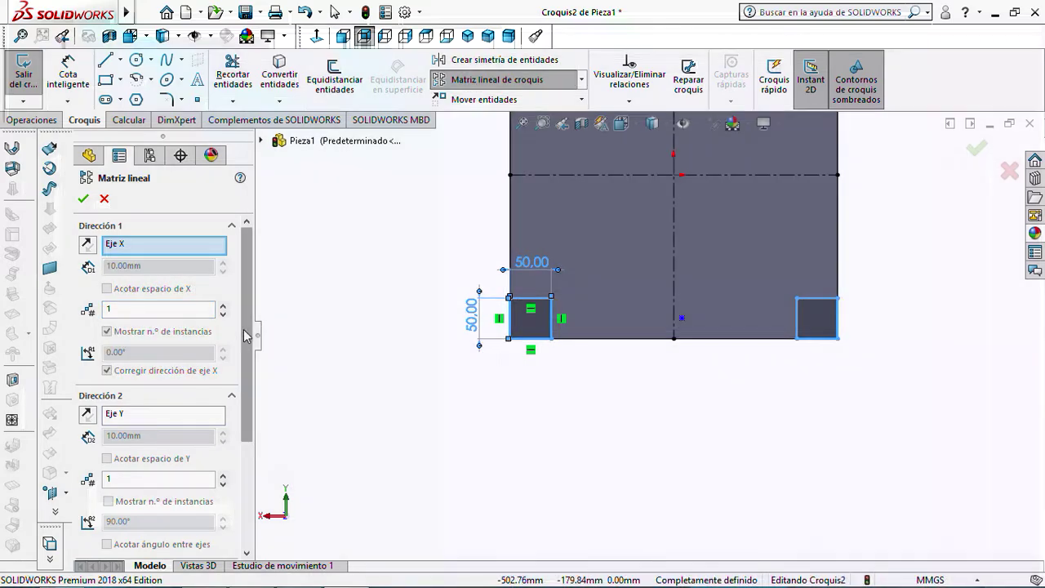
scroll(245, 337, "down", 5)
left_click(119, 356)
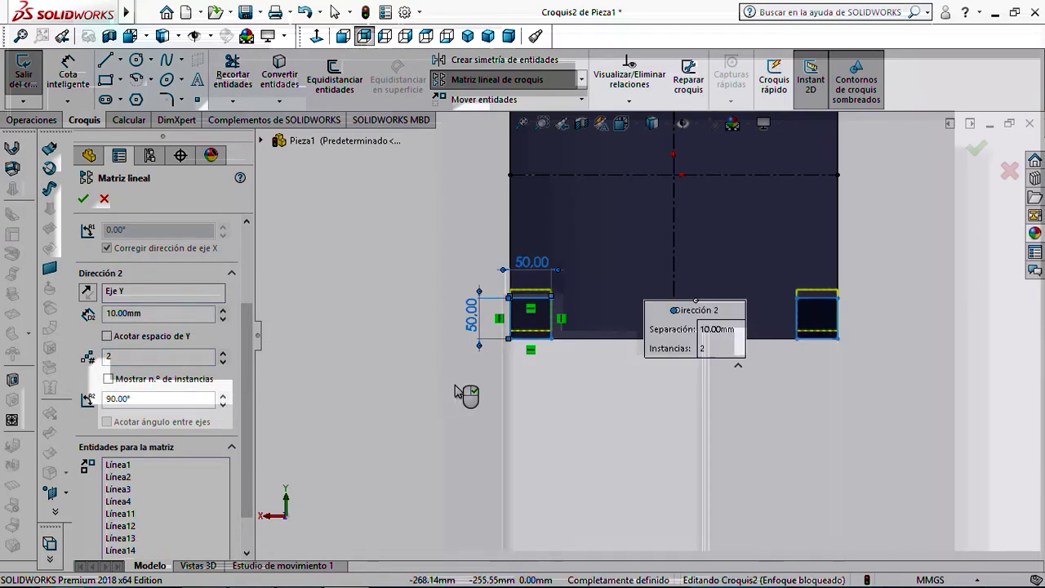
Set the pattern's Y-direction spacing to 400 mm
scroll(543, 311, "up", 3)
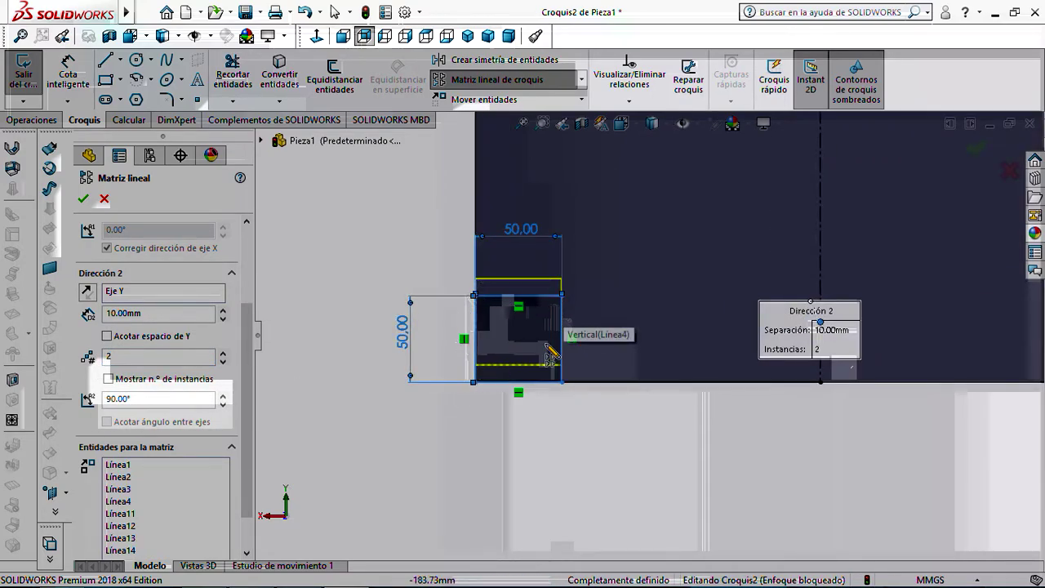
scroll(548, 327, "down", 3)
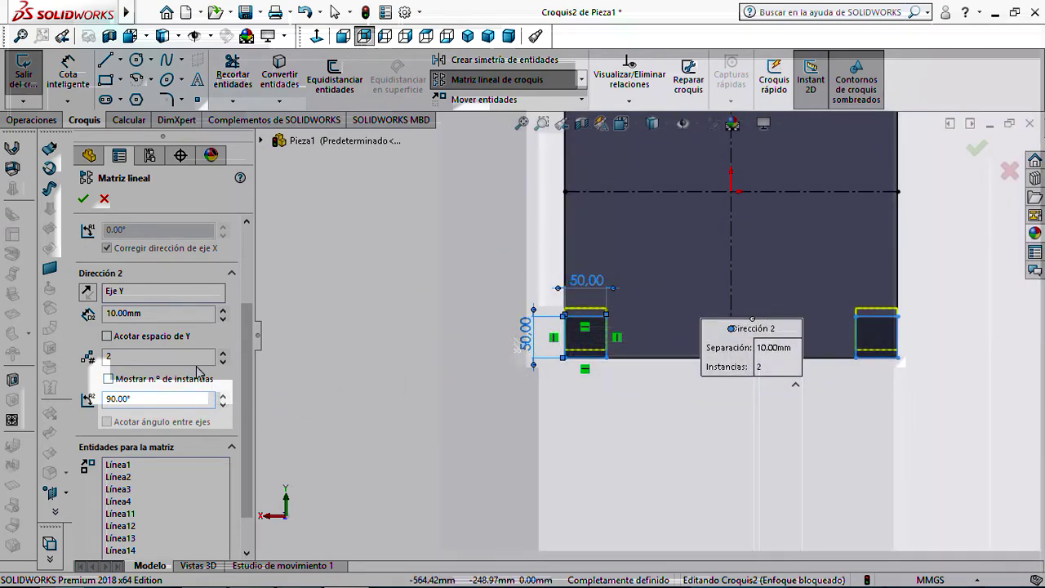
left_click_drag(168, 312, 103, 313)
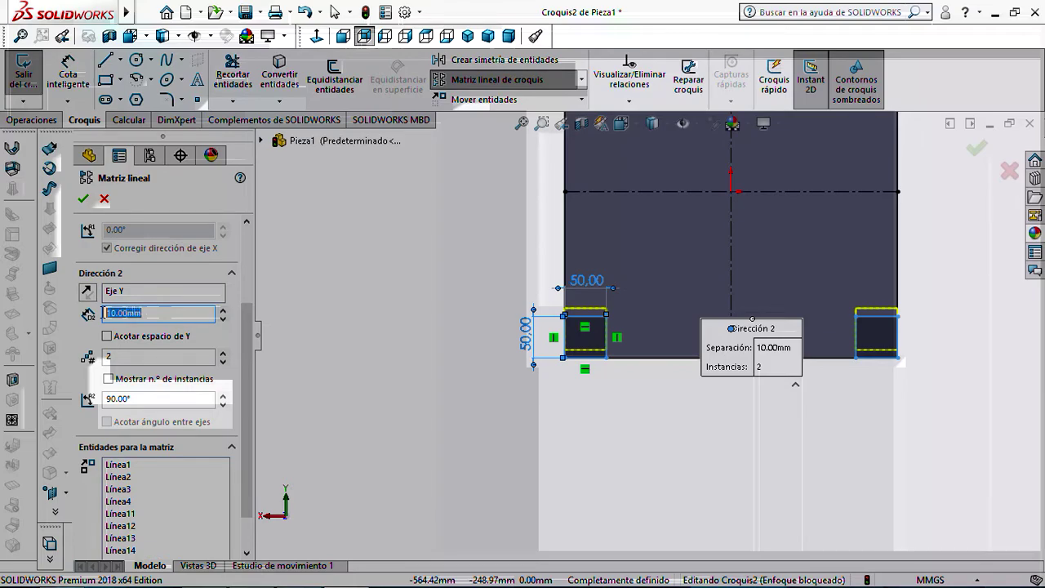
scroll(523, 286, "down", 3)
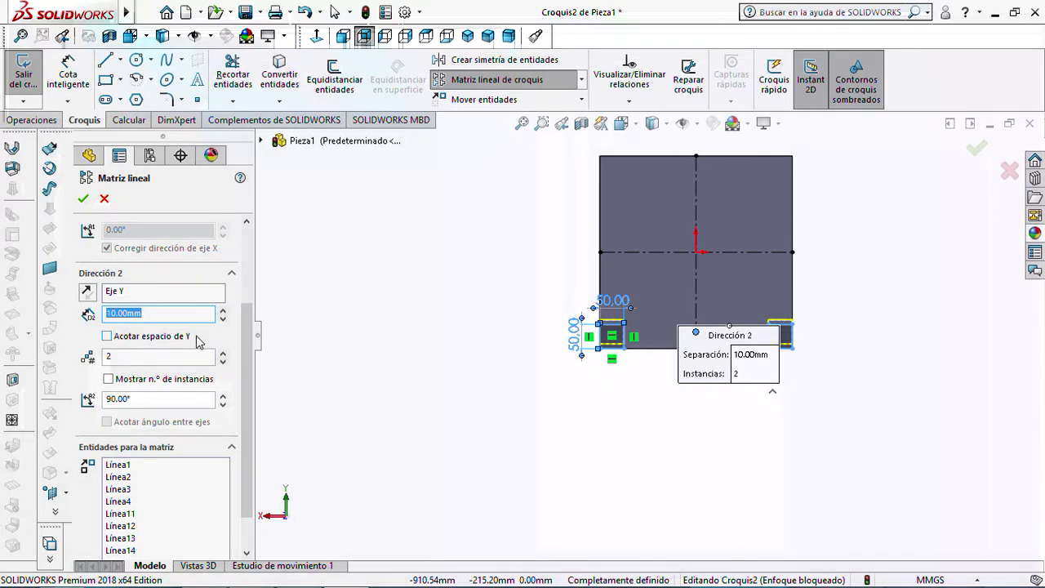
type("00")
key("Return")
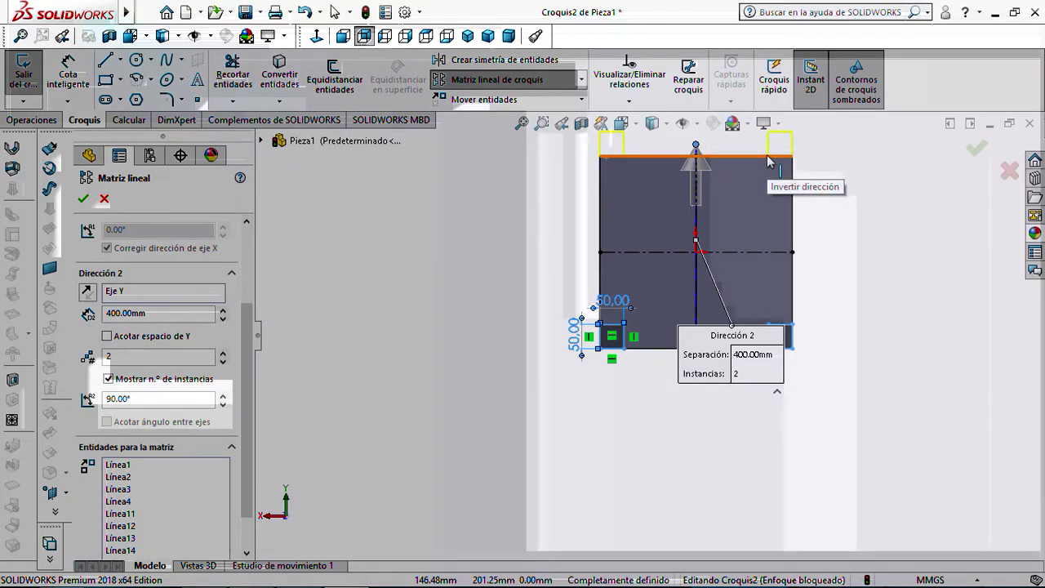
Set the Y-direction spacing to 350 mm and complete the linear pattern of the corner squares
double_click(158, 315)
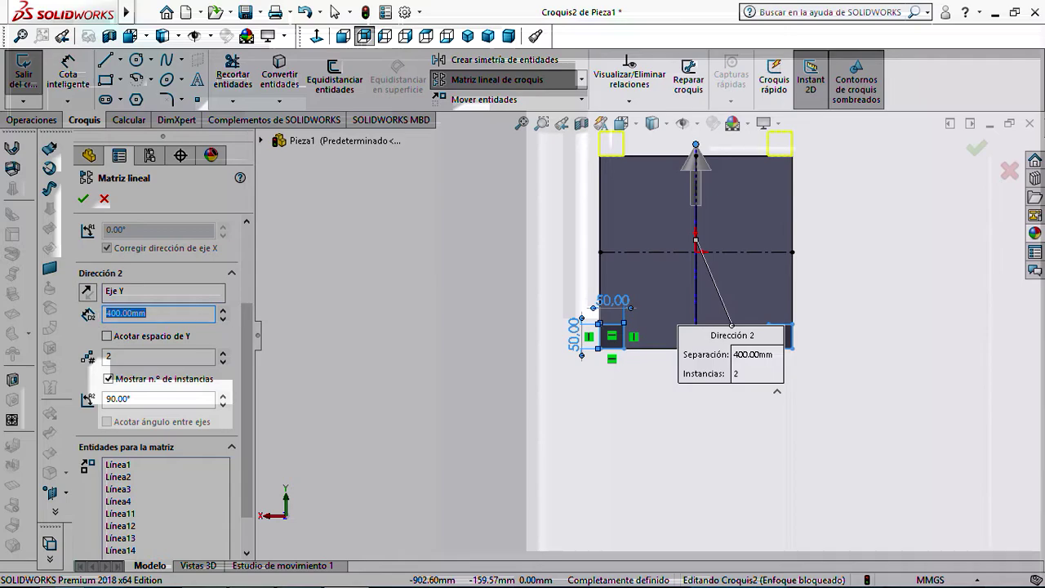
key("Return")
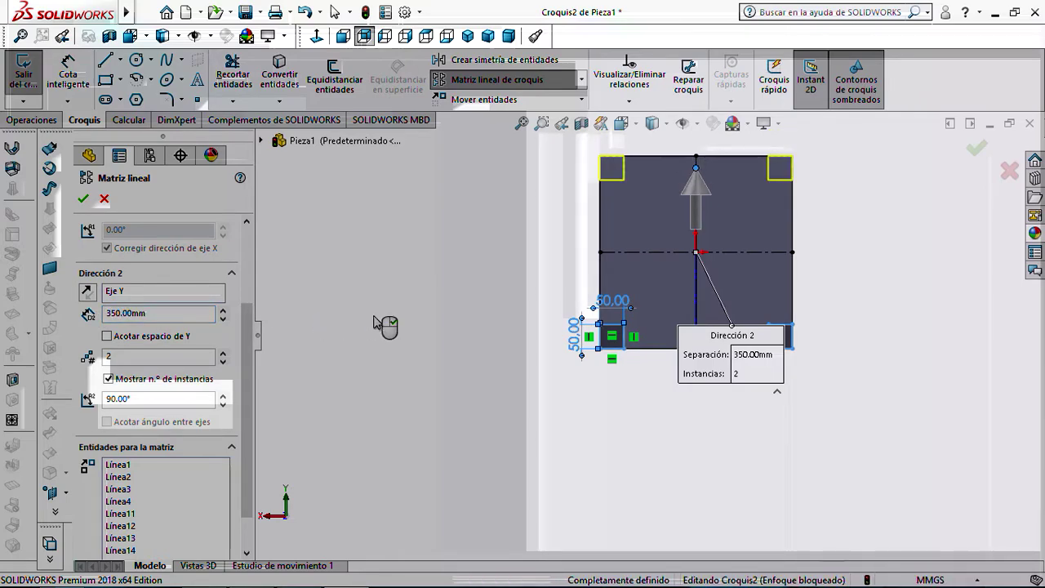
scroll(767, 179, "down", 8)
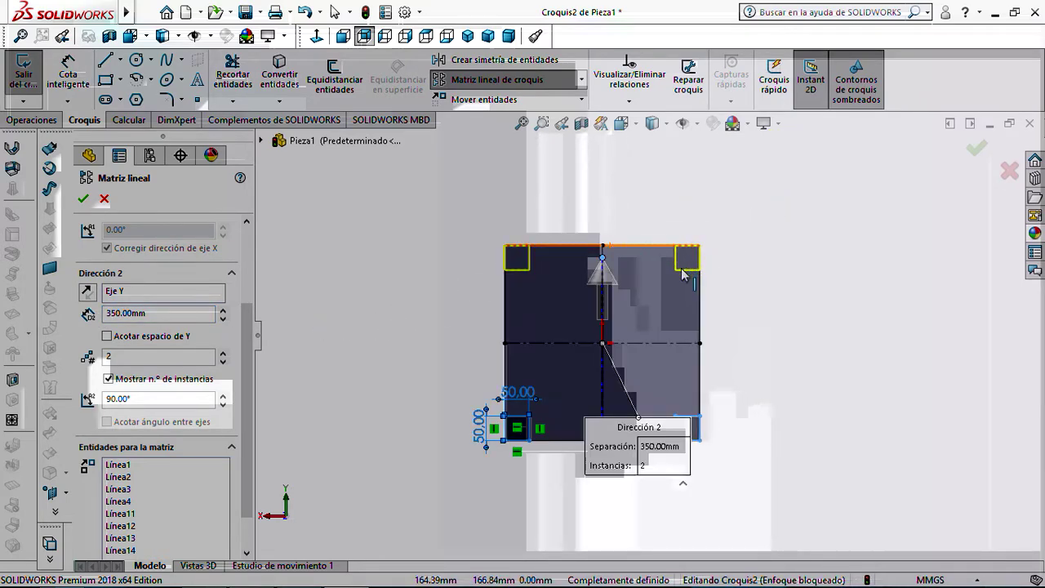
scroll(679, 280, "up", 6)
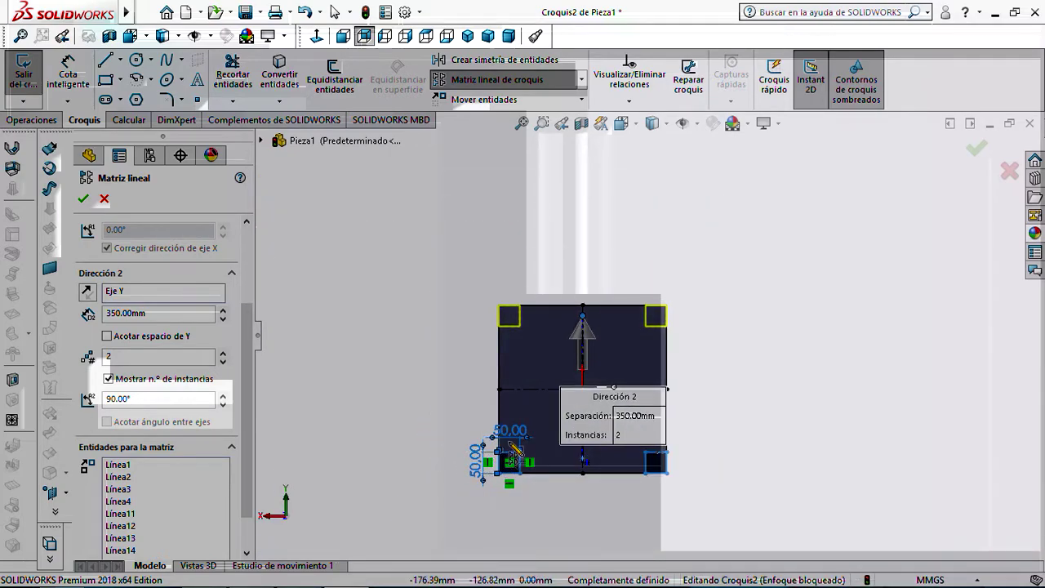
key("f")
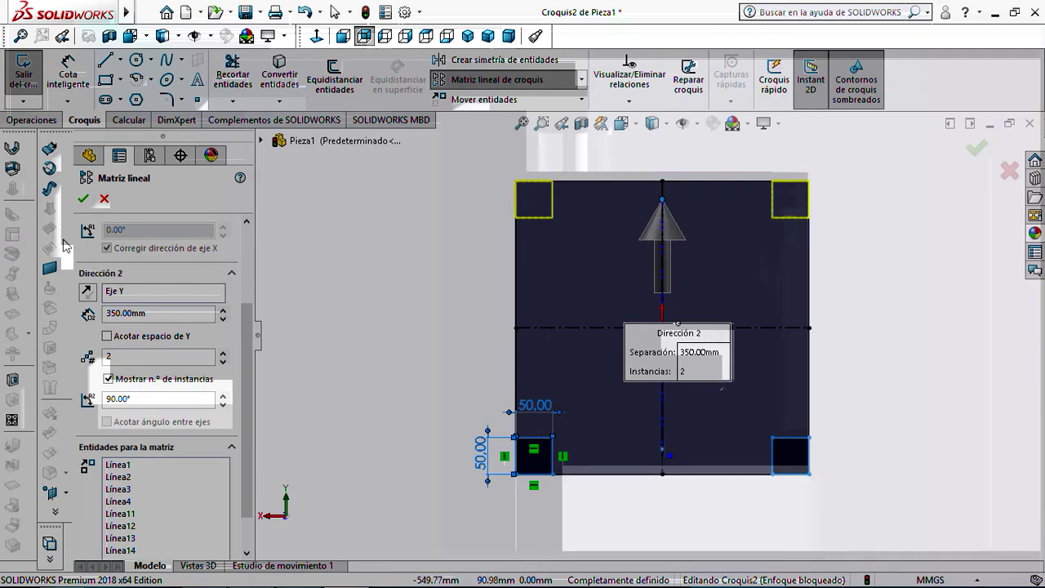
left_click(83, 199)
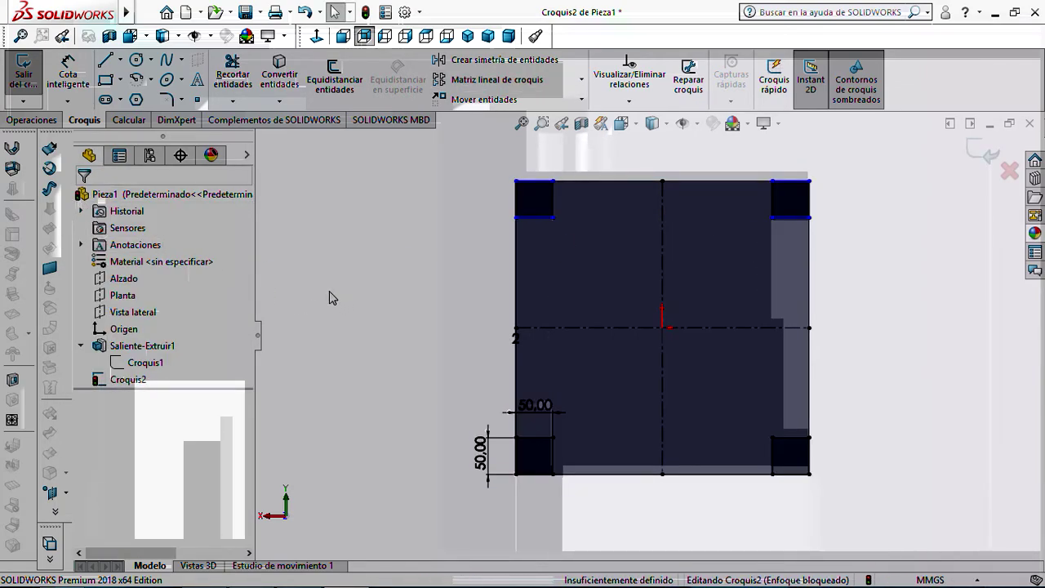
Close the corner-squares sketch and start a boss extrusion of its four squares
scroll(414, 302, "up", 3)
scroll(419, 310, "down", 2)
mouse_move(494, 314)
middle_mouse_down()
mouse_move(416, 302)
mouse_move(401, 240)
mouse_move(493, 321)
mouse_move(602, 322)
mouse_move(742, 493)
mouse_move(749, 302)
mouse_move(735, 368)
mouse_move(719, 274)
middle_mouse_up()
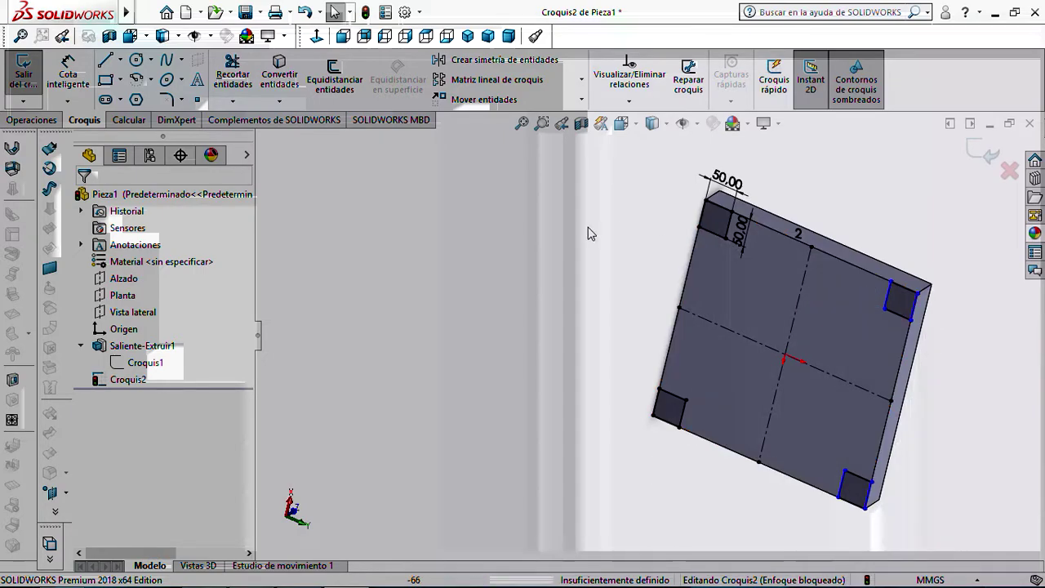
left_click(22, 75)
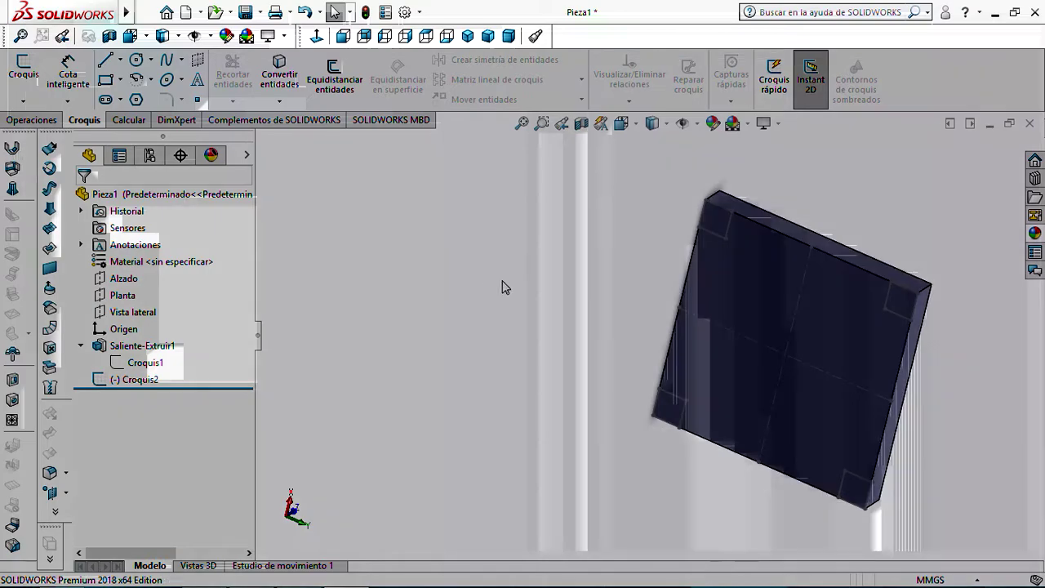
scroll(505, 288, "up", 1)
scroll(272, 192, "up", 1)
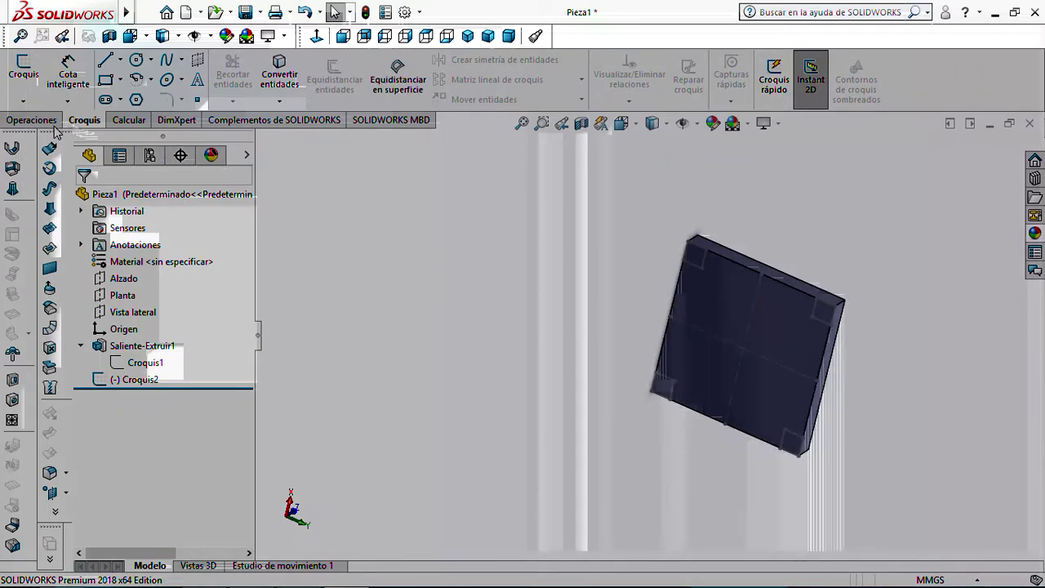
left_click(33, 120)
left_click(35, 90)
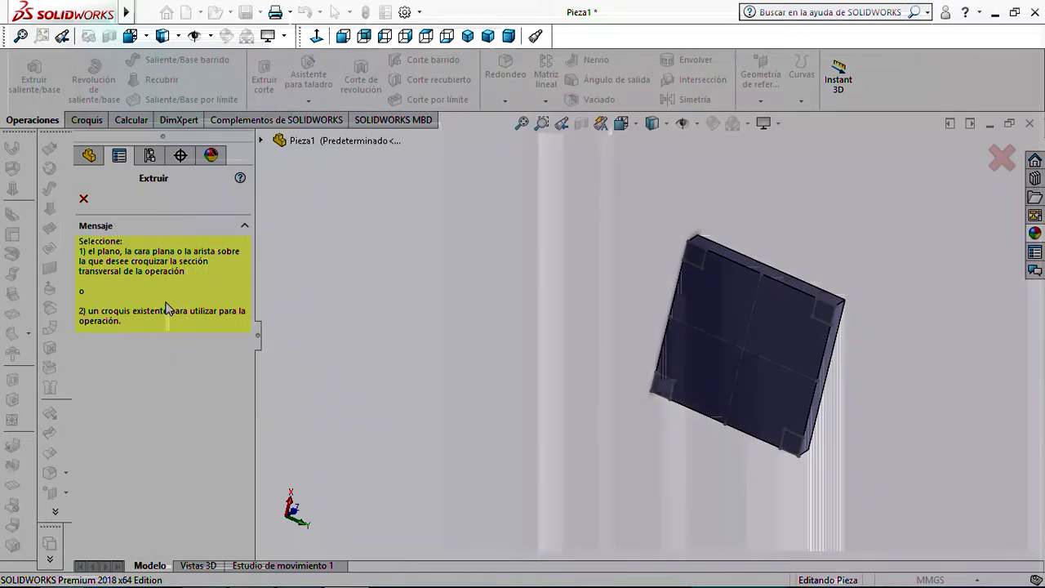
left_click(261, 144)
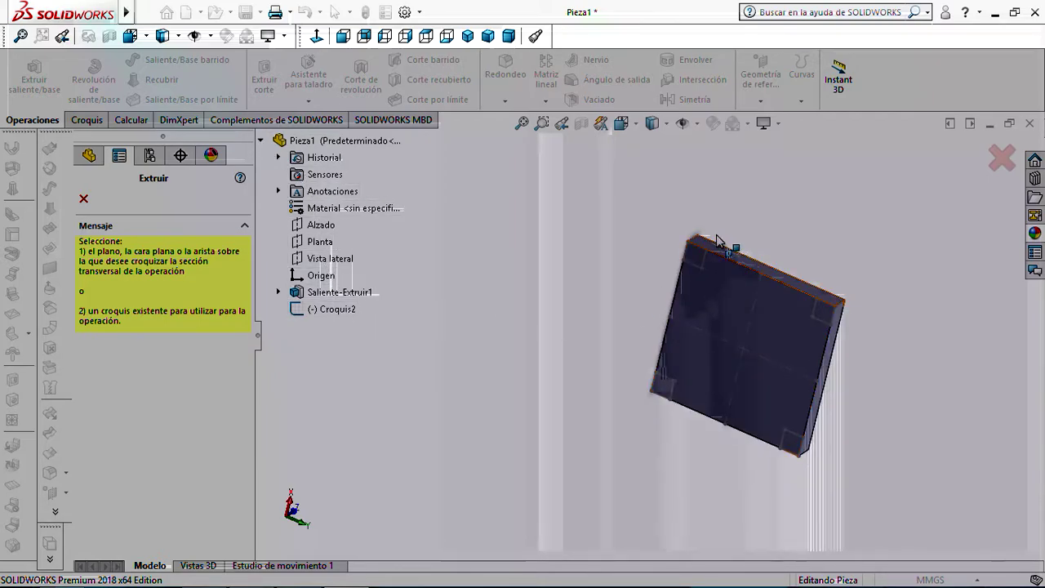
left_click(337, 310)
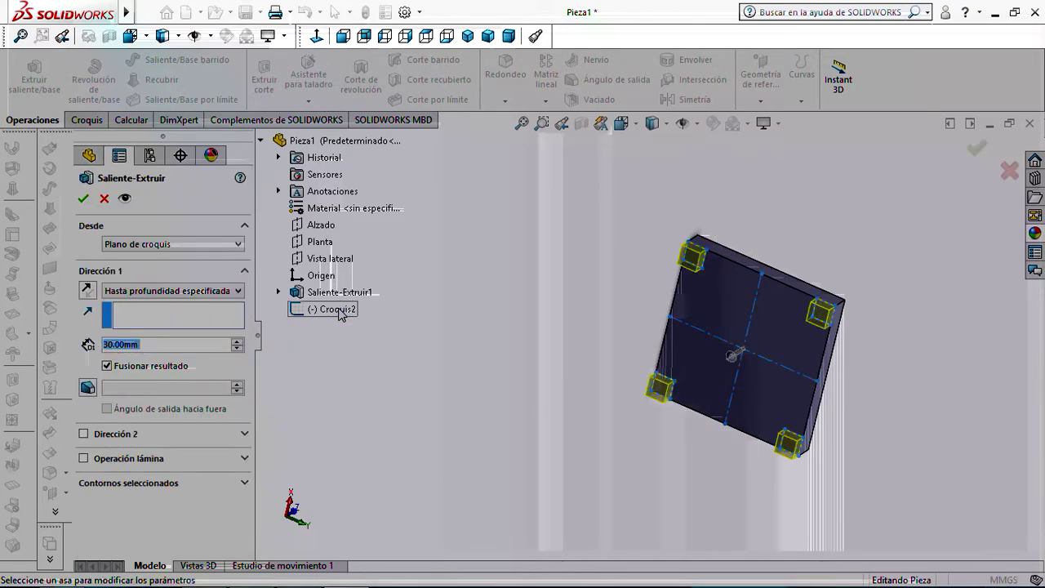
Set the extrusion depth of the four corner squares to 500 mm and complete the legs
middle_click_drag(502, 299, 705, 223)
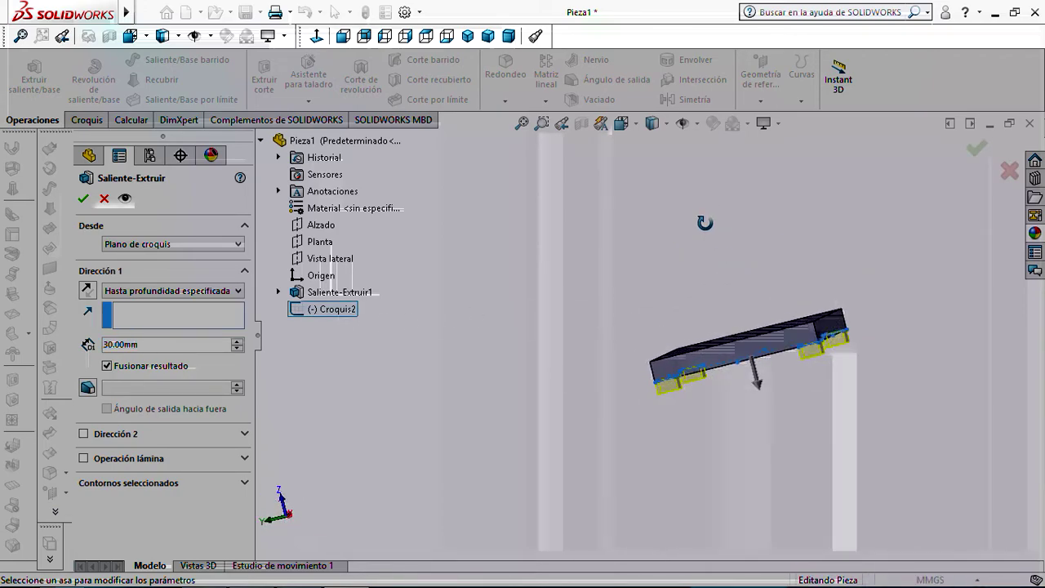
left_click(145, 344)
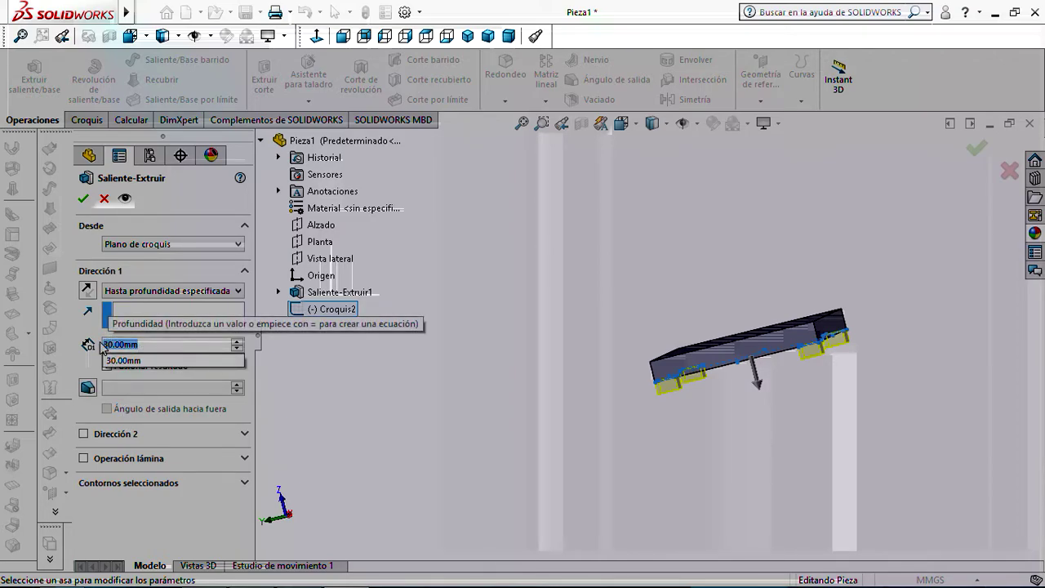
type("5")
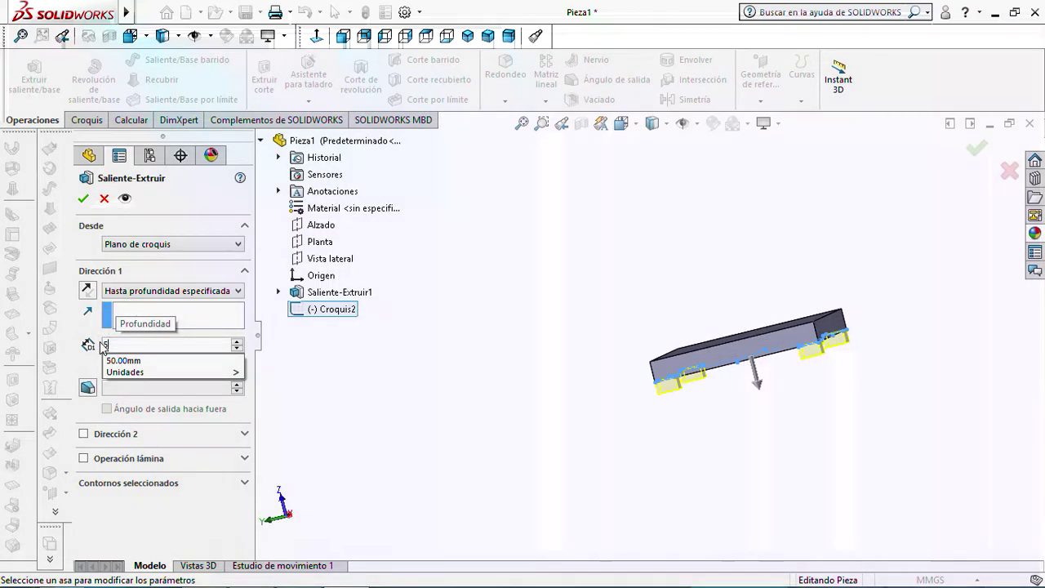
type("00")
key("Return")
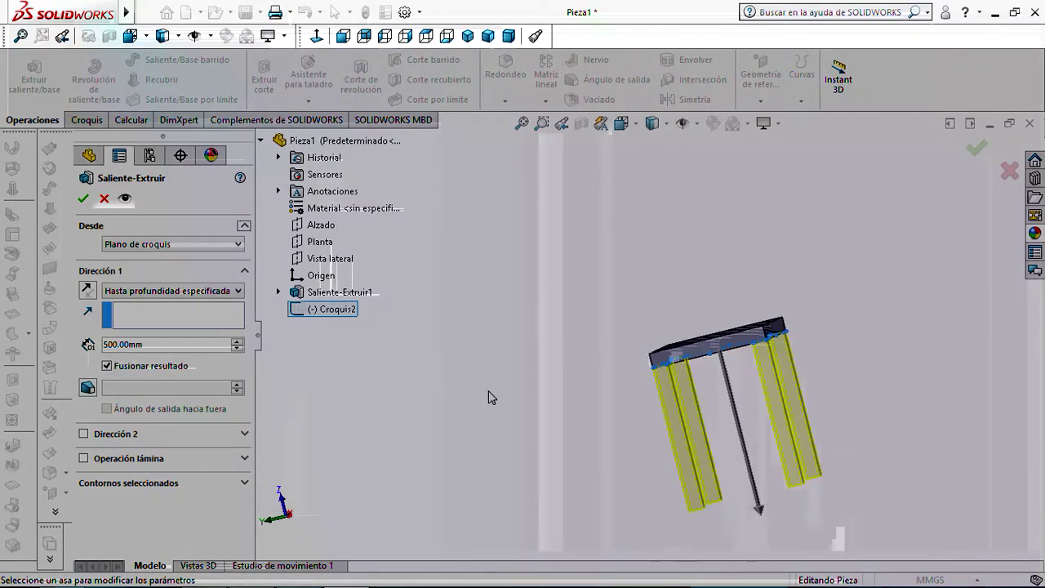
middle_click_drag(489, 398, 518, 397)
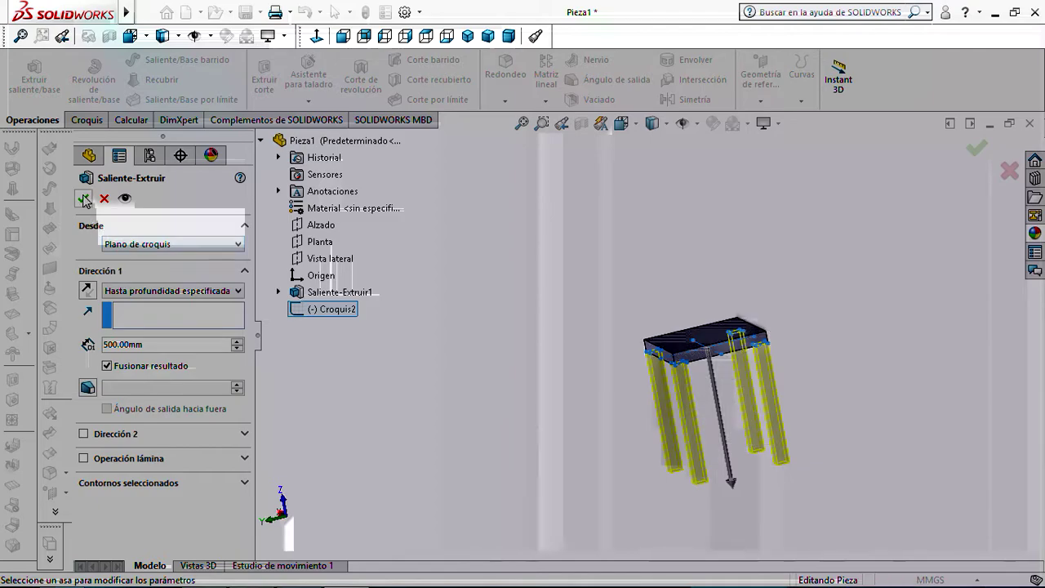
left_click(976, 148)
middle_click_drag(711, 382, 653, 392)
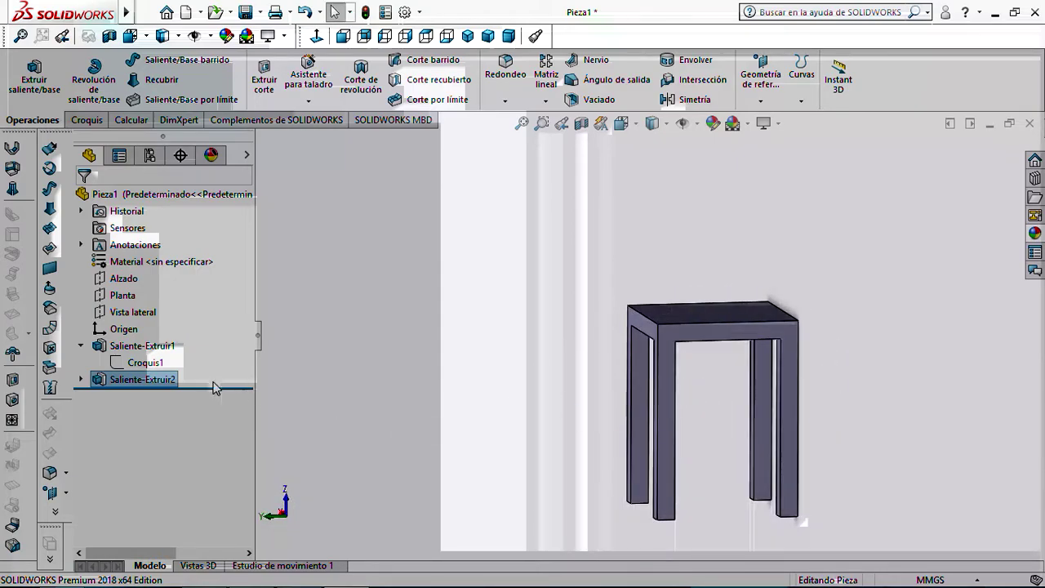
Collapse the plate extrusion in the feature tree and check which sketch the leg extrusion contains
left_click(80, 345)
left_click(80, 363)
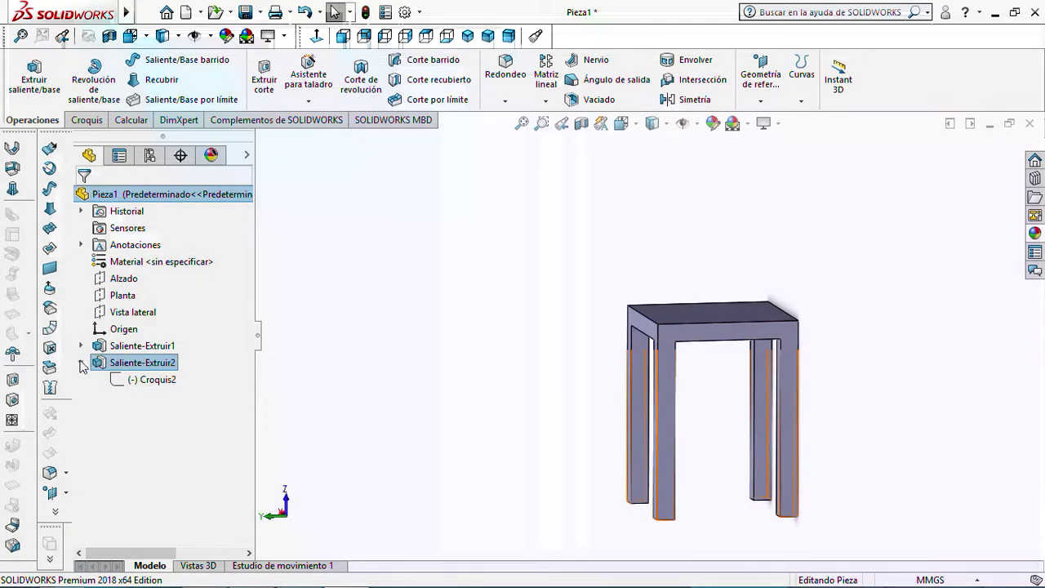
left_click(80, 363)
Start a new sketch on the top face of the plate, opposite the legs
middle_click_drag(478, 378, 571, 436)
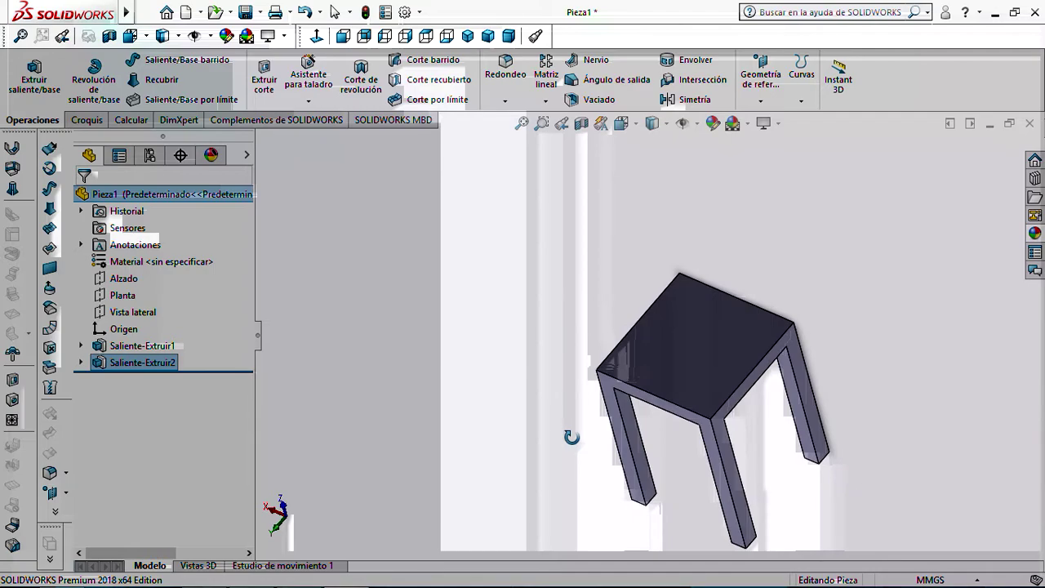
scroll(614, 392, "down", 5)
left_click(681, 307)
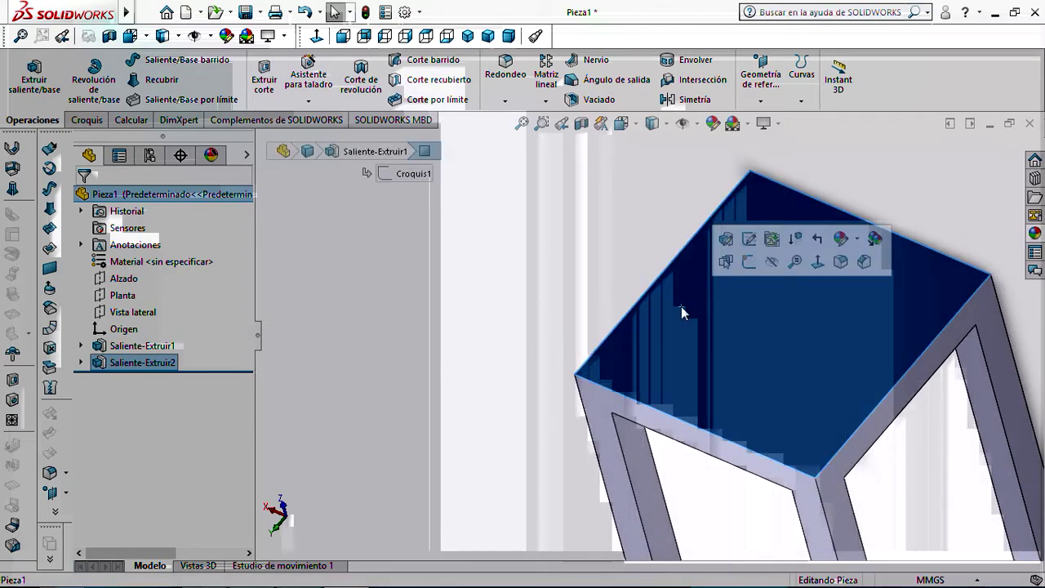
left_click(264, 233)
left_click(87, 120)
left_click(23, 70)
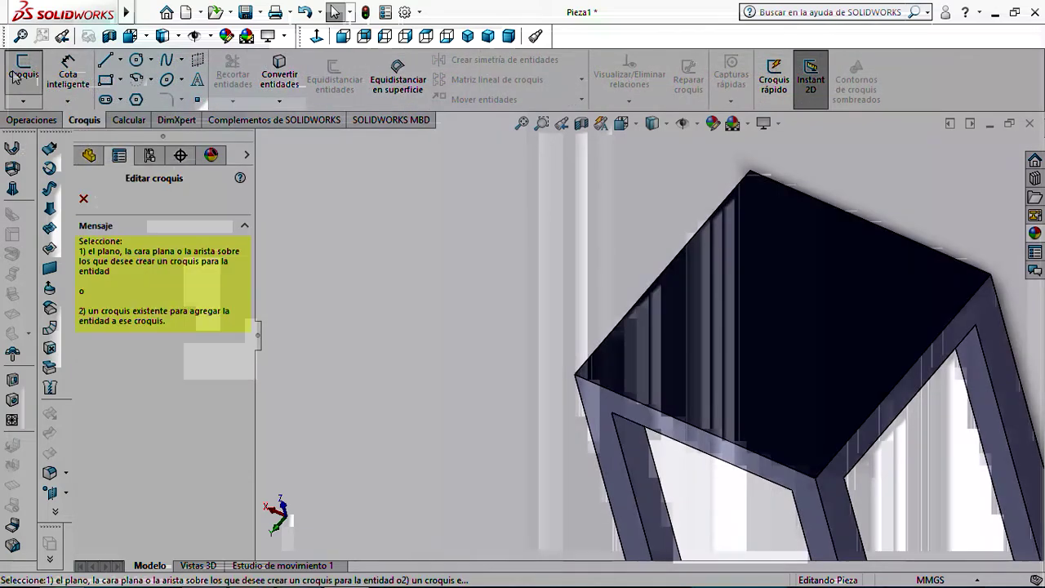
left_click(782, 337)
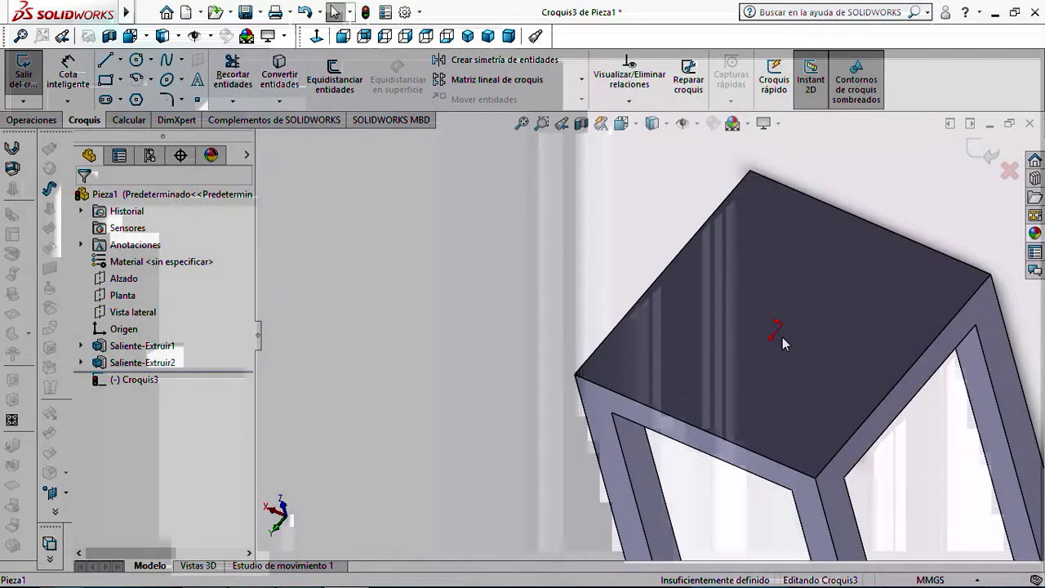
Sketch a corner rectangle along the full lower edge of the top face, about 400 mm wide and 44 mm high
scroll(783, 337, "up", 5)
middle_click_drag(777, 273, 761, 560)
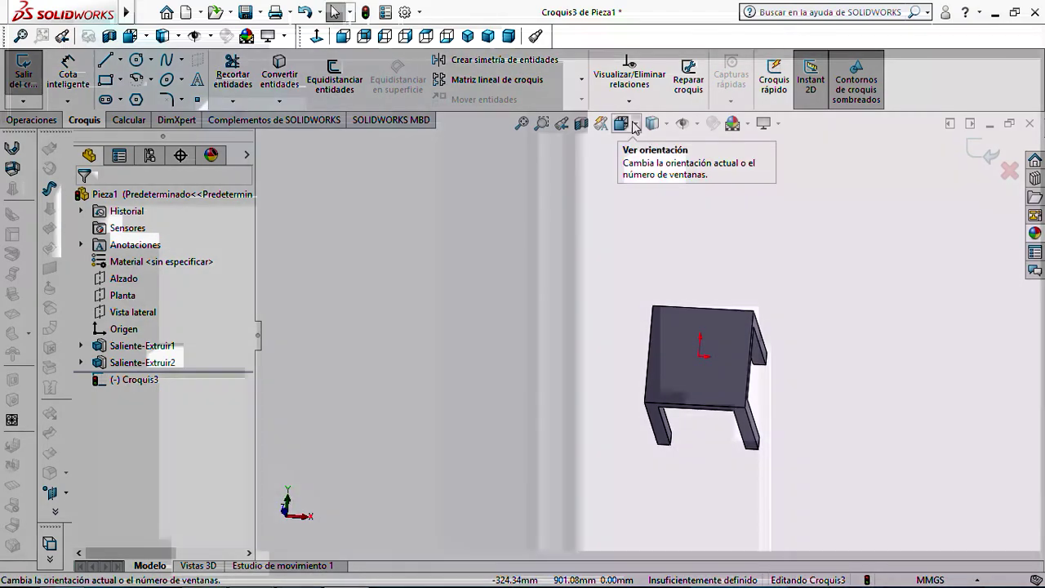
left_click(634, 126)
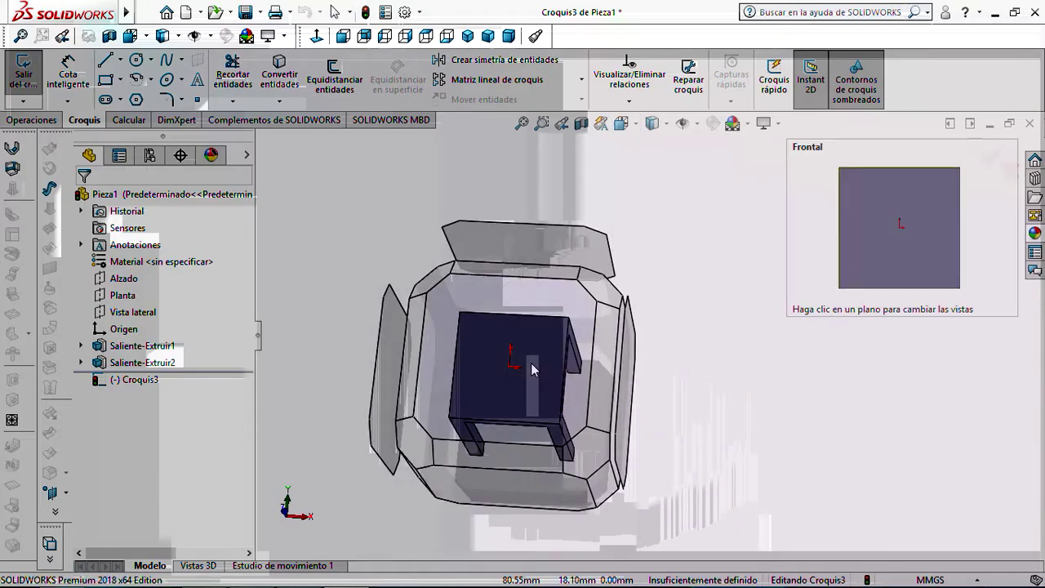
left_click(529, 369)
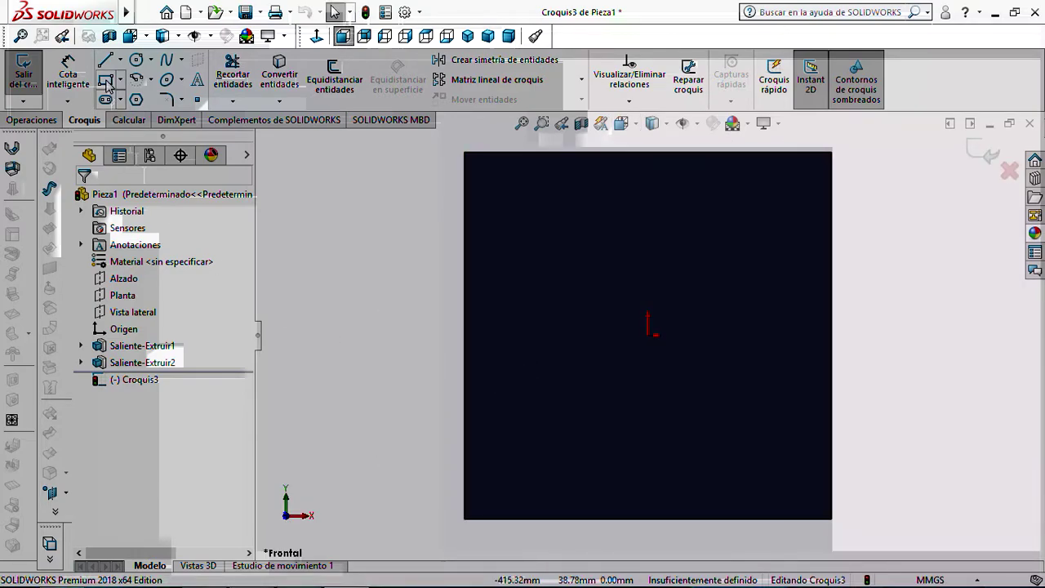
left_click(106, 82)
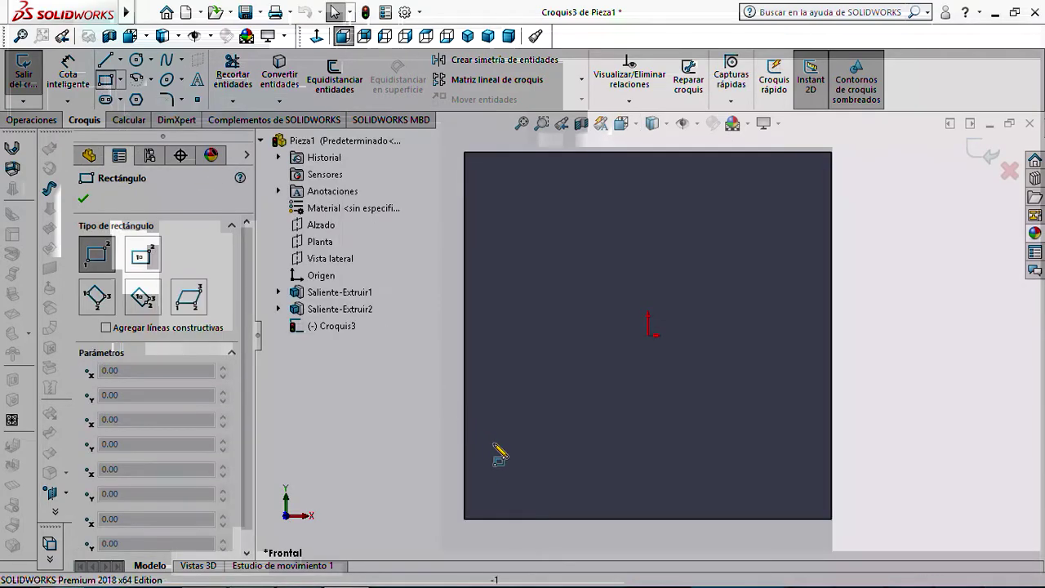
left_click(464, 519)
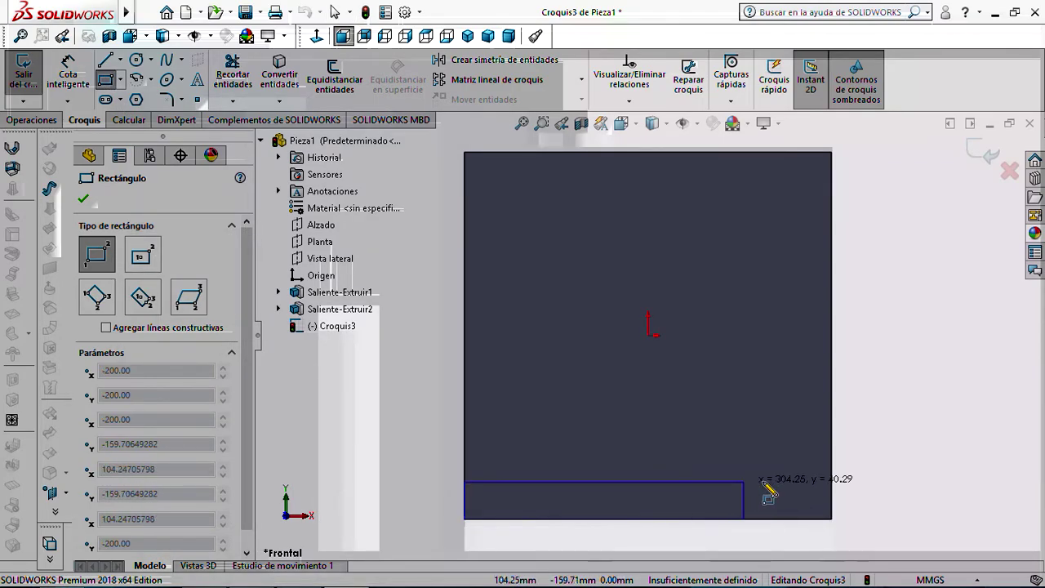
left_click(833, 480)
key("Escape")
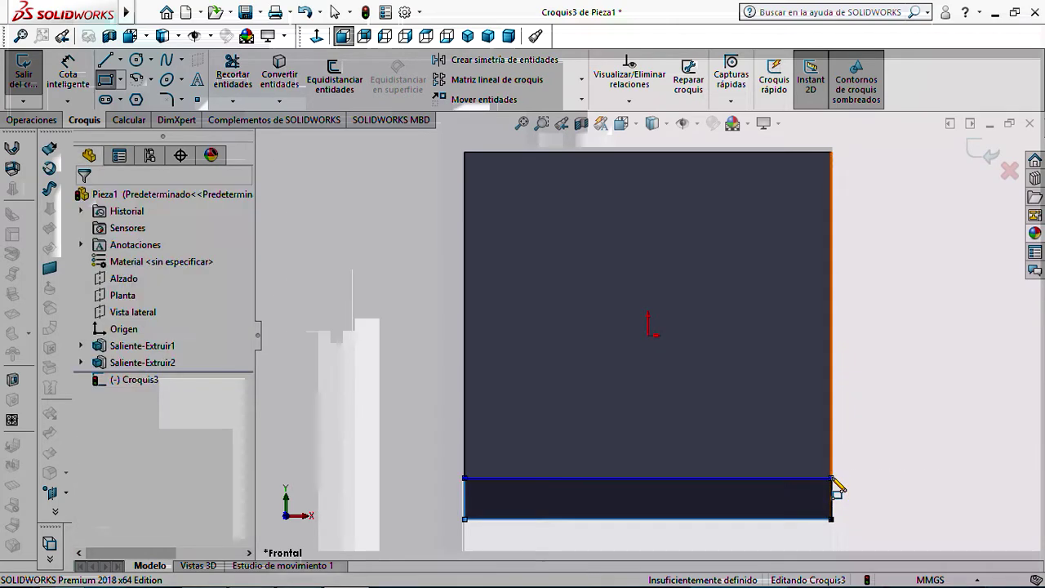
Dimension the short side of the rectangle and set it to 50 mm
left_click(68, 70)
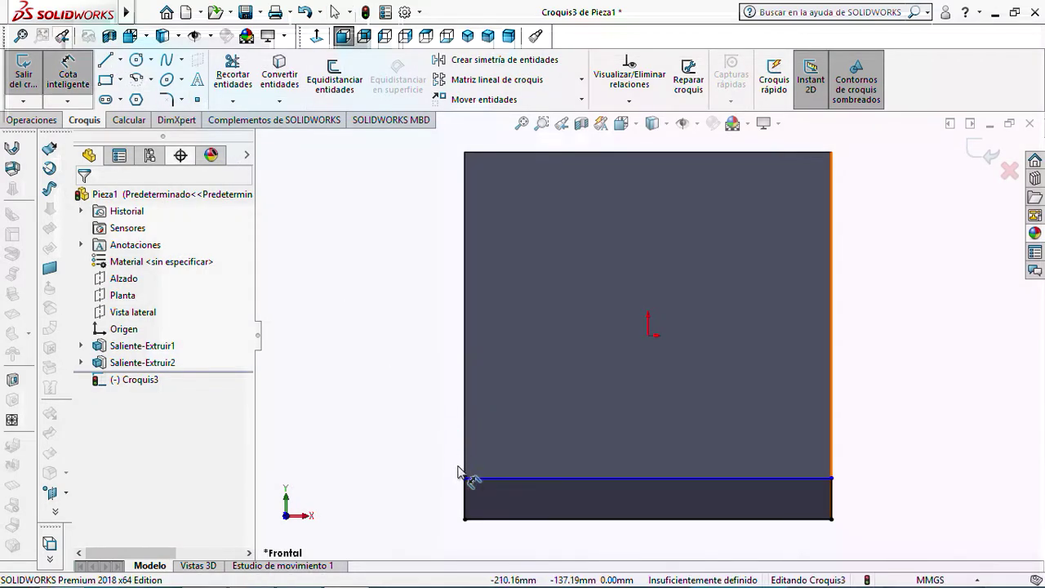
left_click(467, 496)
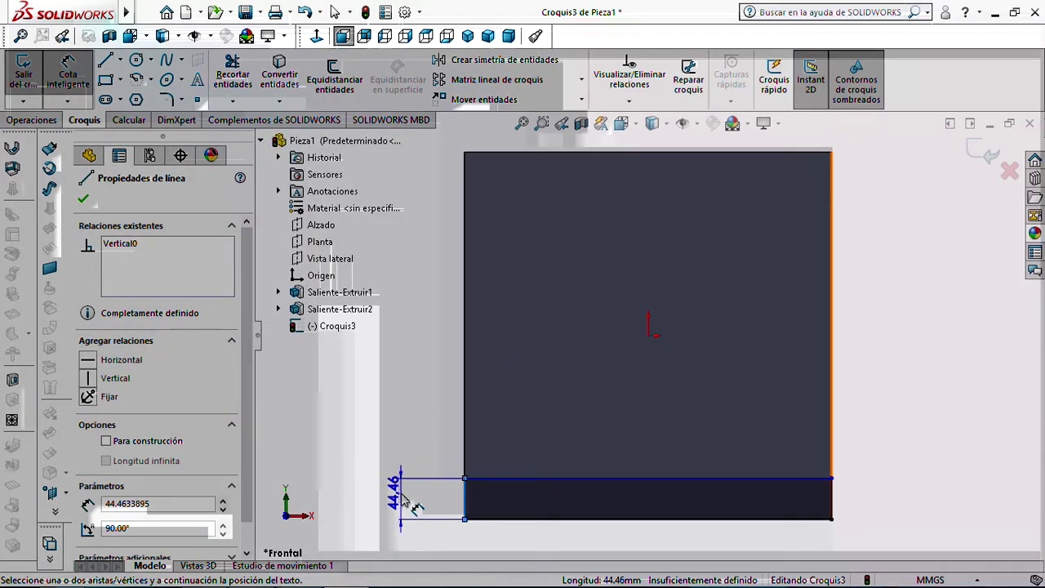
left_click(401, 496)
type("50")
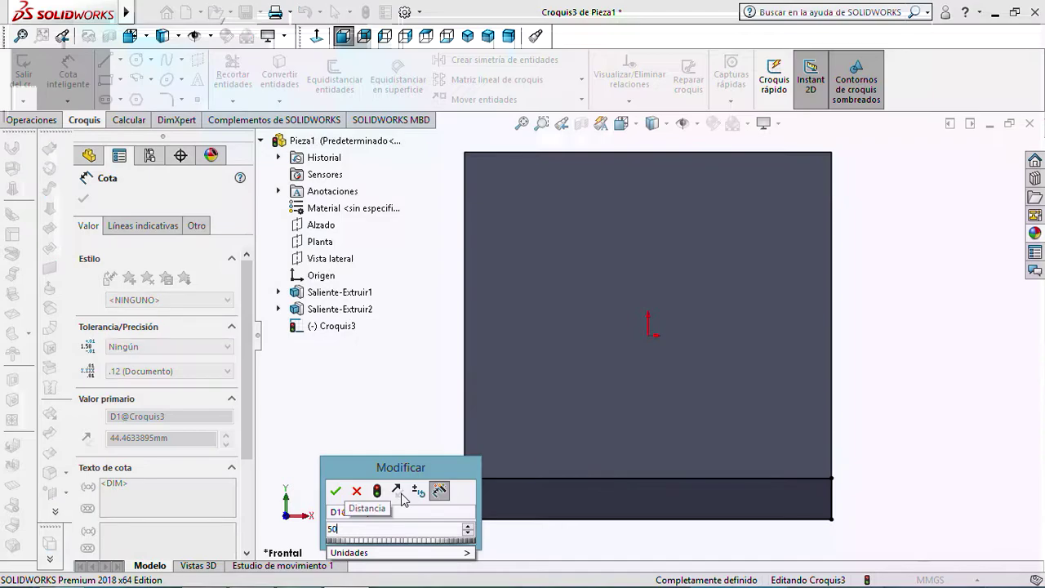
left_click(336, 492)
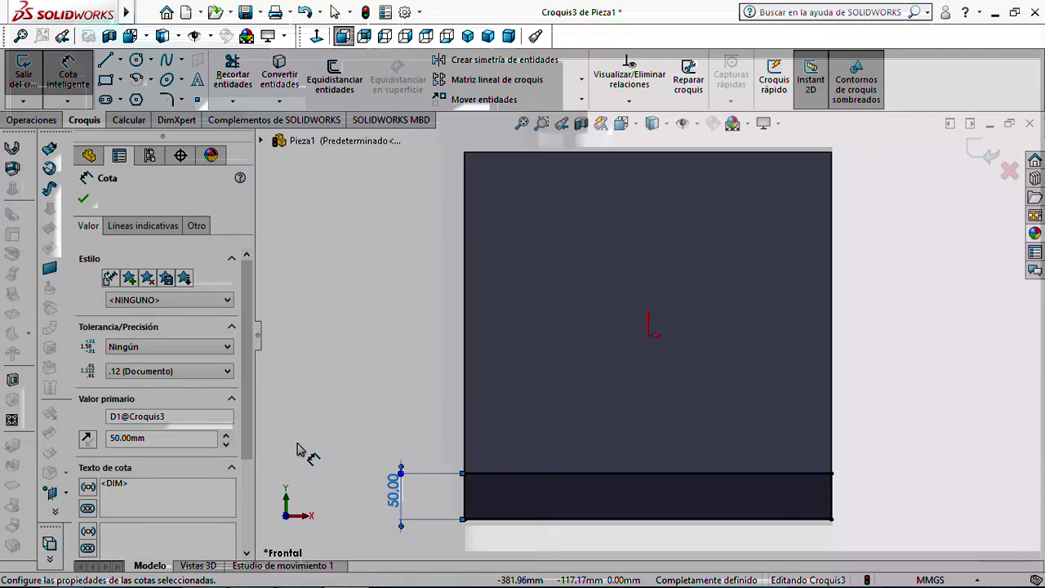
Try to add a length dimension to the rectangle's upper edge
left_click(588, 474)
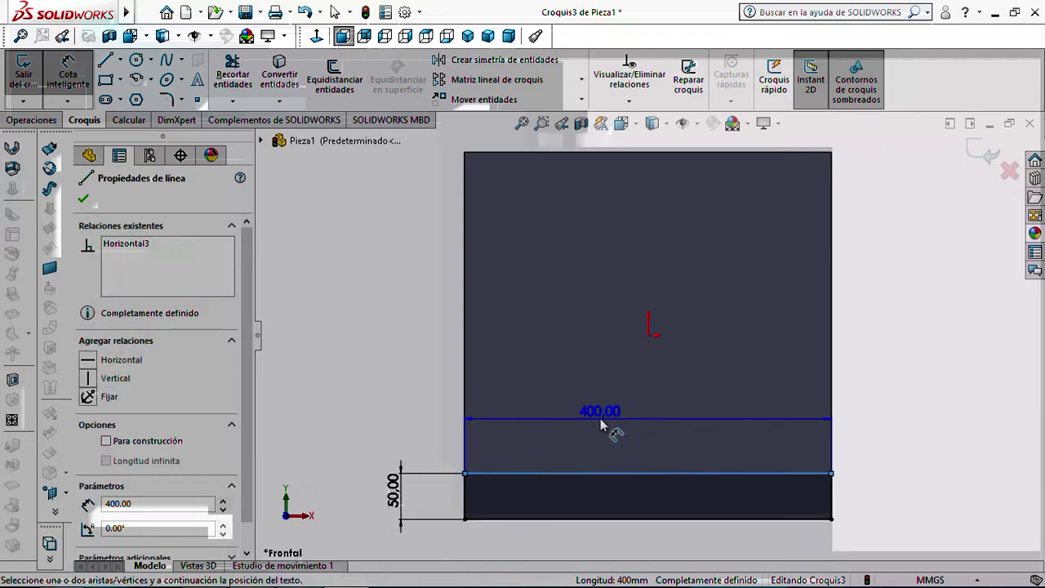
left_click(600, 420)
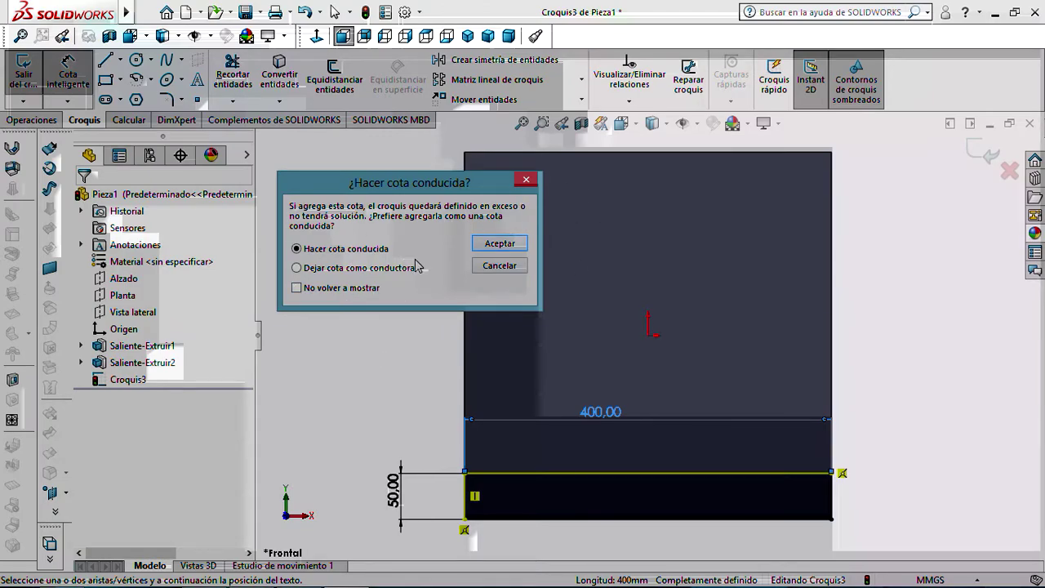
left_click(527, 180)
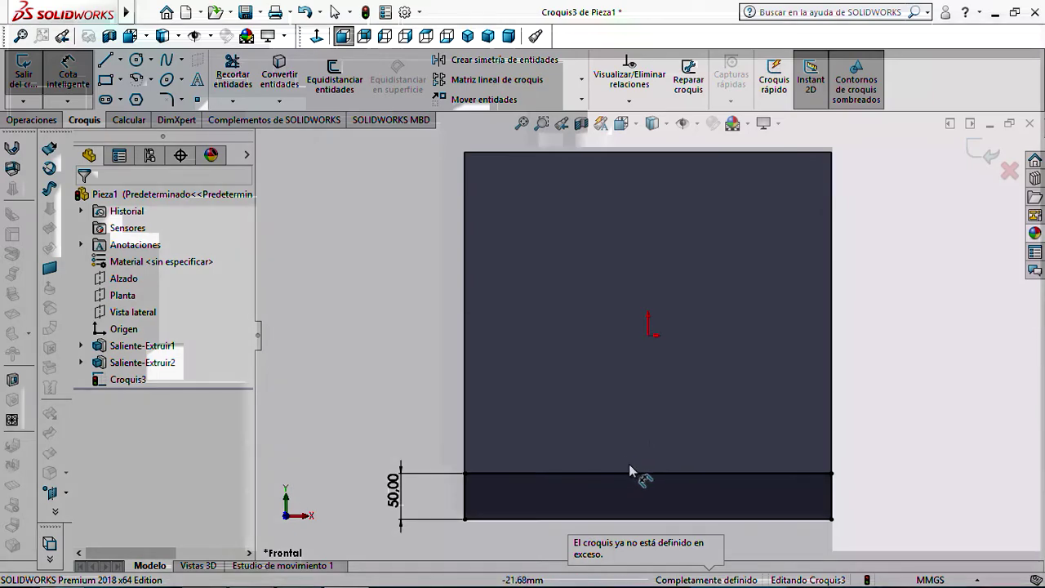
Finish the sketch and extrude its rectangle 500 mm upward from the seat, merged with the body, to form the backrest
scroll(629, 464, "up", 2)
scroll(629, 476, "down", 2)
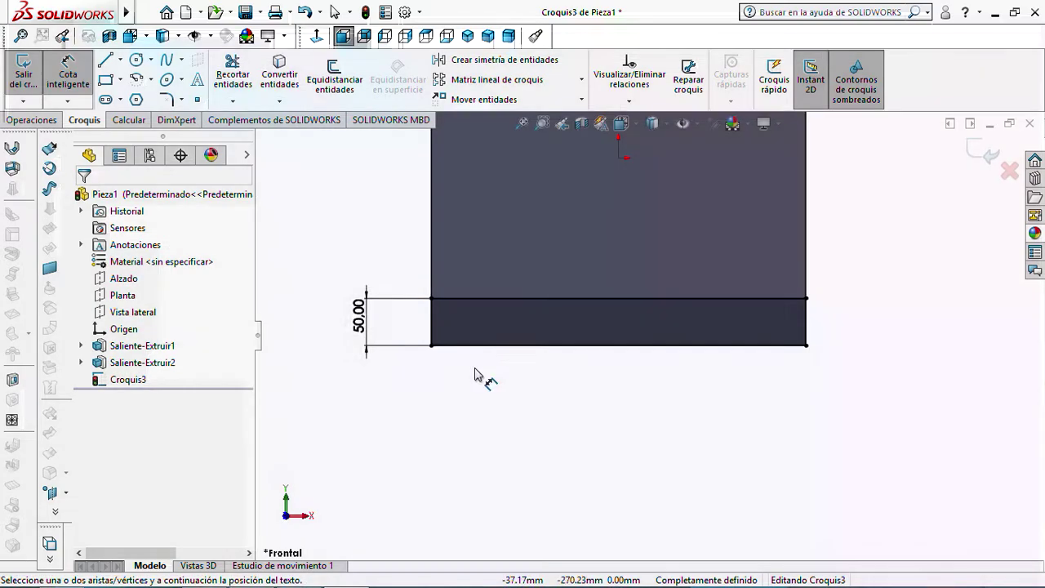
left_click(18, 72)
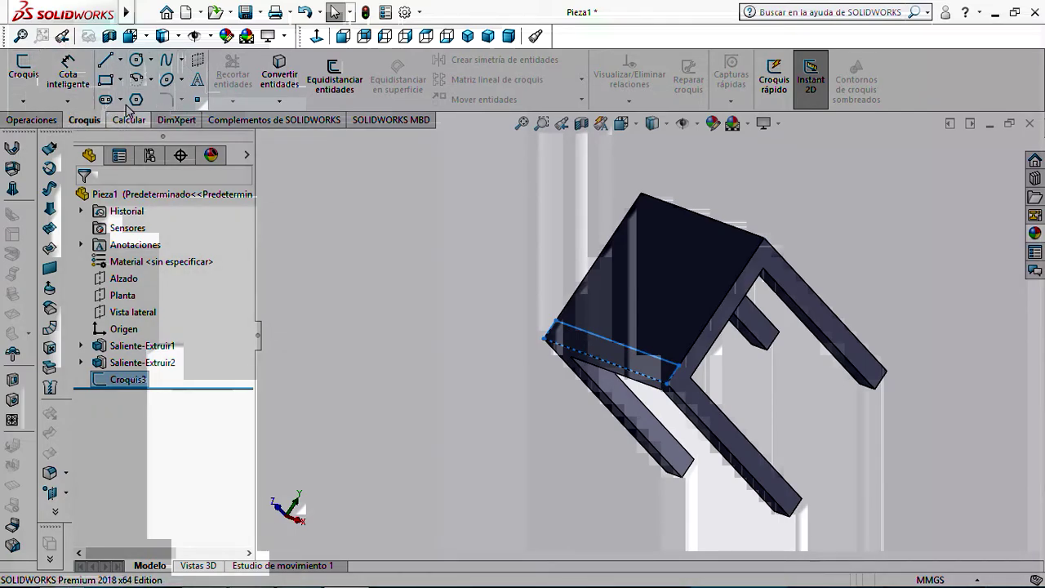
left_click(33, 120)
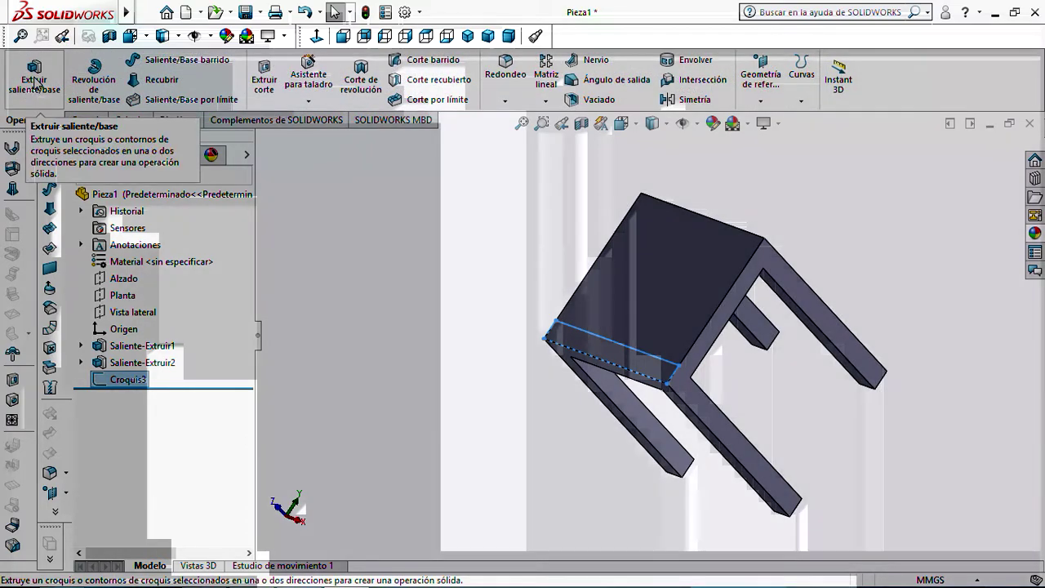
left_click(33, 81)
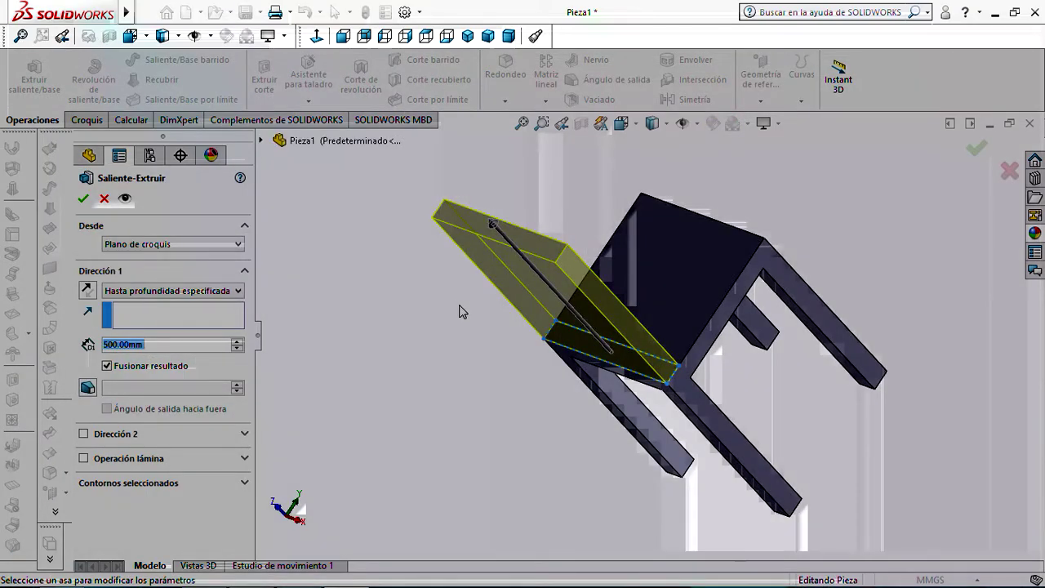
middle_click_drag(460, 311, 400, 310)
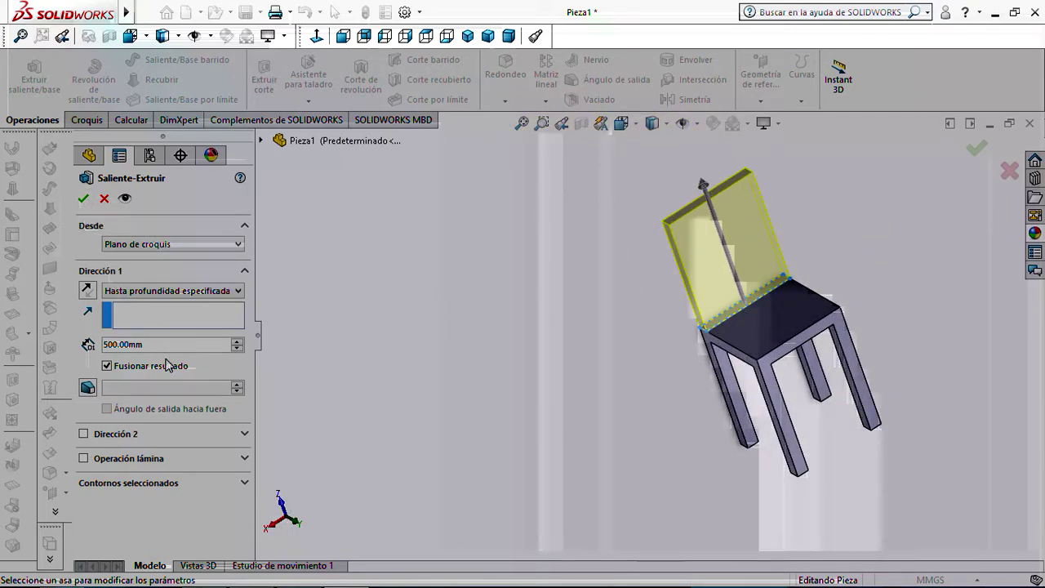
left_click(84, 199)
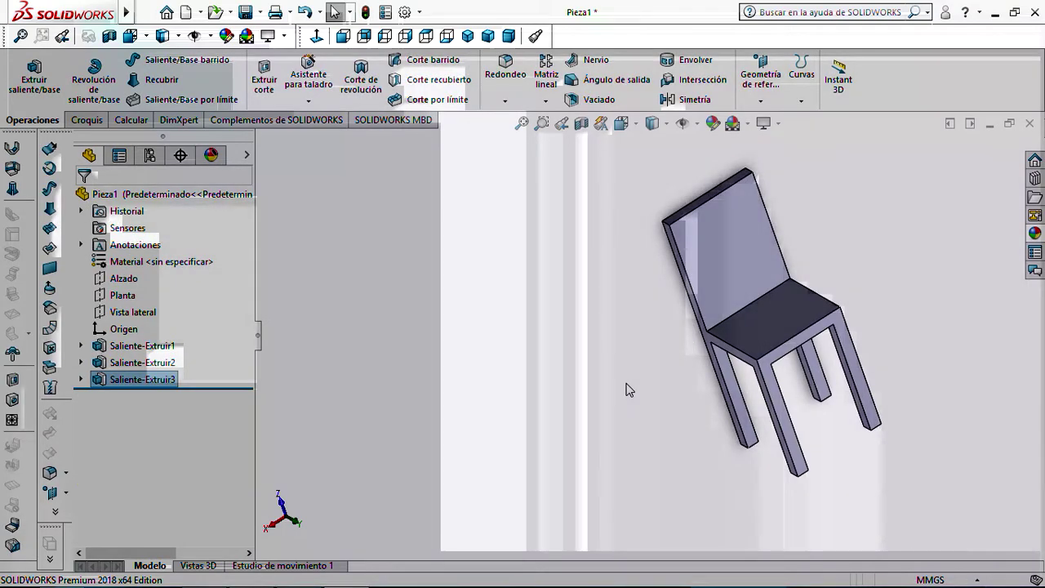
Save the part as silla.SLDPRT in the ejercicios sw folder
middle_click_drag(628, 387, 628, 418)
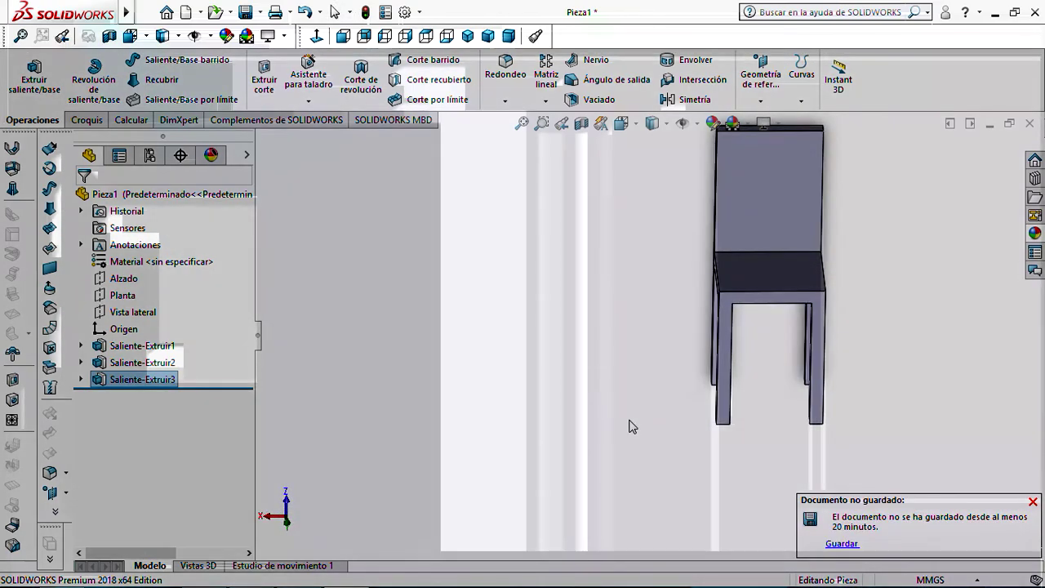
middle_click_drag(637, 281, 649, 308)
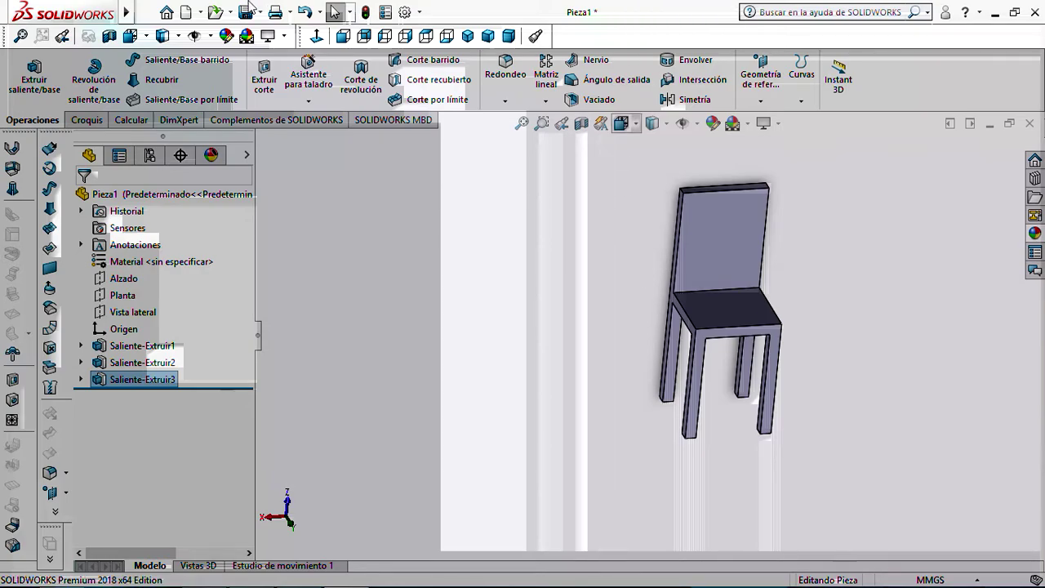
left_click(246, 12)
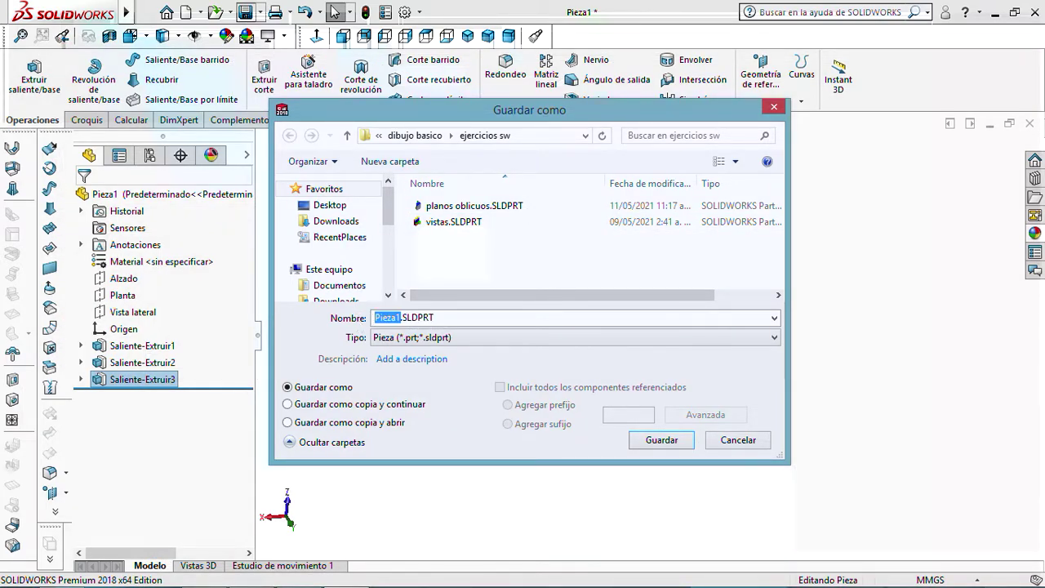
type("sill")
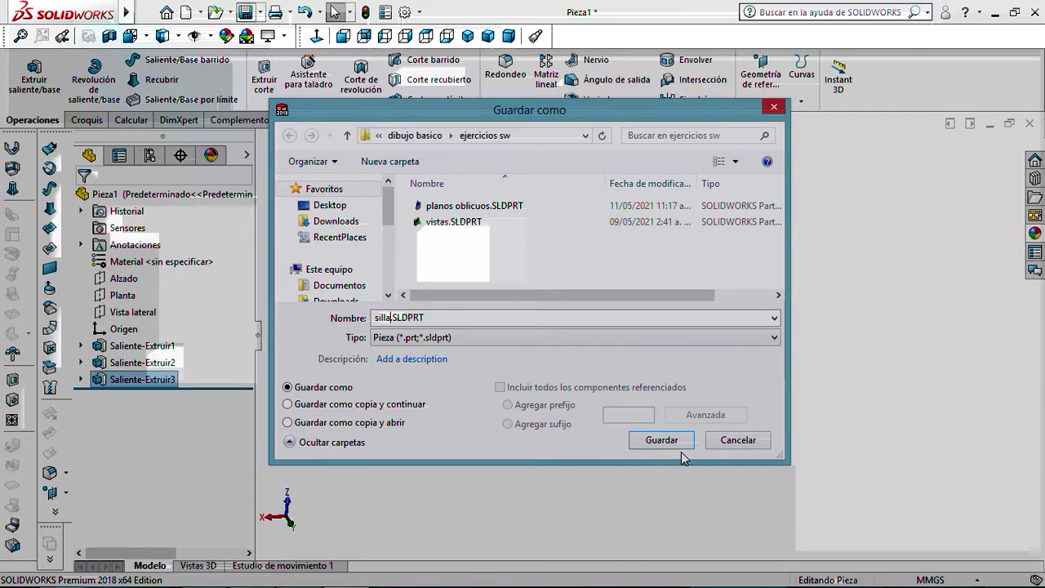
left_click(671, 439)
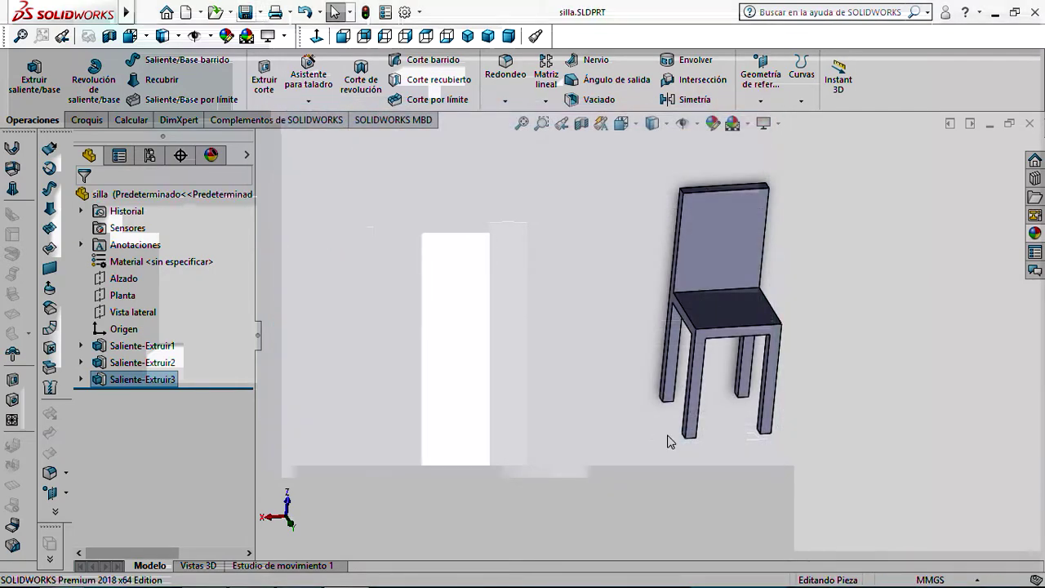
Examine the chair's seat, legs and backrest from several angles, including the bottom view
scroll(764, 288, "down", 1)
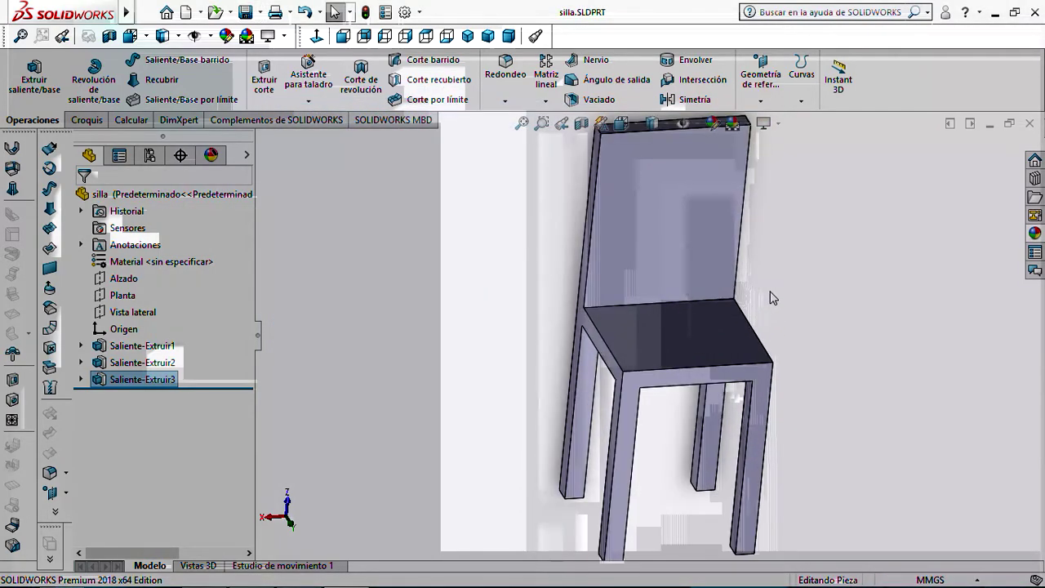
scroll(772, 298, "up", 3)
scroll(772, 302, "down", 1)
scroll(707, 299, "up", 3)
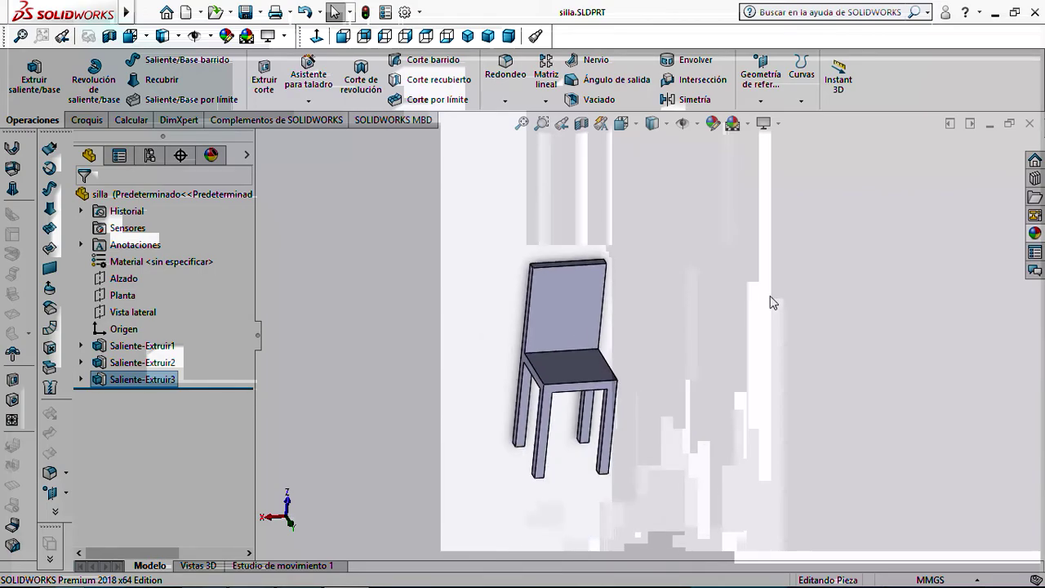
middle_click_drag(604, 416, 645, 469)
scroll(646, 468, "down", 2)
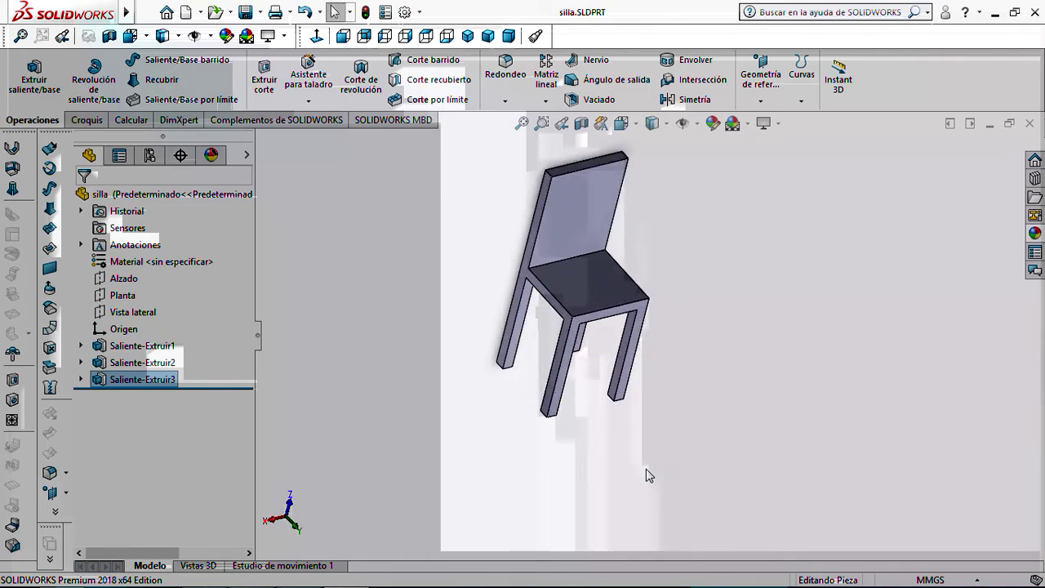
scroll(646, 468, "up", 2)
scroll(567, 325, "up", 1)
key("ctrl+6")
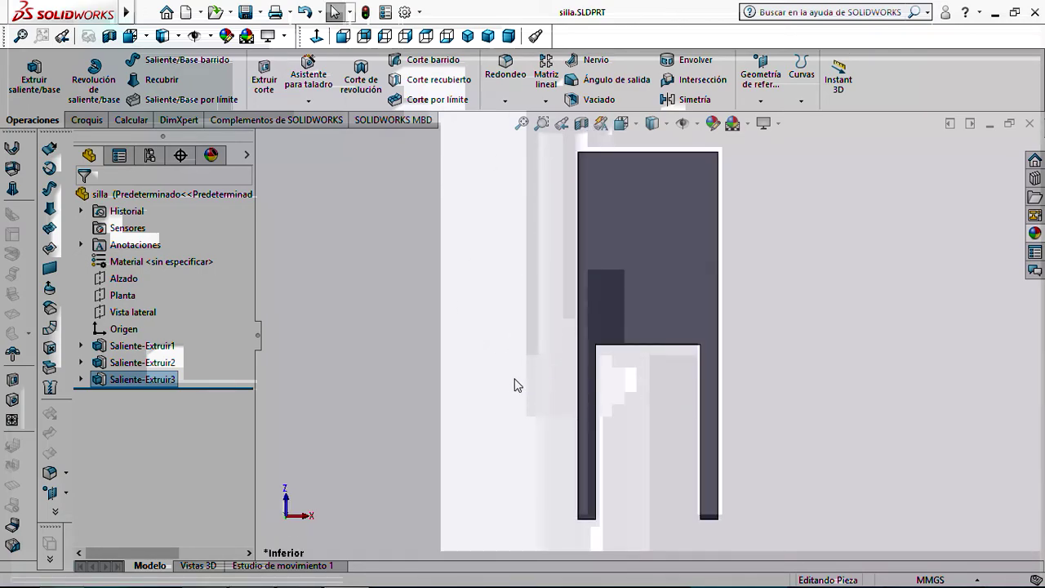
middle_click_drag(523, 378, 629, 468)
scroll(629, 468, "up", 3)
scroll(723, 365, "up", 1)
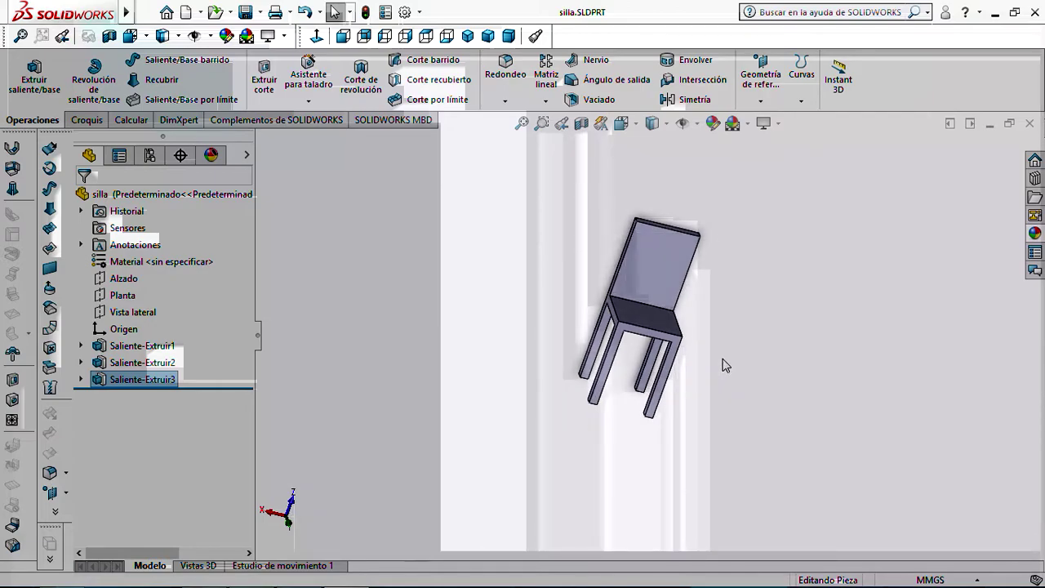
scroll(724, 365, "down", 2)
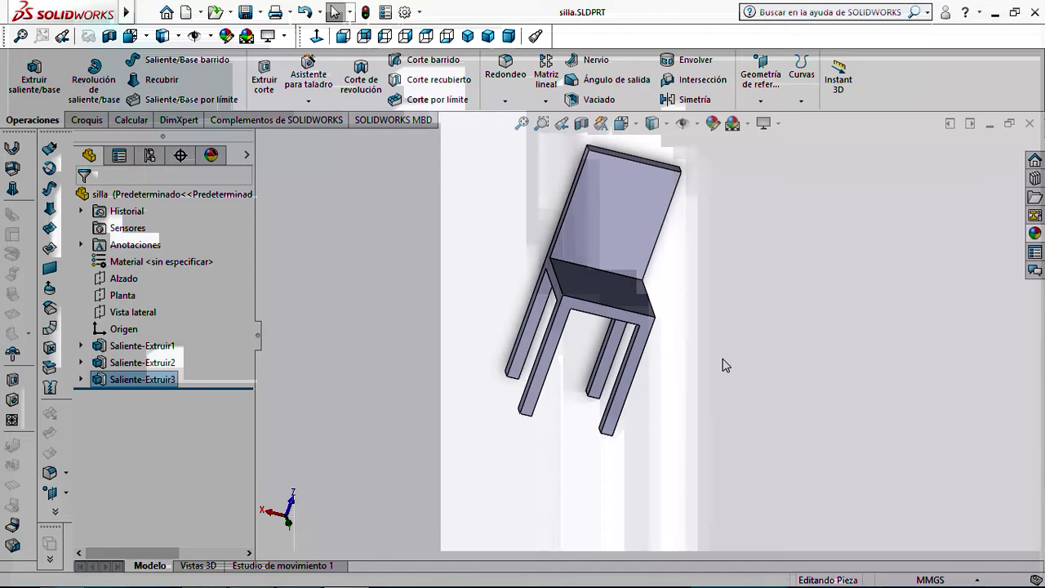
scroll(912, 359, "down", 1)
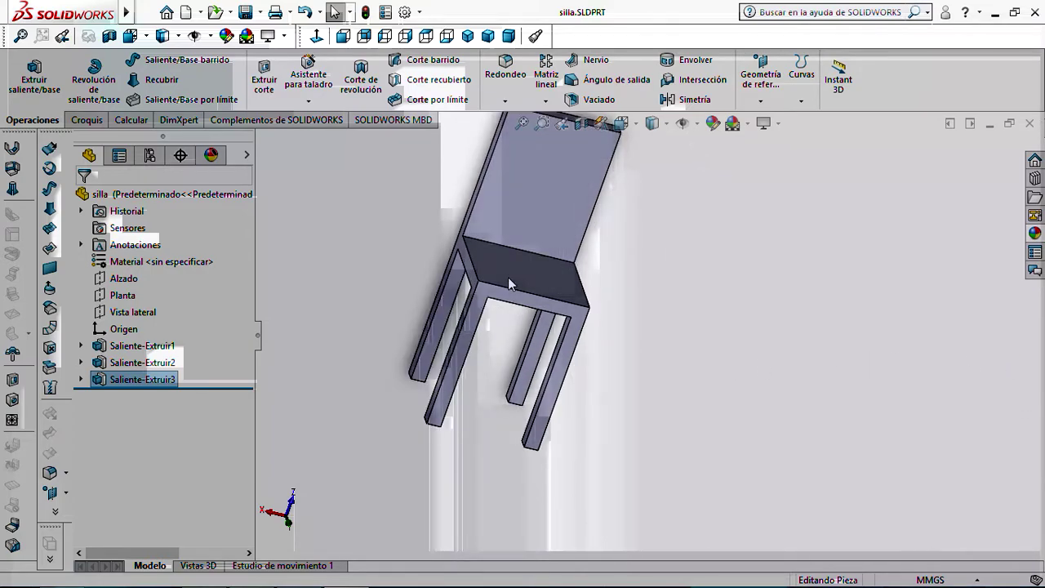
scroll(508, 277, "up", 1)
scroll(508, 277, "down", 1)
scroll(508, 277, "up", 1)
middle_click_drag(567, 272, 464, 272)
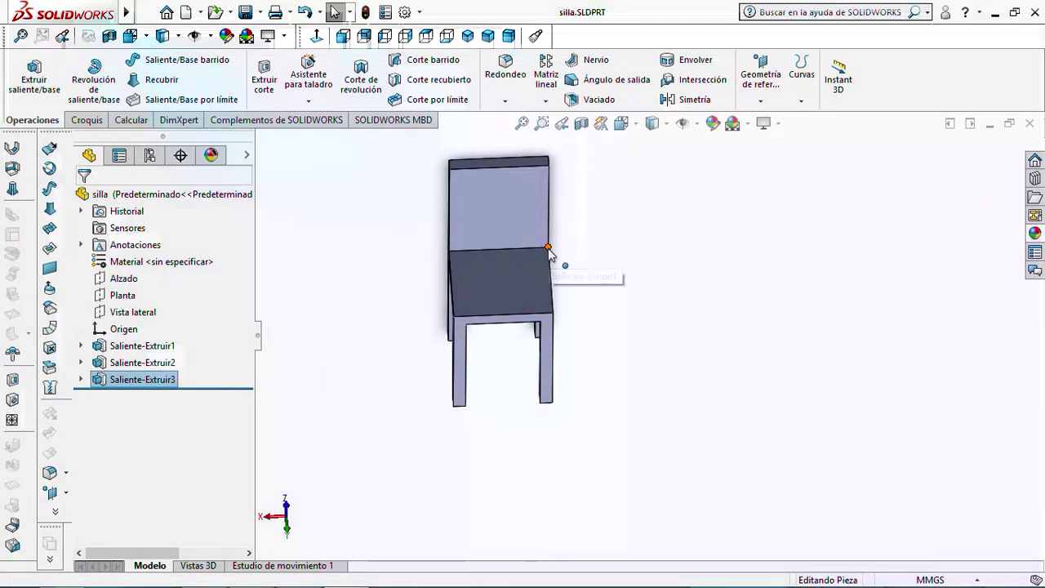
middle_click_drag(548, 249, 385, 290)
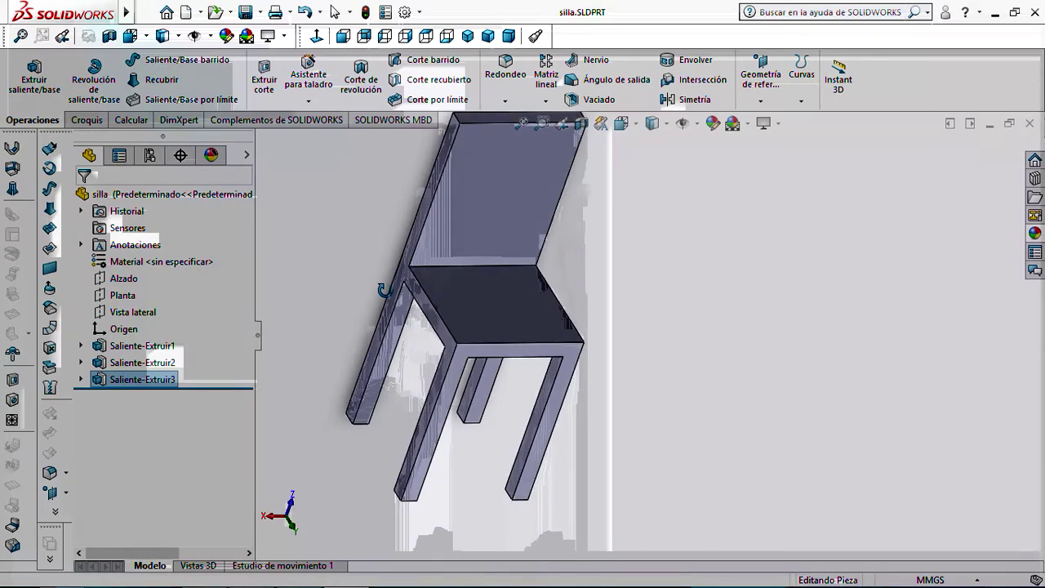
left_click(86, 120)
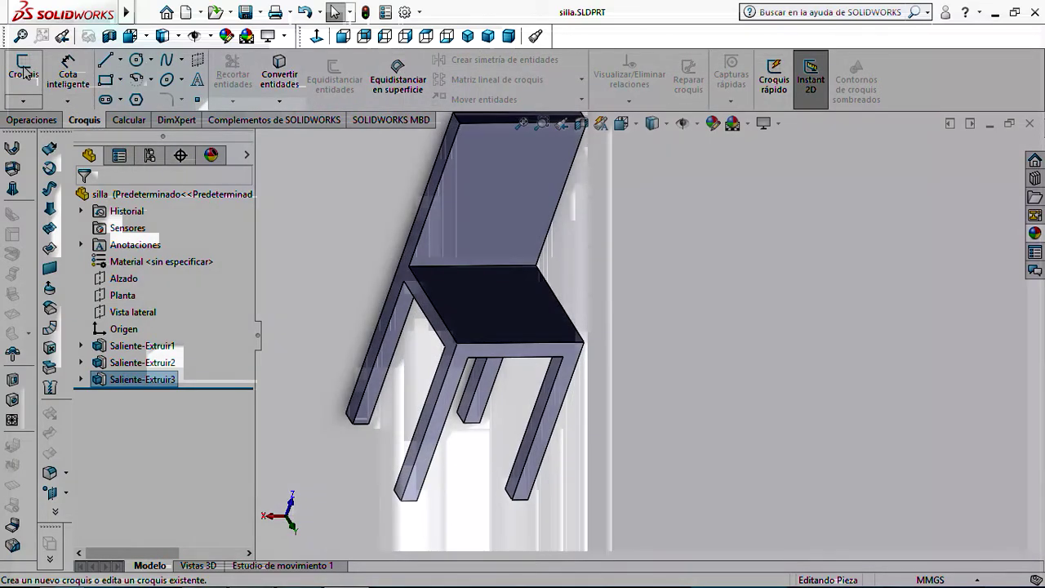
left_click(25, 72)
left_click(511, 300)
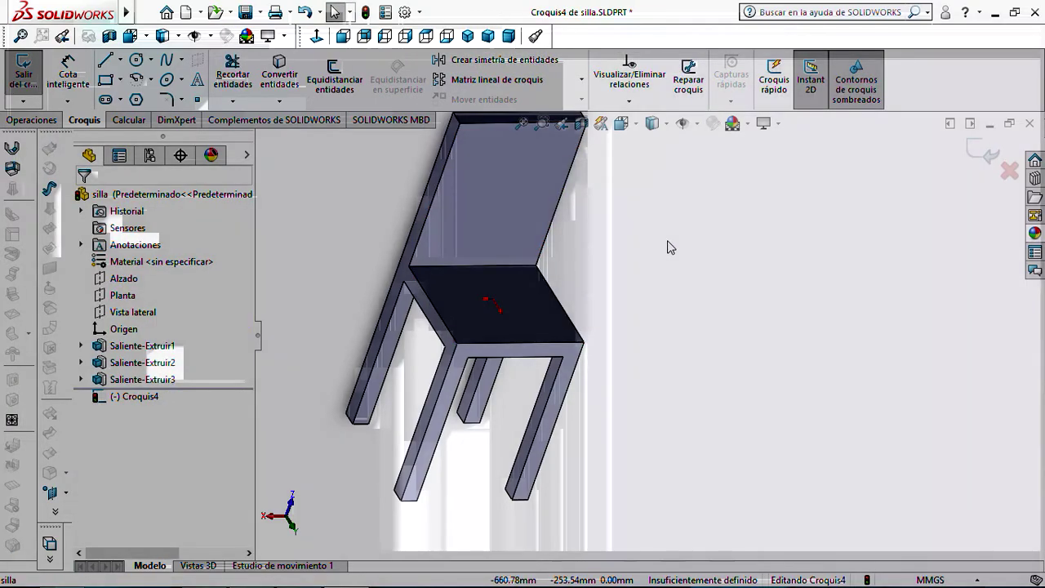
scroll(669, 246, "up", 1)
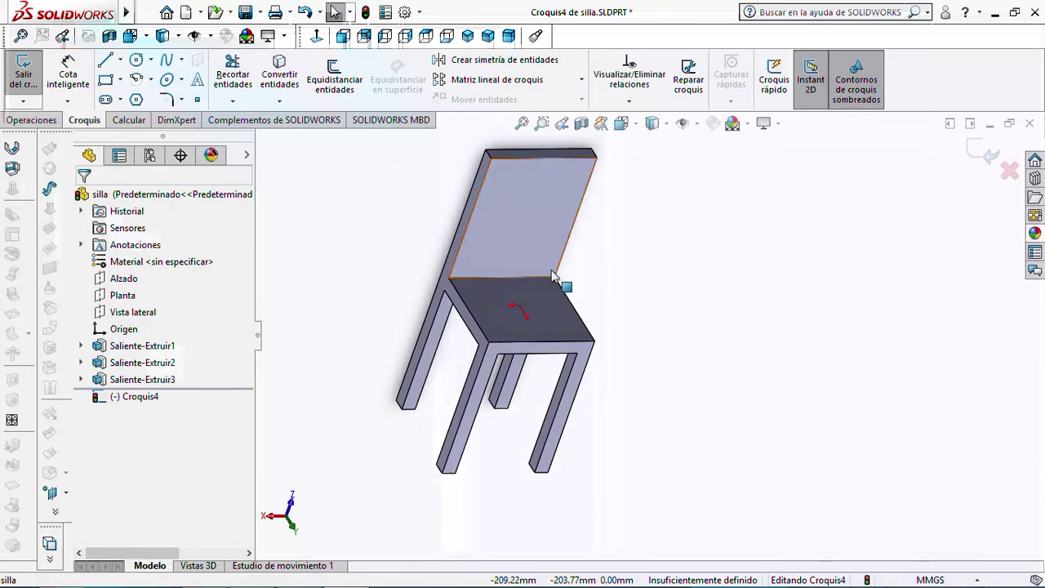
scroll(481, 289, "down", 1)
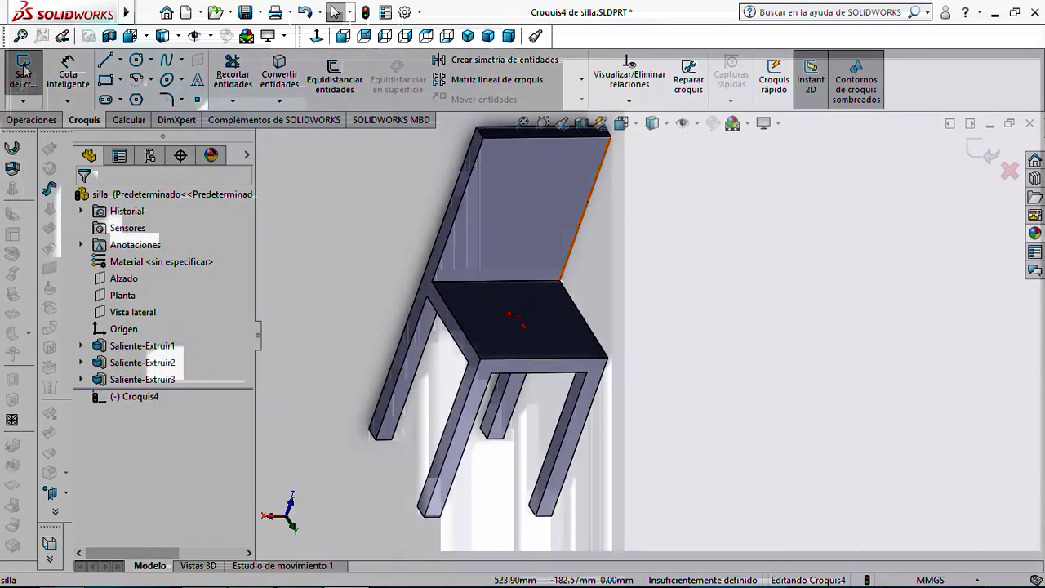
left_click(24, 72)
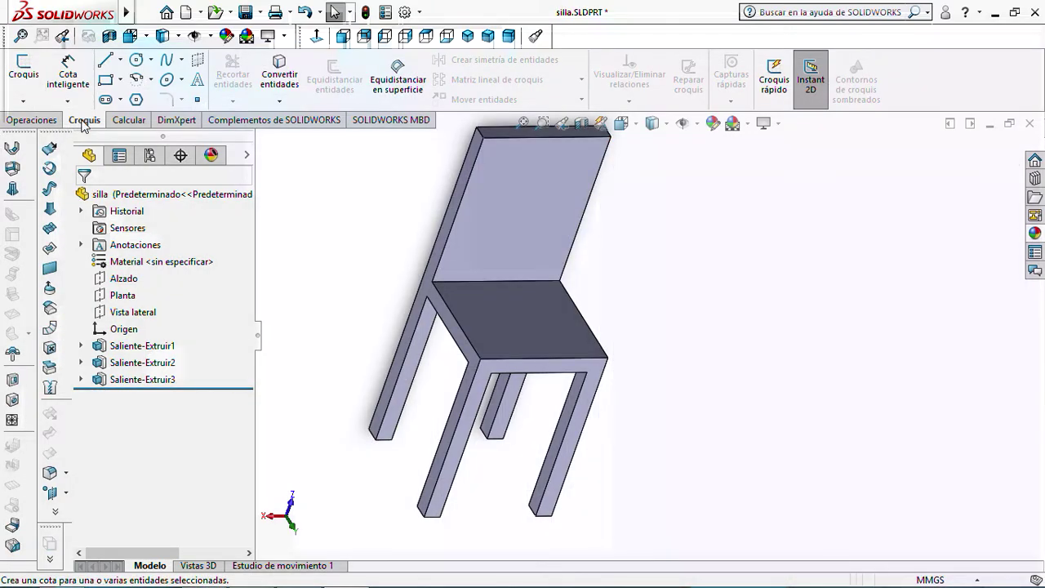
Start a new sketch on the backrest's front face and view that face straight on
left_click(24, 72)
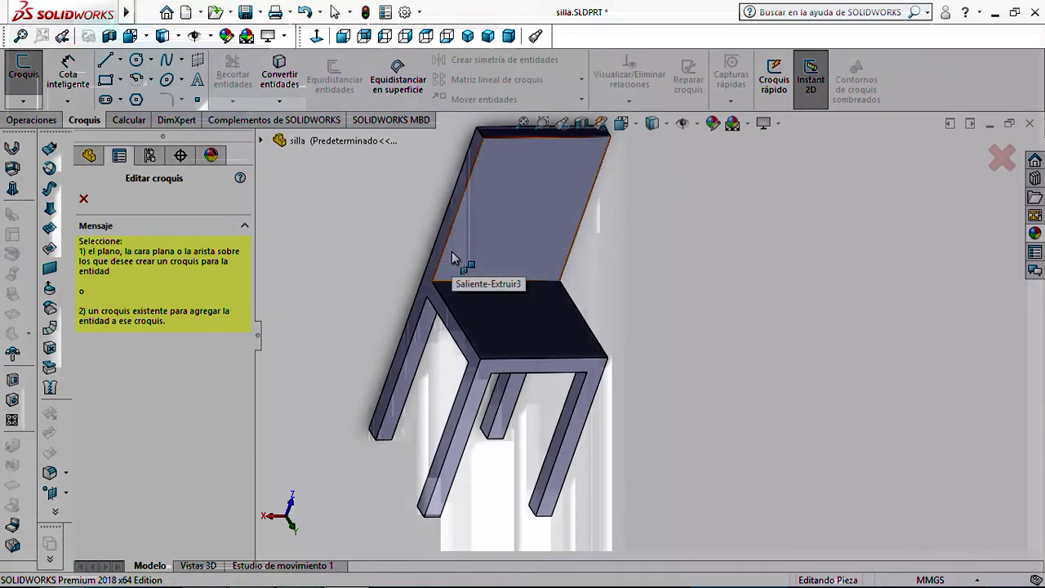
left_click(451, 251)
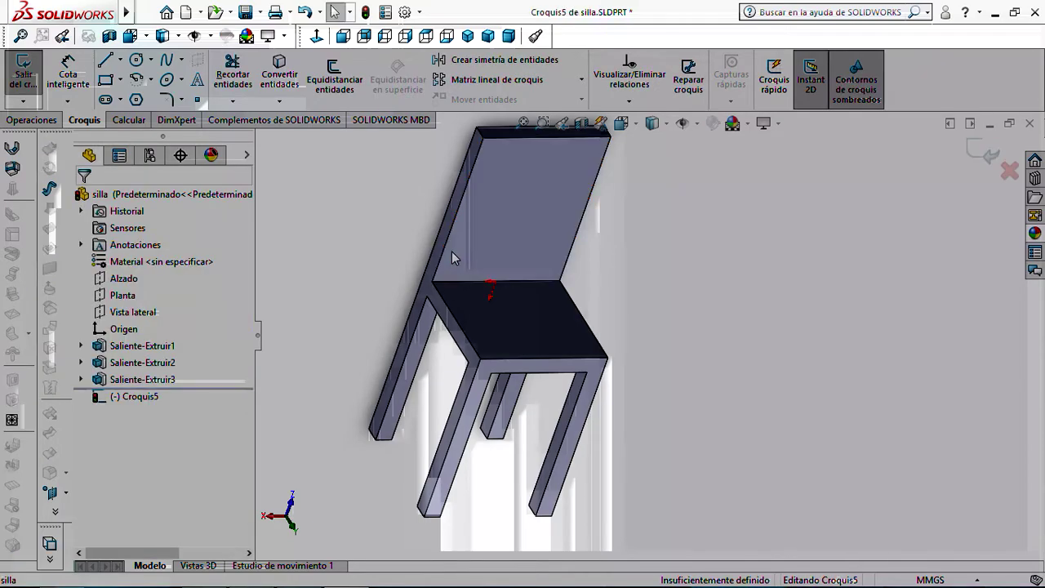
mouse_move(513, 251)
middle_mouse_down()
mouse_move(518, 237)
mouse_move(478, 186)
middle_mouse_up()
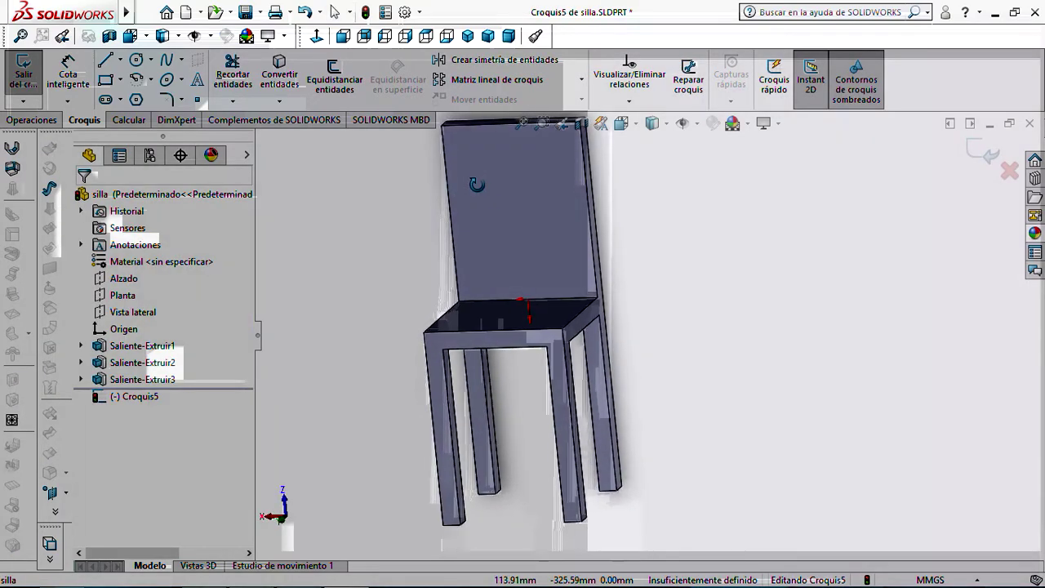
left_click(621, 123)
left_click(449, 406)
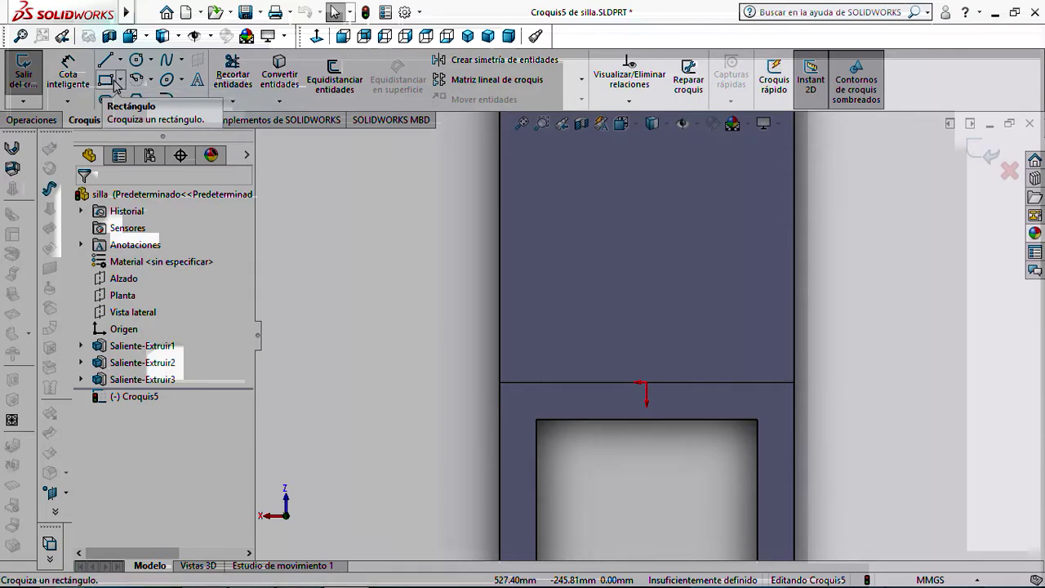
Sketch a corner rectangle about 46 mm wide and 127 mm high upward from the backrest's lower-left corner, where it meets the seat
left_click(105, 80)
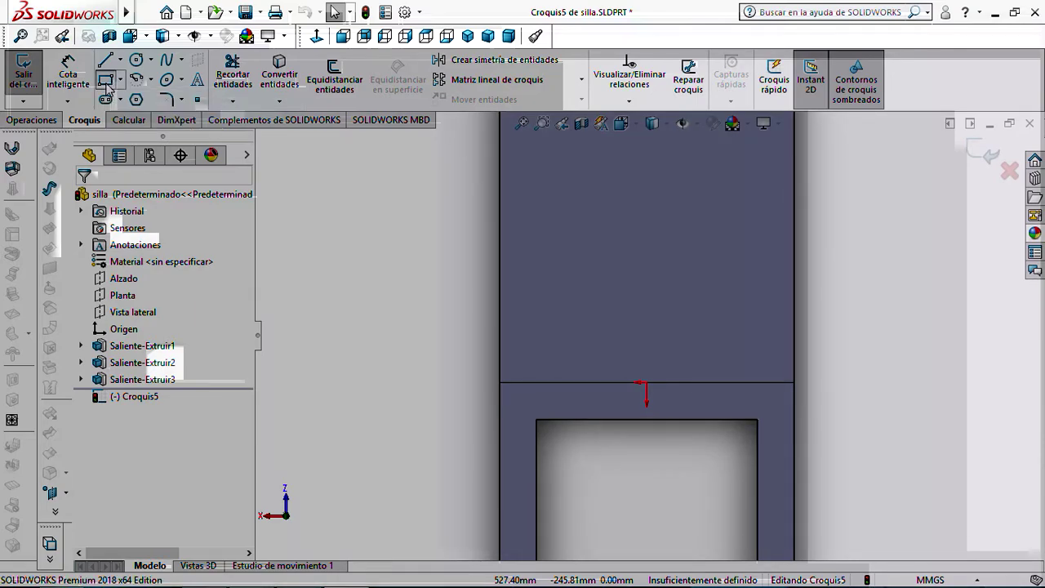
left_click(501, 383)
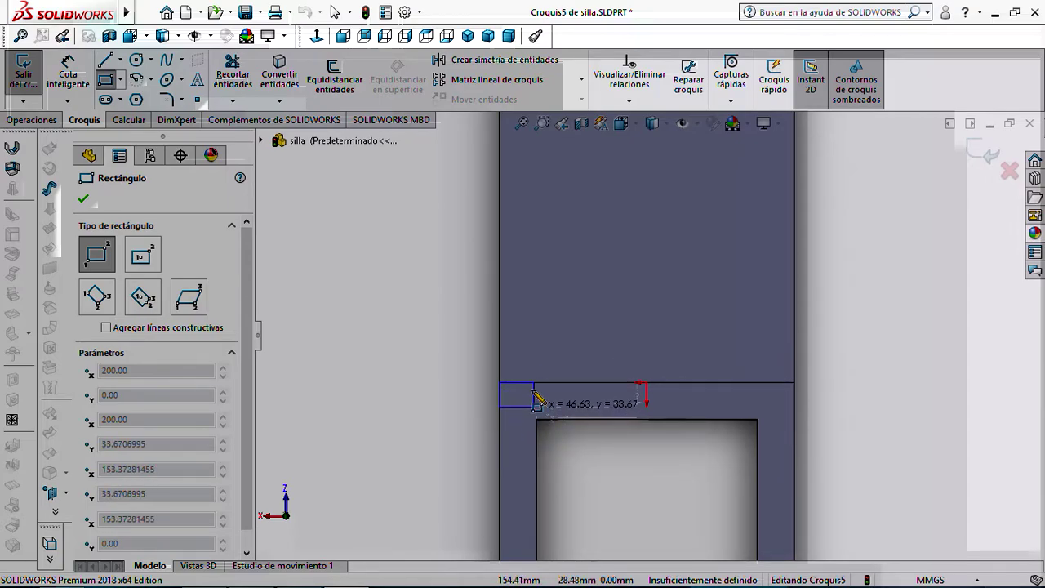
left_click(534, 290)
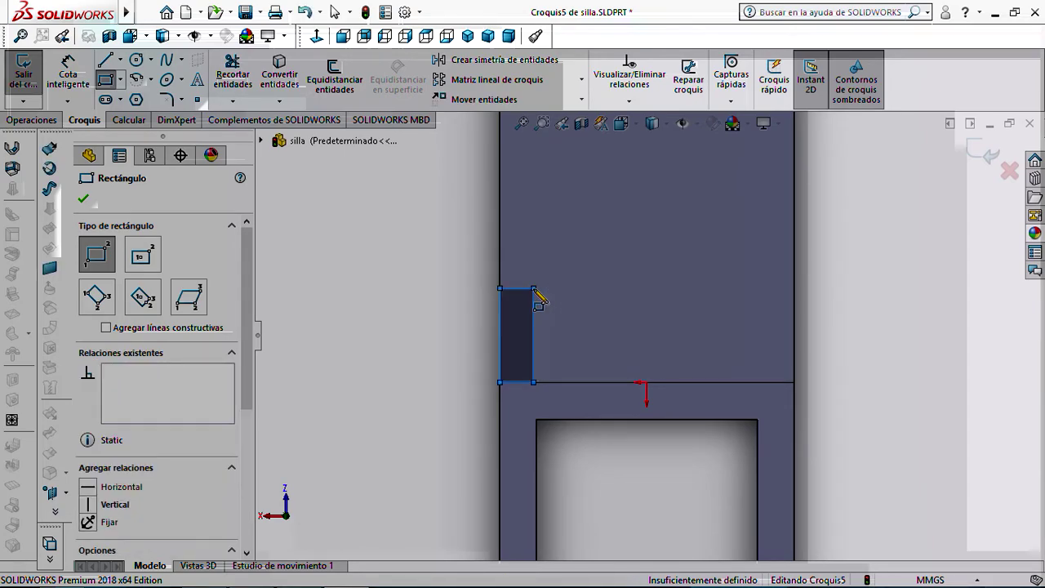
key("Escape")
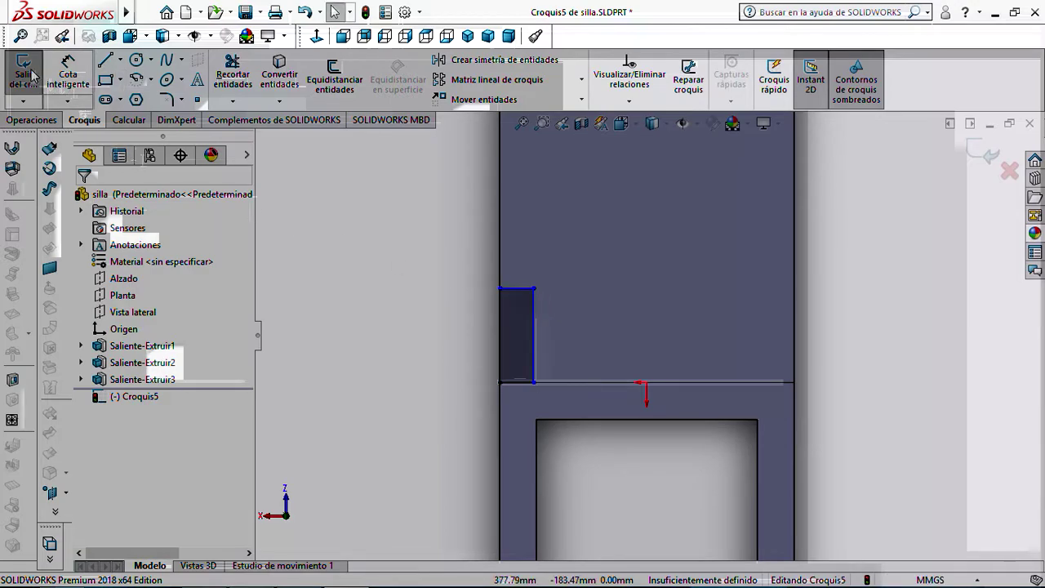
Dimension the rectangle's upper edge and set its width to 50 mm
left_click(69, 76)
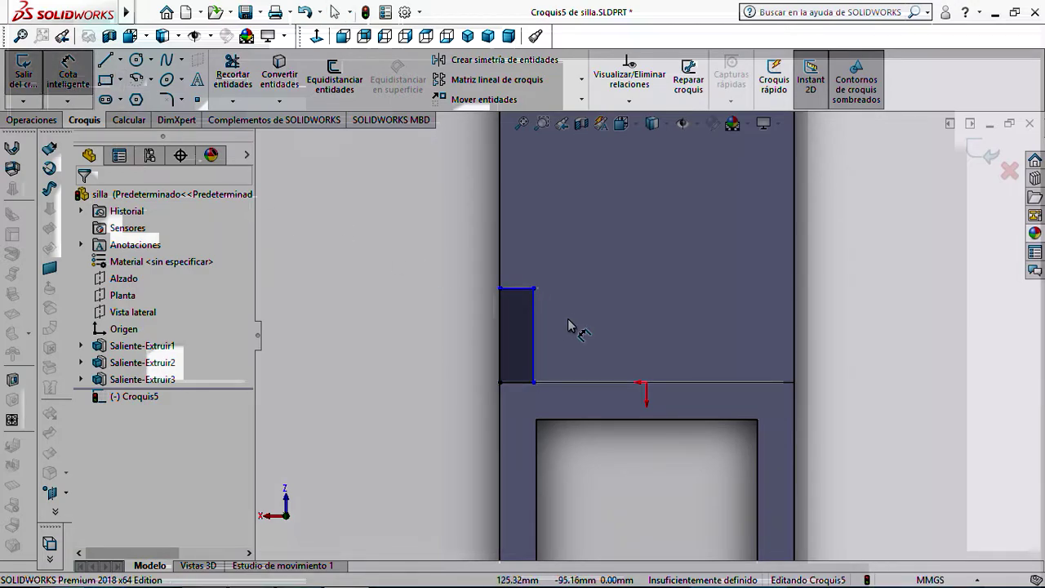
left_click(516, 294)
left_click(532, 263)
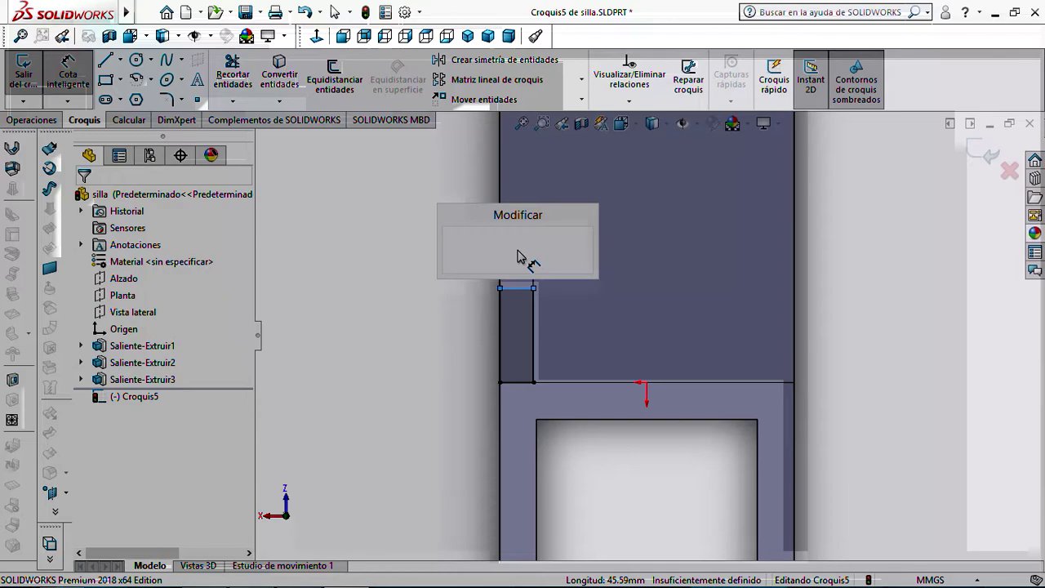
type("50")
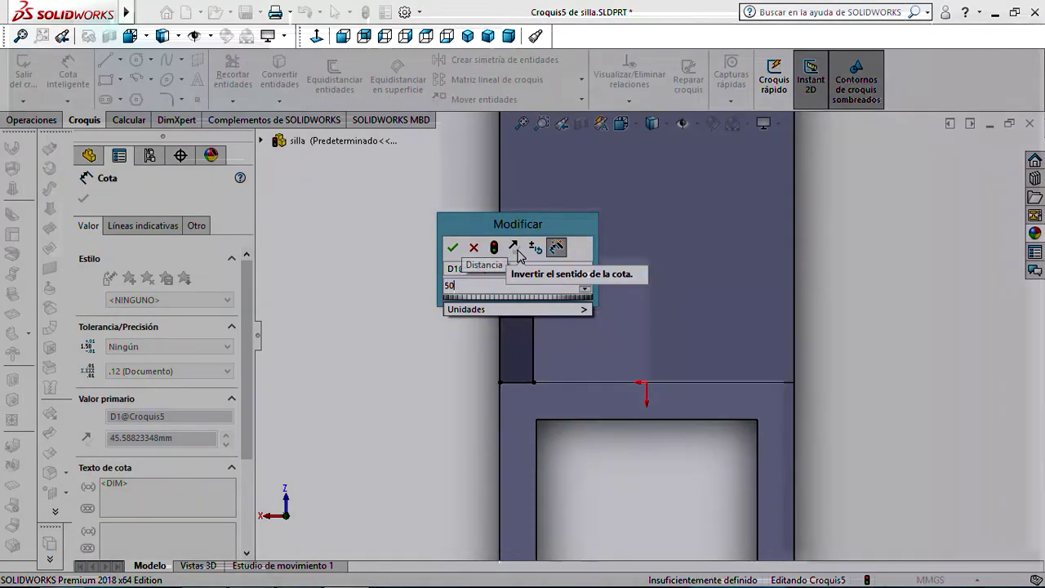
left_click(453, 247)
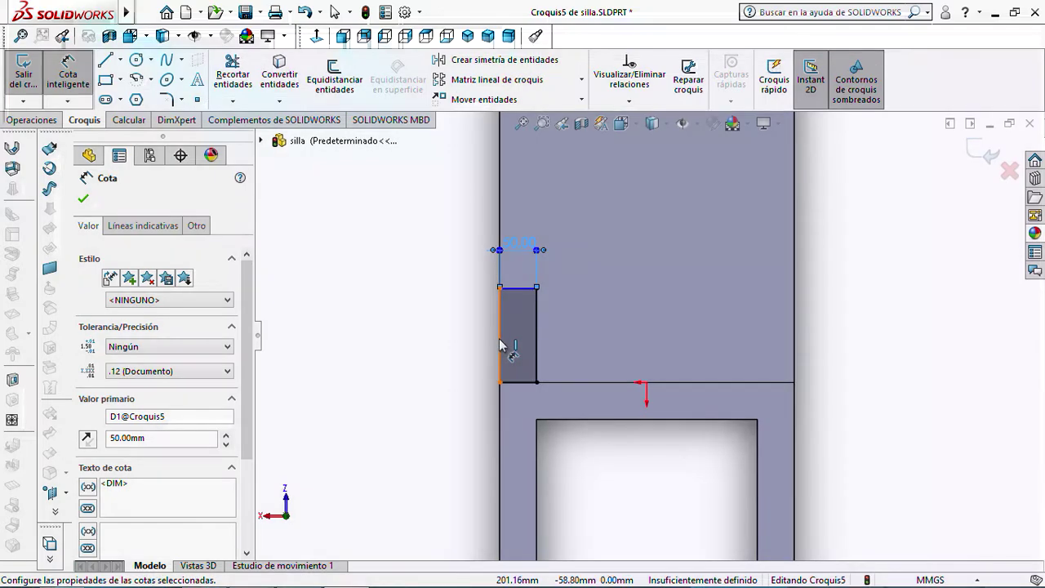
Dimension the rectangle's outer vertical side and set its height to 200 mm
left_click(500, 349)
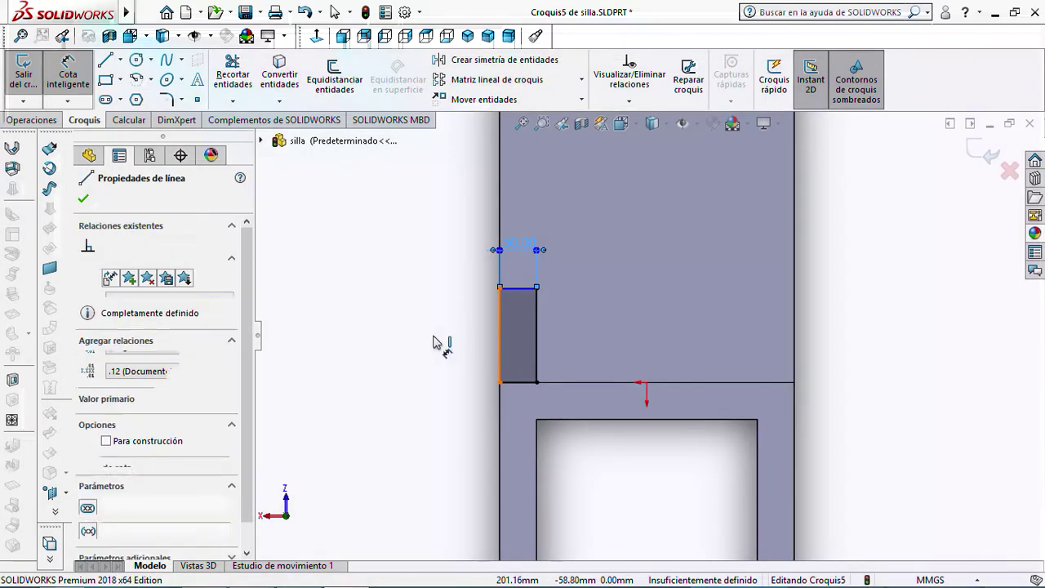
left_click(419, 343)
type("200")
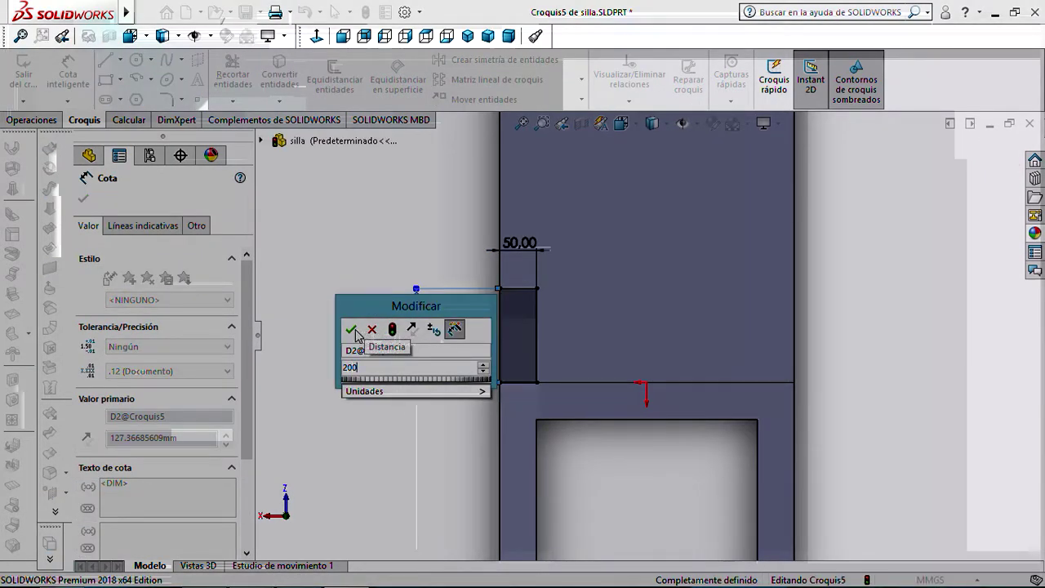
Set the height of the 50 mm wide armrest rectangle to 100 mm and close the sketch
left_click(352, 329)
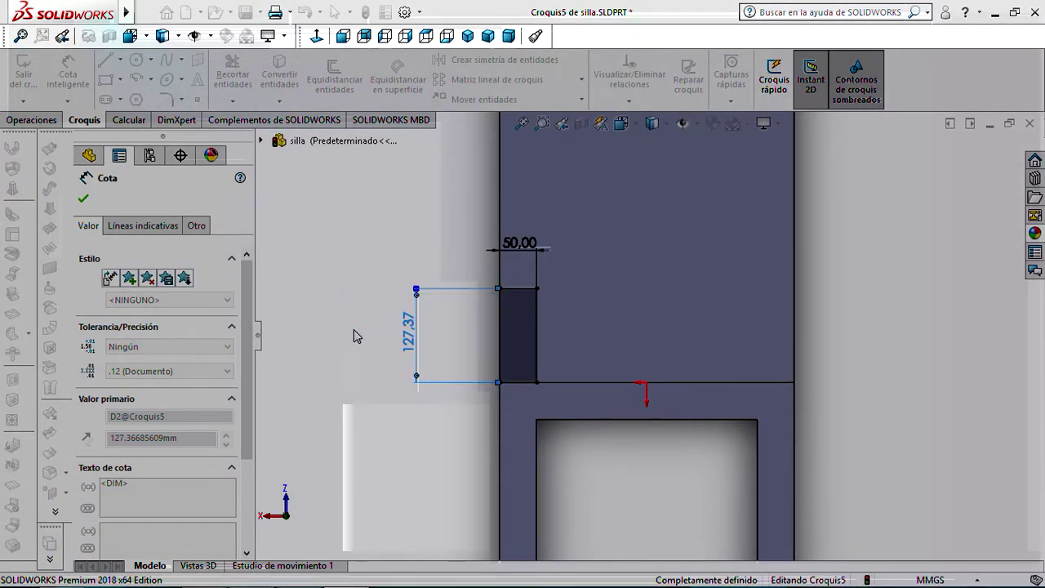
scroll(388, 317, "up", 3)
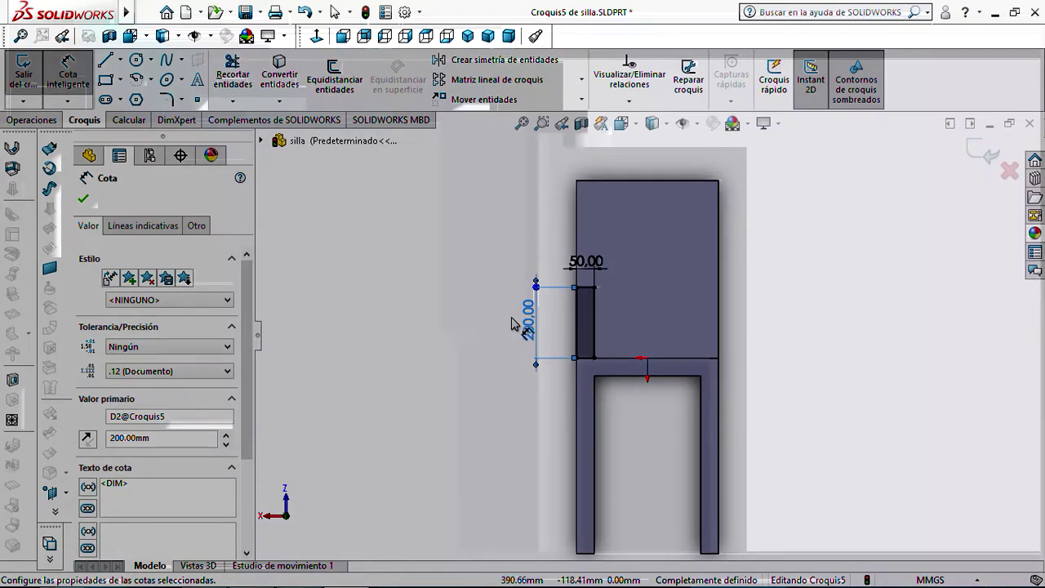
double_click(527, 323)
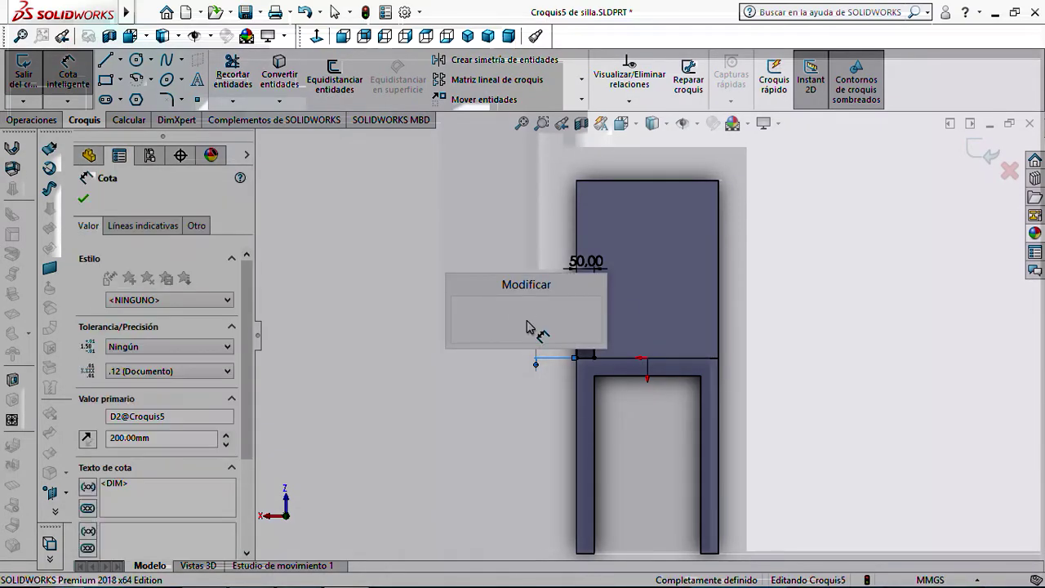
type("100")
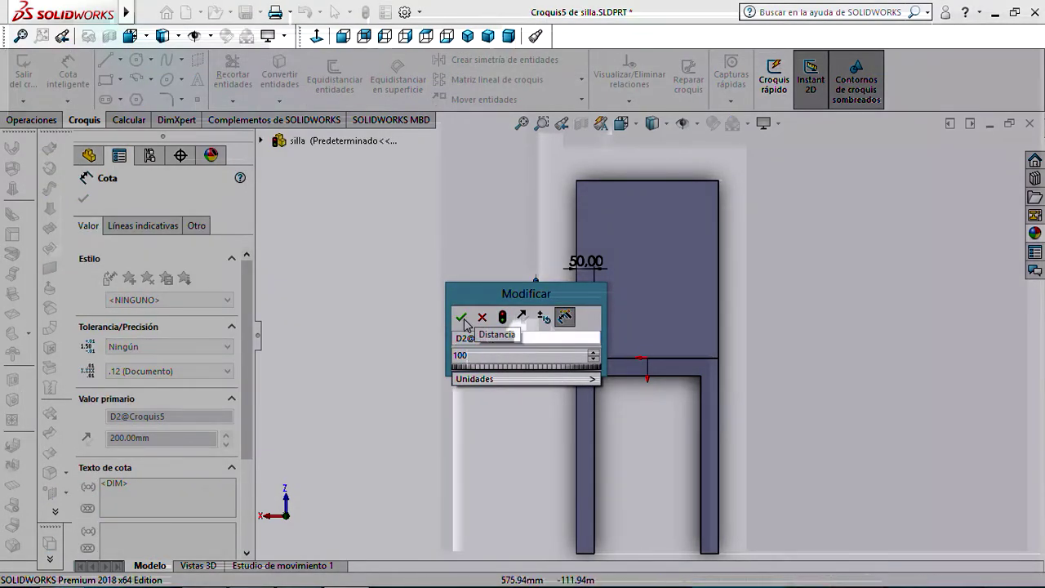
left_click(462, 317)
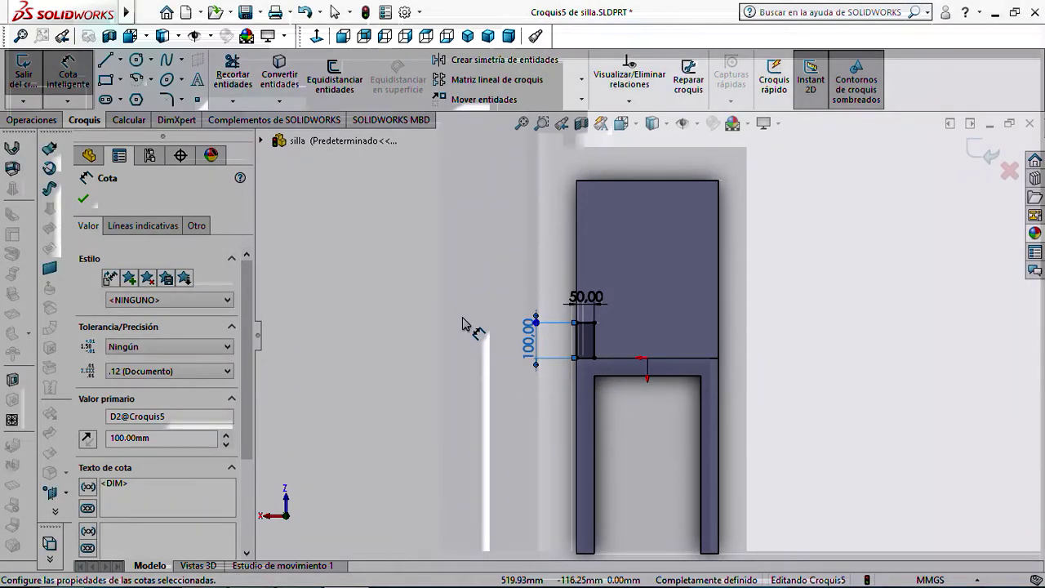
left_click(25, 78)
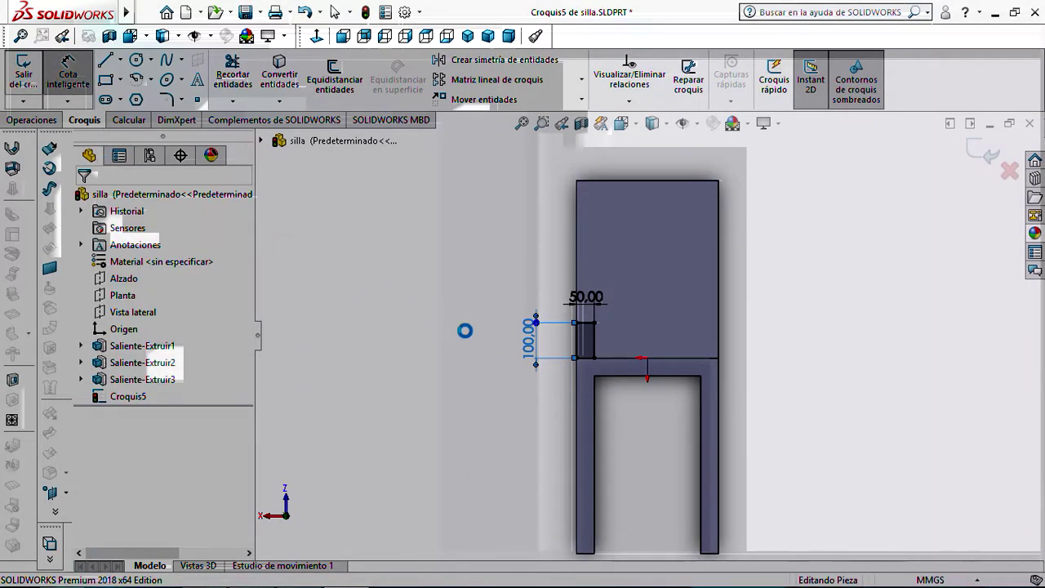
Set up a boss extrusion of the armrest sketch along the seat with a depth of 450 mm
middle_click_drag(466, 338, 507, 431)
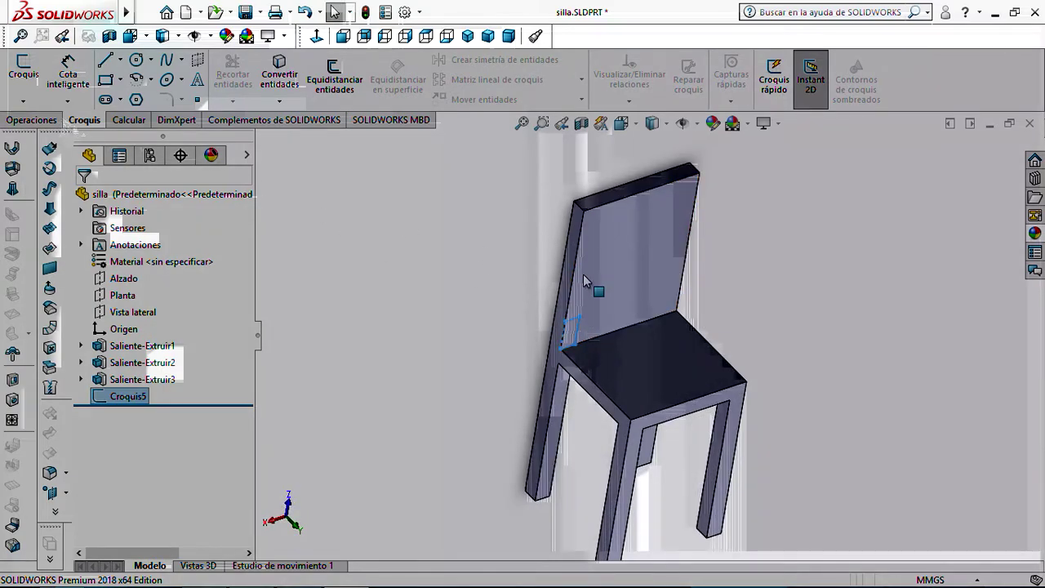
scroll(620, 357, "down", 3)
scroll(617, 361, "down", 2)
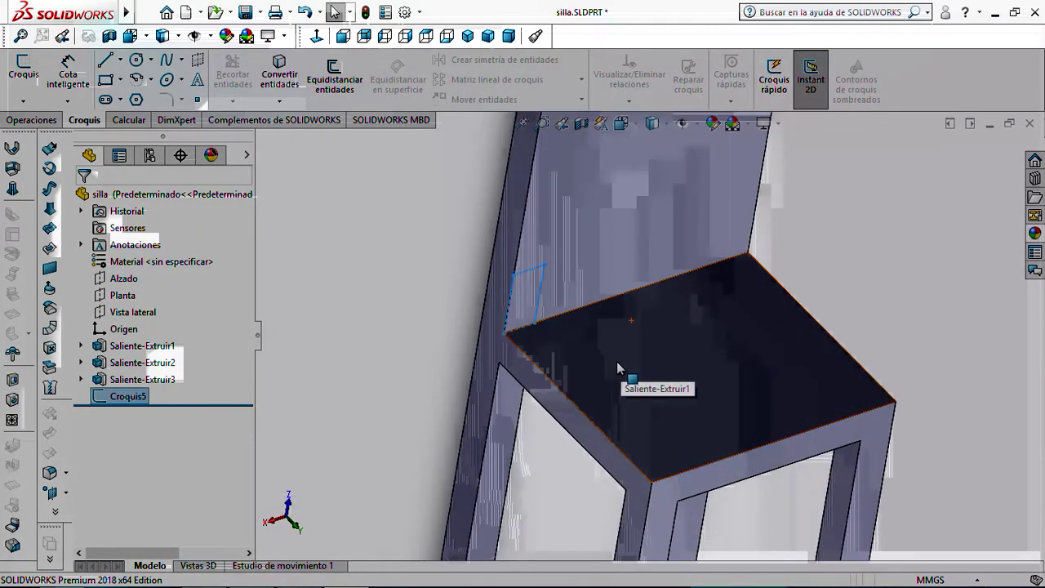
scroll(617, 361, "down", 2)
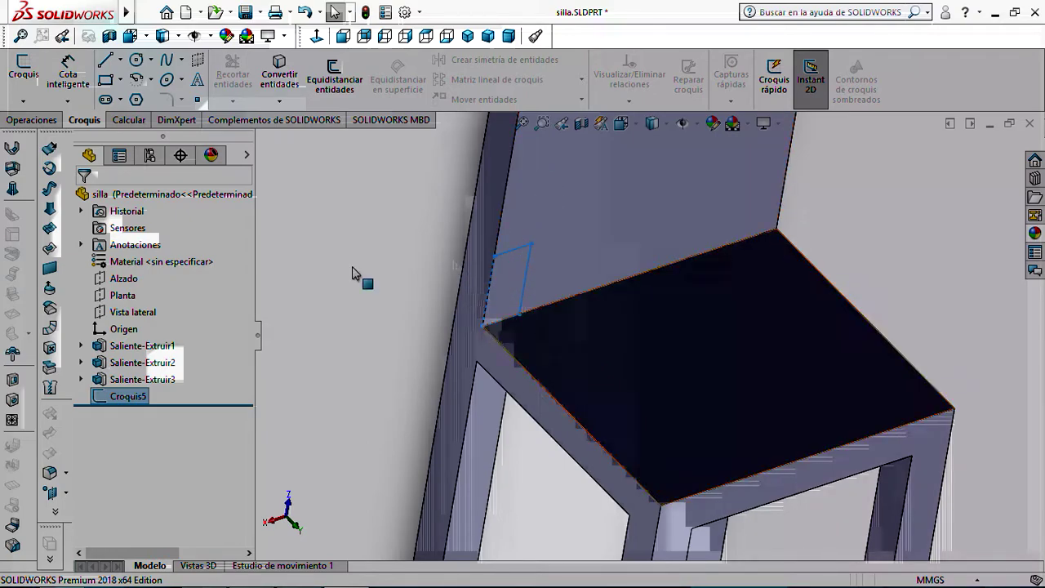
left_click(32, 120)
left_click(405, 177)
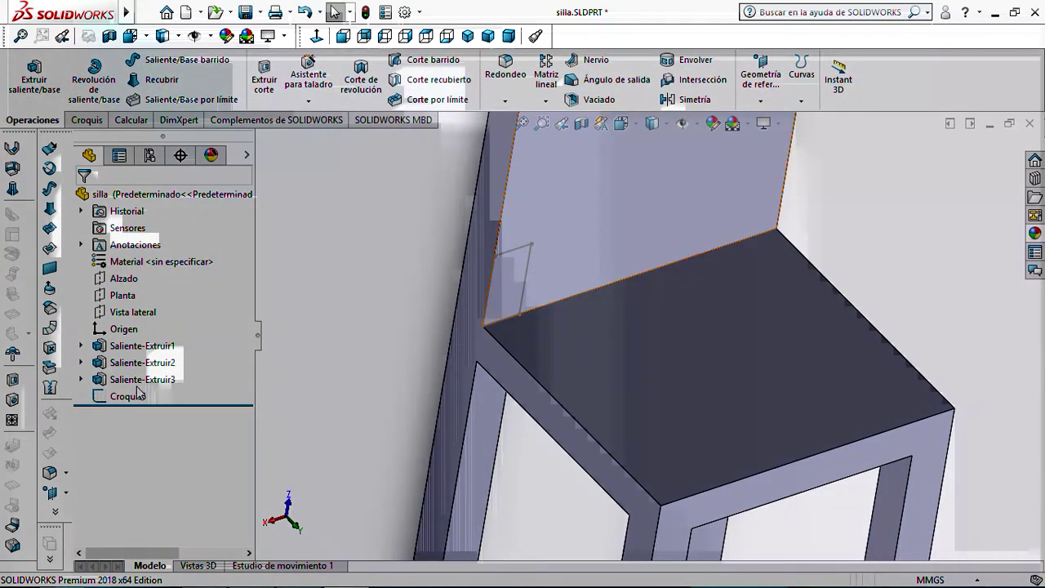
left_click(128, 396)
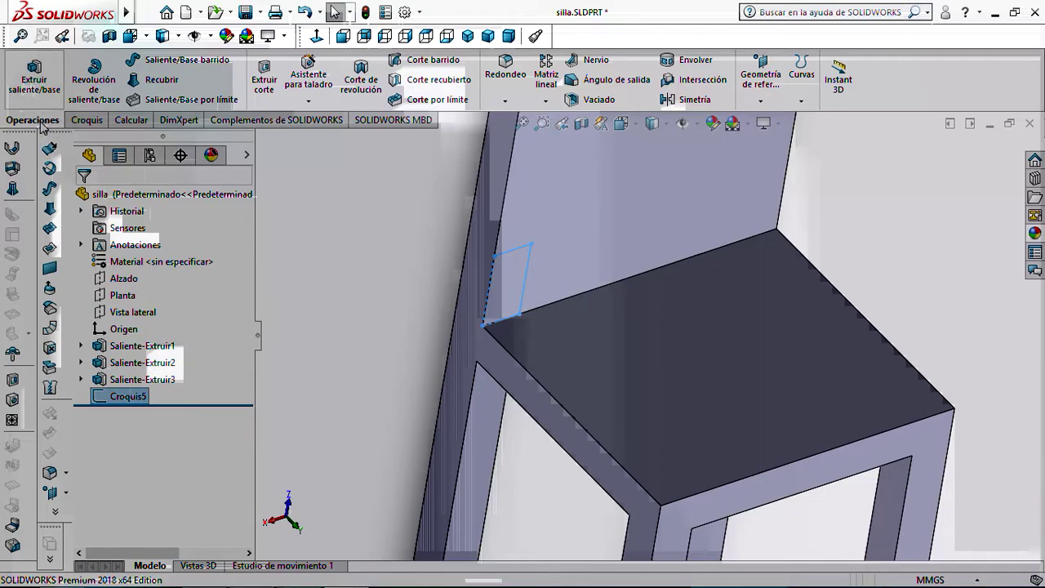
left_click(35, 74)
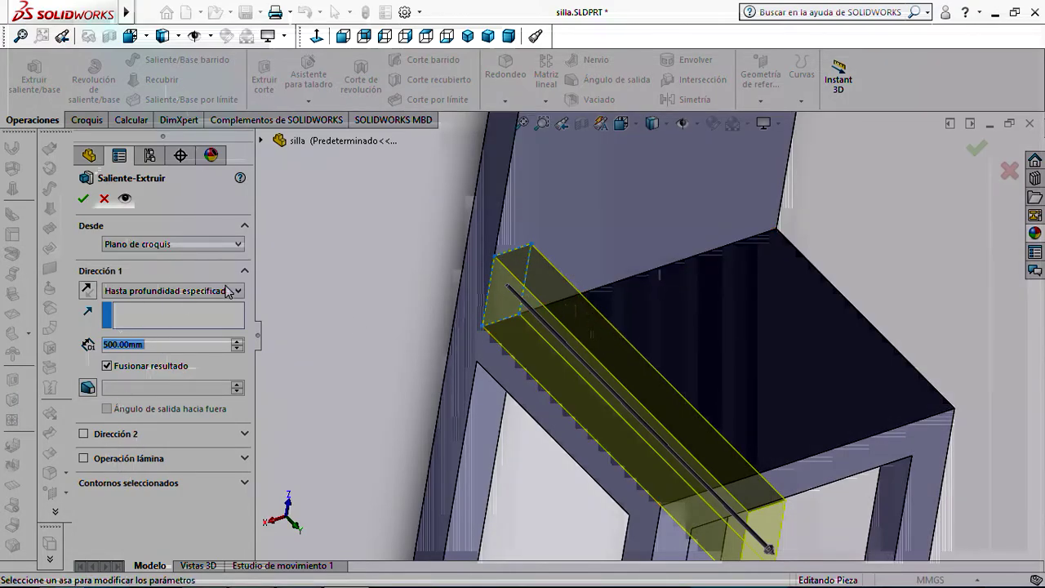
scroll(549, 343, "up", 3)
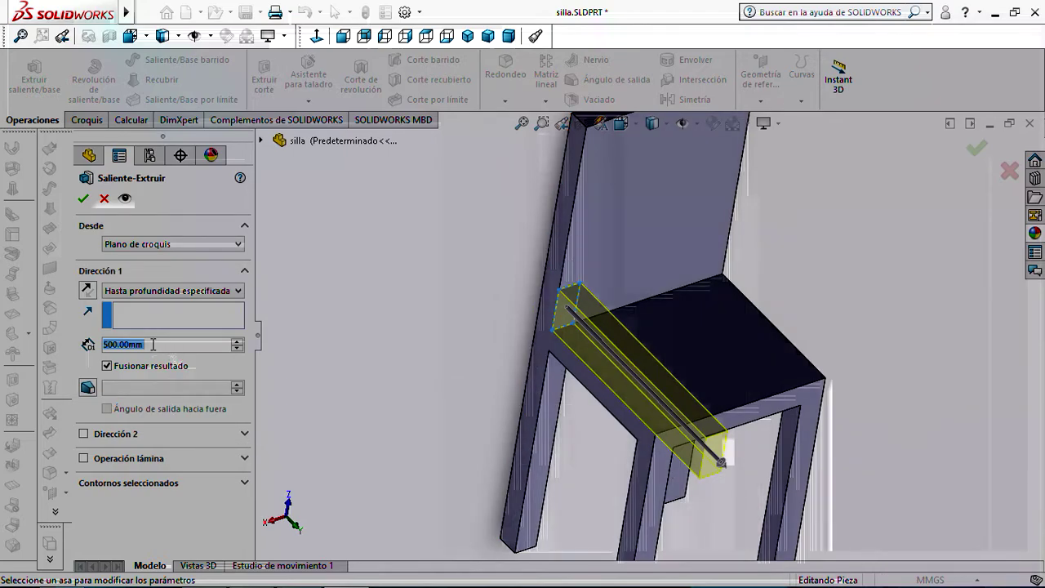
type("450")
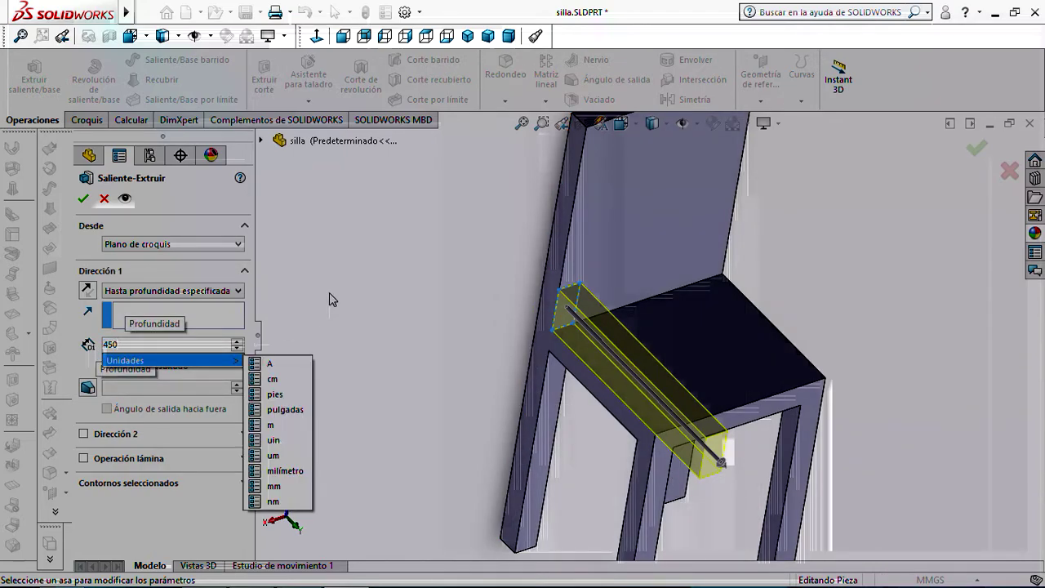
key("Return")
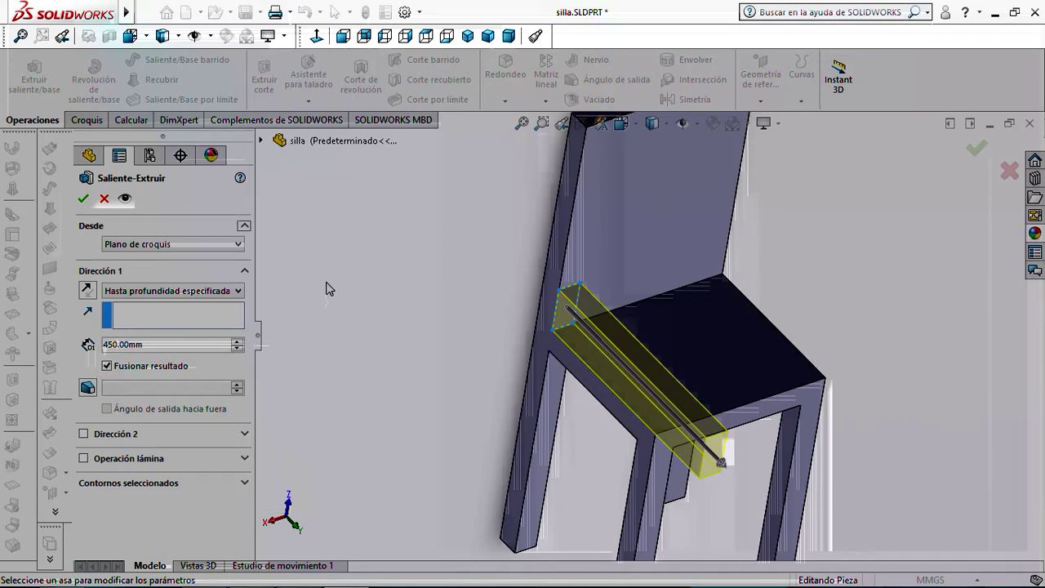
Set the armrest extrusion depth to 350 mm and accept the feature
left_click(154, 344)
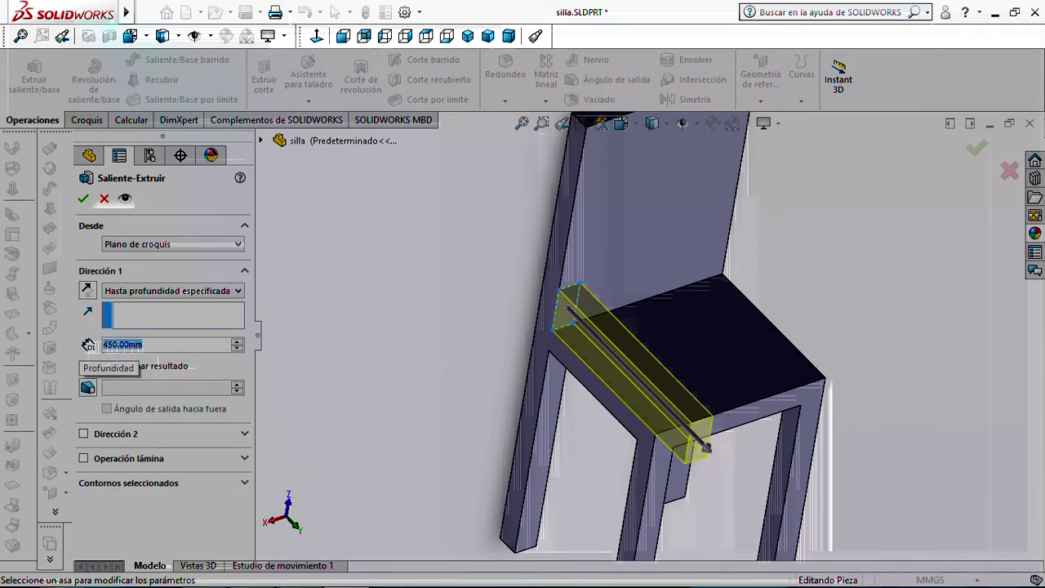
type("350")
key("Return")
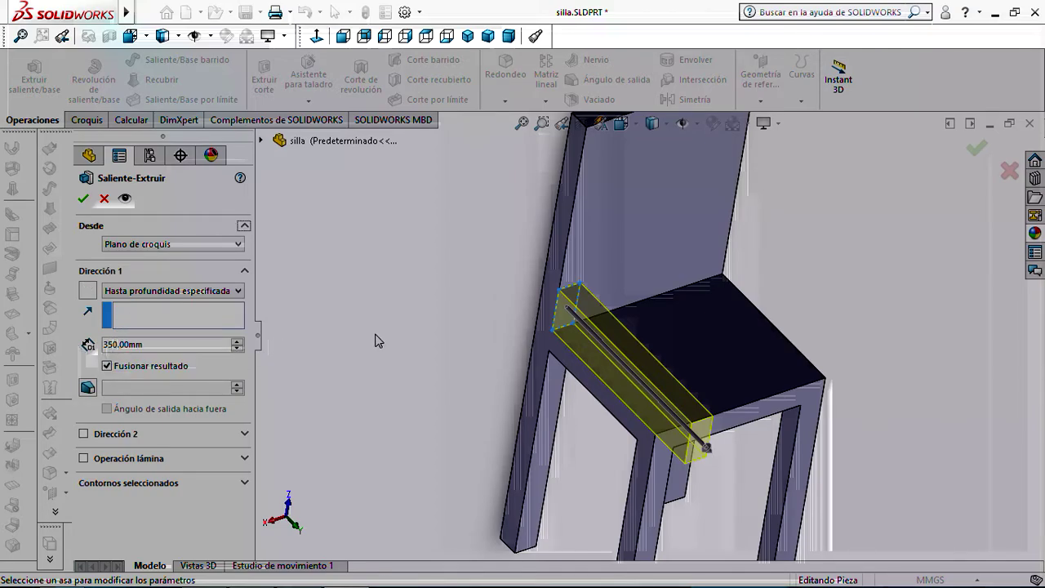
middle_click_drag(425, 354, 331, 345)
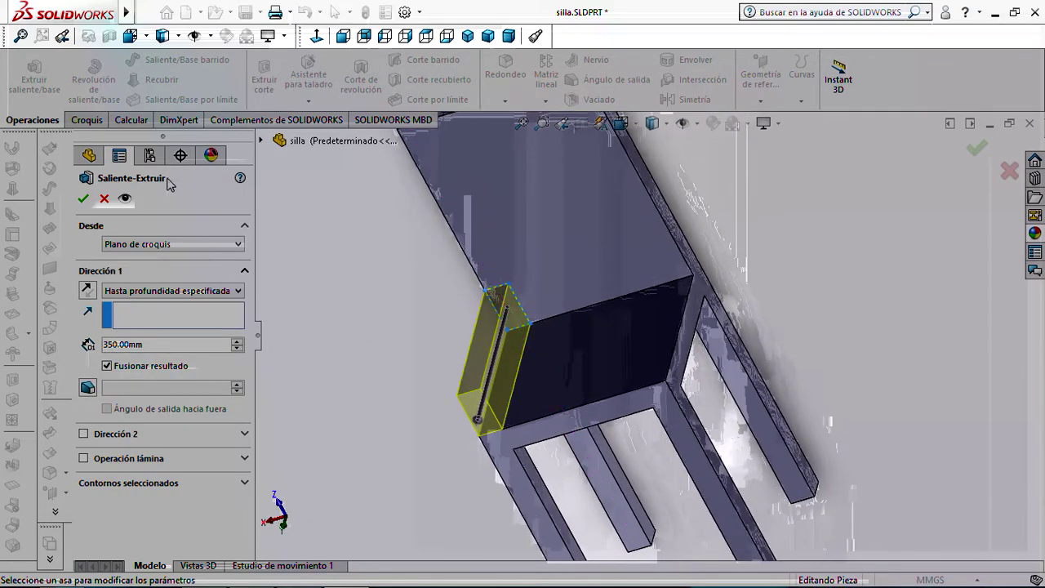
left_click(83, 198)
middle_click_drag(415, 305, 404, 356)
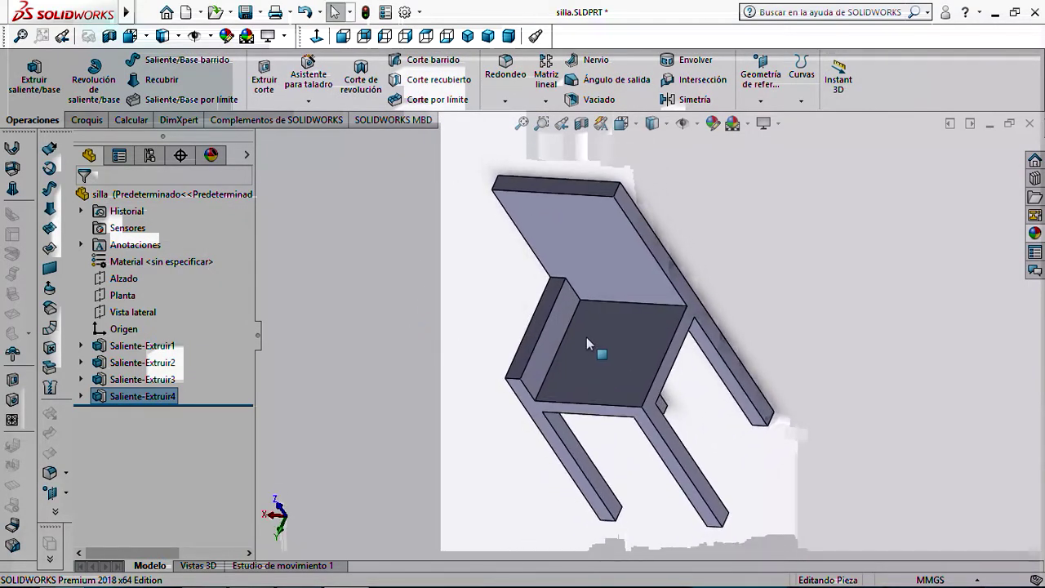
scroll(586, 334, "down", 6)
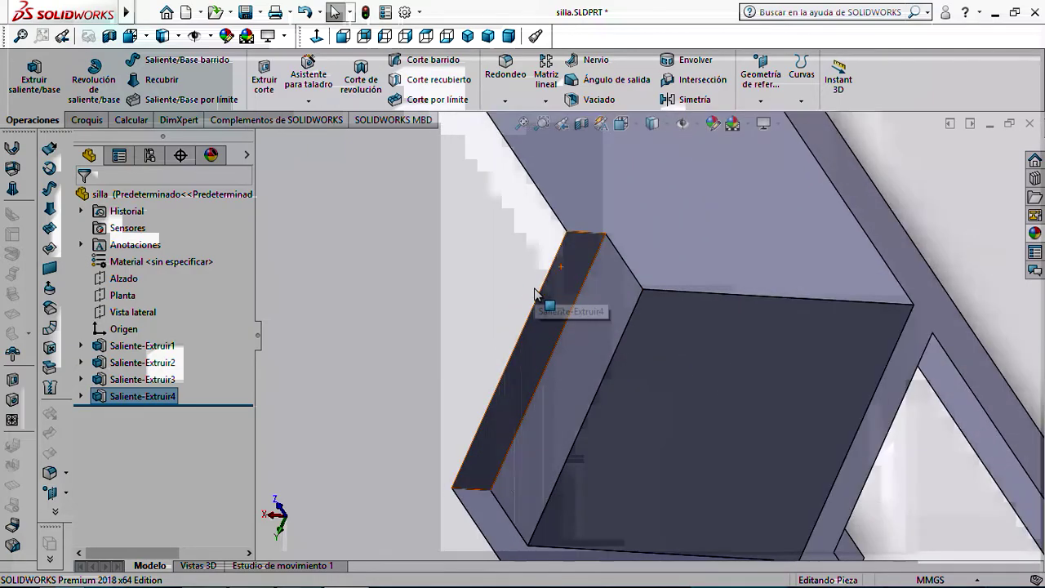
scroll(621, 319, "up", 5)
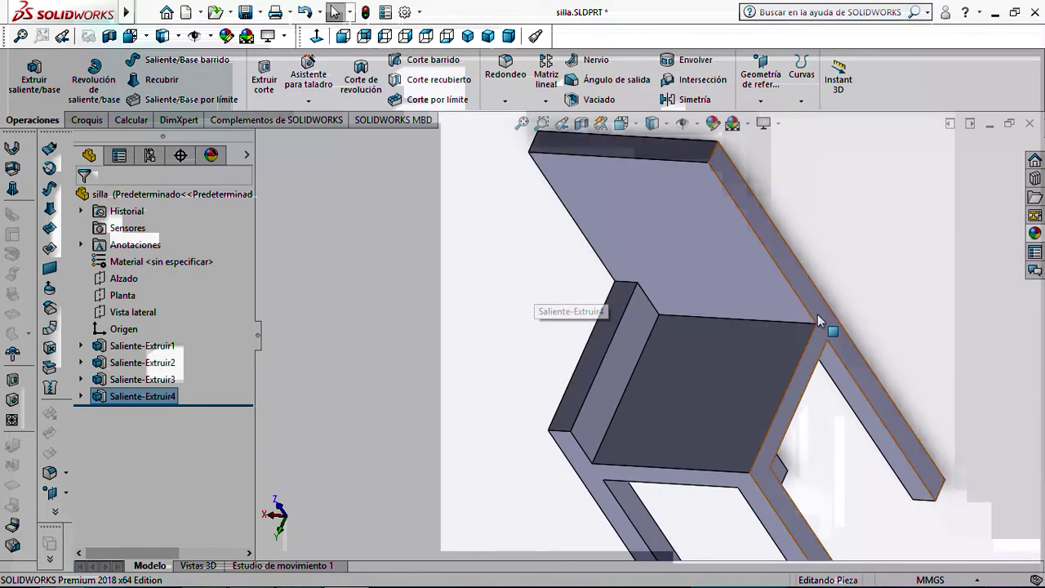
scroll(817, 323, "up", 3)
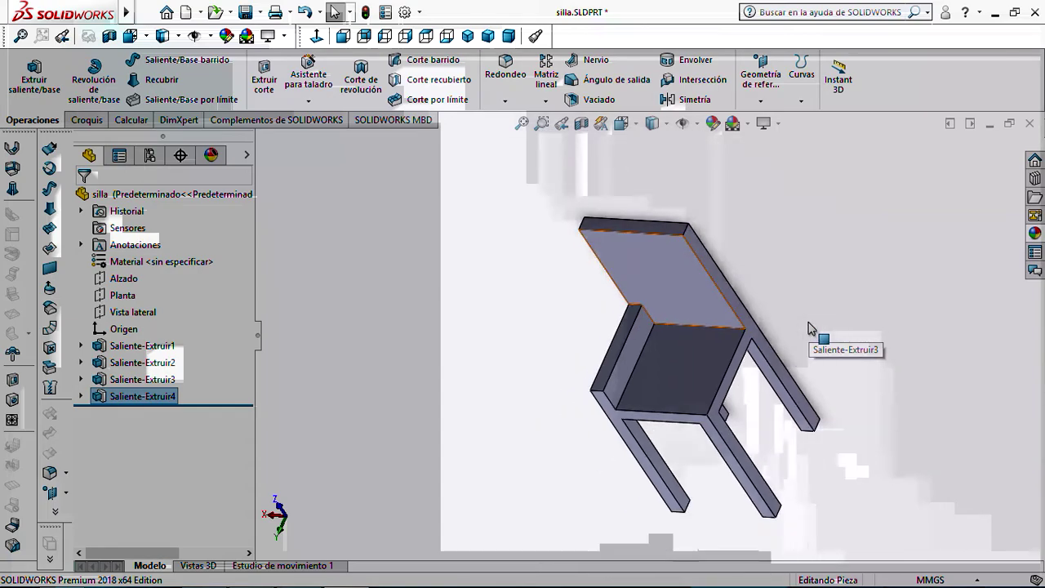
scroll(808, 327, "up", 1)
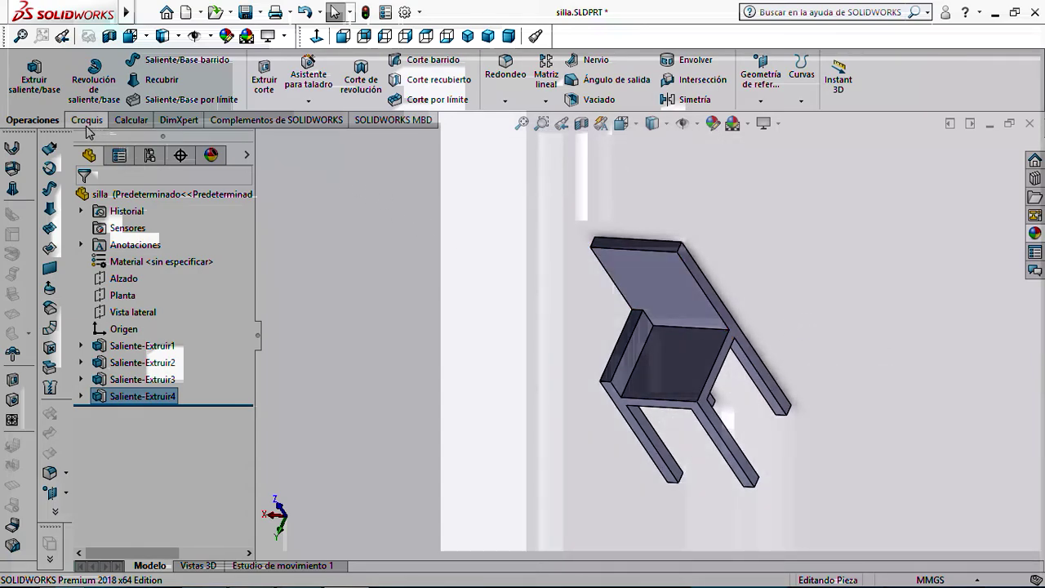
left_click(86, 126)
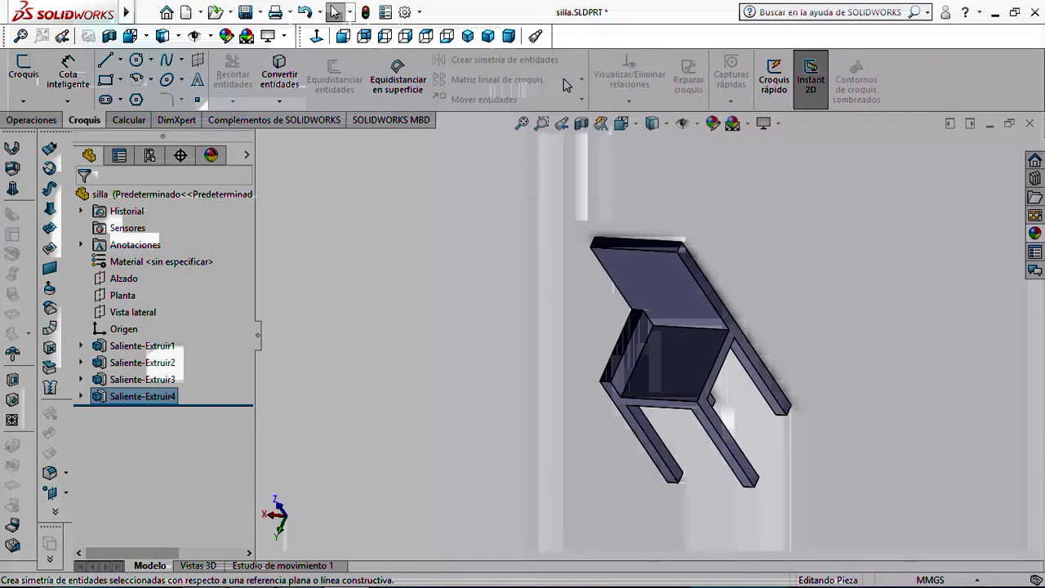
left_click(27, 122)
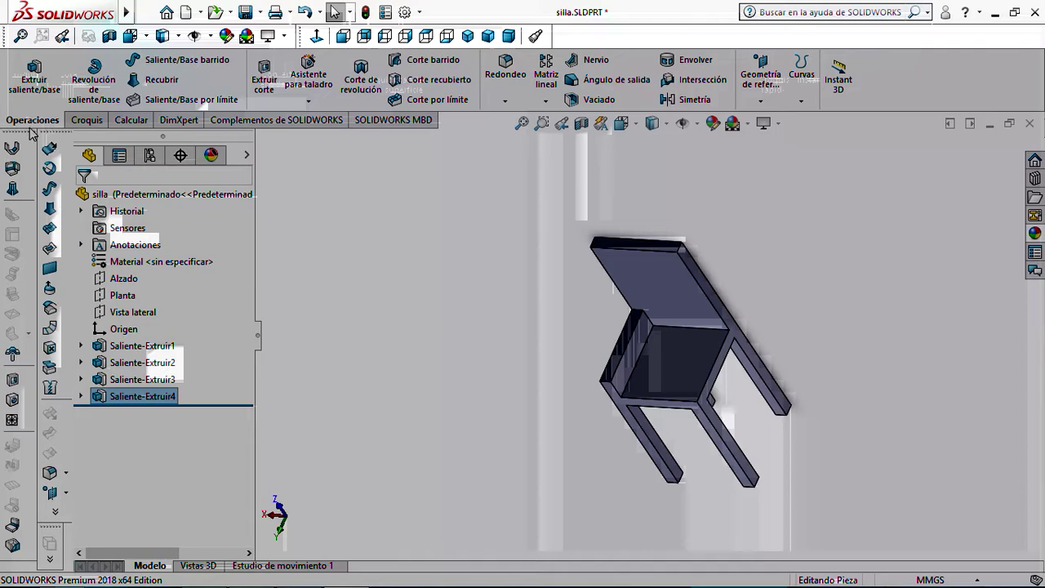
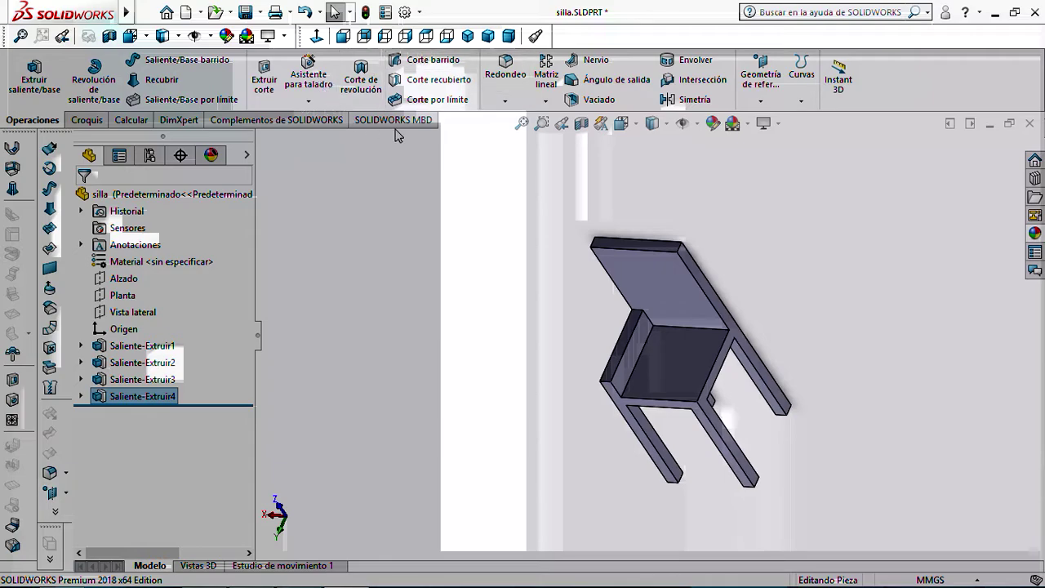
Start a Simetría (mirror) feature for the armrest extrusion using the Vista lateral plane as the mirror plane
left_click(545, 103)
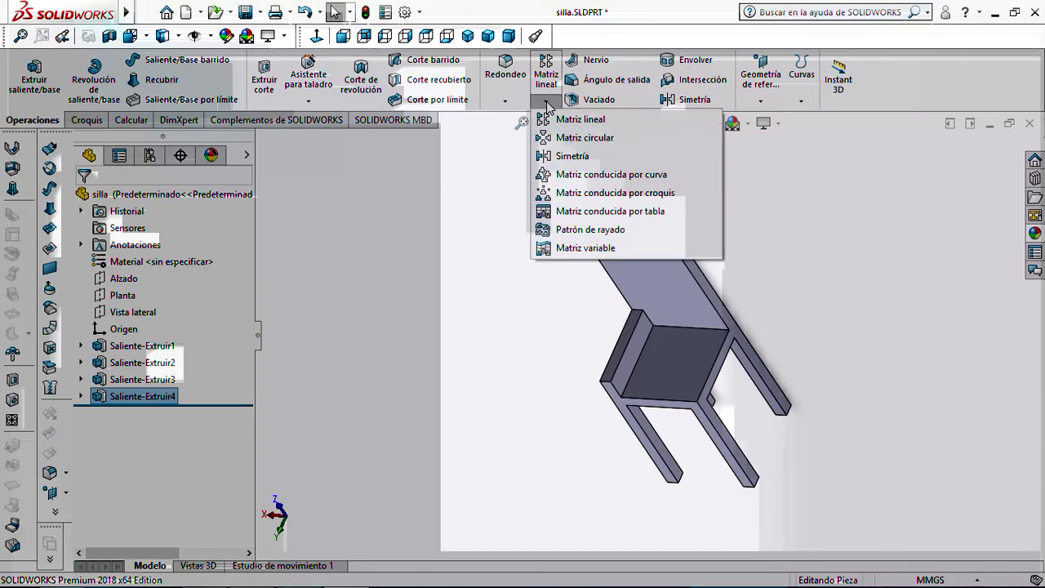
left_click(570, 156)
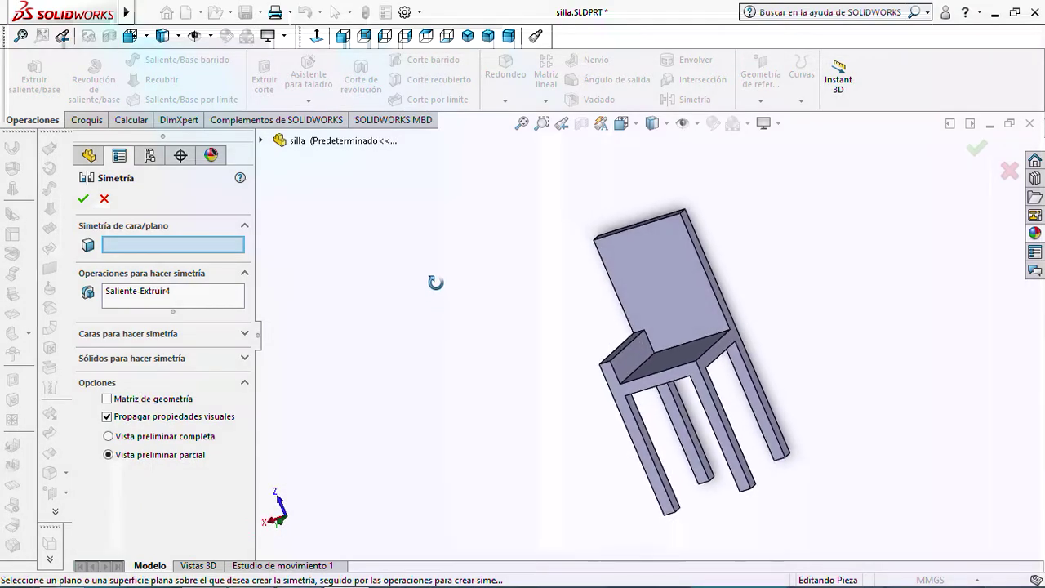
middle_click_drag(434, 283, 433, 359)
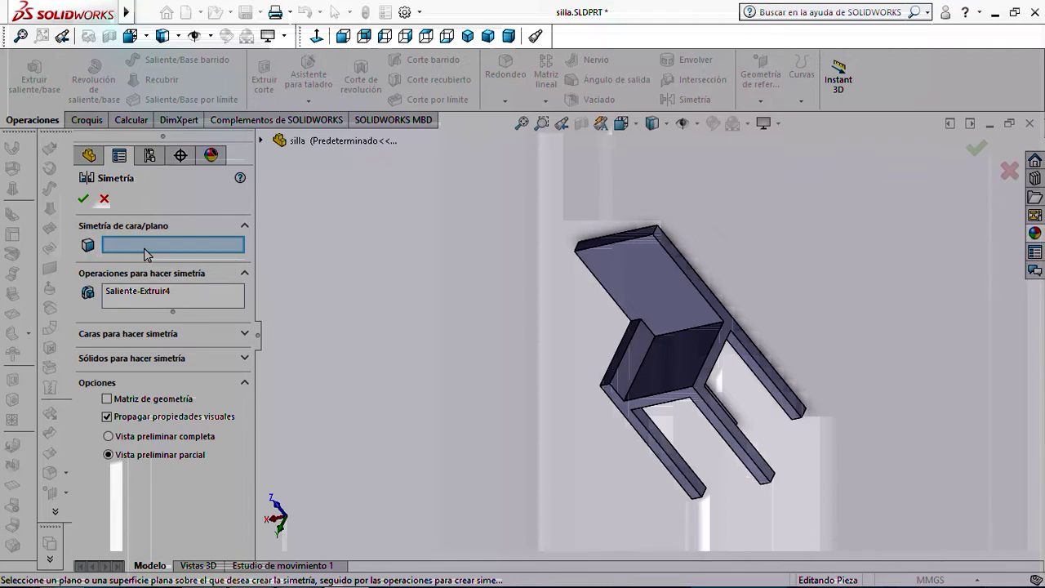
left_click(261, 140)
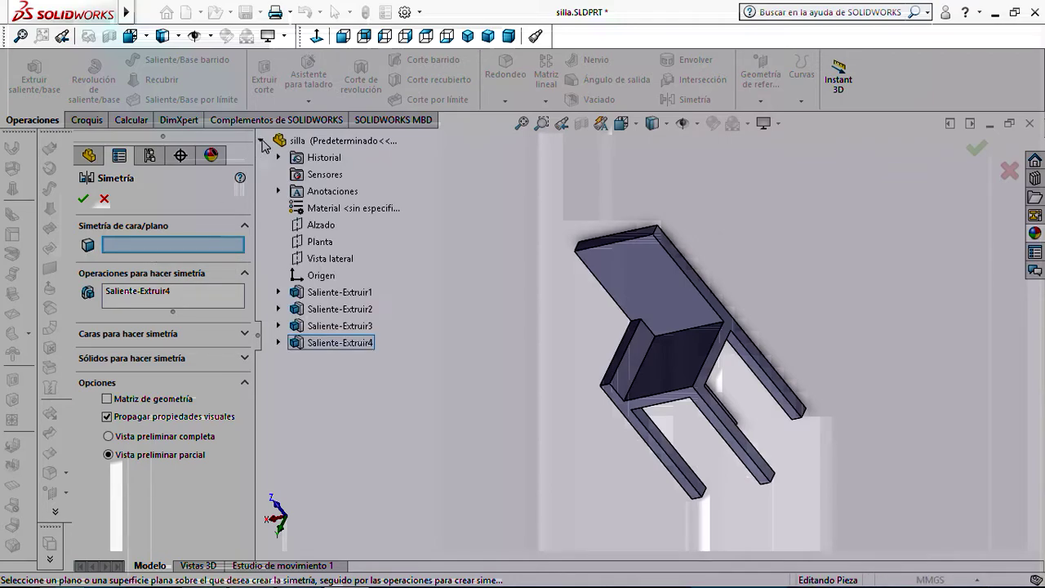
left_click(301, 260)
middle_click_drag(509, 315, 561, 264)
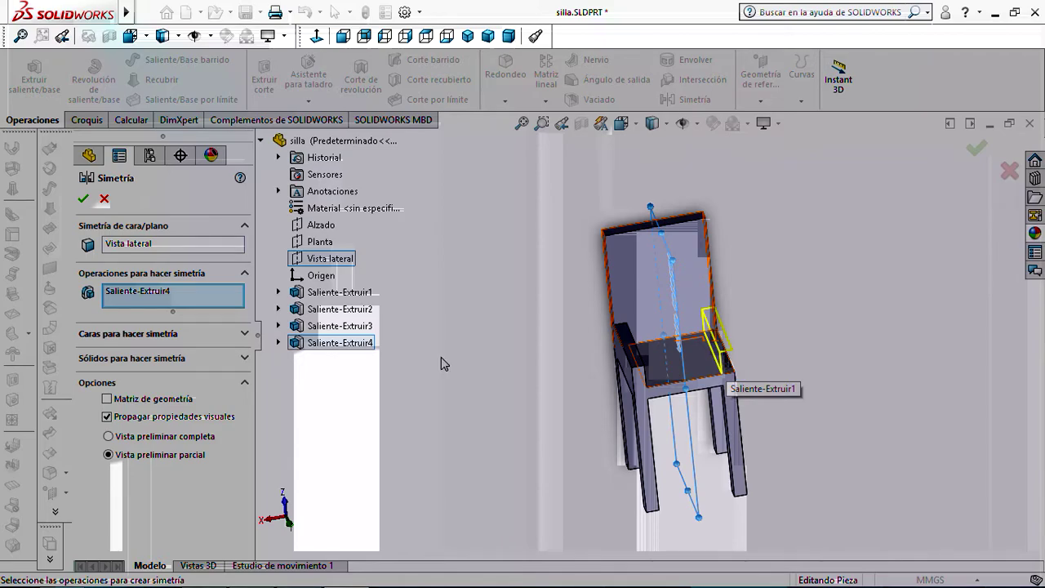
Clear the features to mirror, reselect the armrest extrusion Saliente-Extruir4, and accept the mirror
left_click(163, 294)
right_click(160, 296)
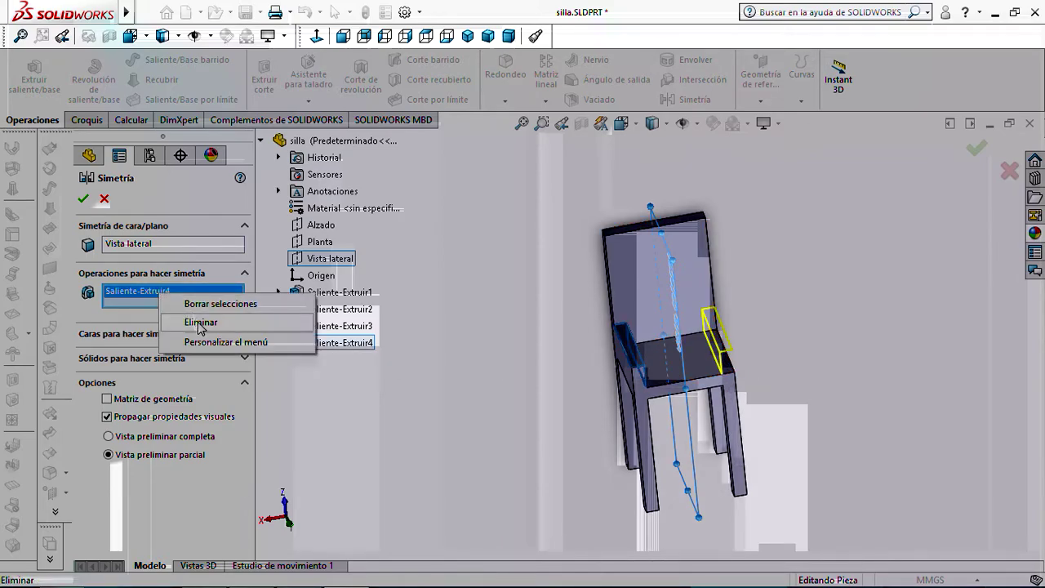
left_click(200, 323)
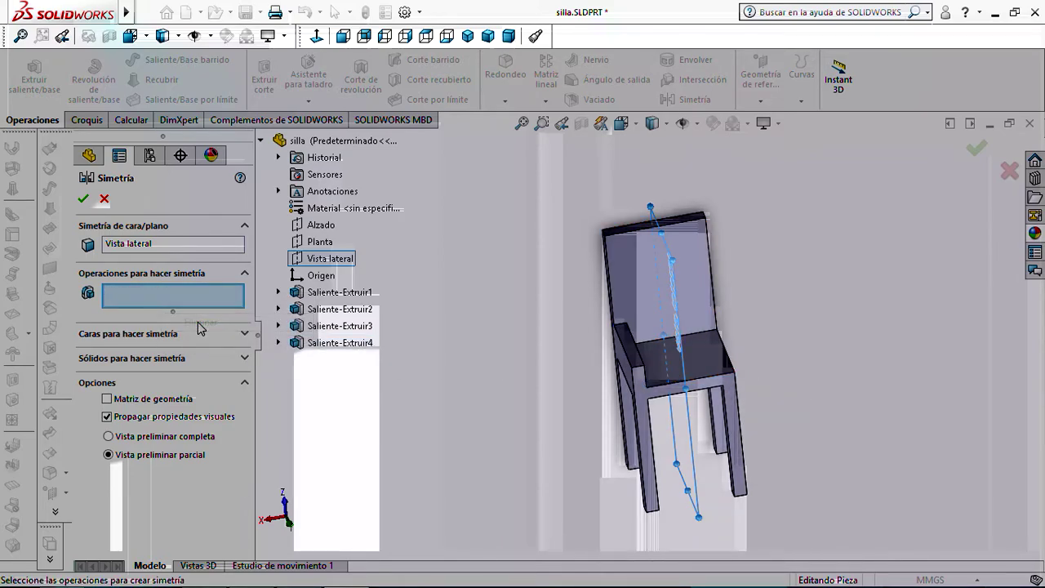
left_click(313, 344)
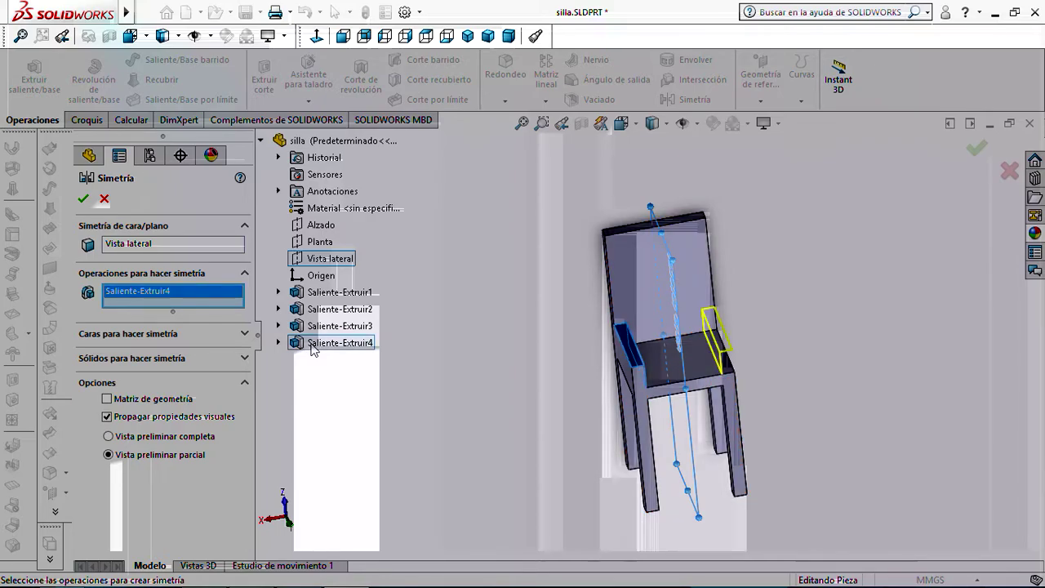
left_click(84, 200)
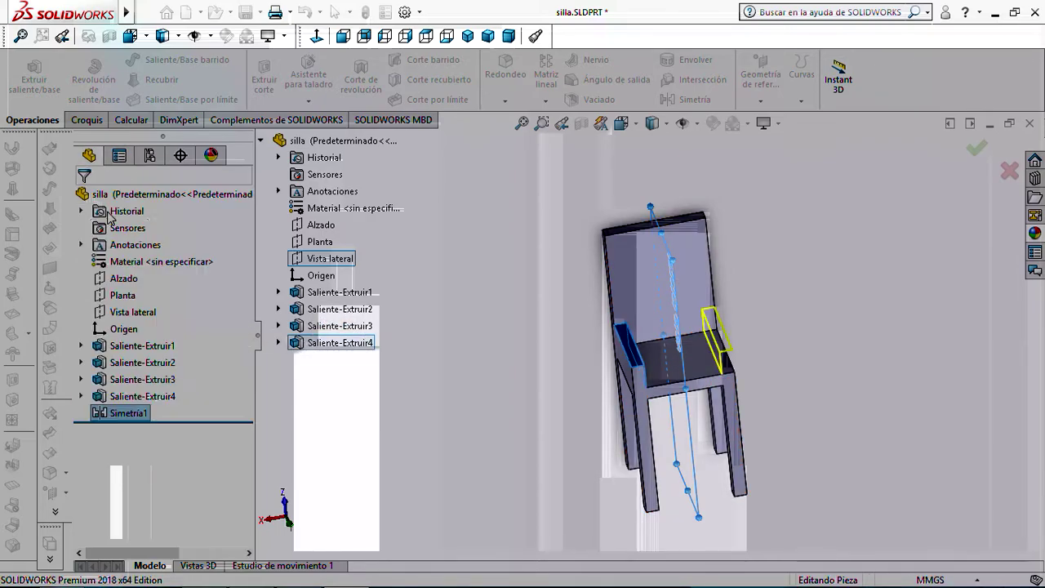
middle_click_drag(600, 292, 553, 334)
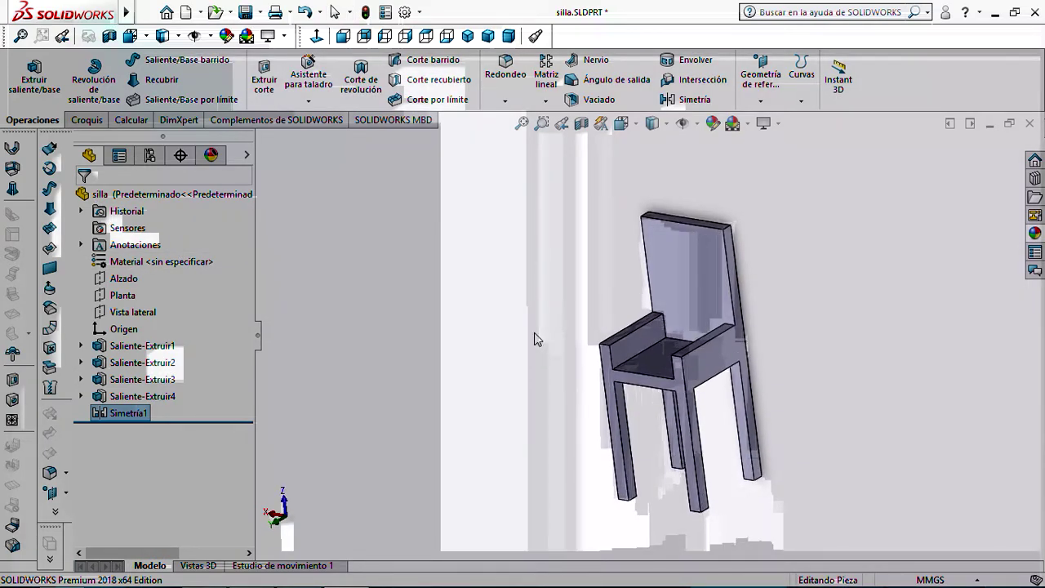
left_click(546, 101)
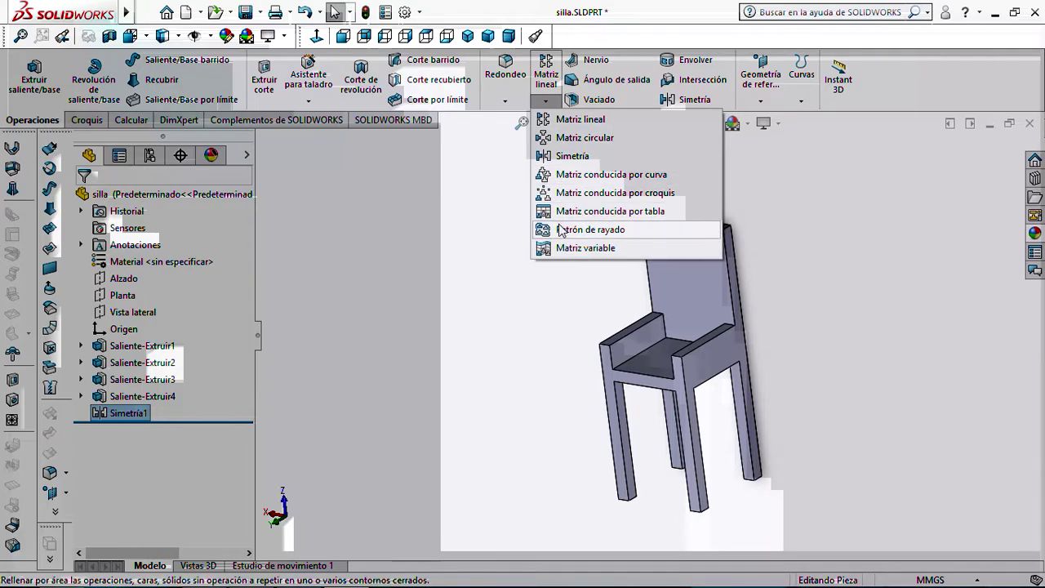
mouse_move(454, 297)
middle_mouse_down()
mouse_move(523, 253)
mouse_move(459, 327)
mouse_move(438, 330)
mouse_move(463, 304)
middle_mouse_up()
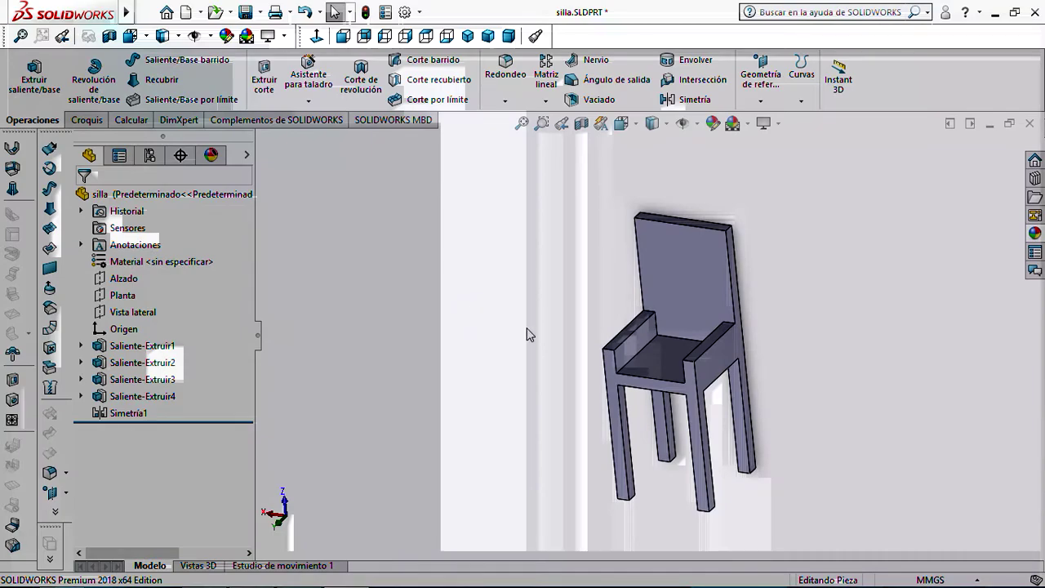
scroll(639, 334, "down", 5)
scroll(639, 334, "up", 2)
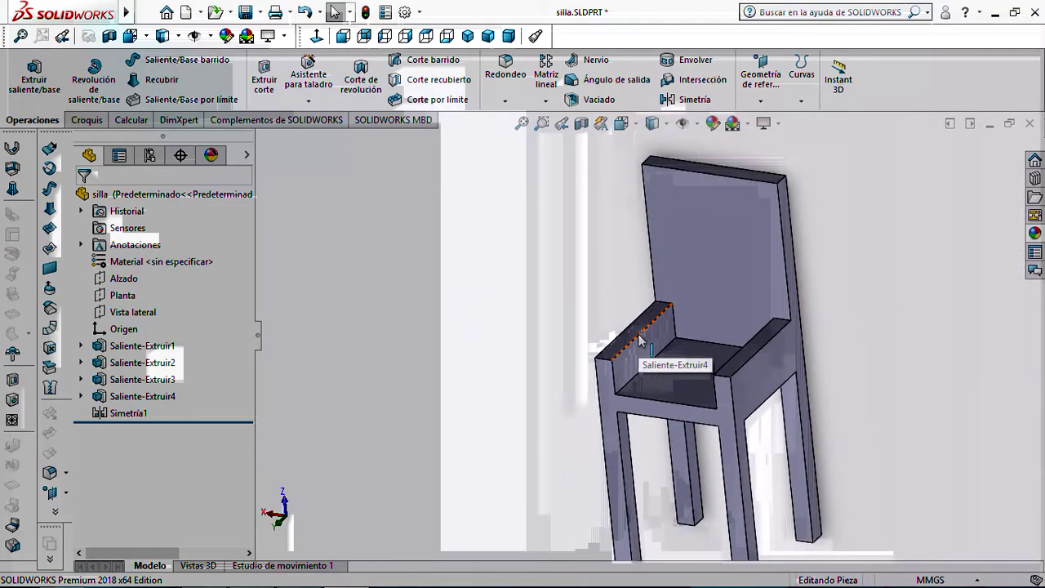
scroll(639, 334, "up", 2)
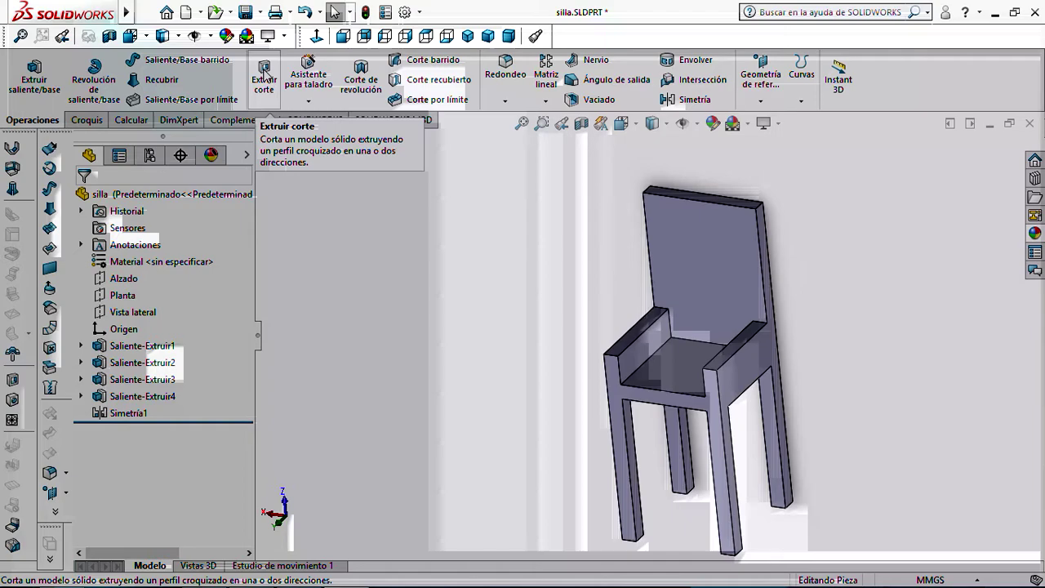
Start a sketch on the front face of the chair's backrest and orient the view face-on to it
middle_click_drag(474, 236, 518, 182)
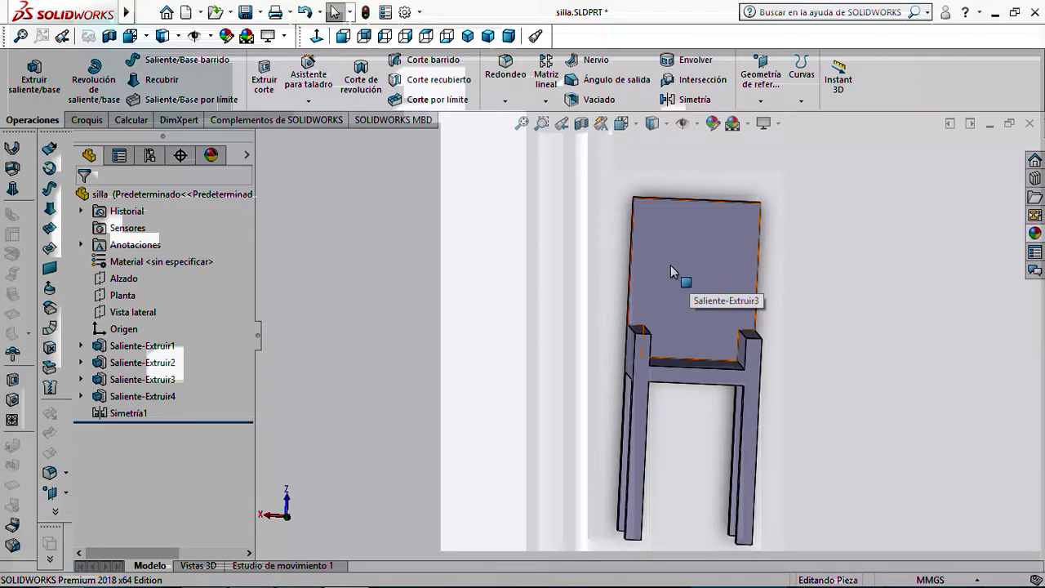
middle_click_drag(522, 264, 501, 261)
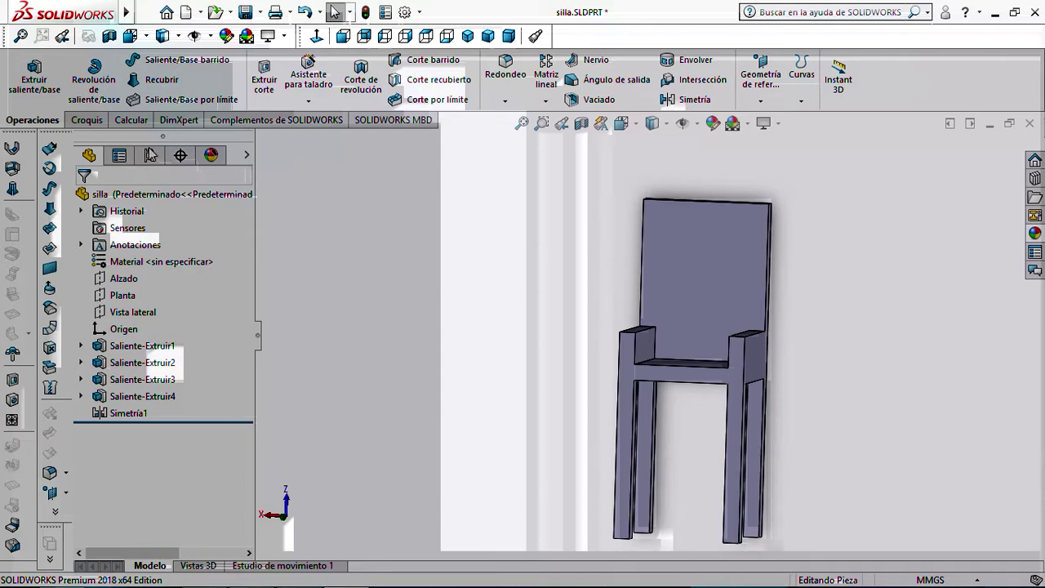
left_click(86, 121)
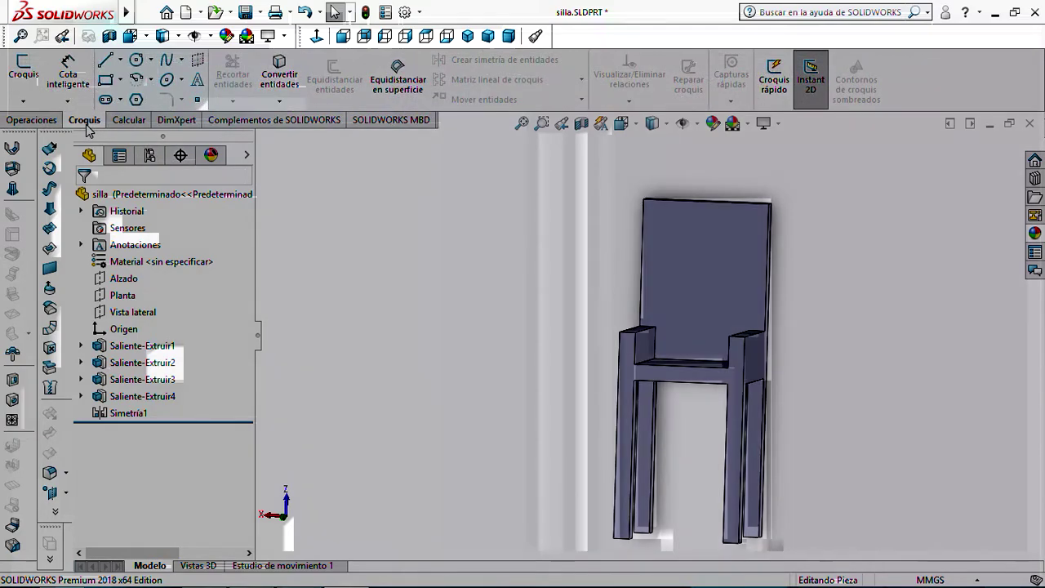
left_click(30, 74)
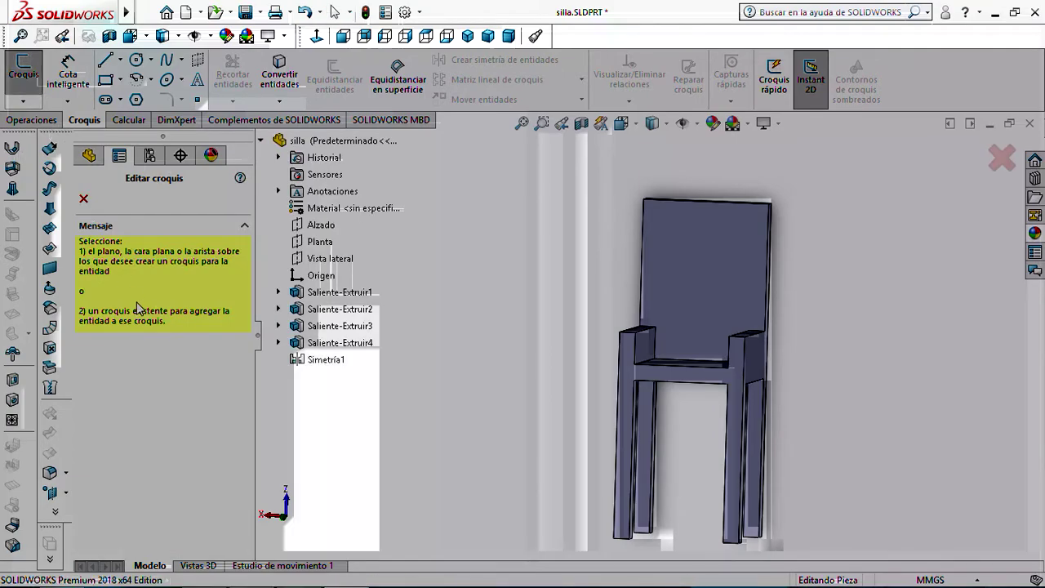
middle_click_drag(555, 296, 553, 350)
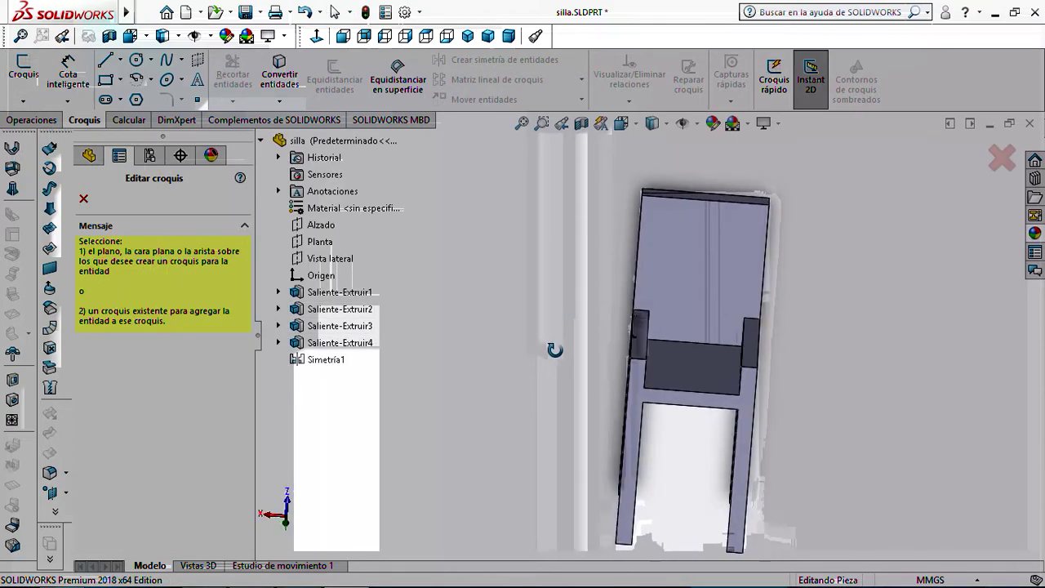
left_click(708, 271)
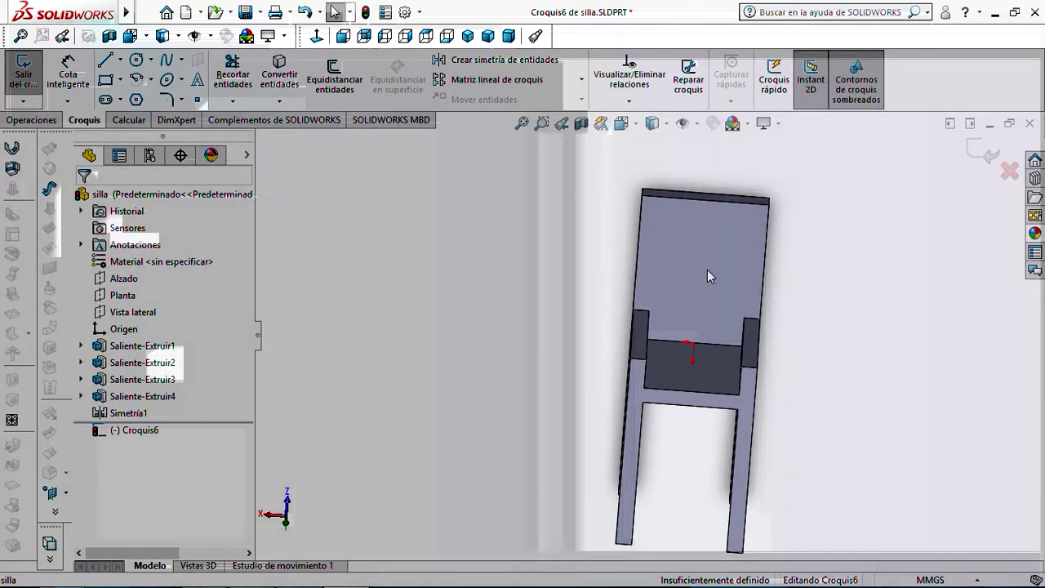
left_click(636, 128)
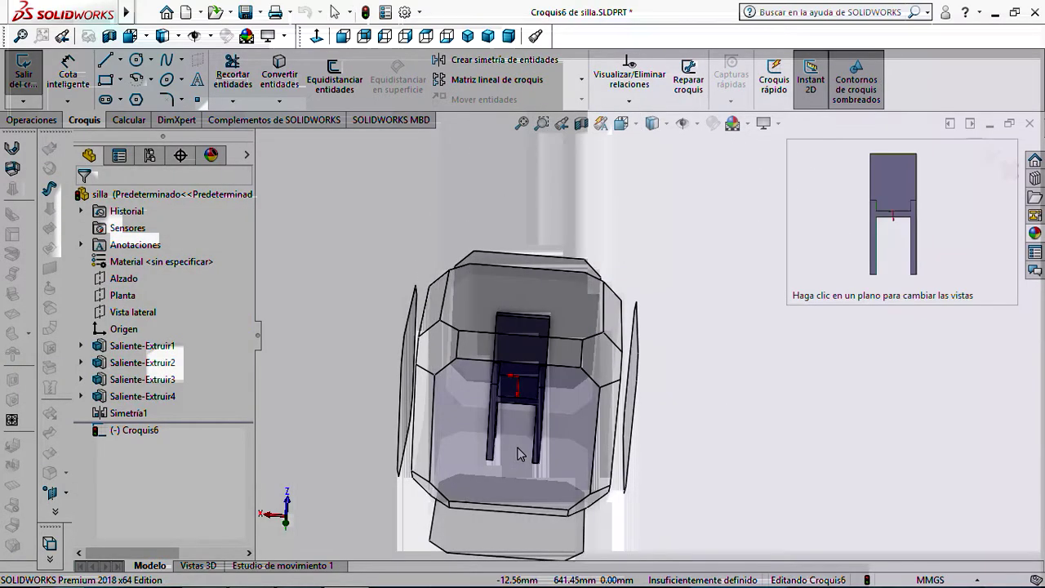
left_click(523, 449)
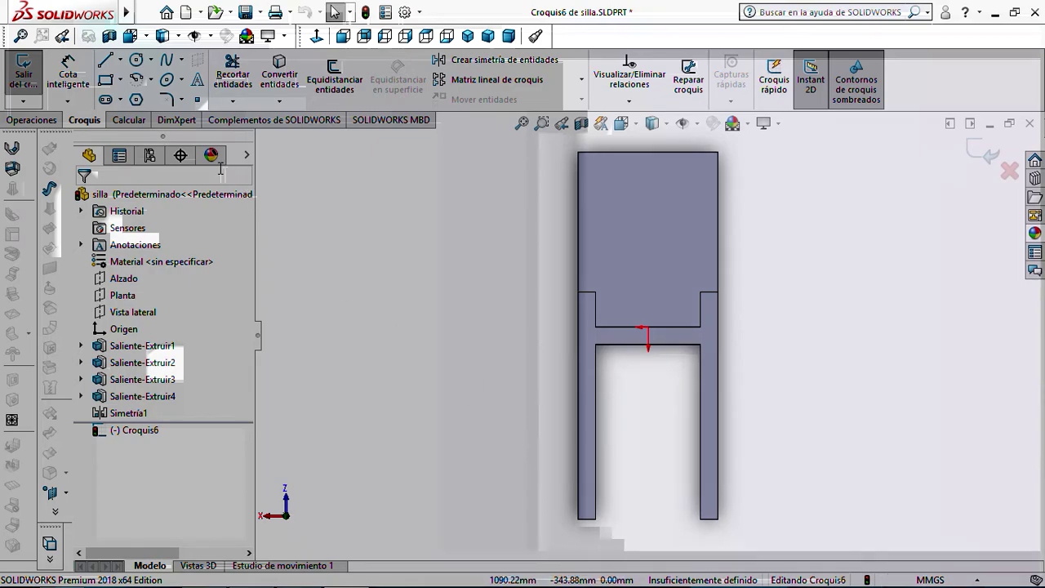
Sketch a circle about 201 mm in diameter, centred across the backrest's width and 300 mm above the sketch origin
left_click(136, 60)
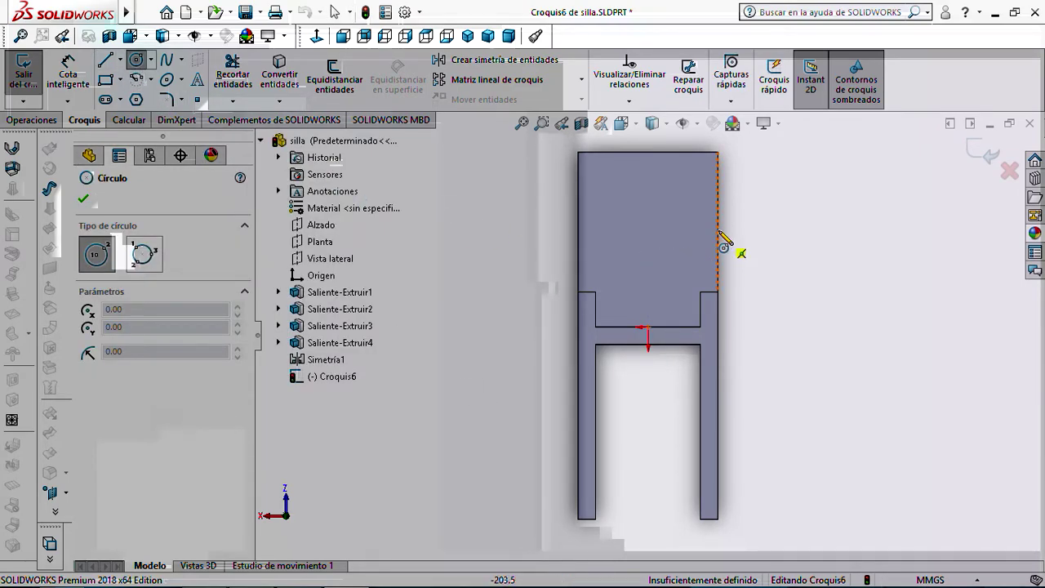
left_click(648, 222)
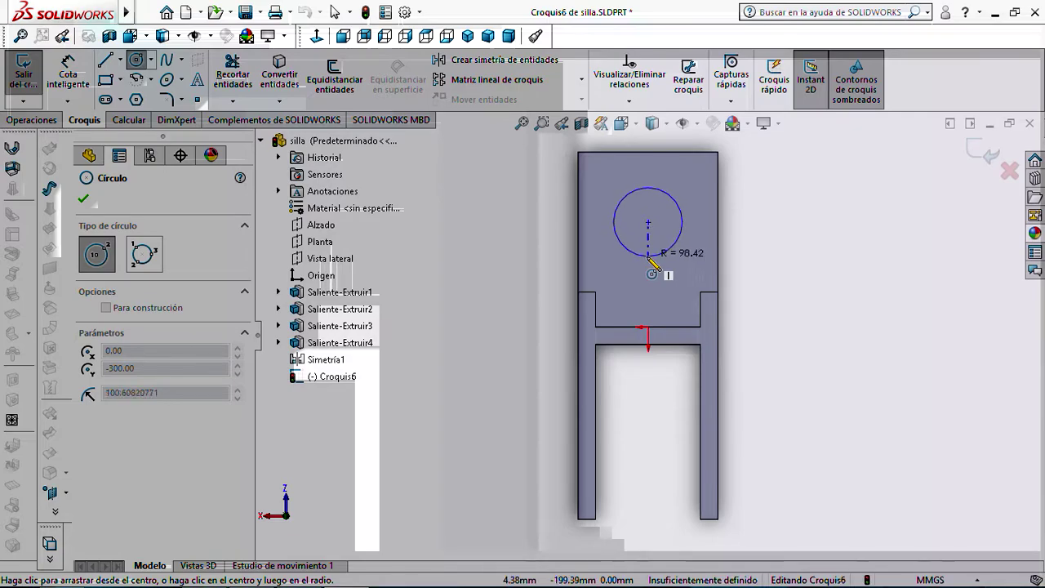
left_click(660, 256)
key("Escape")
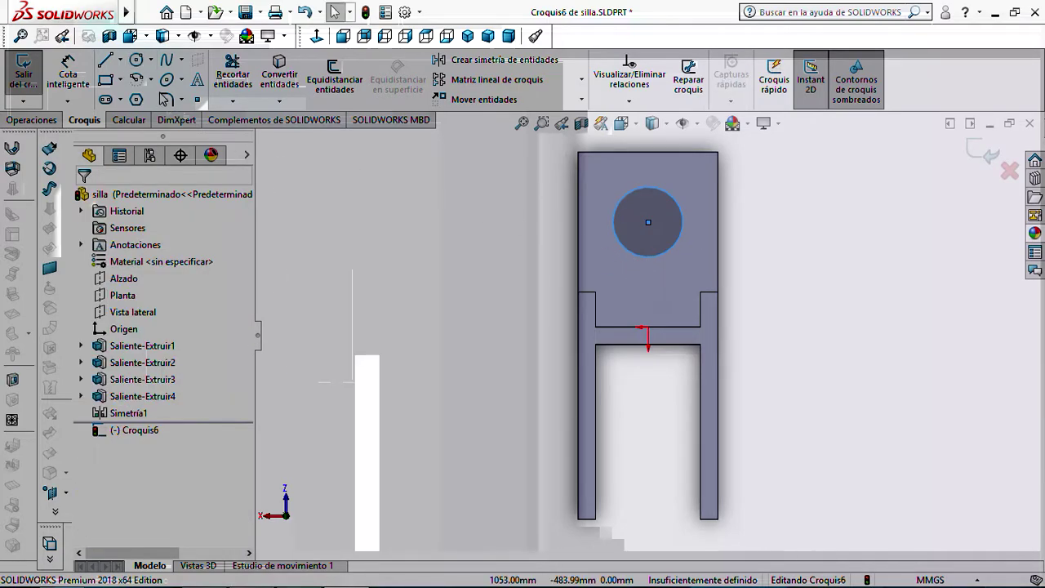
Dimension the backrest circle with a diameter of 200 mm and exit the sketch
left_click(69, 73)
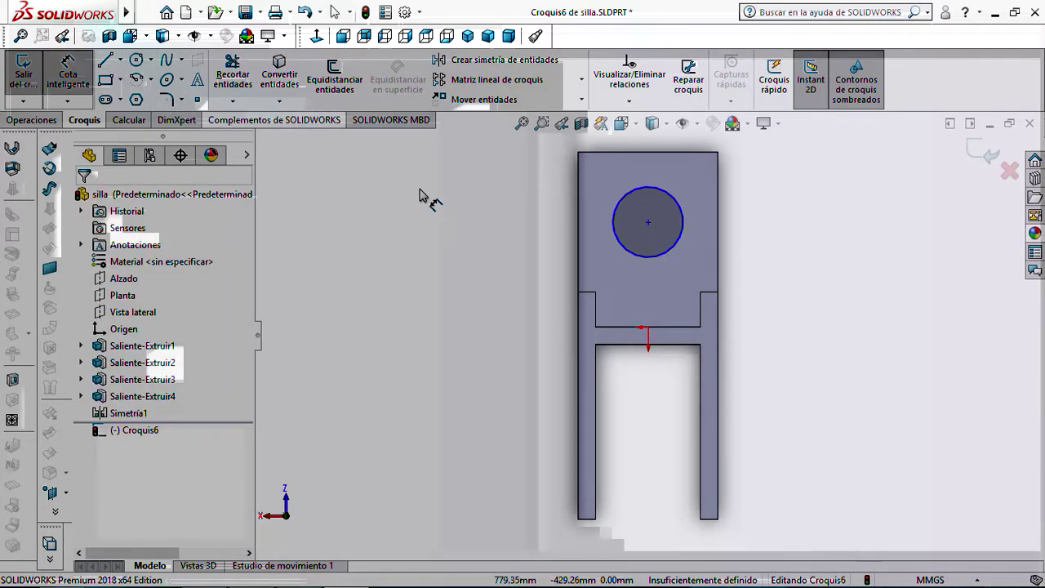
left_click(619, 228)
left_click(609, 230)
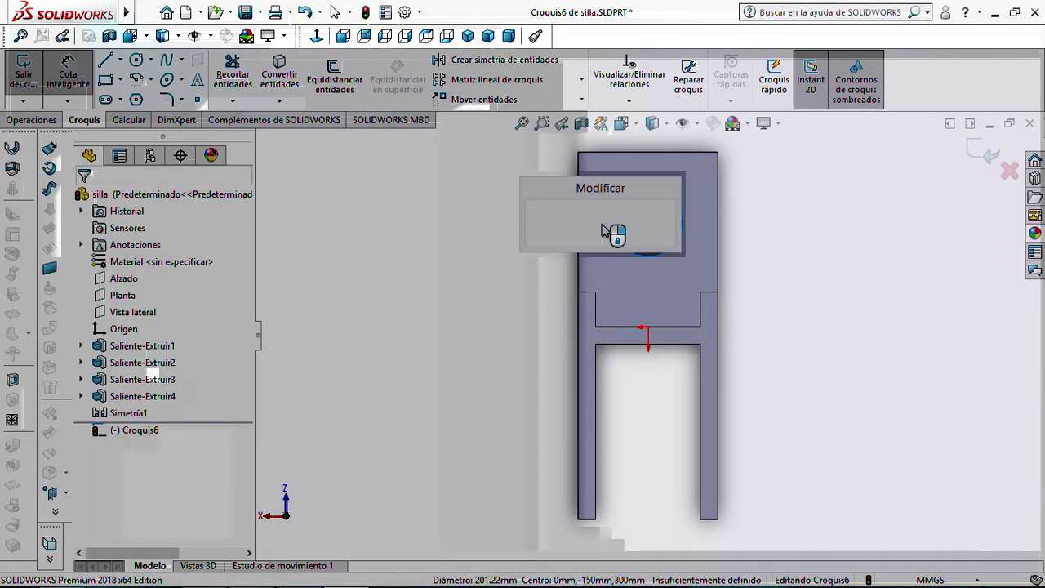
type("200")
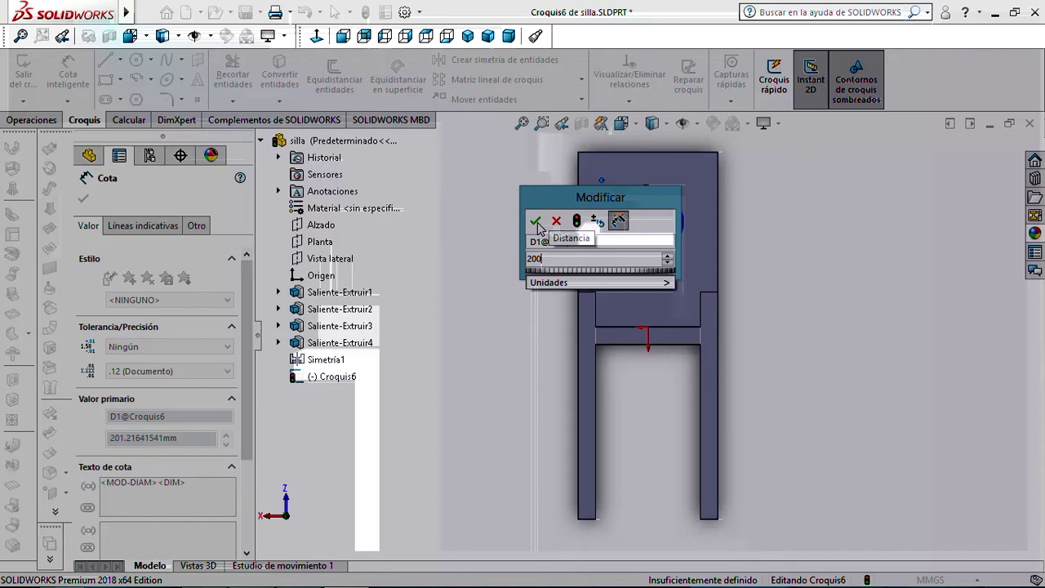
left_click(536, 221)
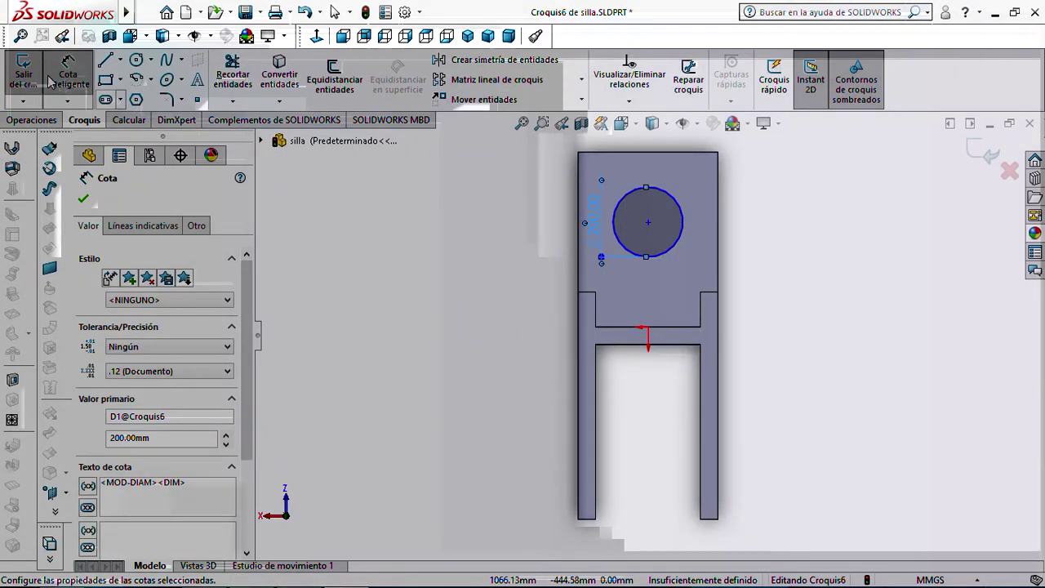
left_click(37, 78)
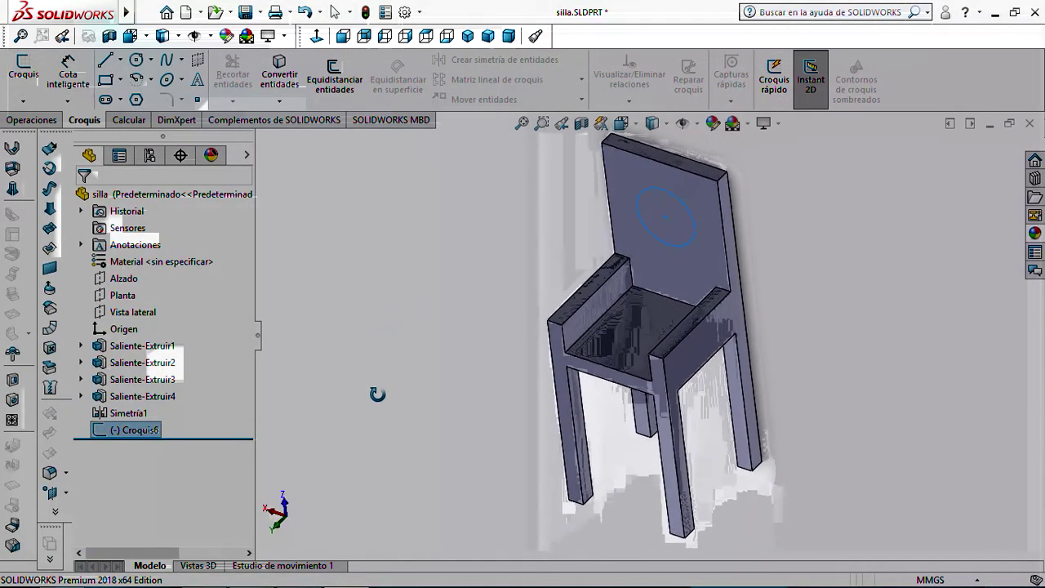
Cut-extrude the circle rearward through the backrest to a specified depth of 350 mm
left_click(33, 120)
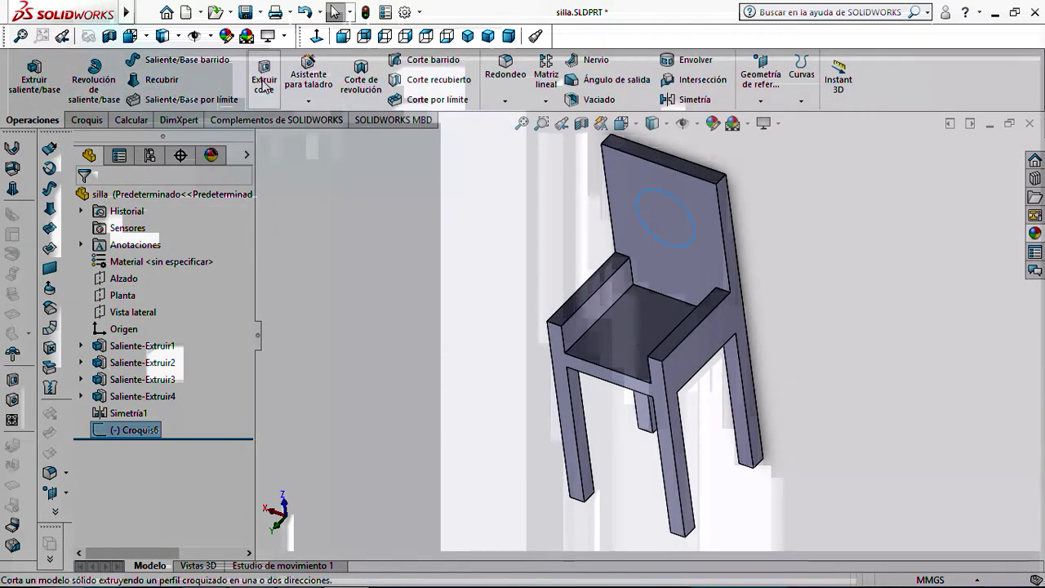
left_click(264, 84)
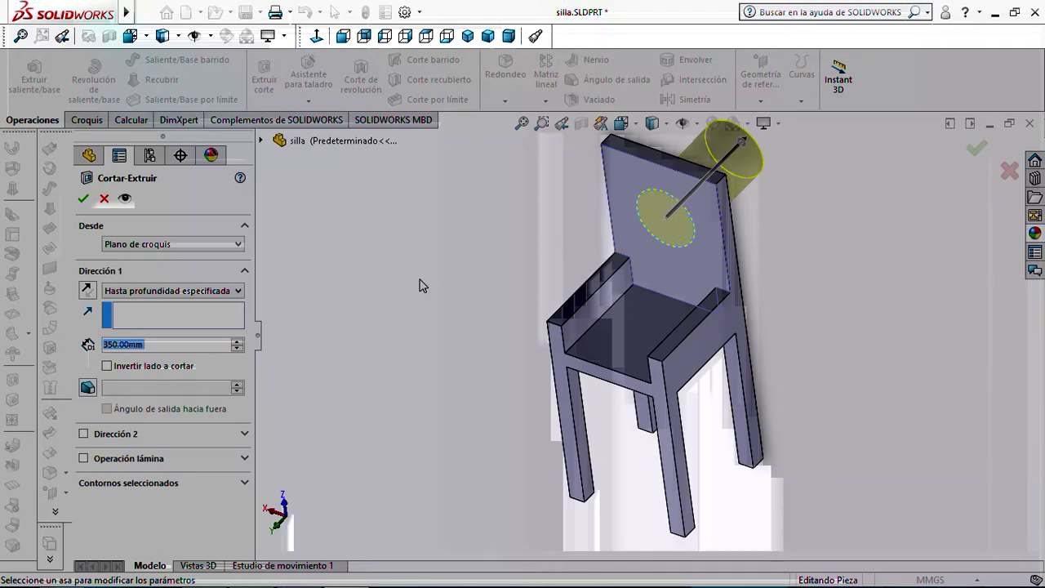
scroll(470, 284, "up", 3)
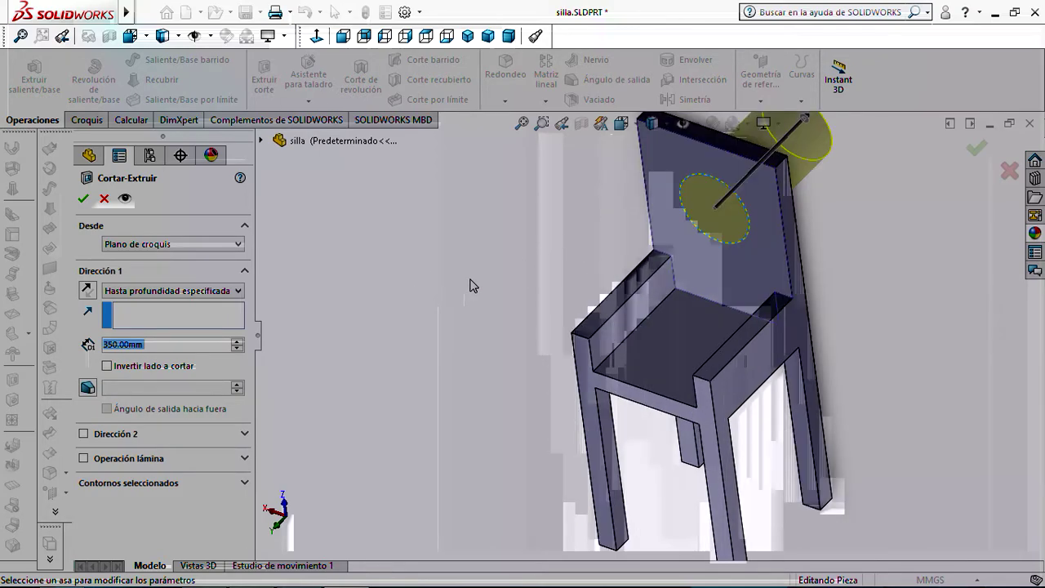
middle_click_drag(469, 285, 440, 292)
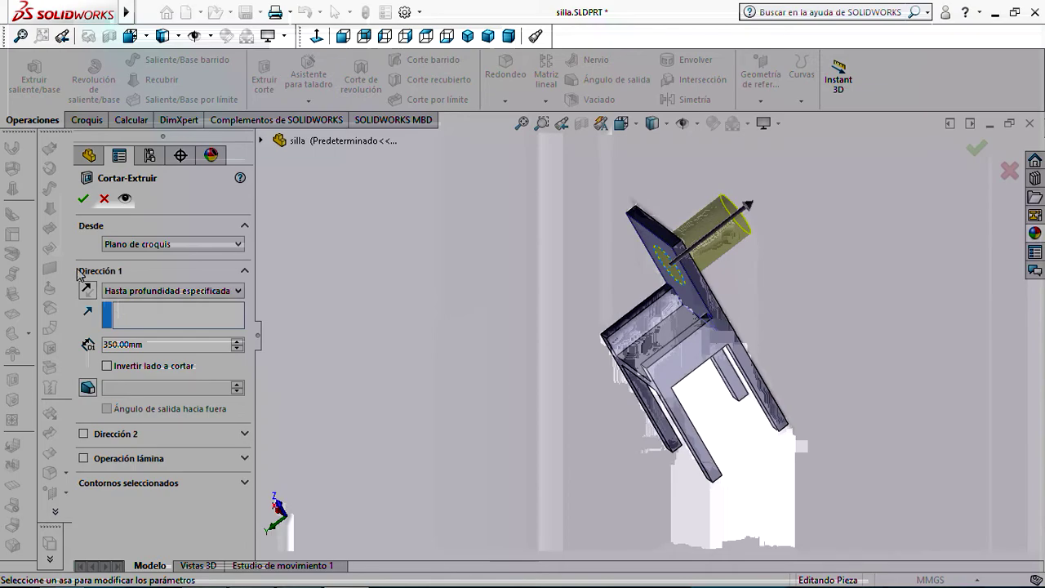
double_click(152, 343)
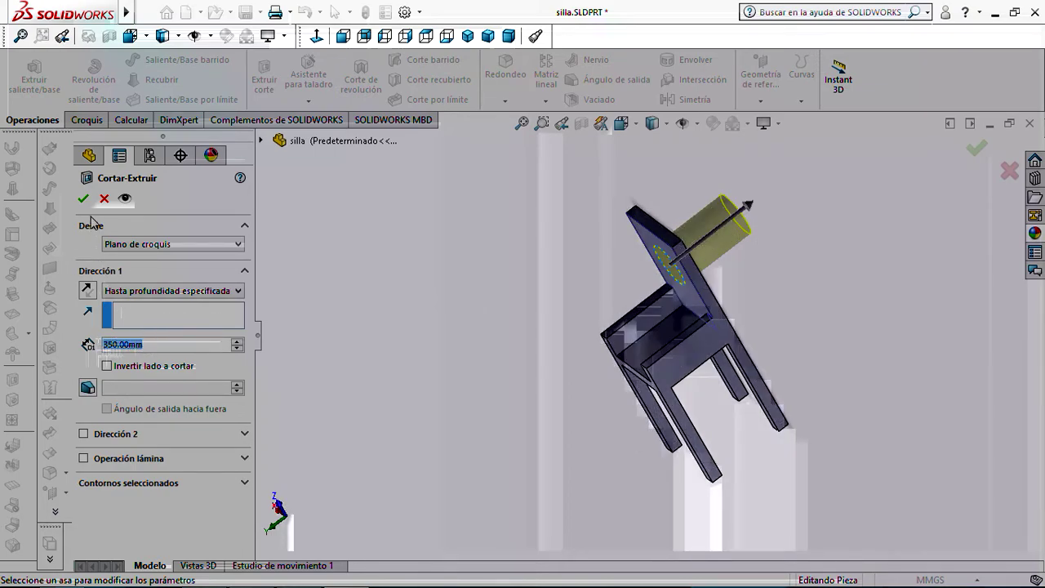
left_click(83, 199)
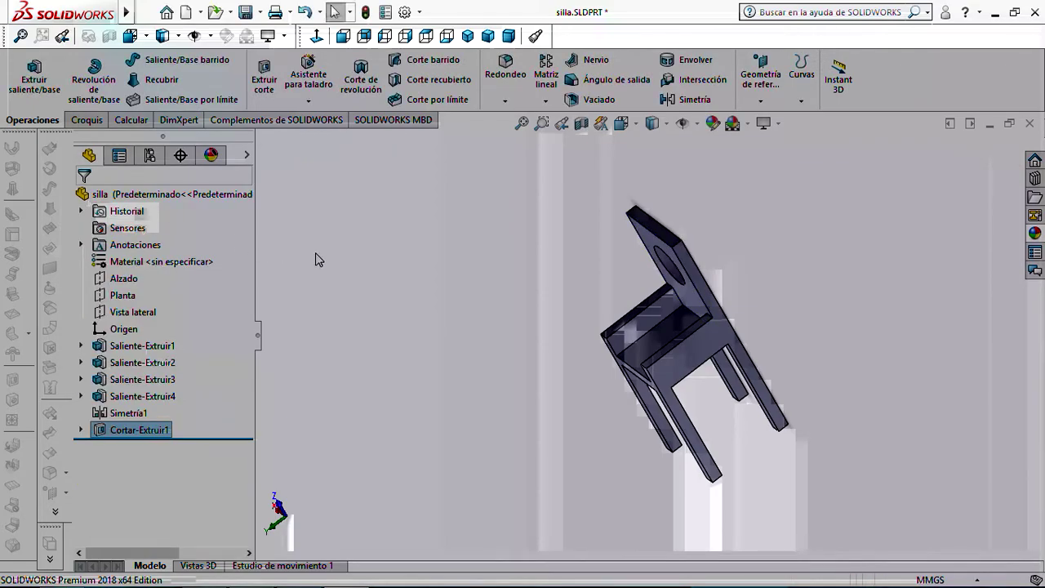
Examine the circular opening in the backrest from the front and at close range
middle_click_drag(358, 287, 480, 196)
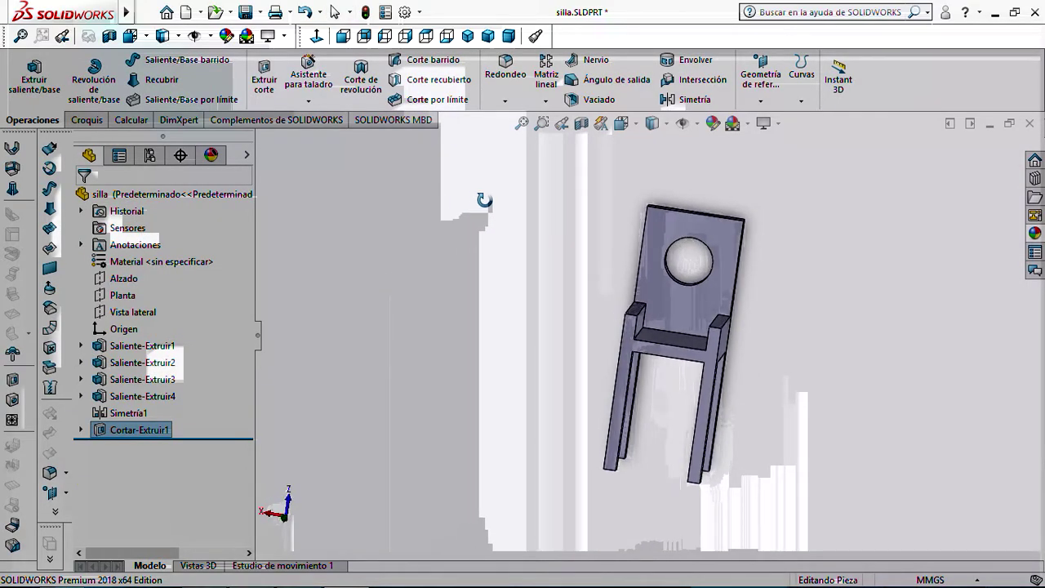
scroll(678, 298, "up", 4)
scroll(680, 306, "down", 3)
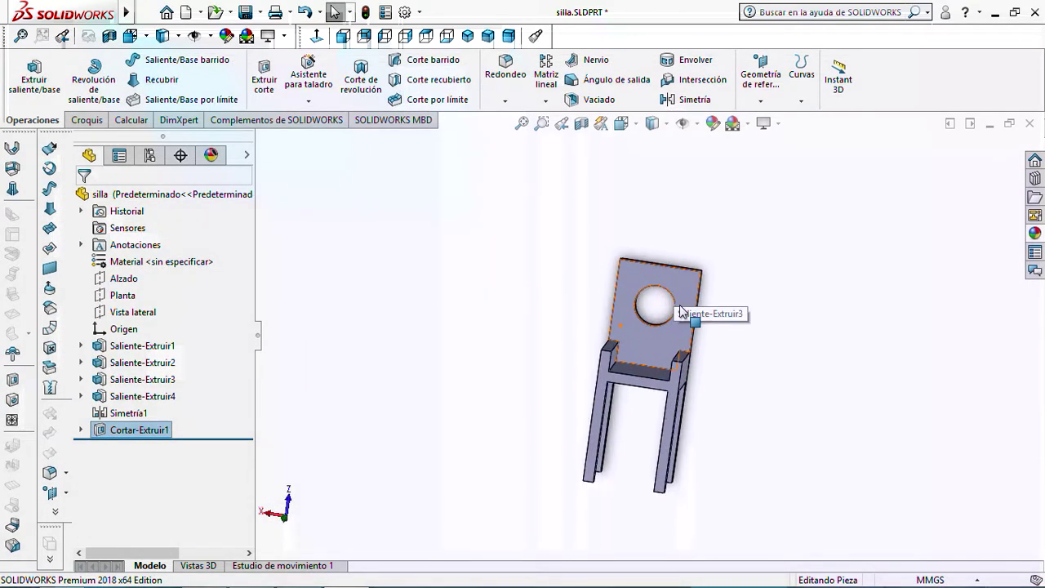
scroll(680, 311, "down", 5)
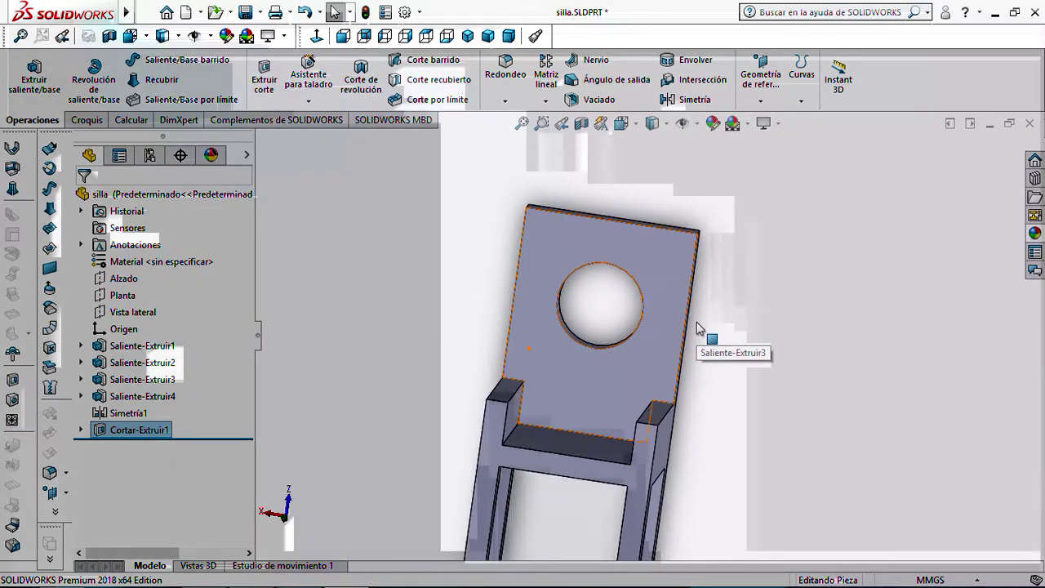
scroll(697, 326, "down", 2)
scroll(696, 332, "up", 2)
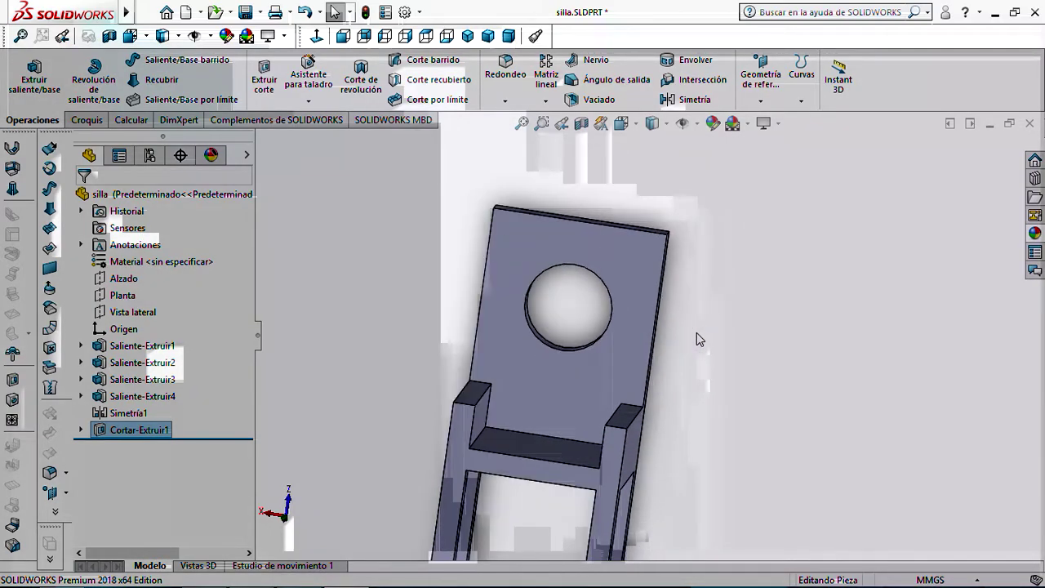
scroll(697, 332, "up", 2)
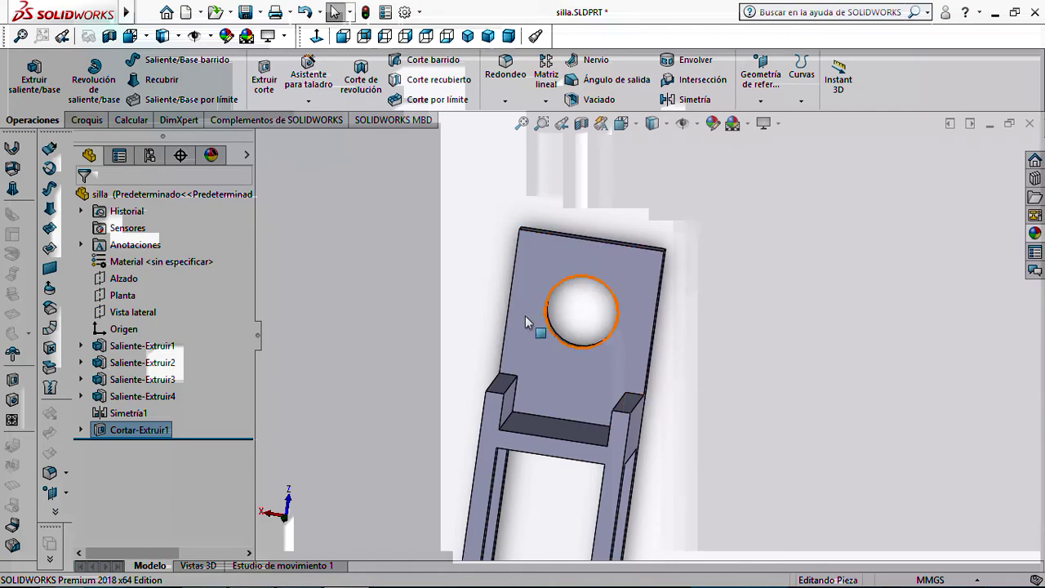
Start another sketch on the backrest's front face, around the circular hole, and orient the view face-on to it
left_click(86, 120)
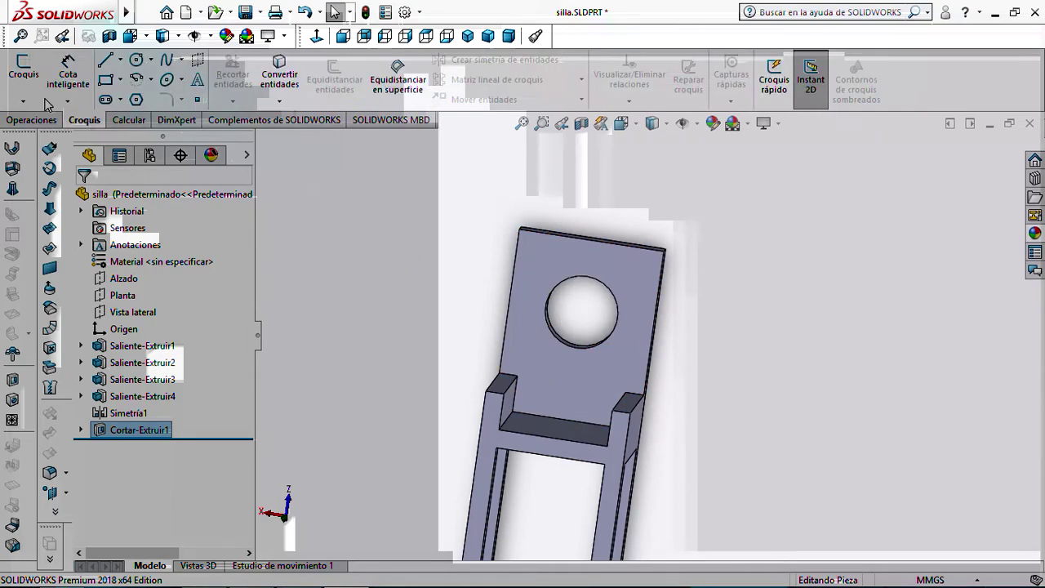
left_click(16, 70)
left_click(541, 253)
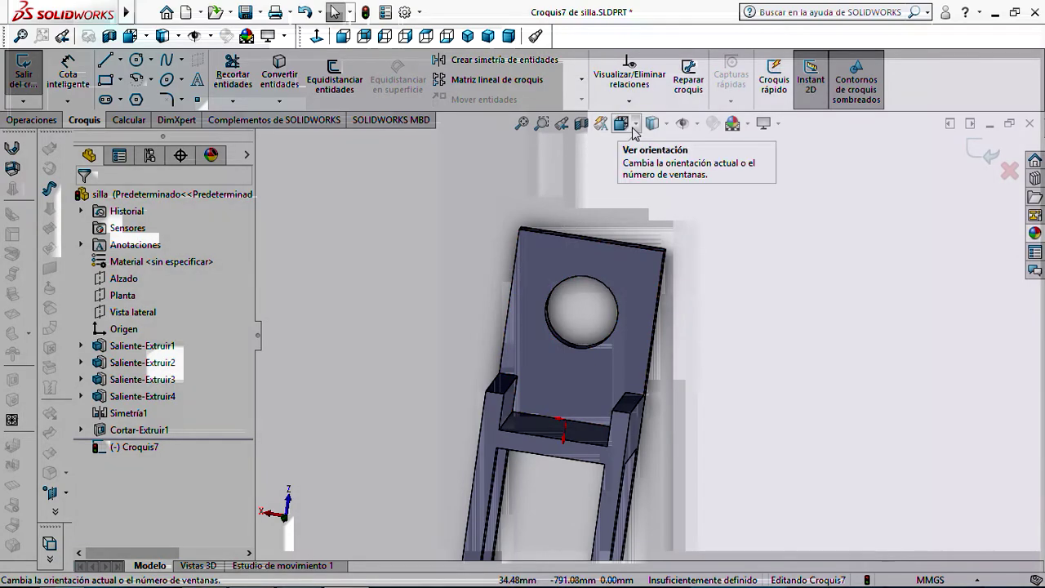
left_click(633, 128)
left_click(498, 349)
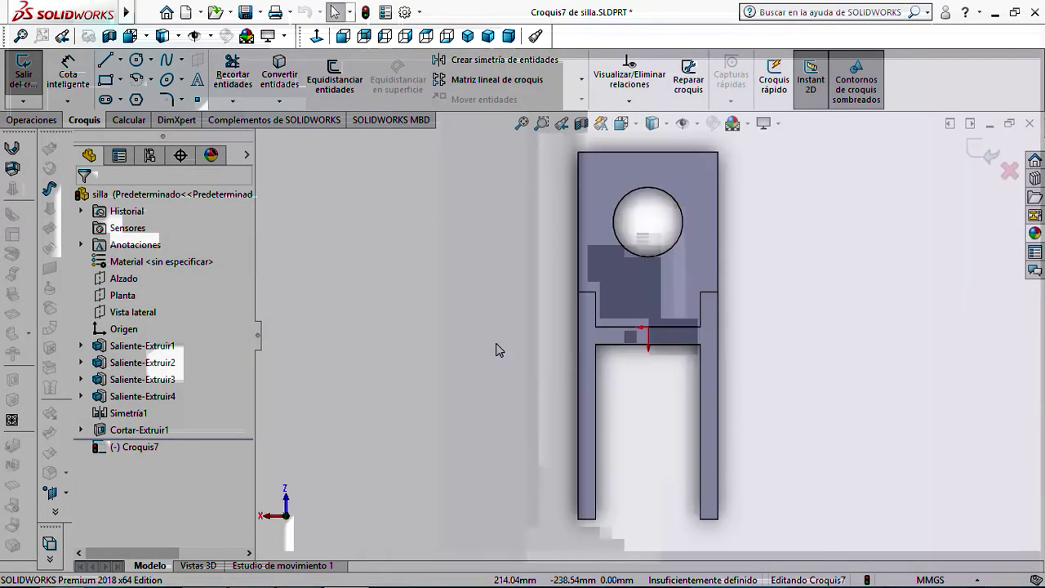
Sketch a small circle beside the large backrest hole, level with its centre, and set its diameter to 30 mm
left_click(136, 60)
scroll(654, 273, "down", 5)
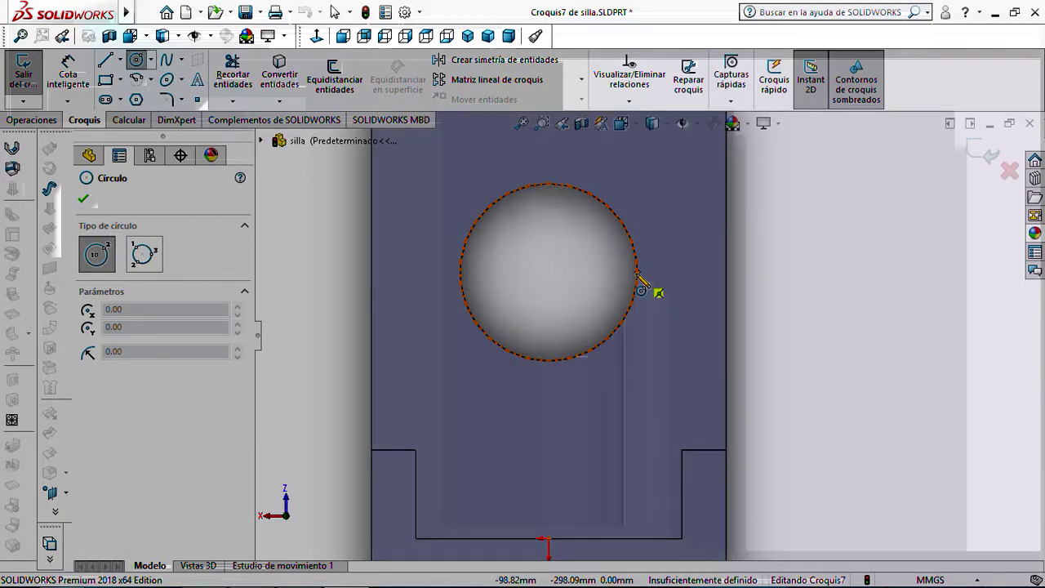
left_click(687, 287)
key("Escape")
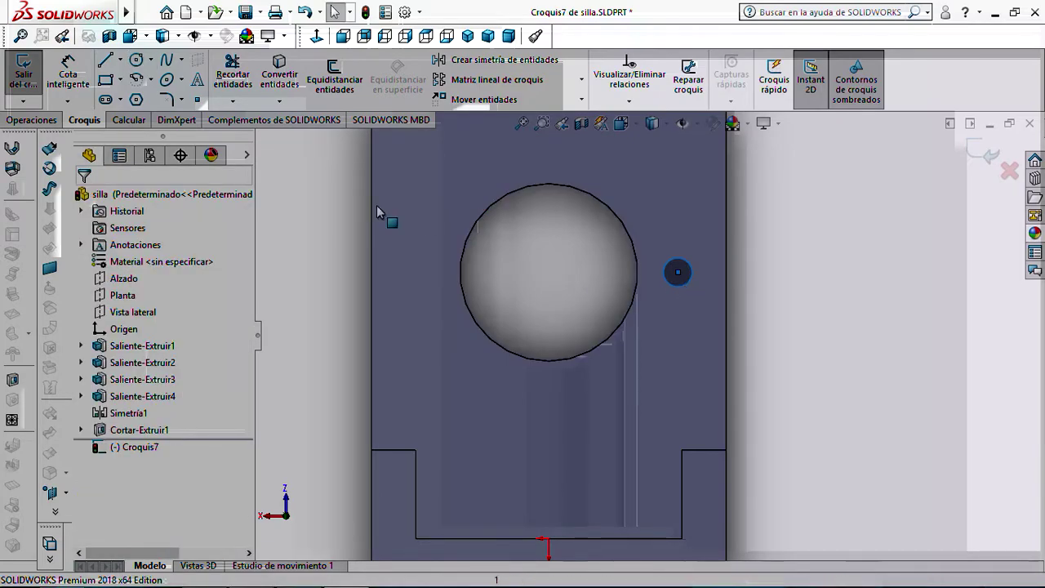
left_click(677, 285)
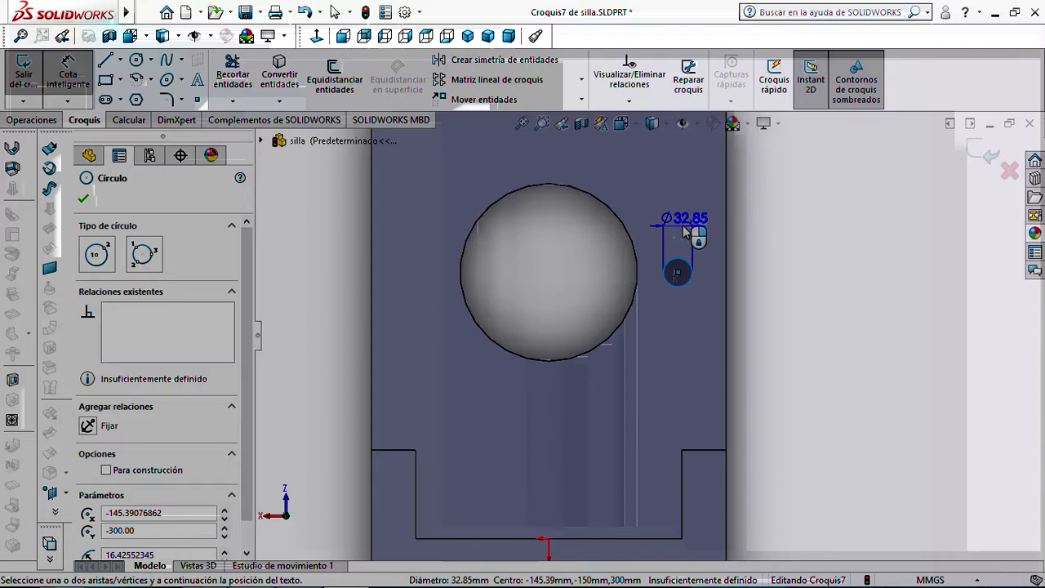
left_click(690, 233)
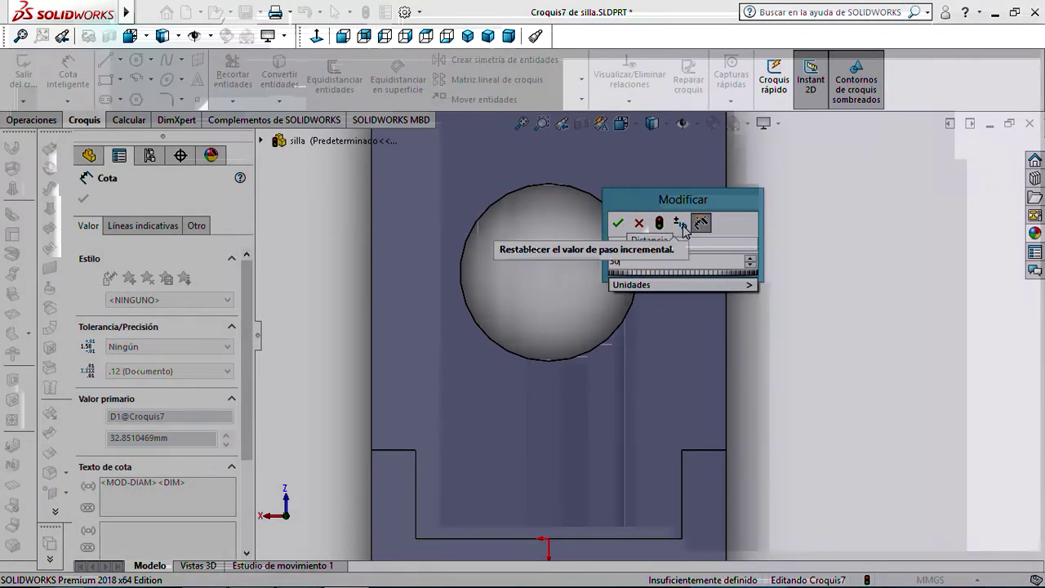
type("30")
left_click(618, 224)
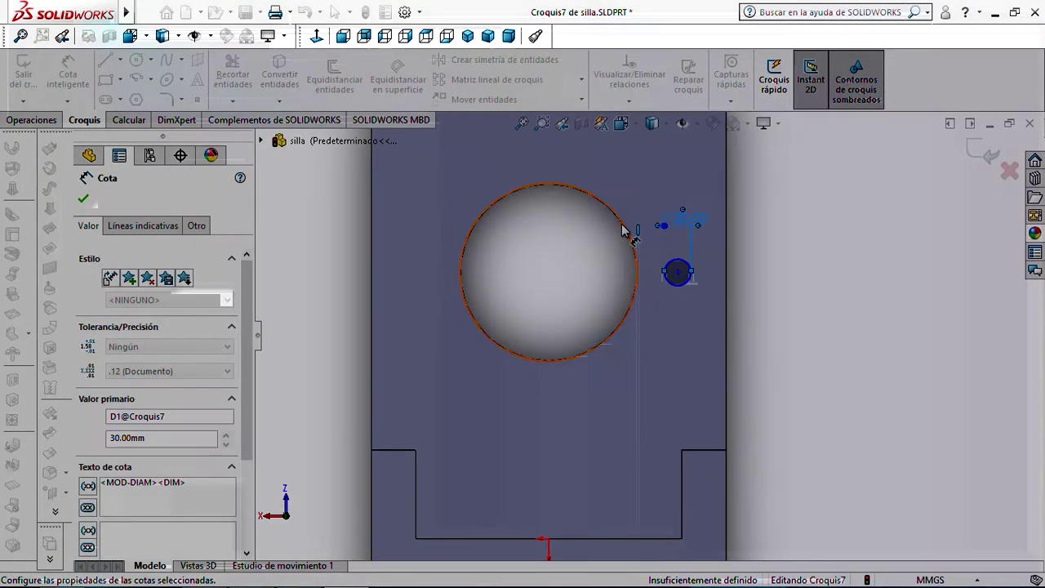
Draw a horizontal construction line from the large hole's centre to the small circle's centre
left_click(120, 60)
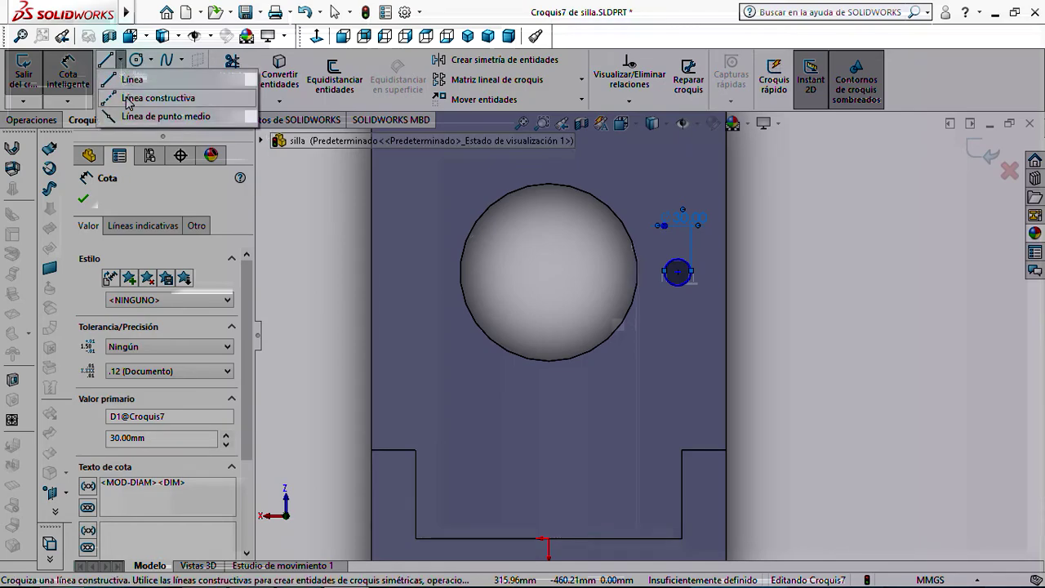
left_click(139, 96)
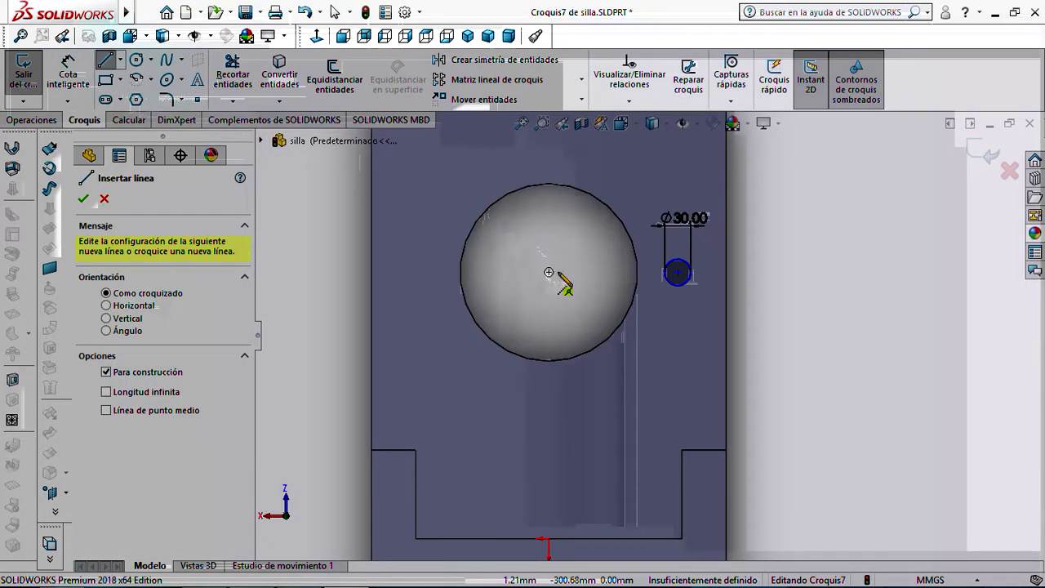
left_click(548, 271)
left_click(677, 272)
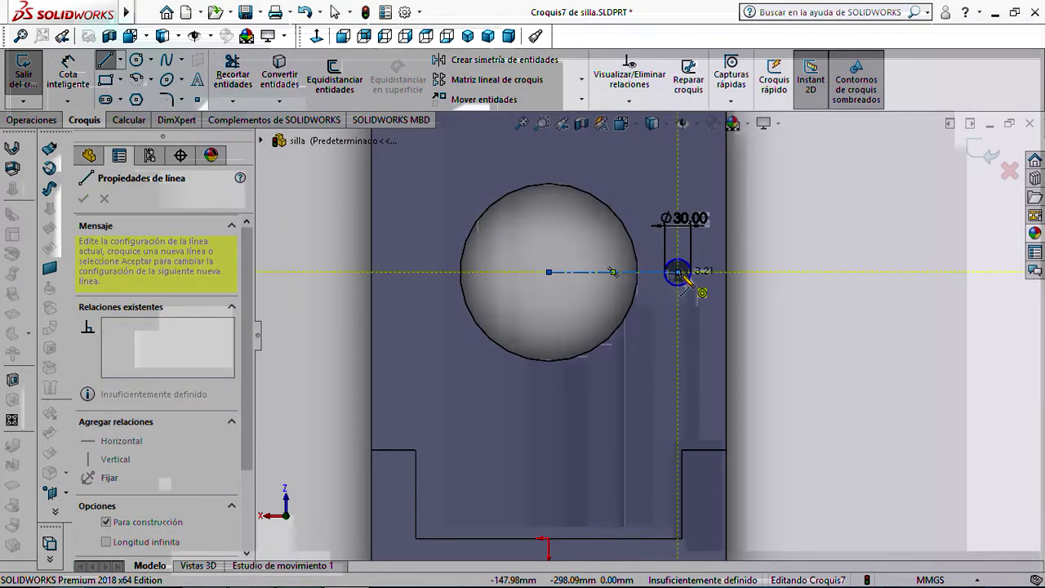
key("Escape")
Dimension the construction line between the two circle centres to 140 mm
left_click(73, 77)
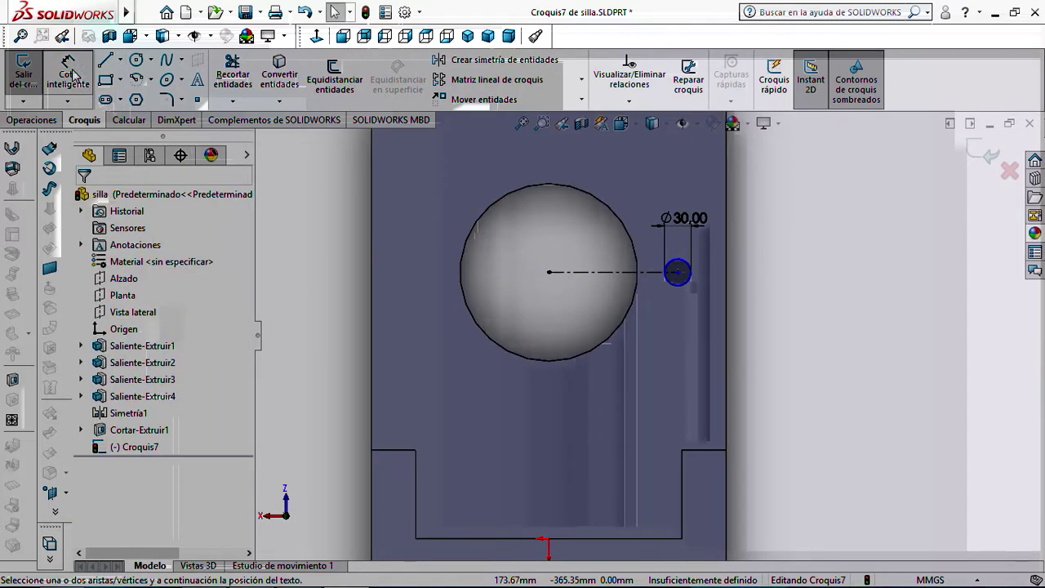
left_click(595, 272)
left_click(612, 412)
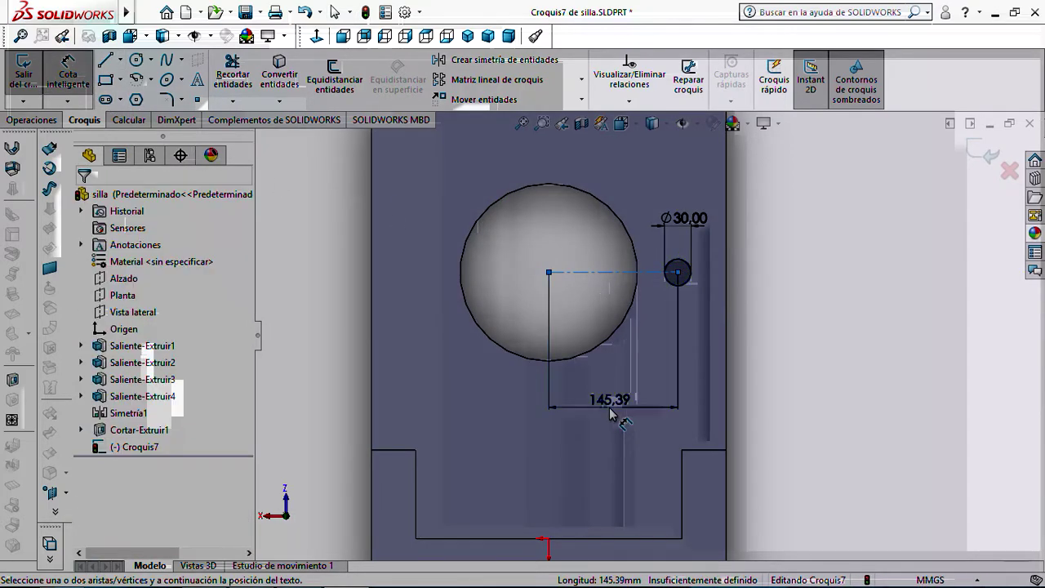
type("140")
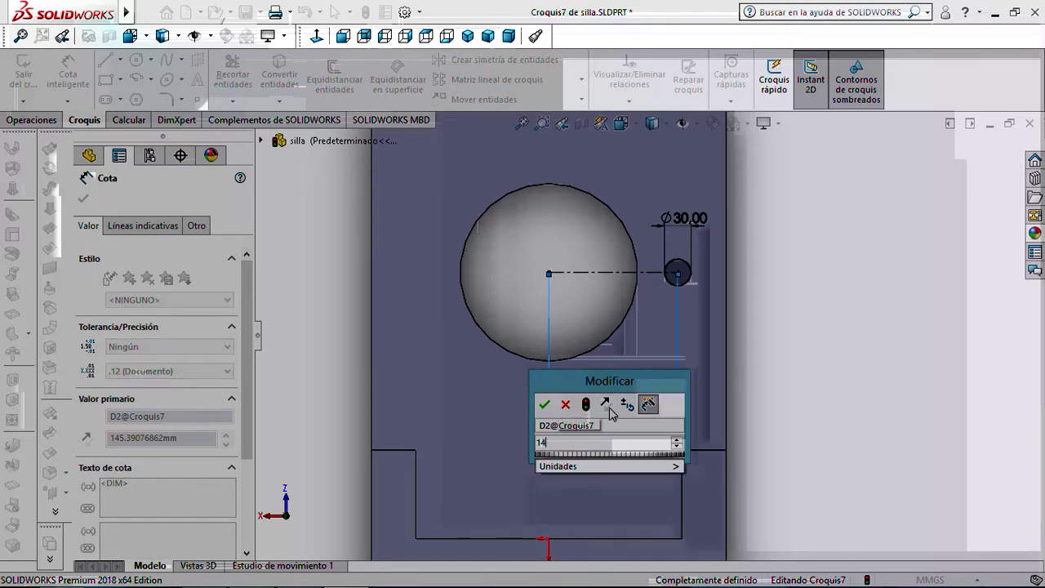
left_click(545, 406)
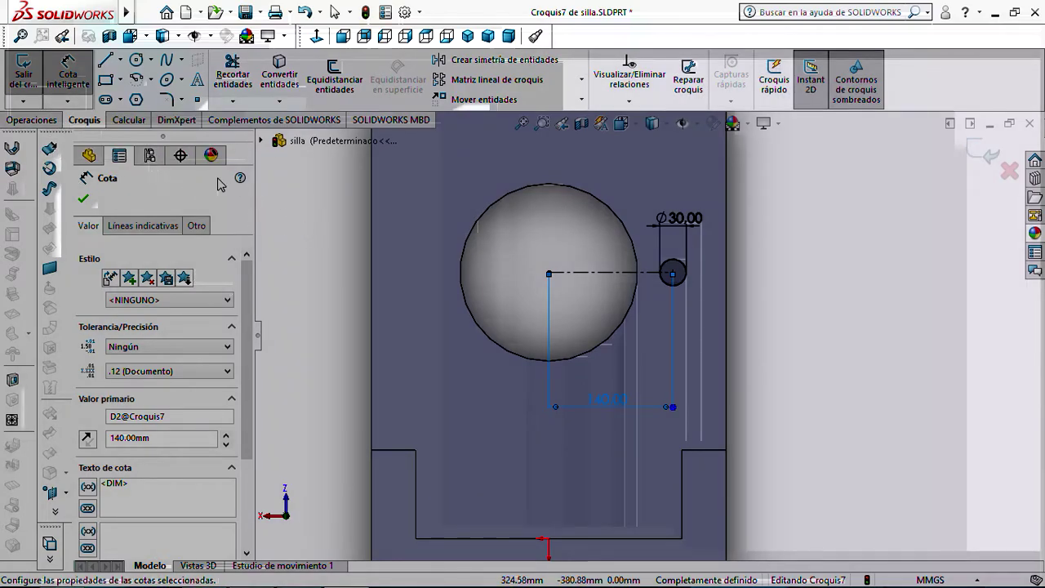
left_click(68, 75)
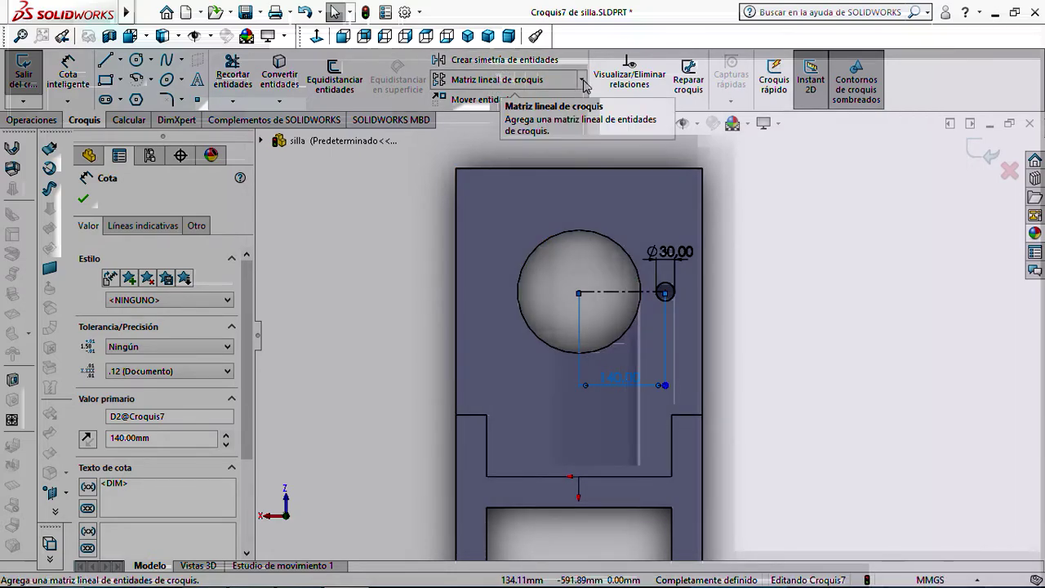
Start a circular sketch pattern with the 30 mm circle as the entity to repeat
left_click(582, 80)
left_click(512, 118)
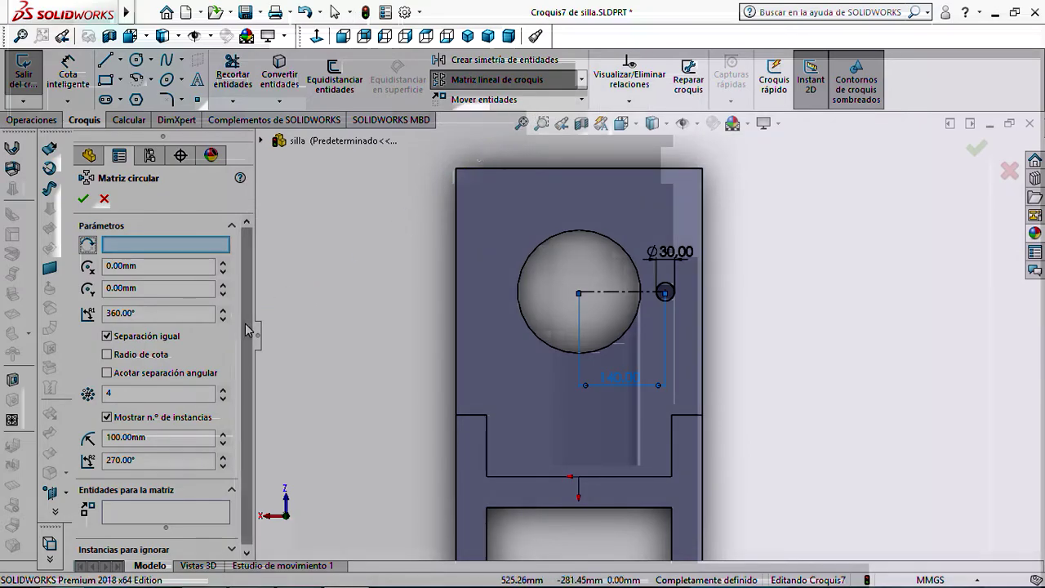
left_click(150, 513)
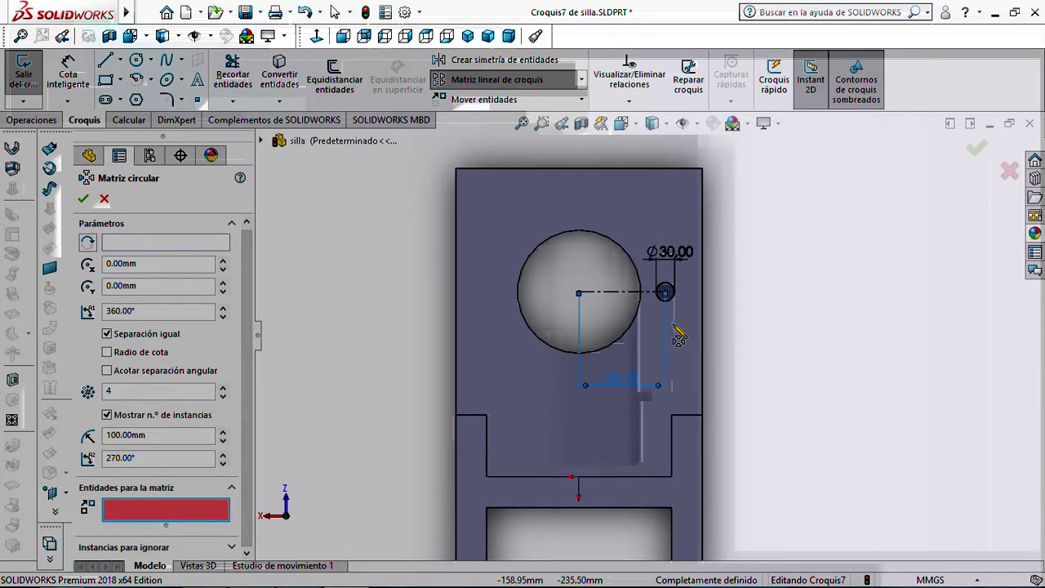
left_click(671, 298)
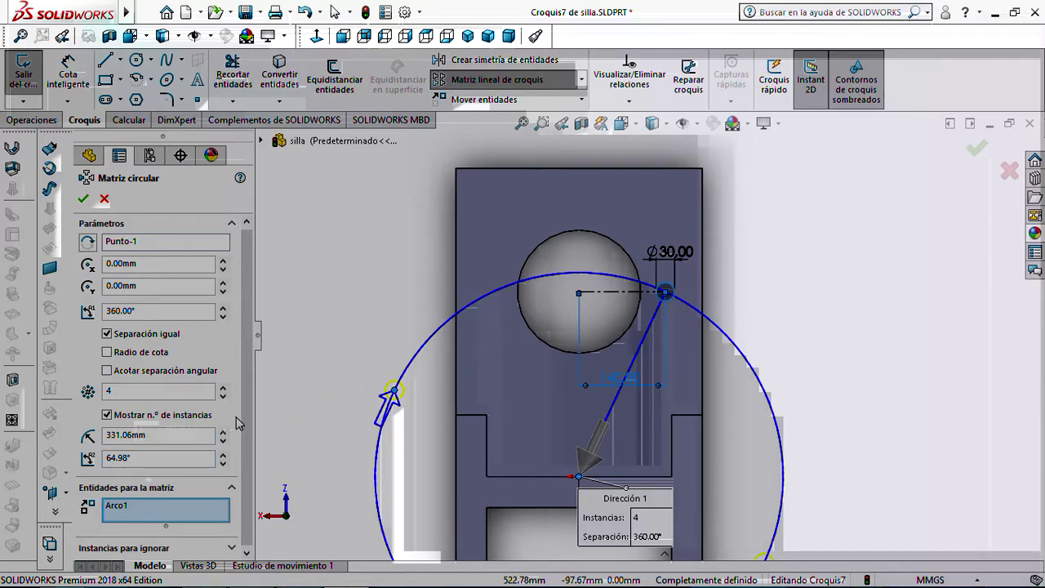
Replace the pattern's default centre point with the centre of the large backrest hole
left_click_drag(246, 419, 248, 383)
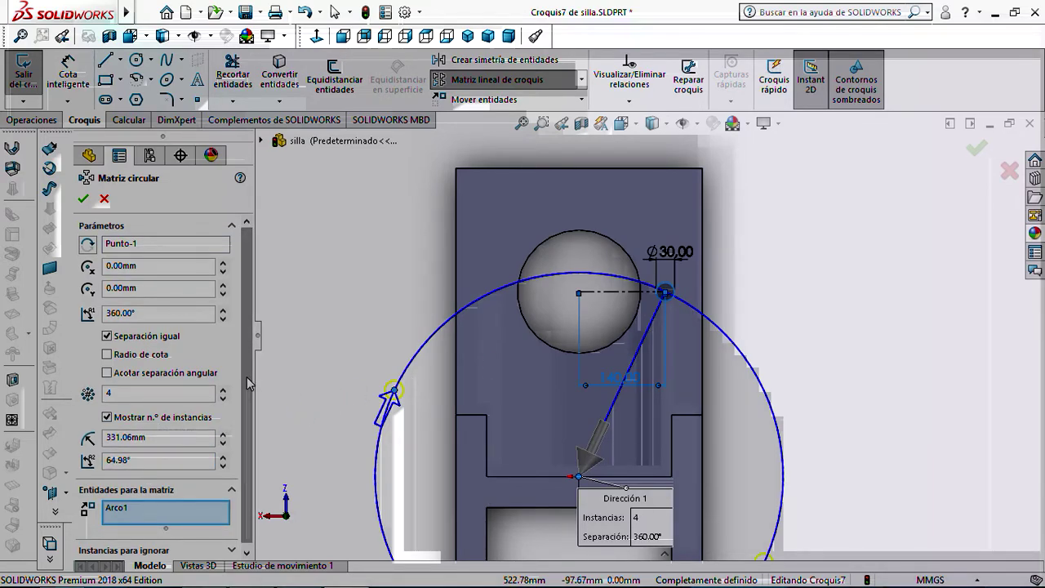
right_click(137, 245)
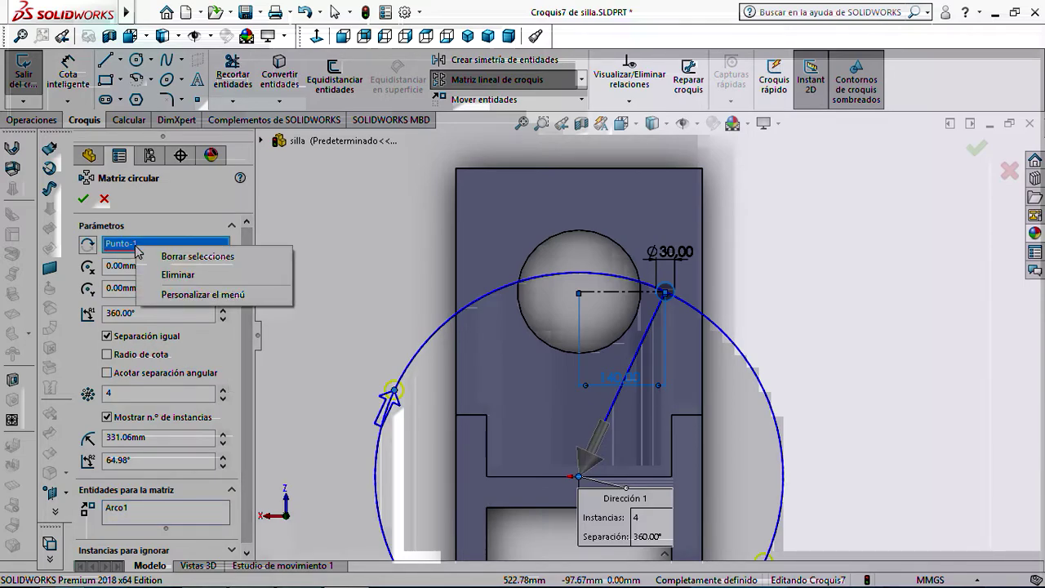
left_click(178, 275)
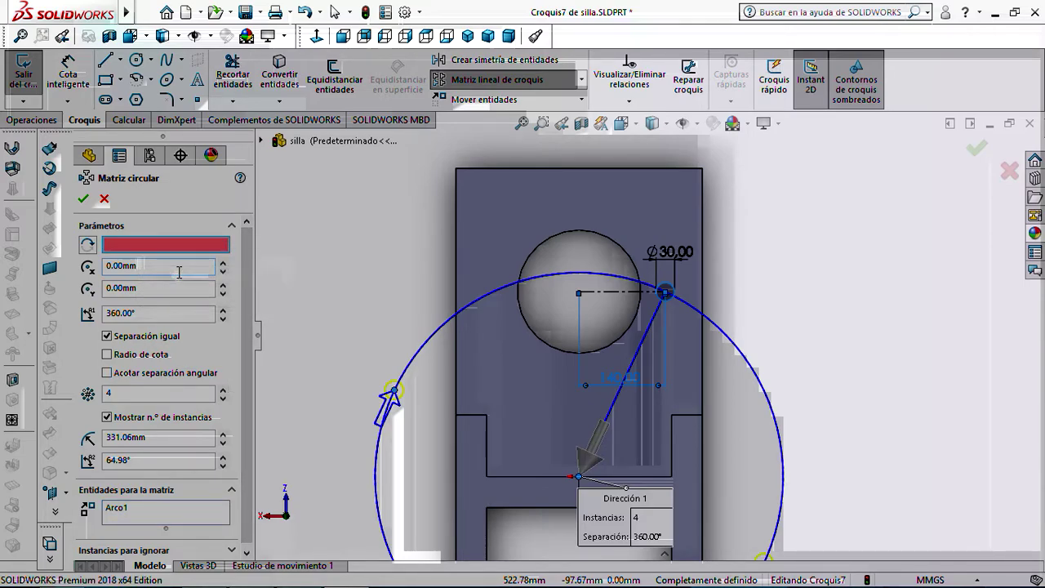
left_click(579, 293)
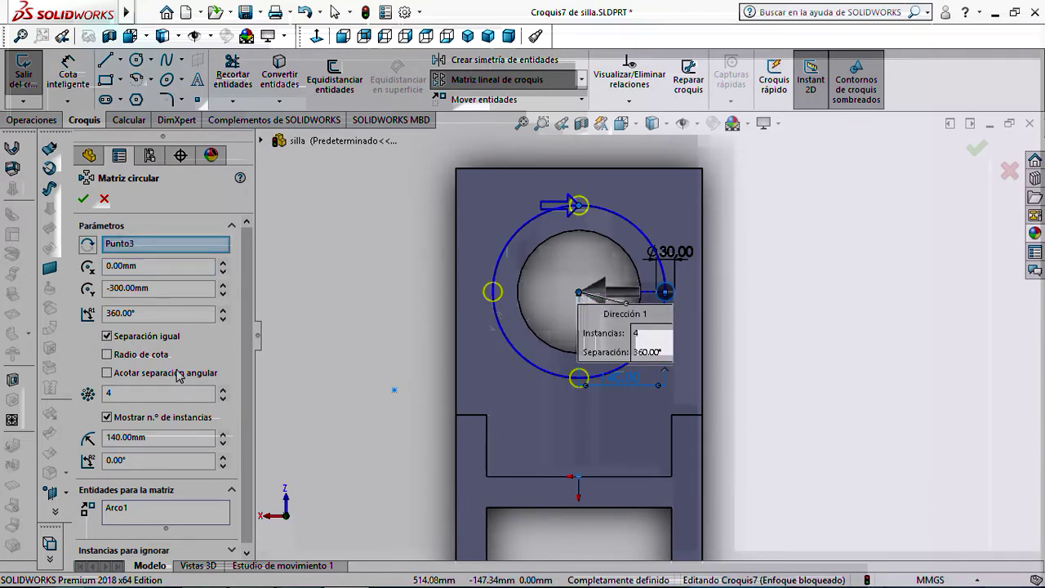
Set the circular pattern to 8 instances over 360°, accept it and exit the sketch
left_click(117, 394)
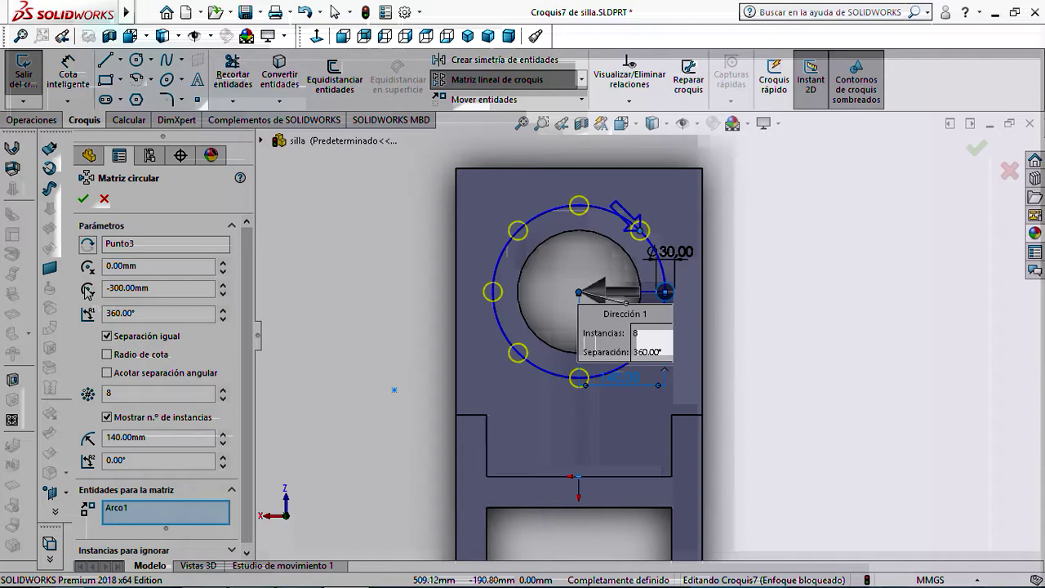
left_click(83, 200)
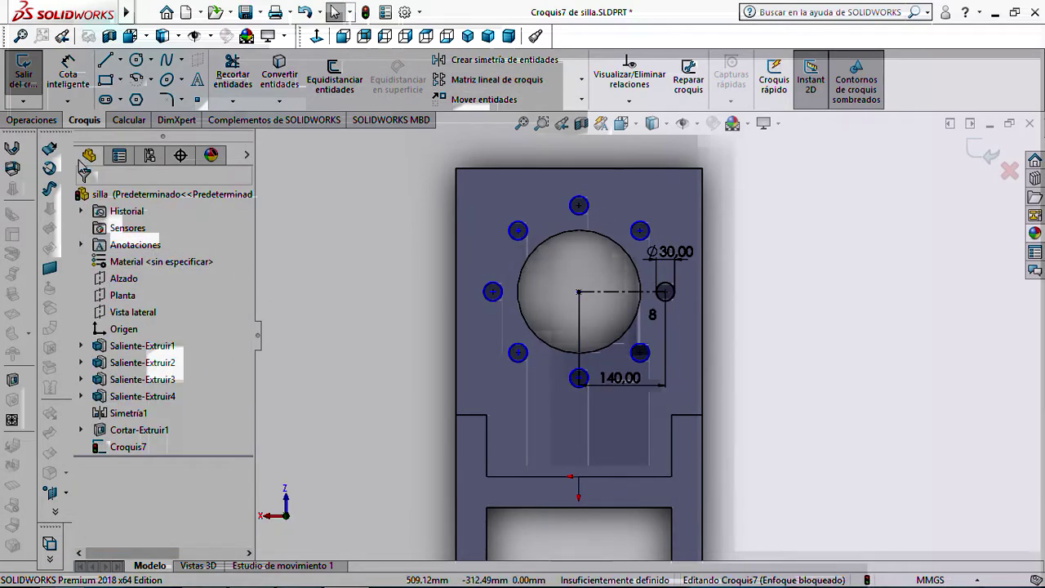
left_click(29, 84)
Cut-extrude the ring of small circles rearward through the backrest to a specified depth of 350 mm
middle_click_drag(348, 271, 302, 360)
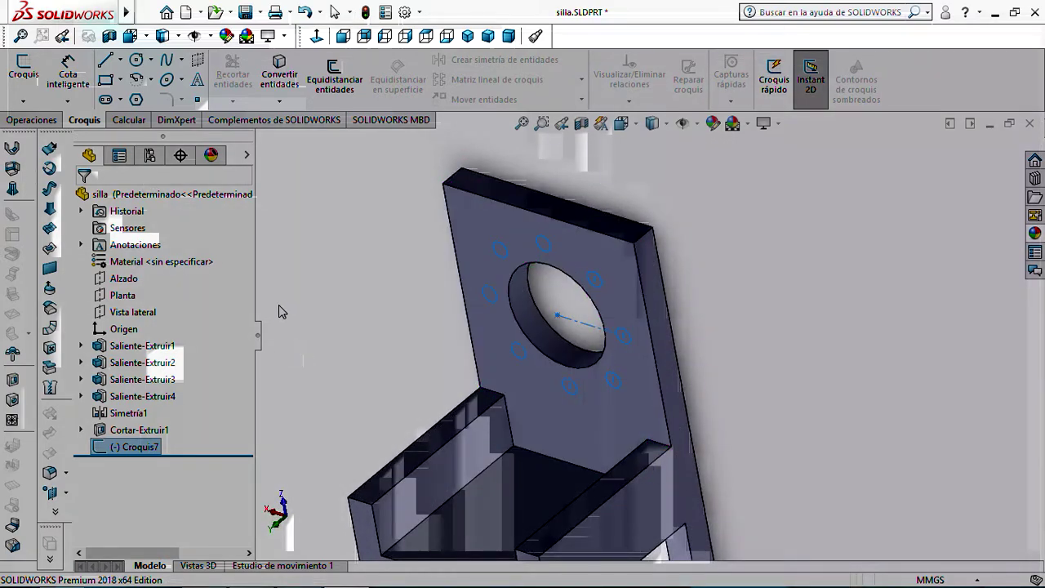
left_click(55, 121)
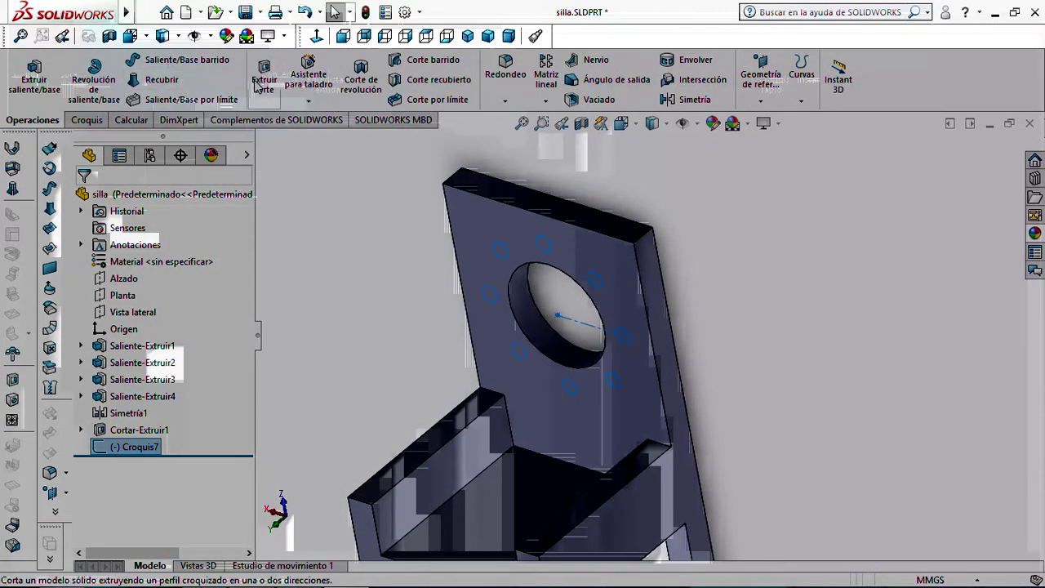
left_click(272, 82)
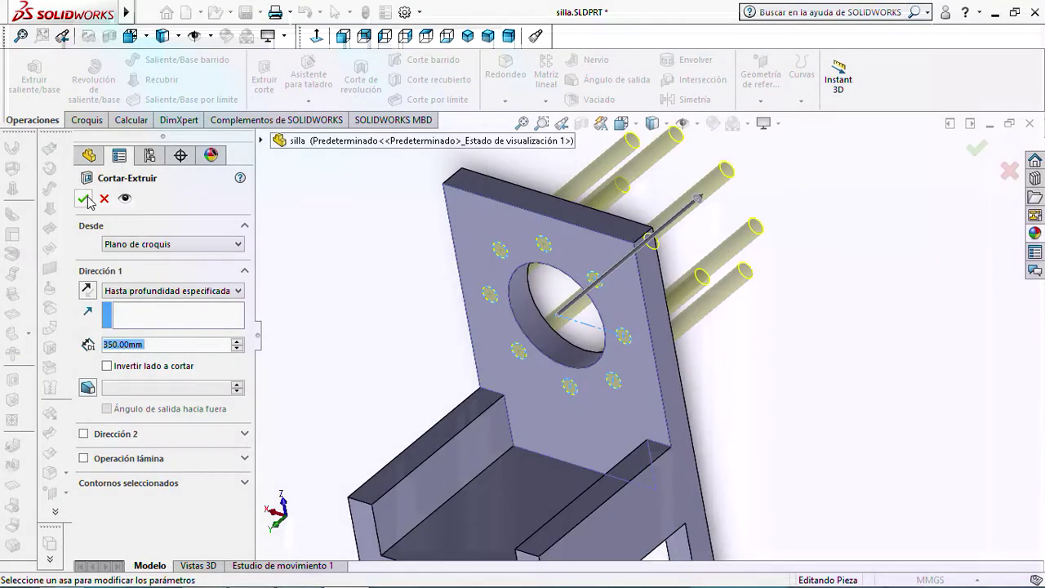
left_click(84, 198)
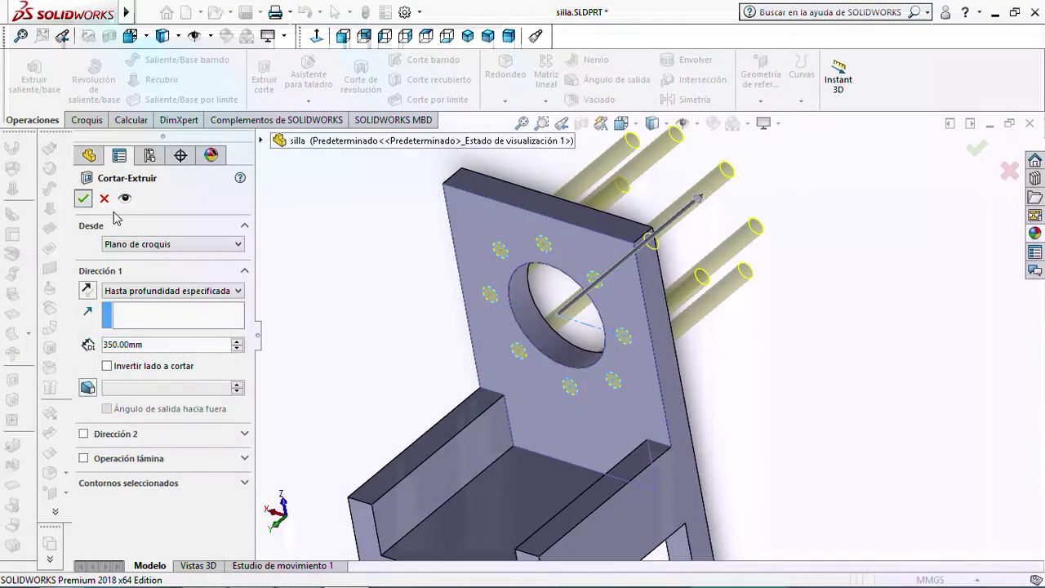
middle_click_drag(334, 273, 648, 380)
middle_click_drag(765, 341, 695, 391)
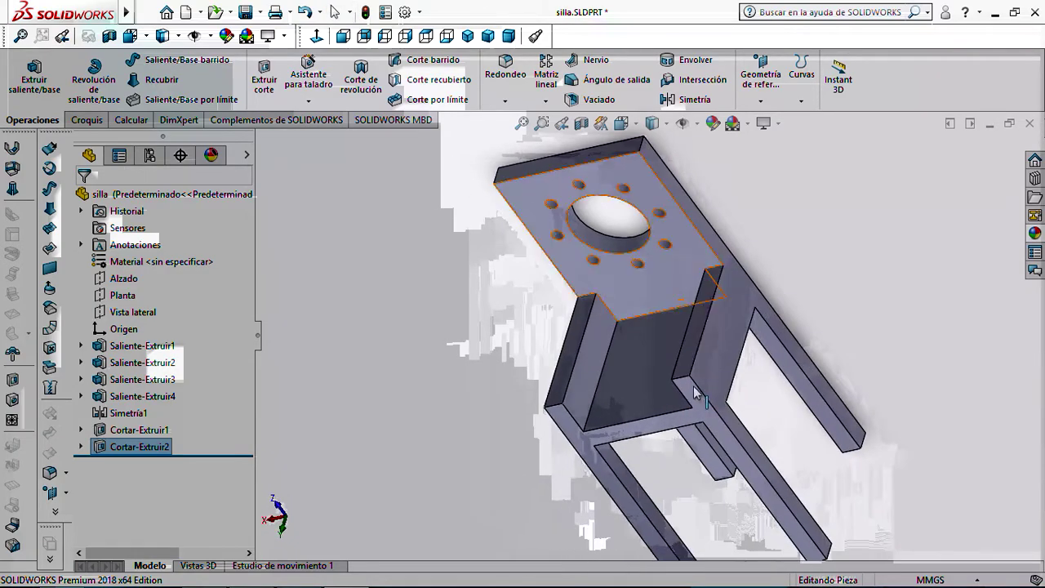
left_click(545, 102)
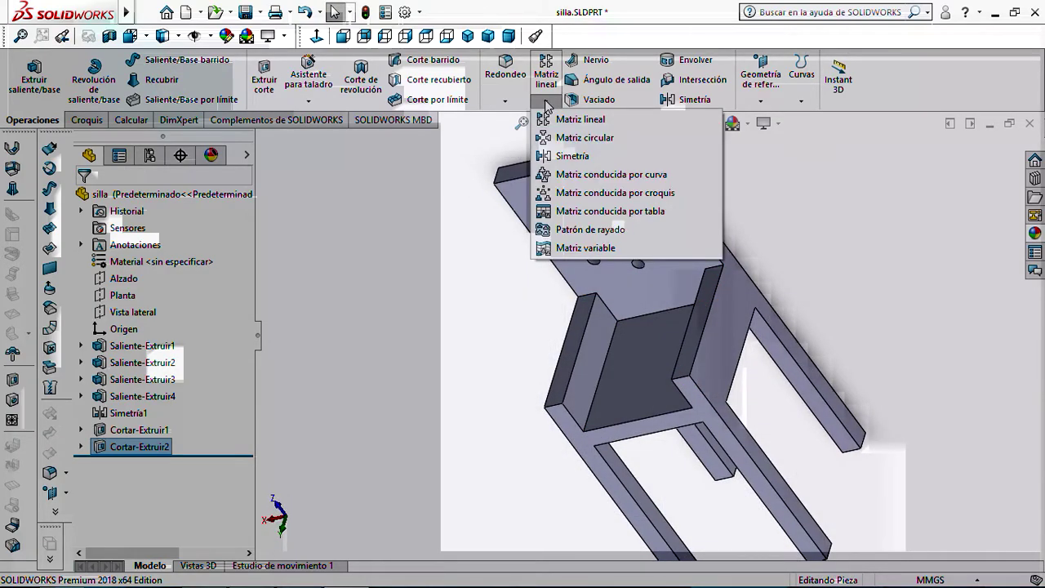
left_click(455, 224)
Start a new sketch on the top face of the chair's seat
middle_click_drag(482, 289, 694, 336)
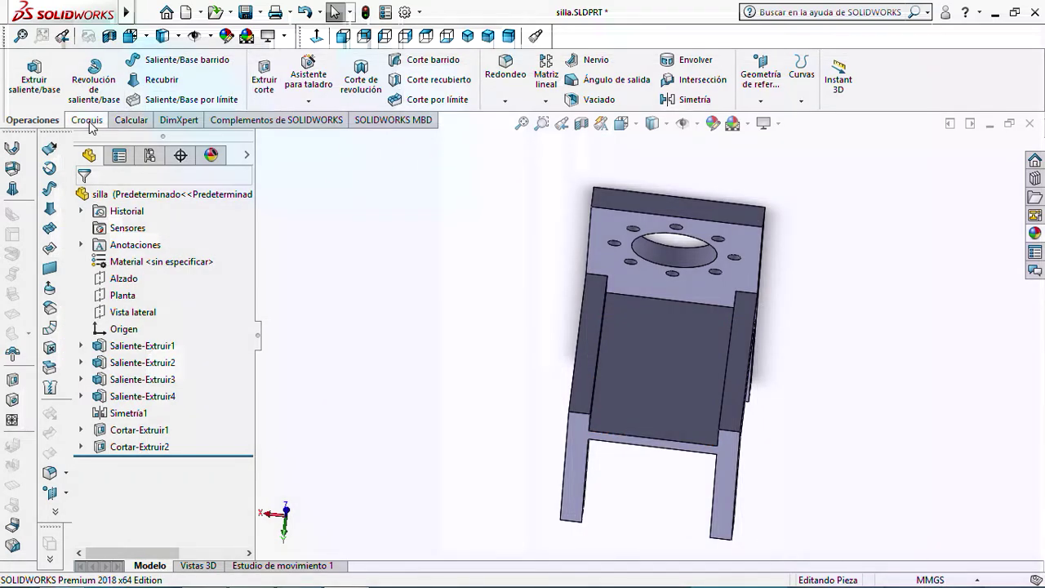
left_click(87, 120)
left_click(23, 73)
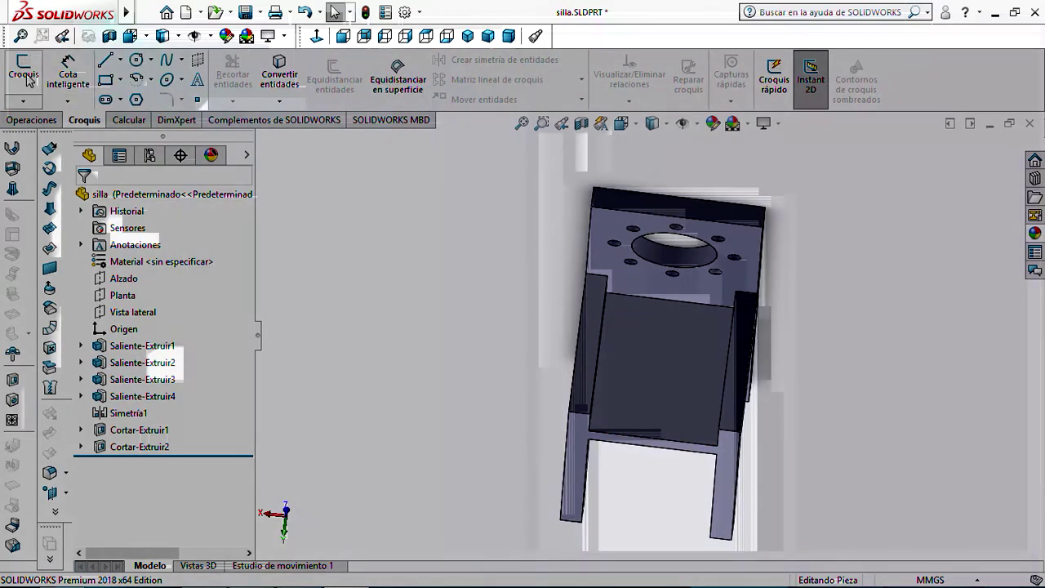
left_click(658, 366)
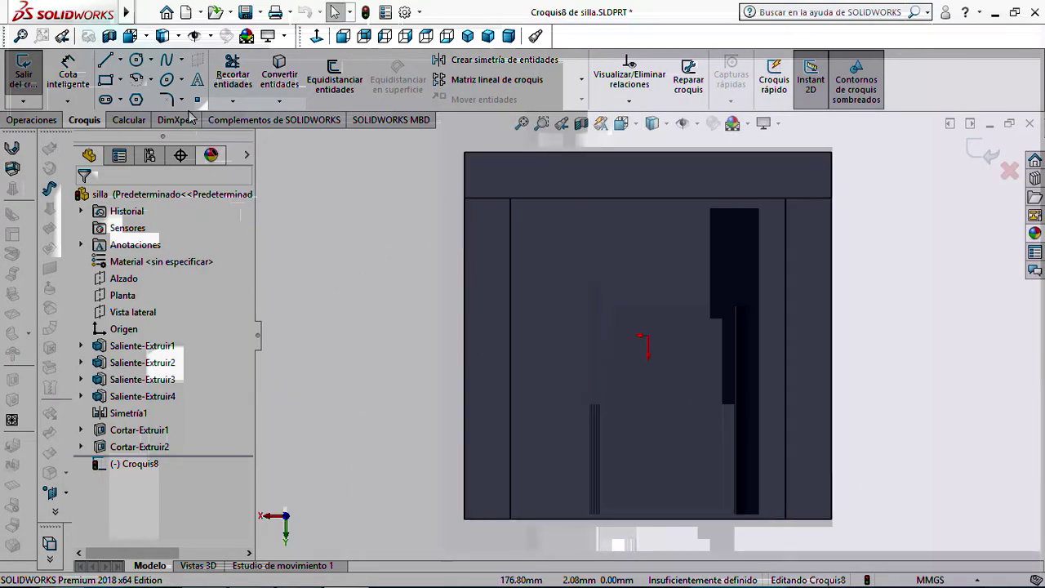
Sketch a circle about 23 mm in diameter on the seat, level with the origin and about 82 mm from it
left_click(139, 62)
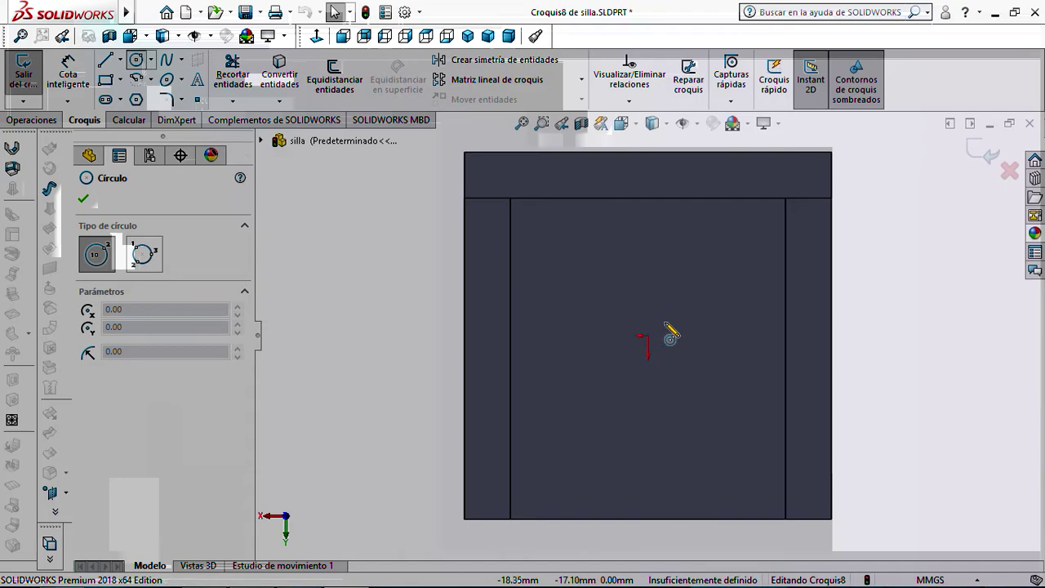
left_click(723, 336)
left_click(728, 347)
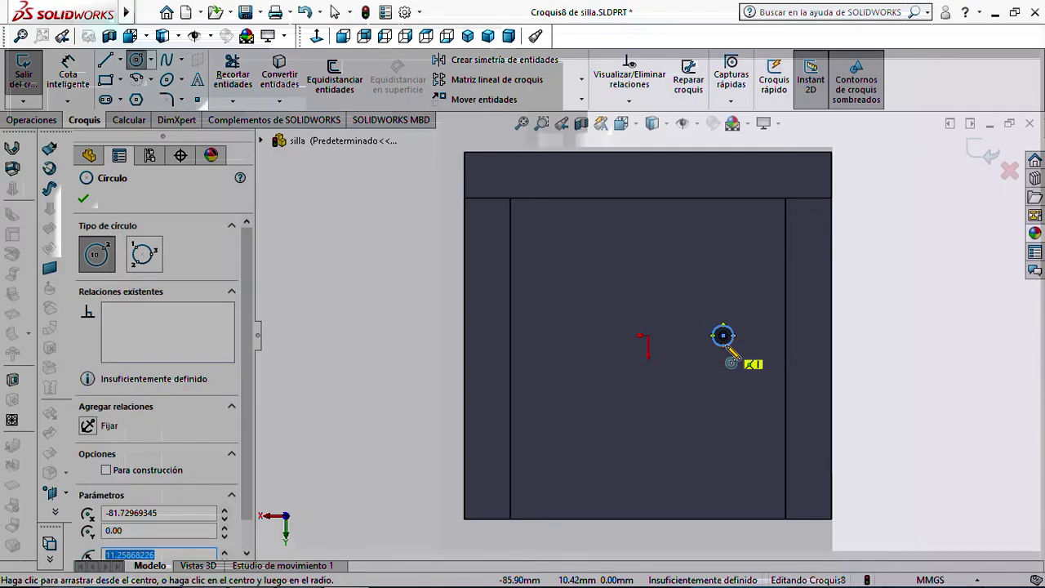
key("Escape")
Draw a horizontal construction line from the origin to the centre of the small seat circle
left_click(120, 63)
left_click(196, 93)
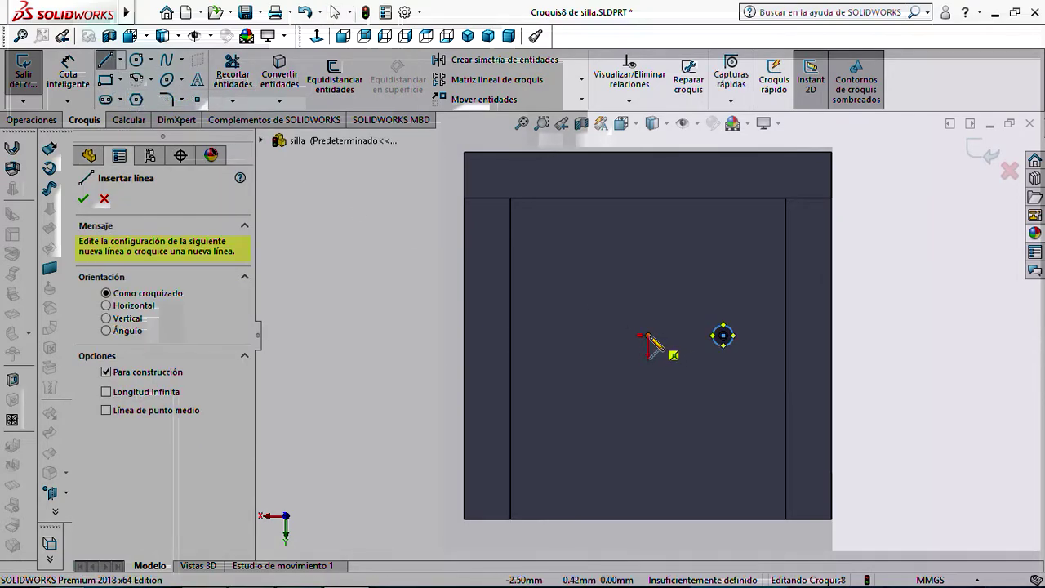
left_click(648, 336)
left_click(722, 335)
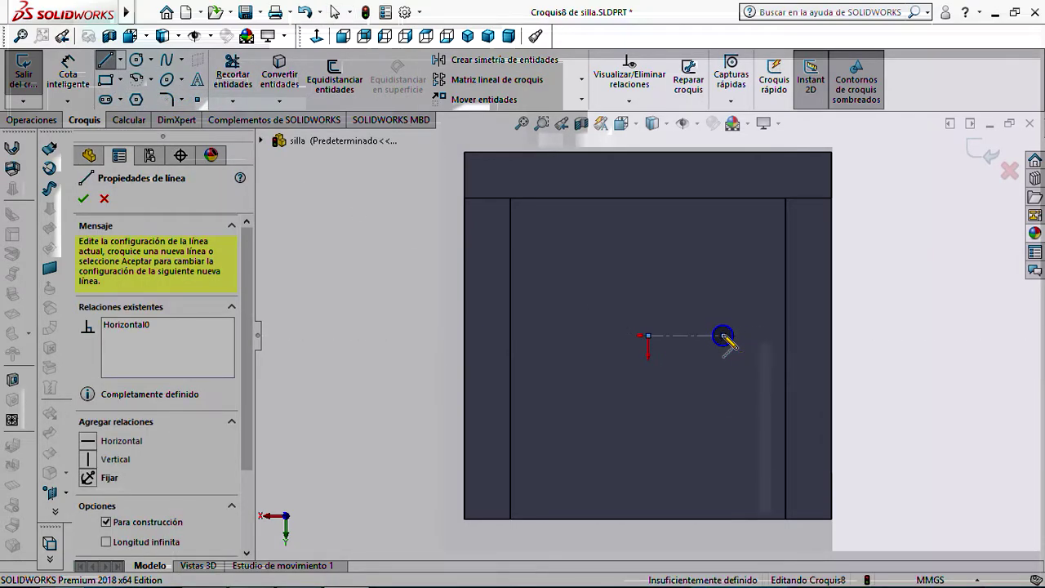
Dimension the horizontal construction line from the origin to the small circle's centre as 50 mm
key("Escape")
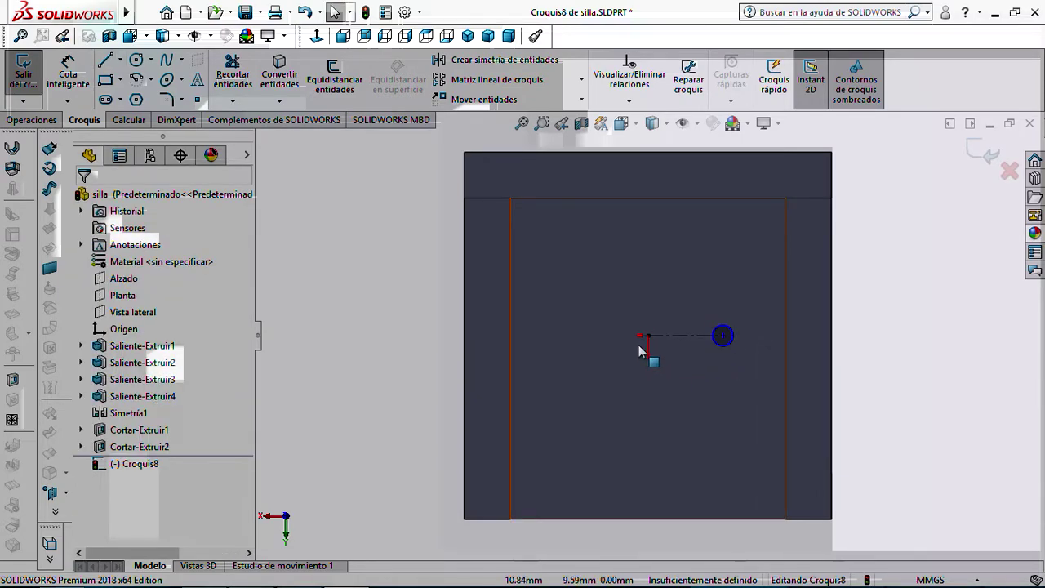
left_click(68, 72)
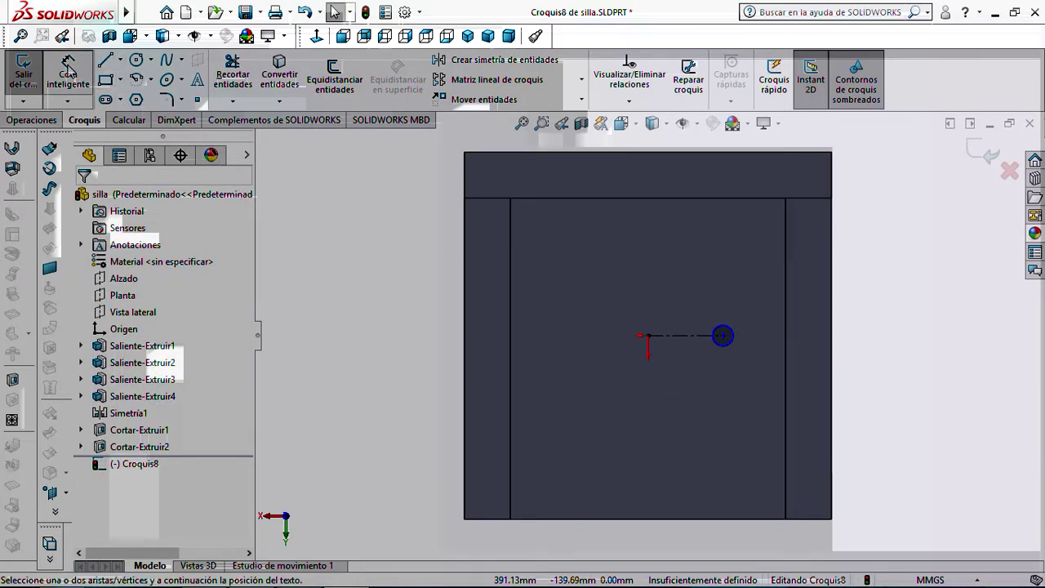
left_click(650, 336)
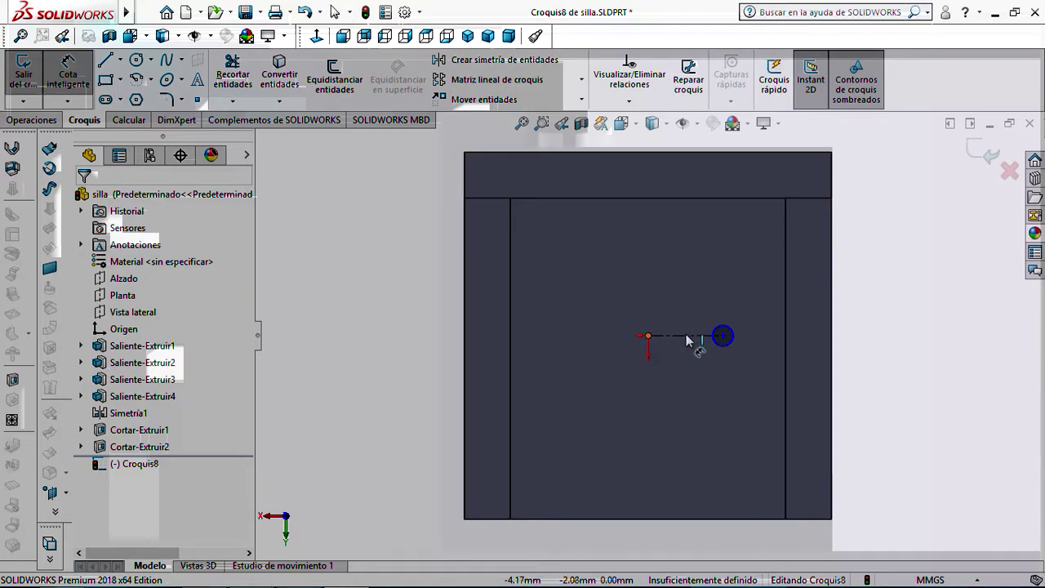
left_click(694, 334)
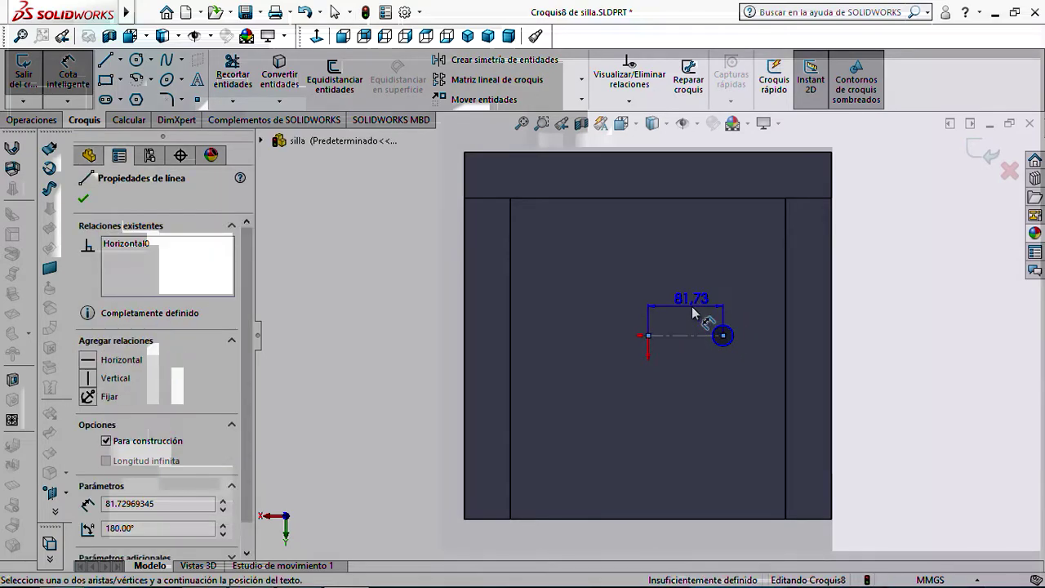
left_click(690, 297)
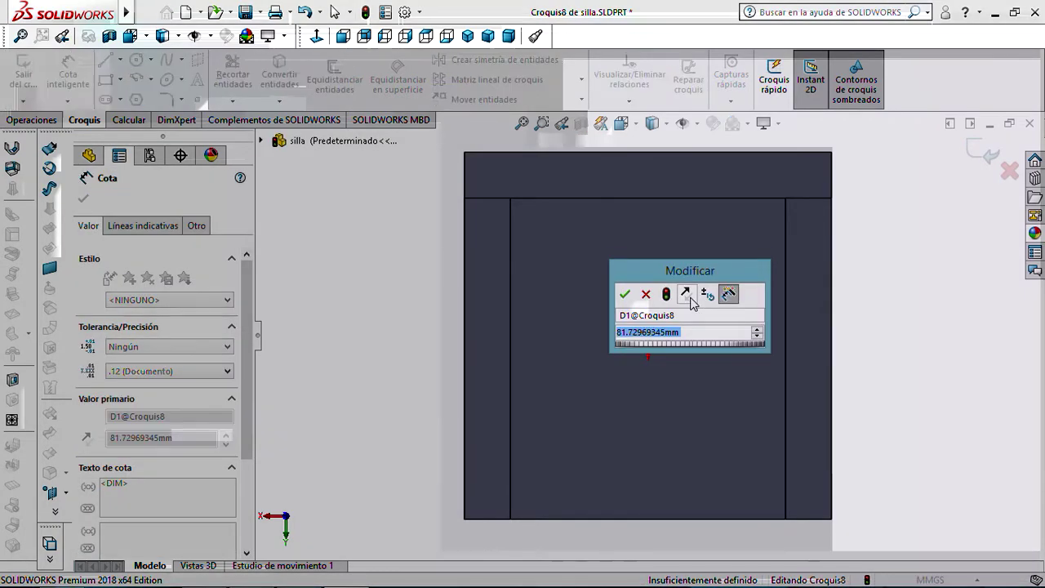
type("50")
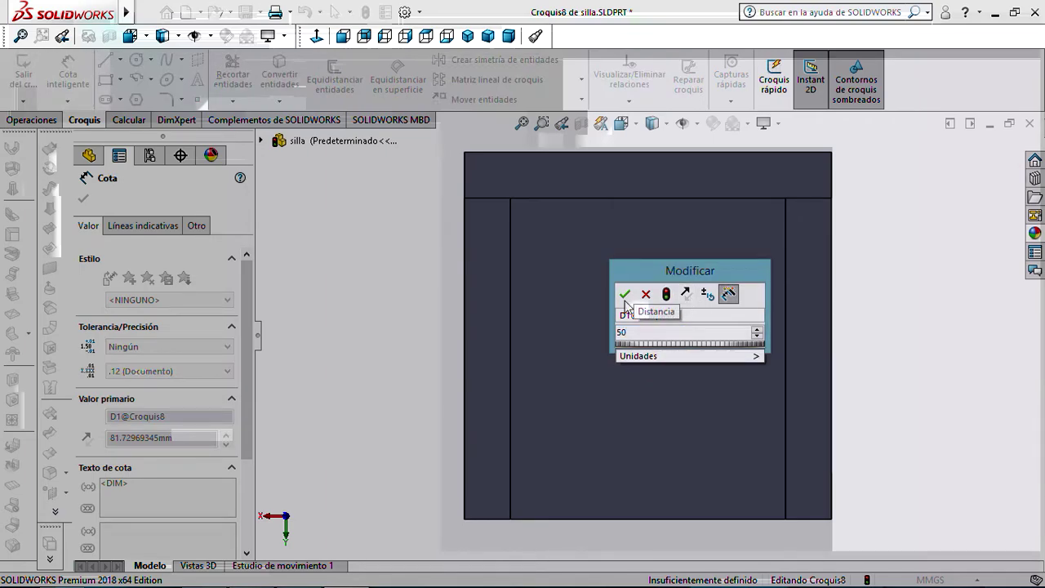
left_click(624, 295)
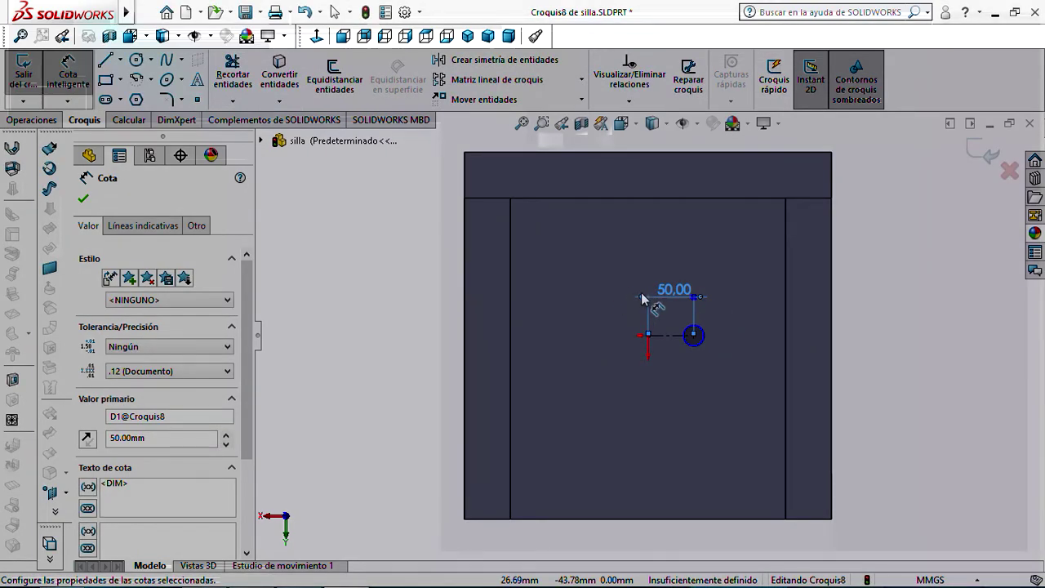
Set the construction line's length dimension to 100 mm
double_click(674, 292)
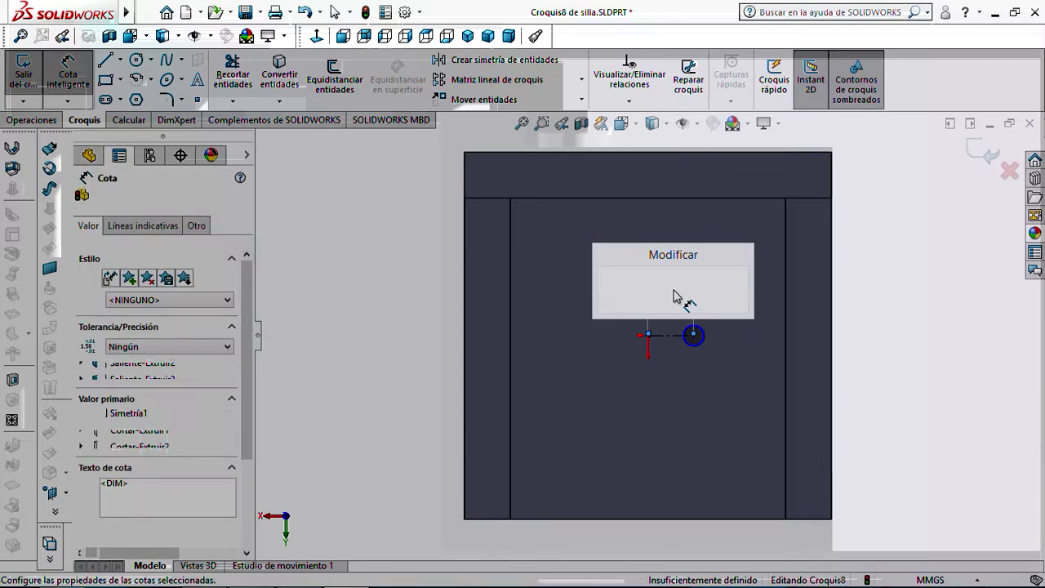
type("100")
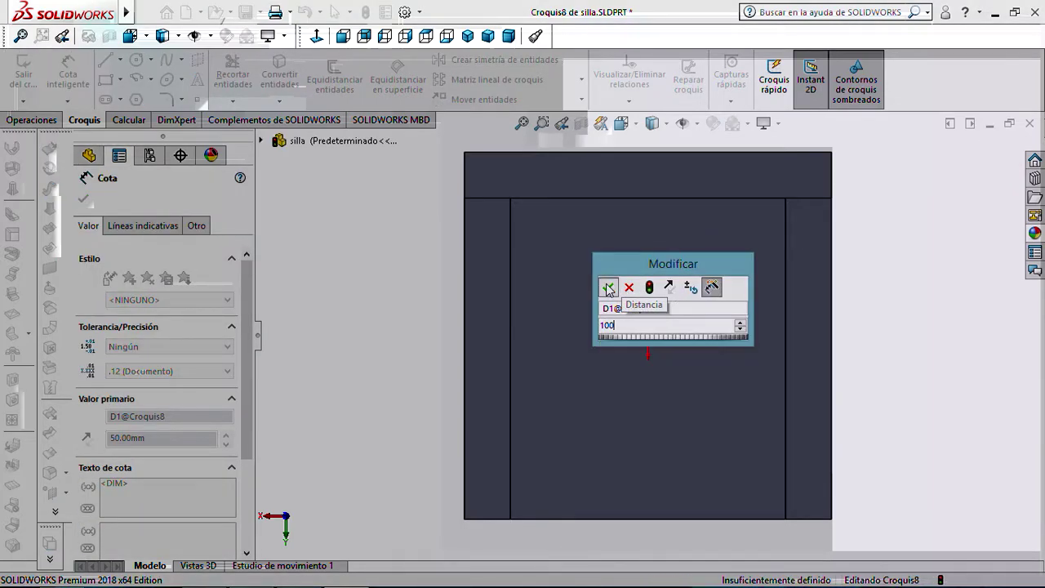
left_click(608, 288)
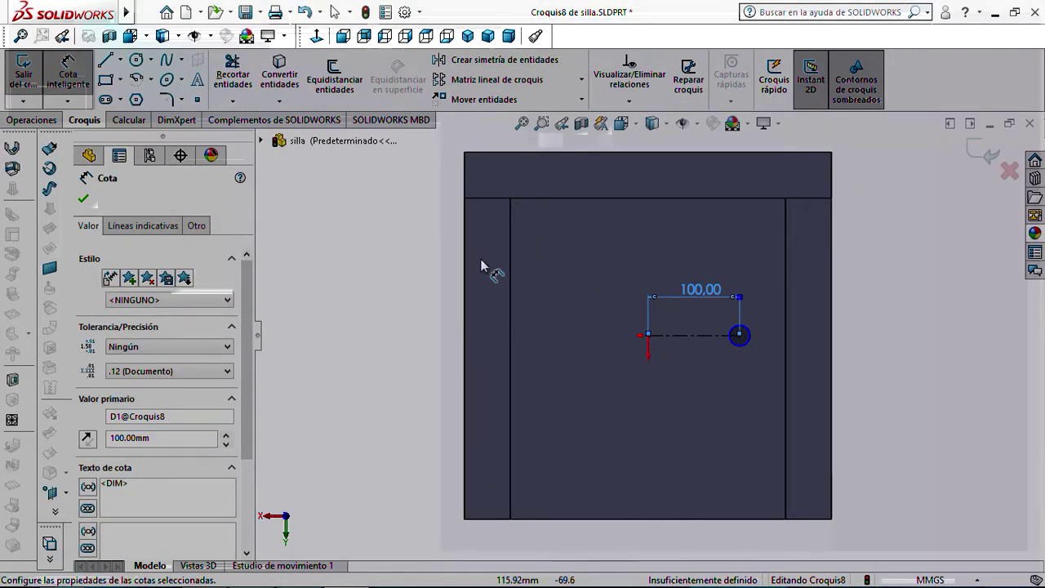
Dimension the small seat circle's diameter as 25 mm and exit the sketch
left_click(744, 341)
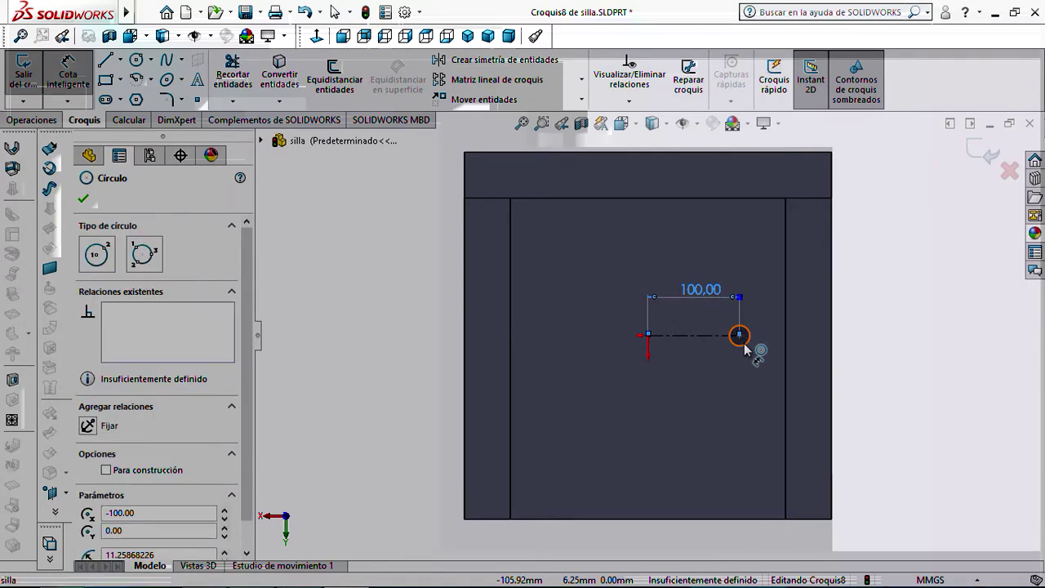
left_click(723, 405)
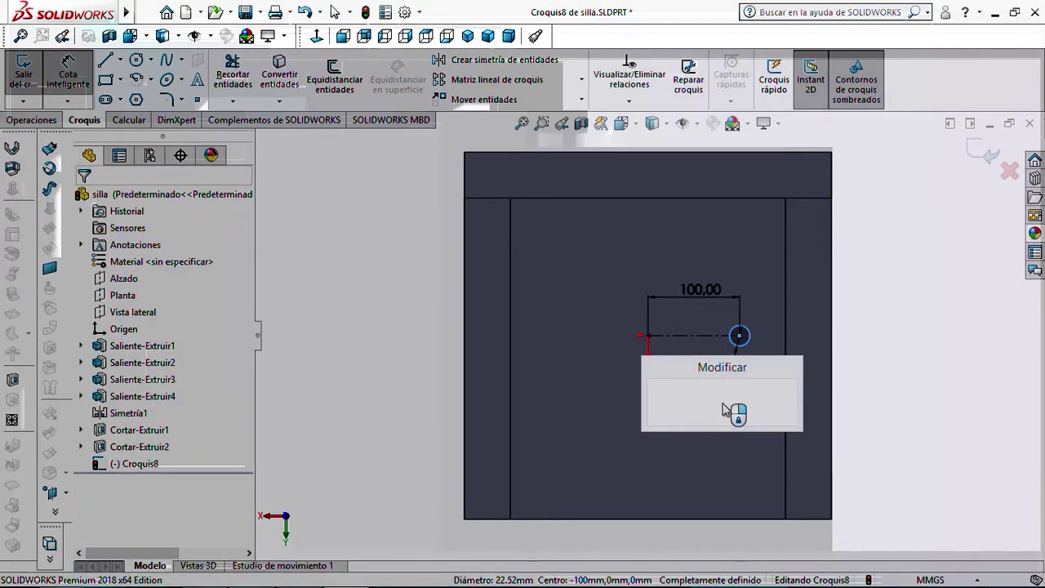
type("25")
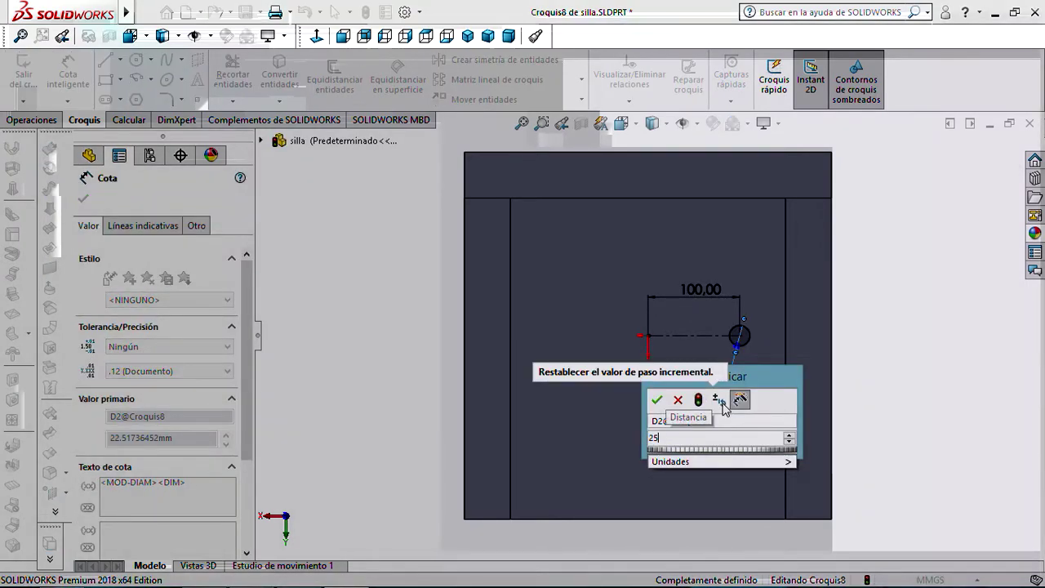
left_click(656, 399)
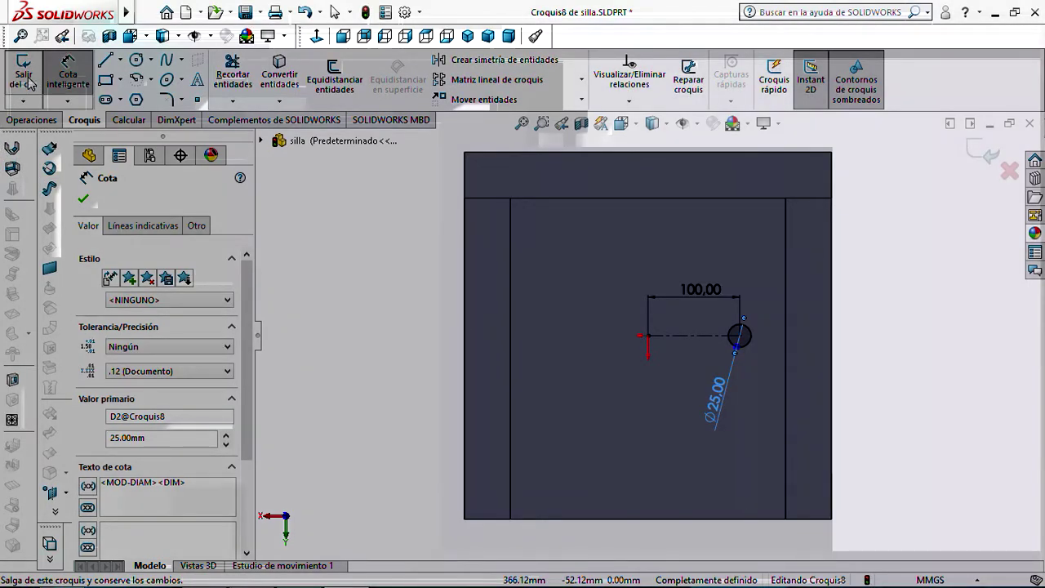
left_click(26, 79)
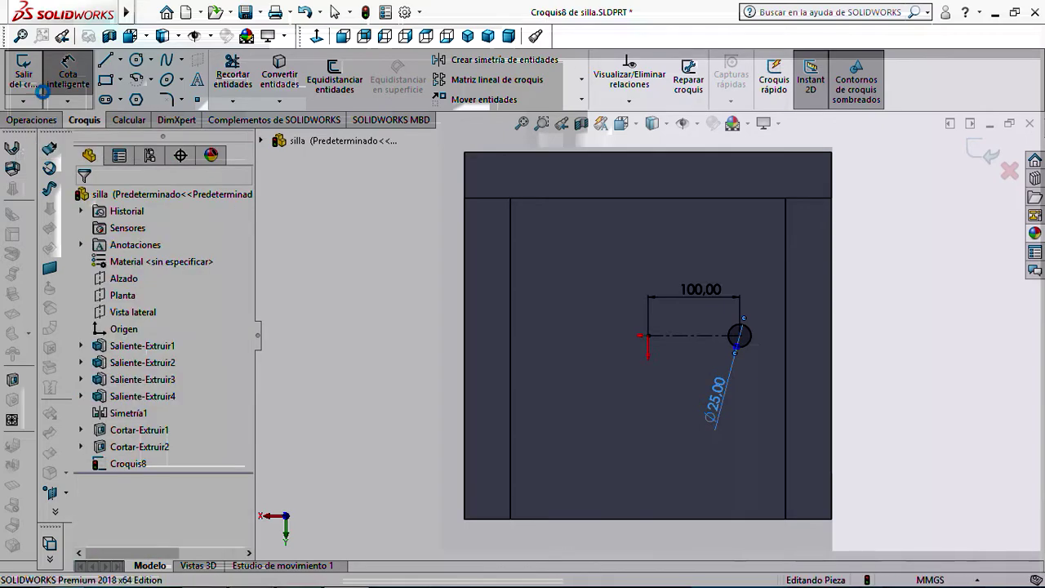
Cut-extrude the small circle down through the seat to a specified depth of 350 mm
middle_click_drag(331, 330, 245, 172)
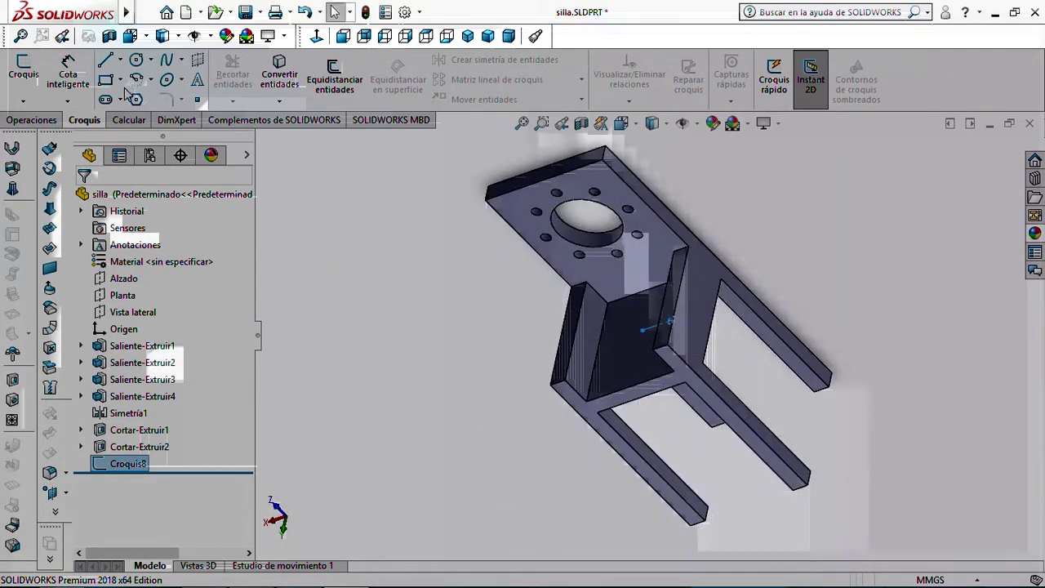
left_click(32, 122)
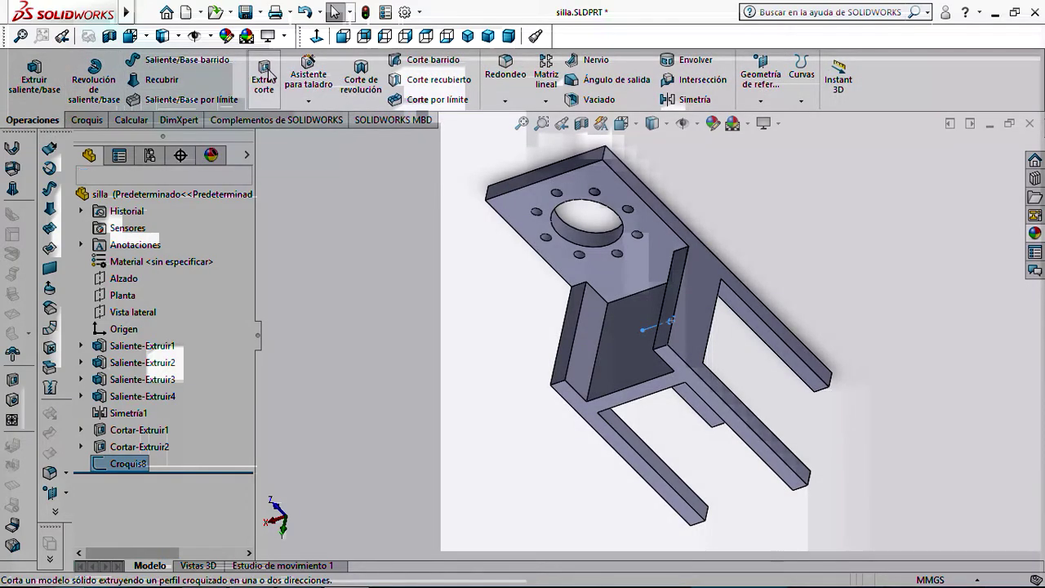
left_click(267, 75)
middle_click_drag(418, 300, 138, 222)
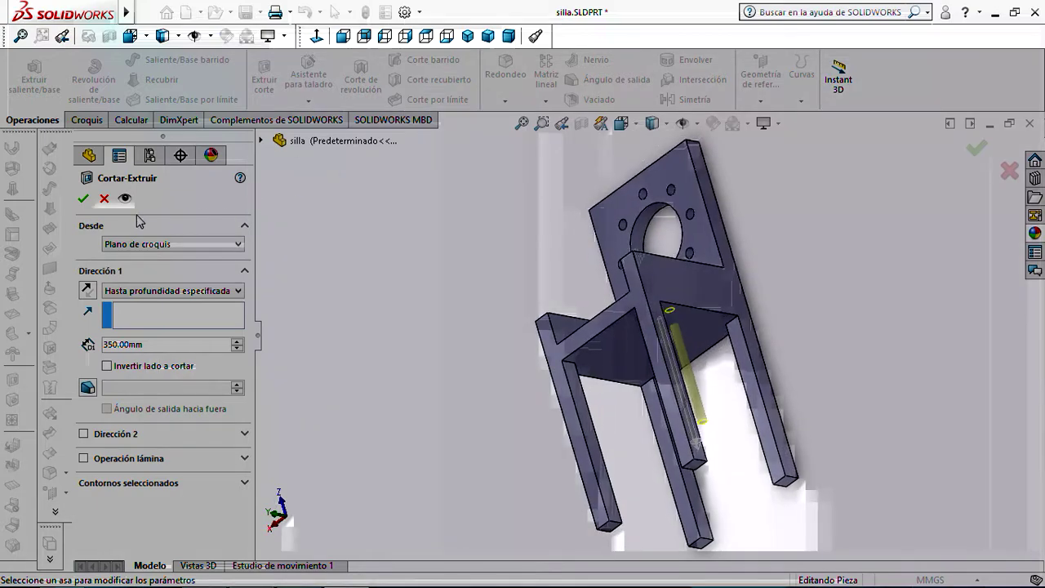
left_click(82, 201)
Examine the new hole in the chair's seat from the front and from above
scroll(447, 336, "up", 2)
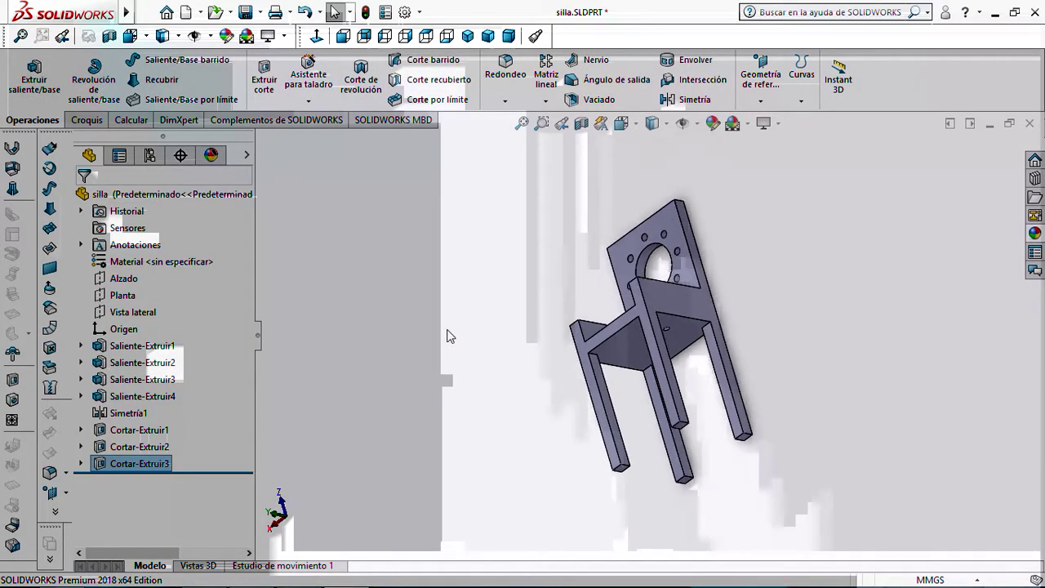
middle_click_drag(447, 336, 796, 274)
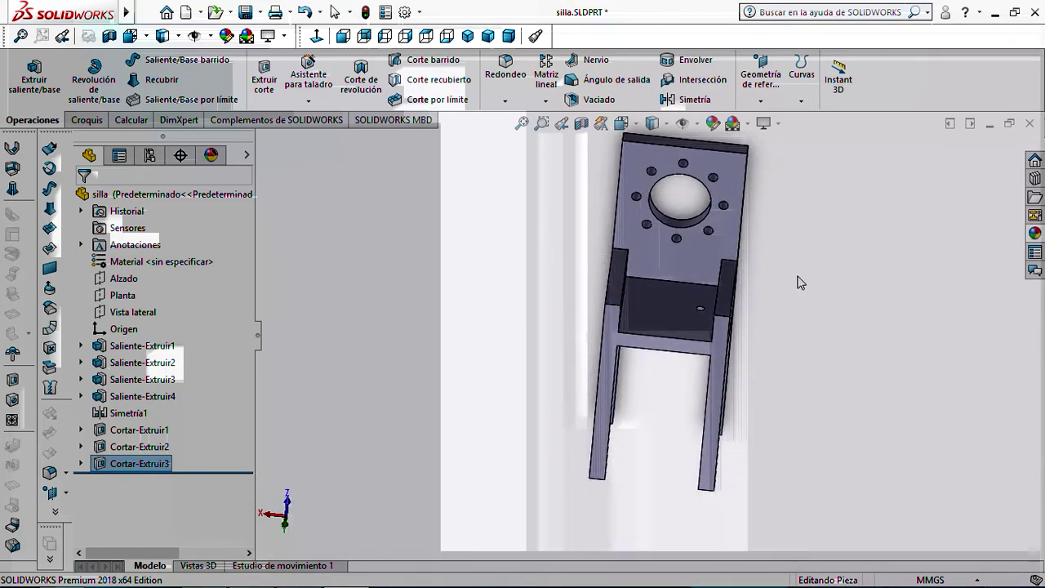
middle_click_drag(800, 291, 805, 380)
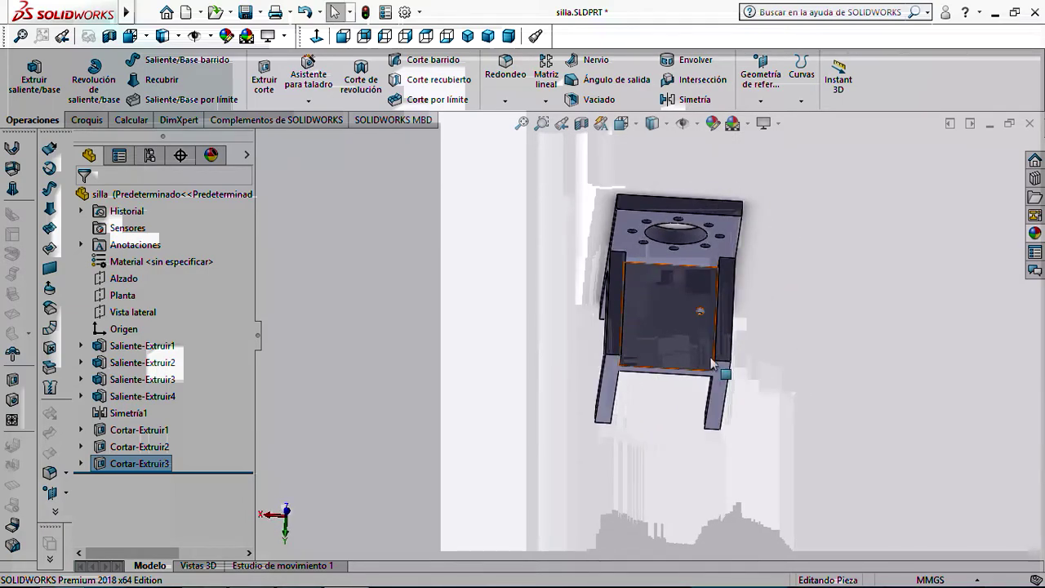
scroll(689, 322, "down", 3)
scroll(692, 330, "up", 2)
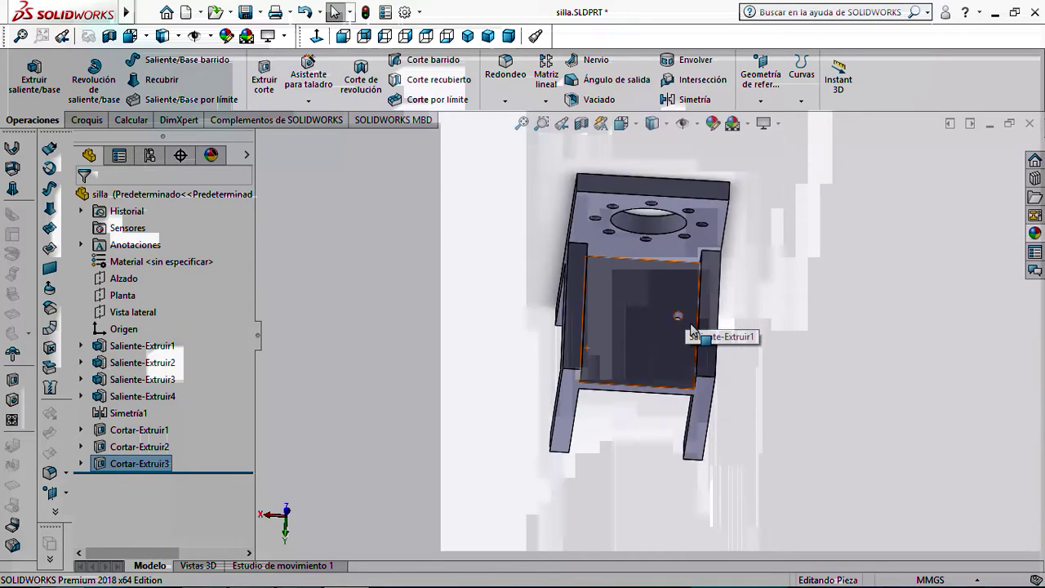
scroll(691, 329, "down", 2)
scroll(692, 331, "down", 1)
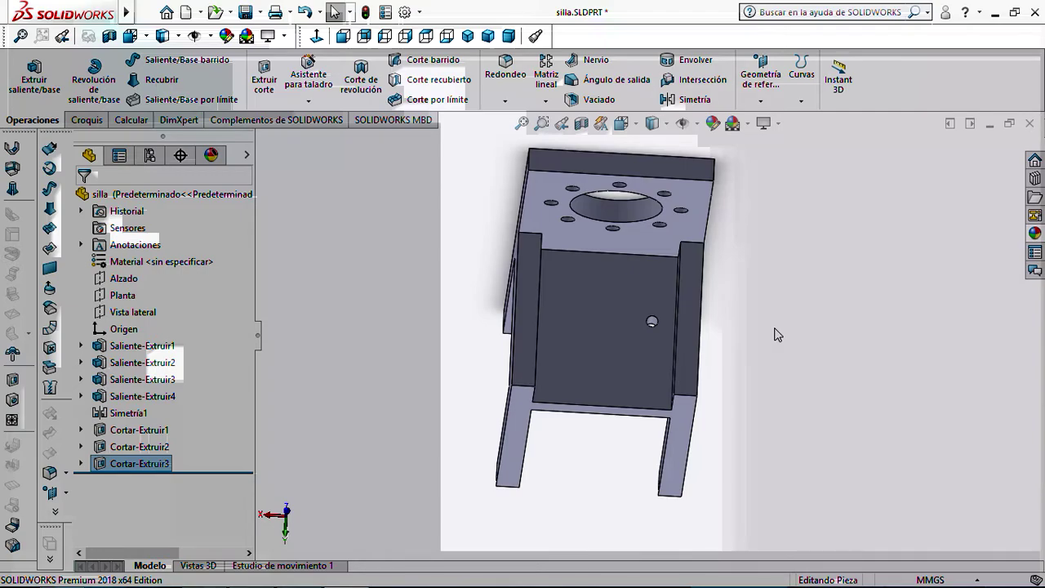
scroll(777, 335, "up", 1)
scroll(777, 335, "up", 1)
scroll(750, 350, "down", 3)
middle_click_drag(750, 349, 677, 159)
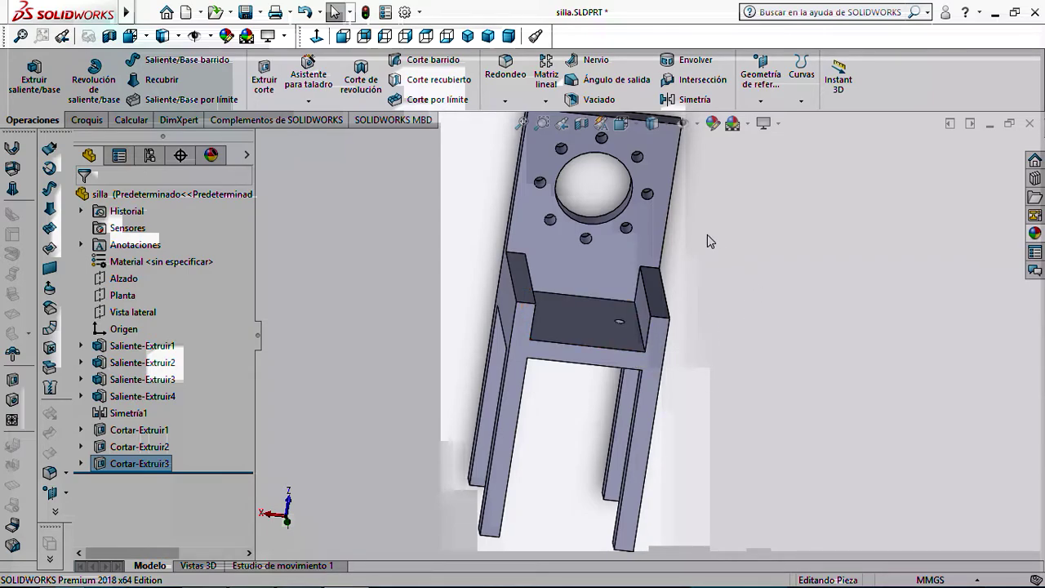
Start a linear pattern of the seat hole cut, using the seat's side edge nearest the hole as the first direction
left_click(546, 101)
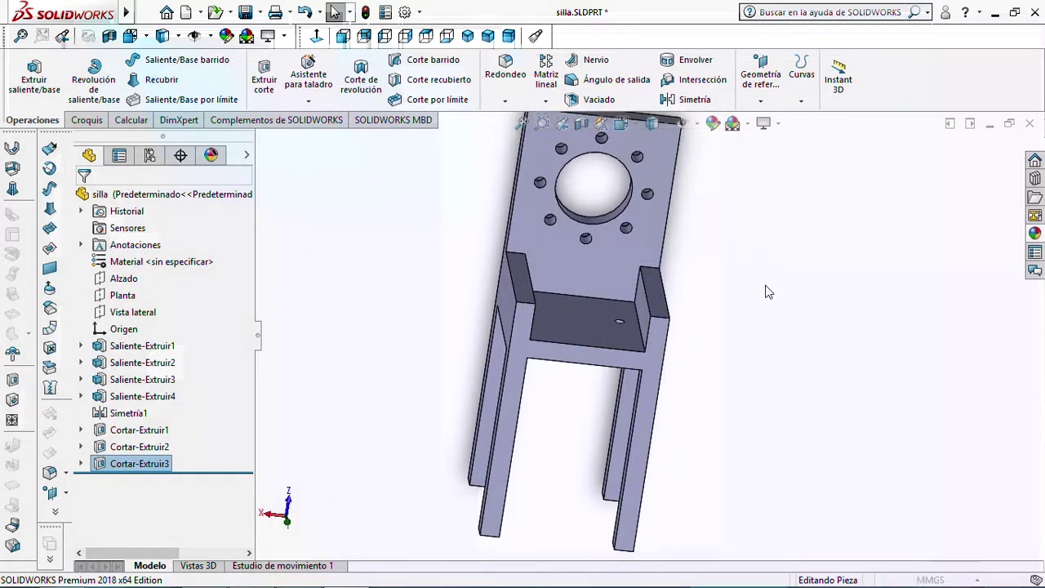
left_click(572, 119)
middle_click_drag(773, 310, 768, 408)
scroll(595, 322, "down", 5)
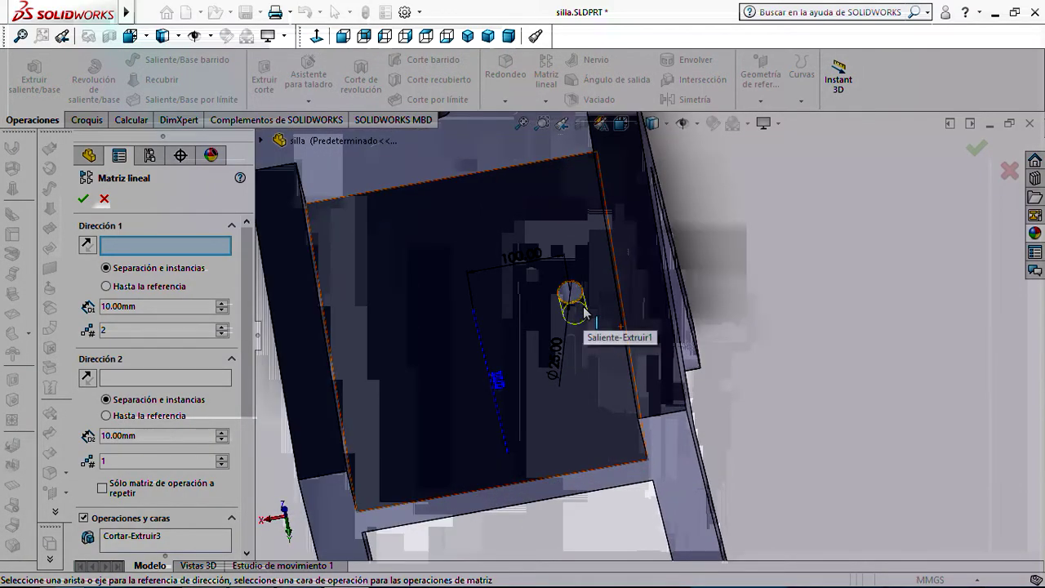
scroll(492, 306, "up", 2)
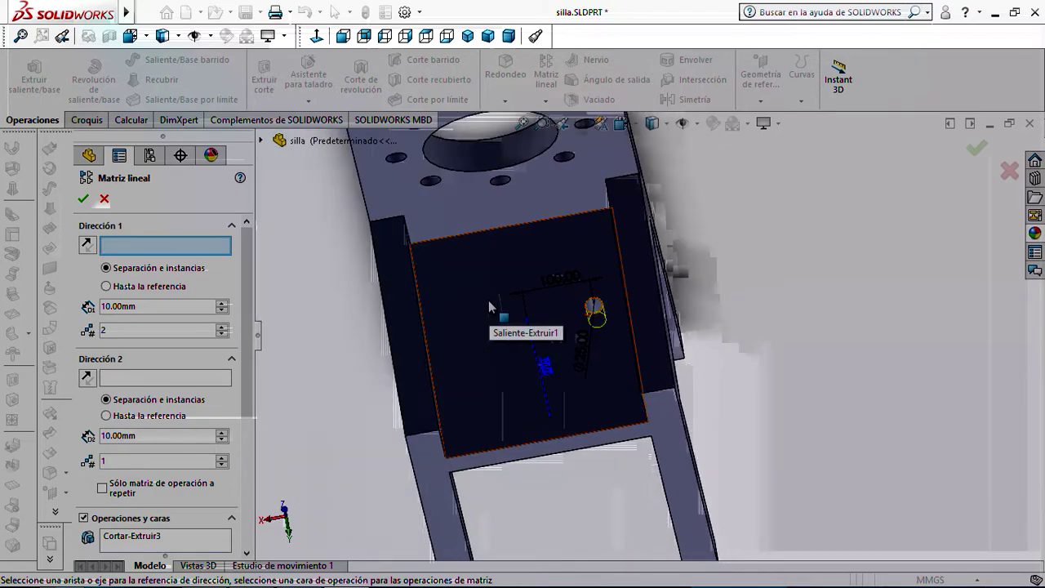
scroll(489, 307, "up", 1)
left_click_drag(247, 360, 240, 449)
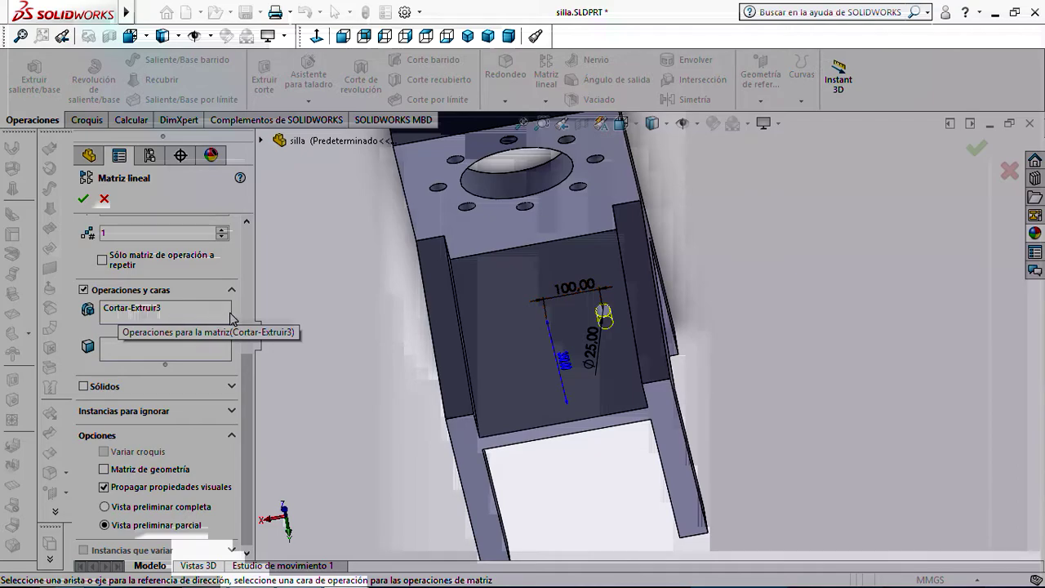
left_click(261, 141)
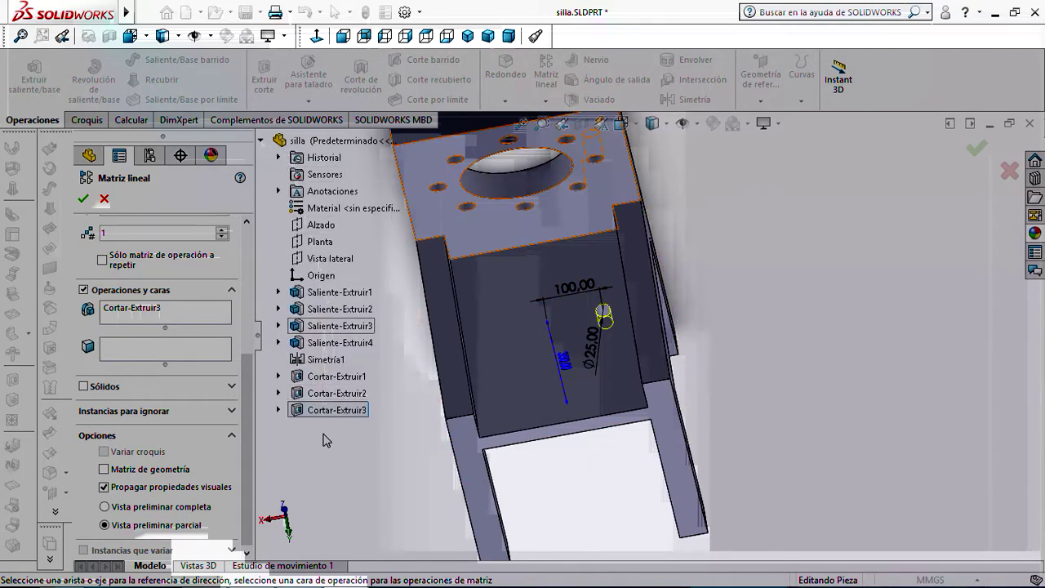
left_click_drag(243, 390, 254, 261)
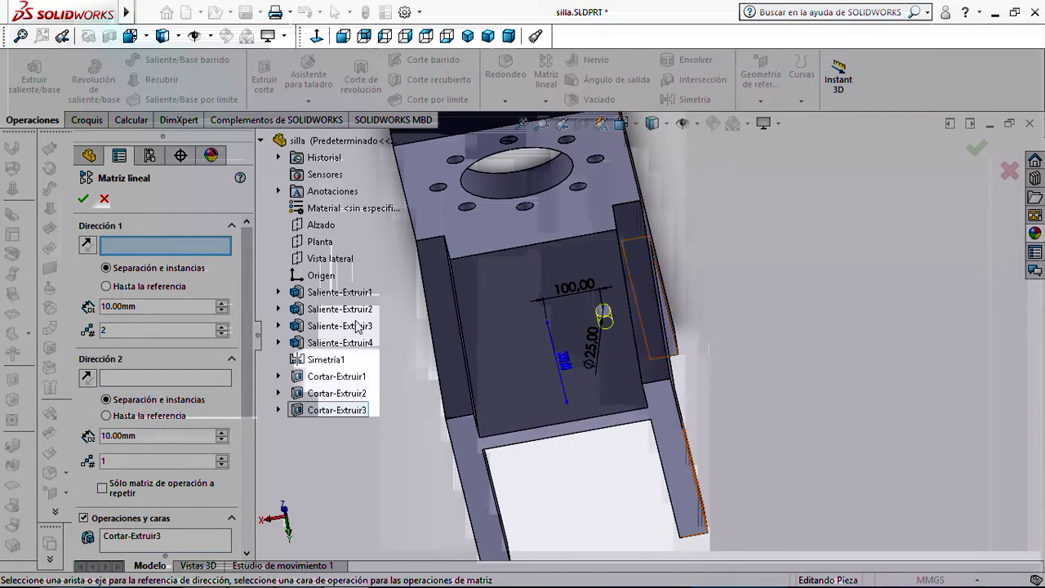
middle_click_drag(679, 283, 714, 265)
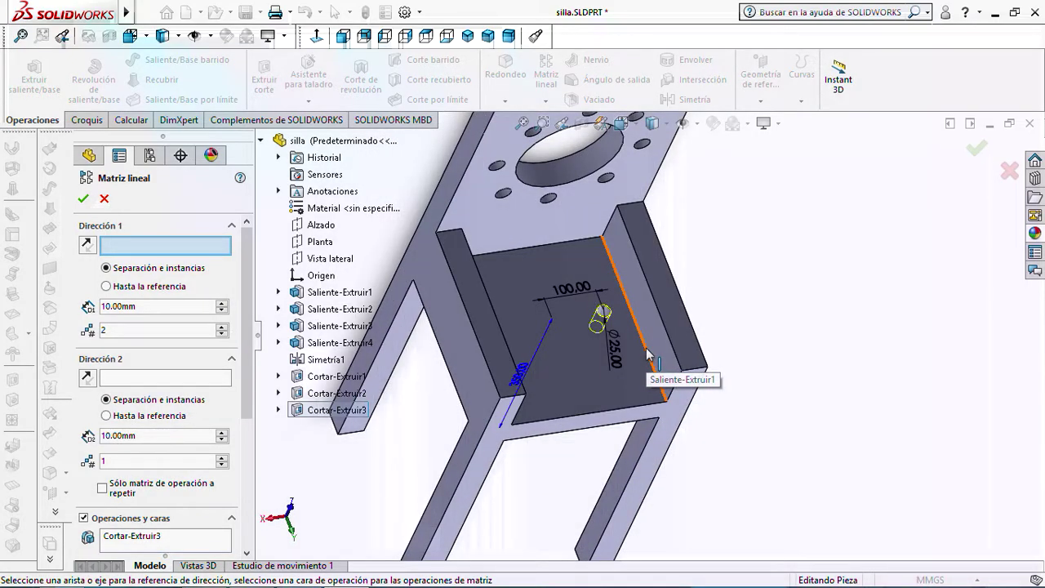
left_click(648, 354)
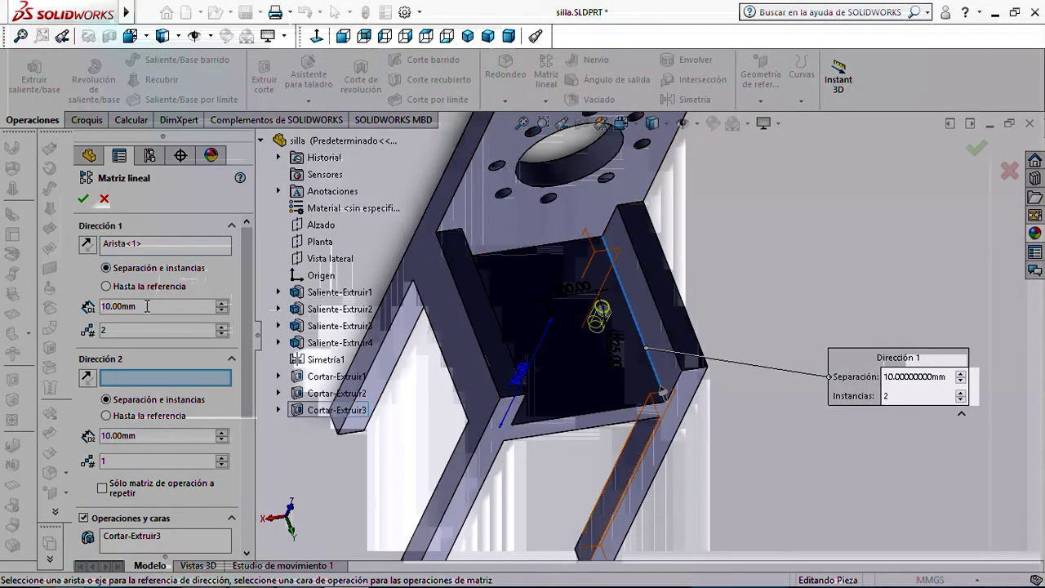
Set the first direction of the seat hole pattern to 3 instances with a 30 mm spacing
left_click_drag(139, 307, 100, 306)
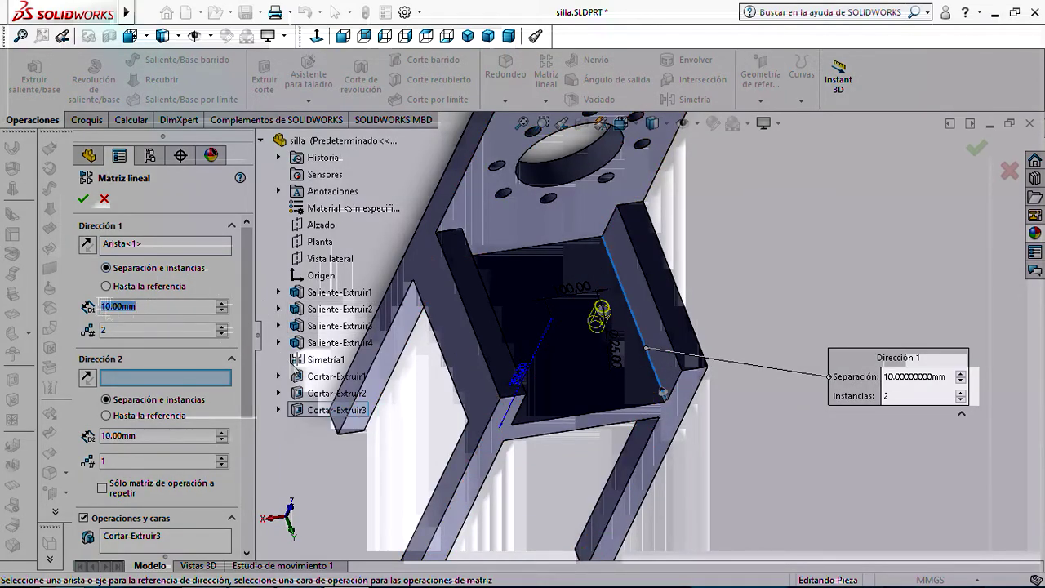
double_click(113, 329)
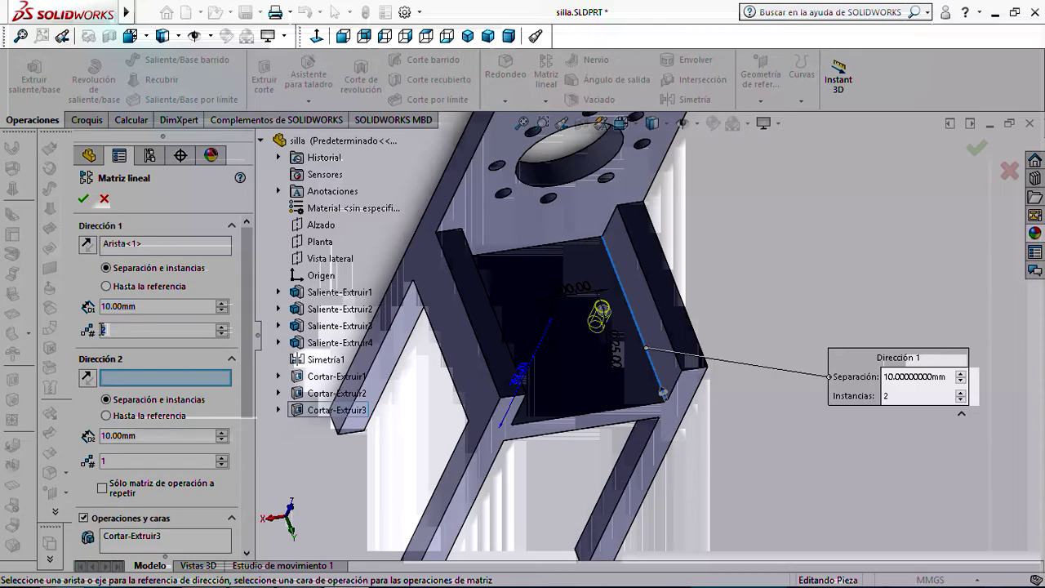
type("3")
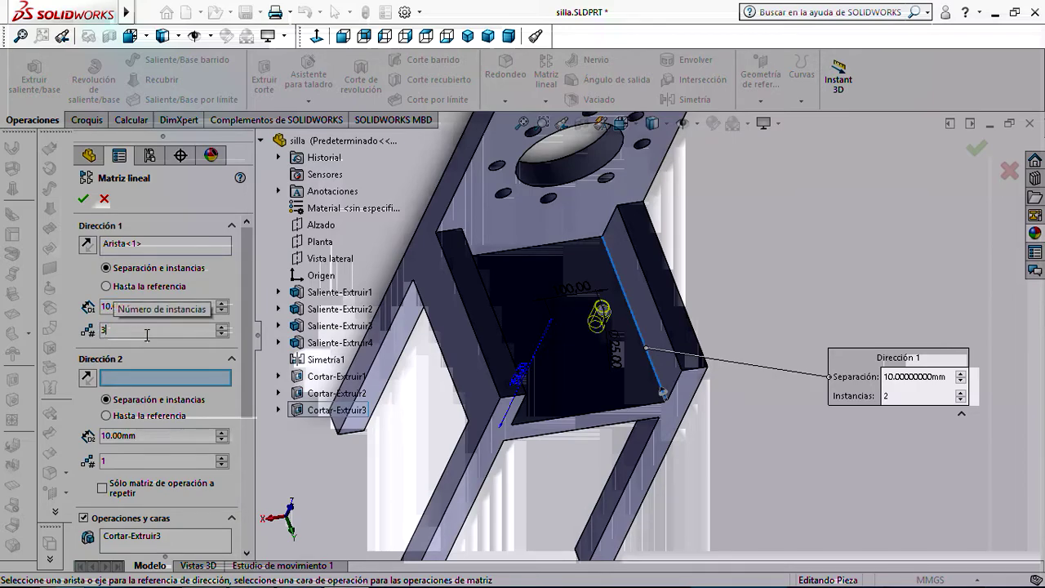
double_click(129, 307)
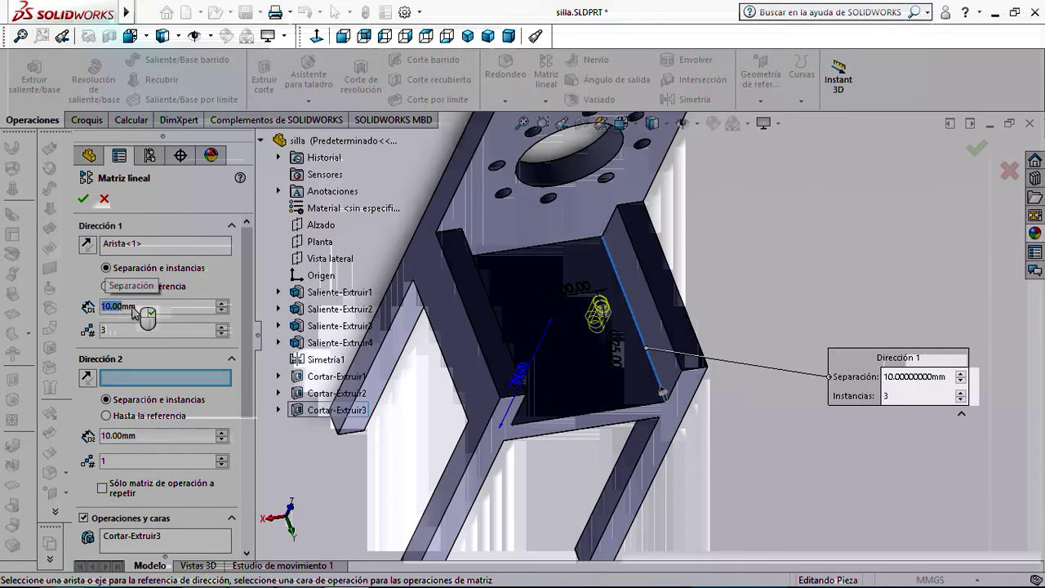
type("30")
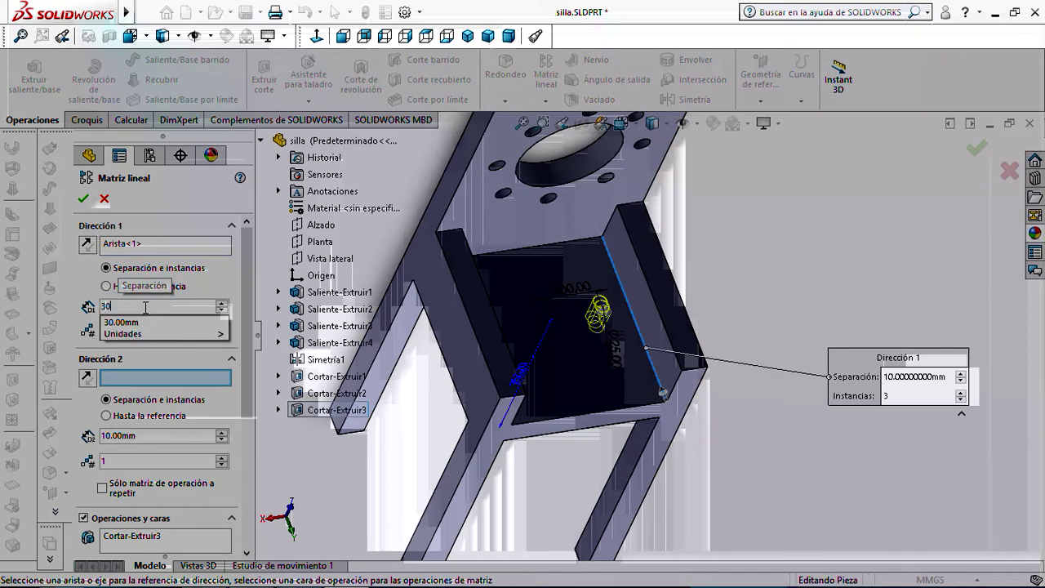
key("Return")
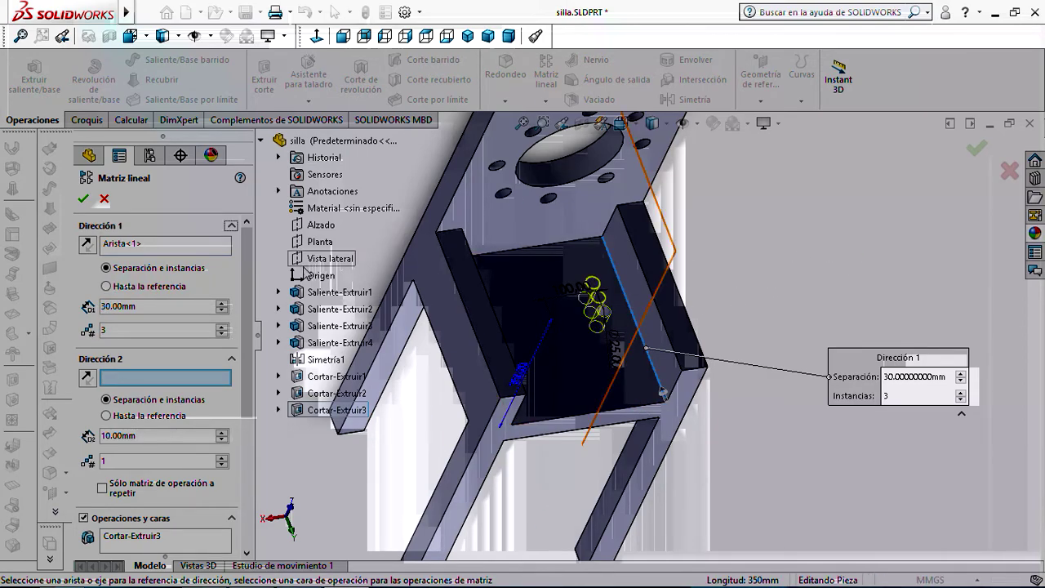
Change the first direction's spacing to 50 mm
double_click(106, 307)
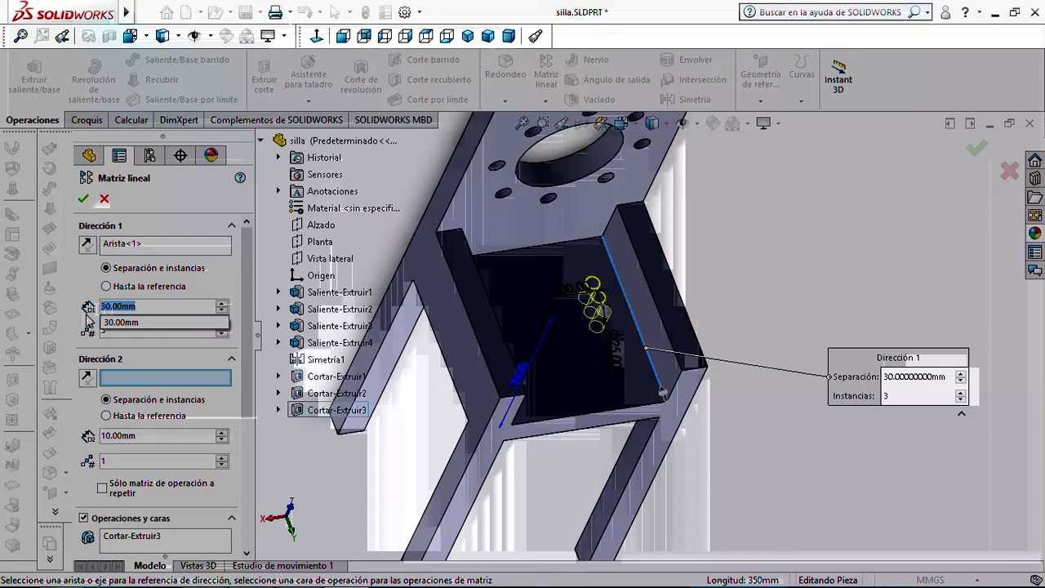
type("50")
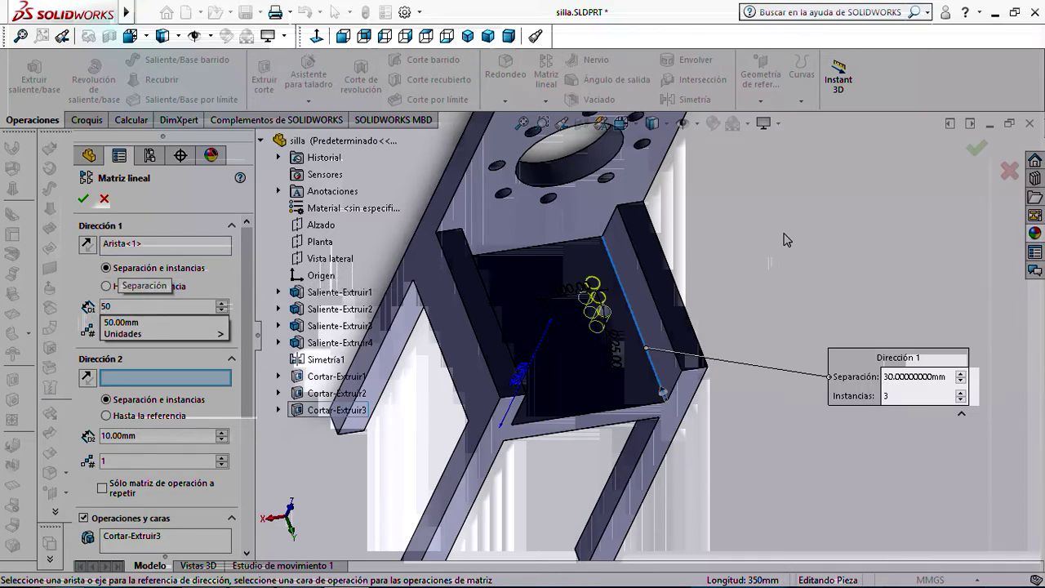
key("Return")
middle_click_drag(806, 237, 849, 311)
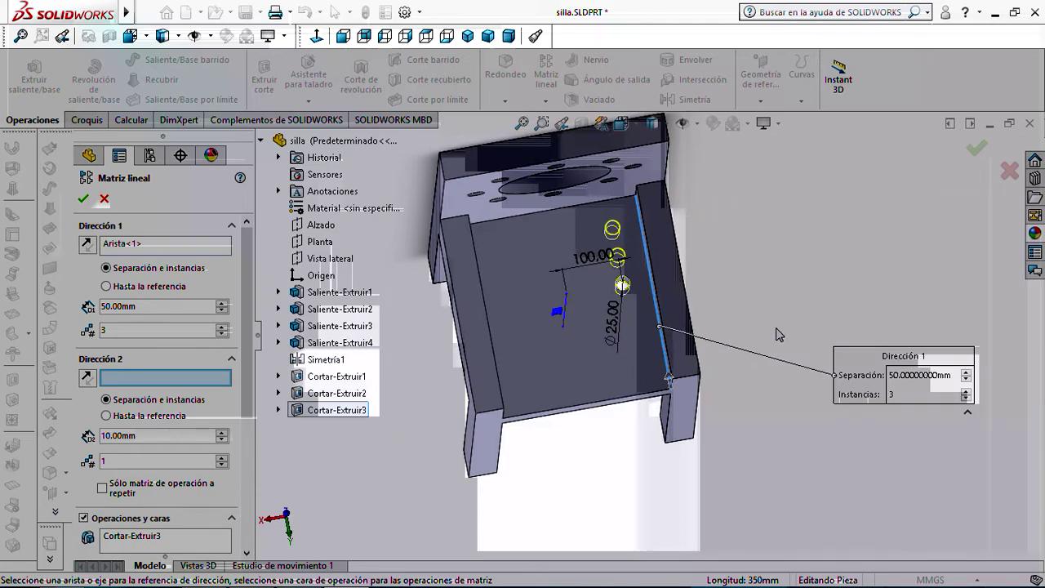
Use the seat's front edge, between the two armrests, as the pattern's second direction
scroll(209, 380, "down", 1)
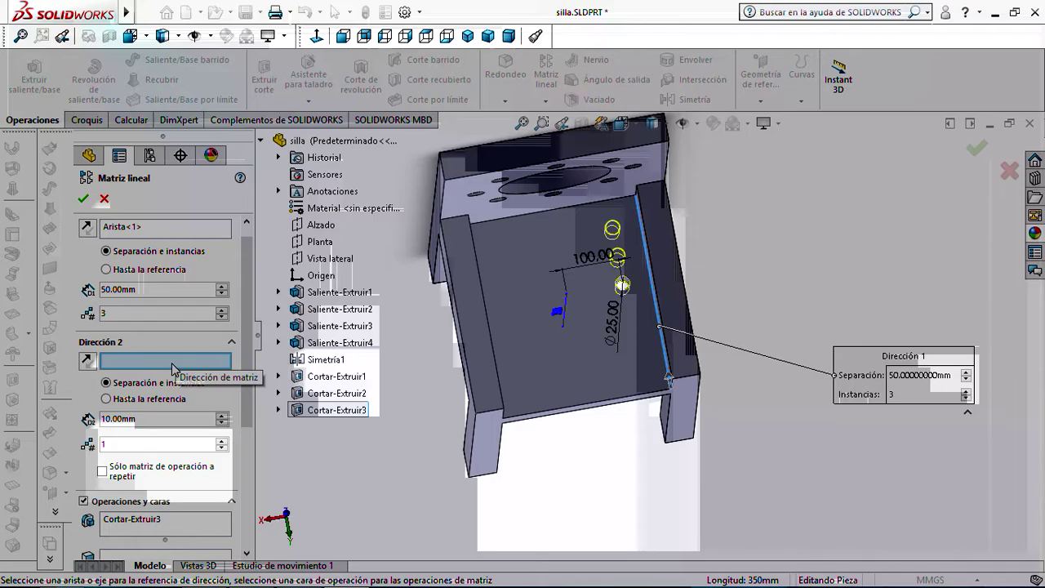
mouse_move(460, 495)
middle_mouse_down()
mouse_move(432, 455)
mouse_move(443, 483)
middle_mouse_up()
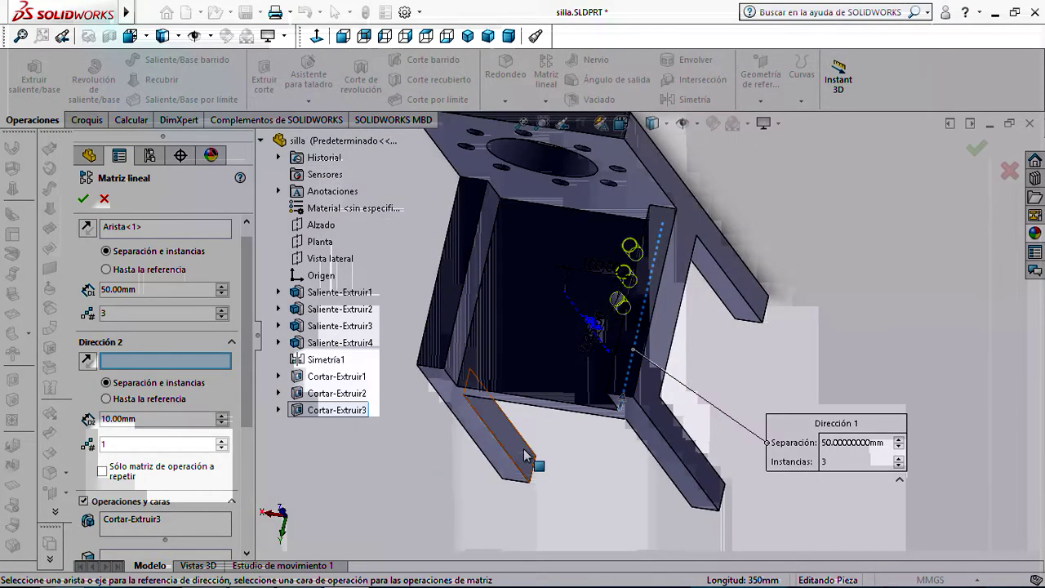
scroll(525, 449, "down", 3)
scroll(525, 449, "down", 2)
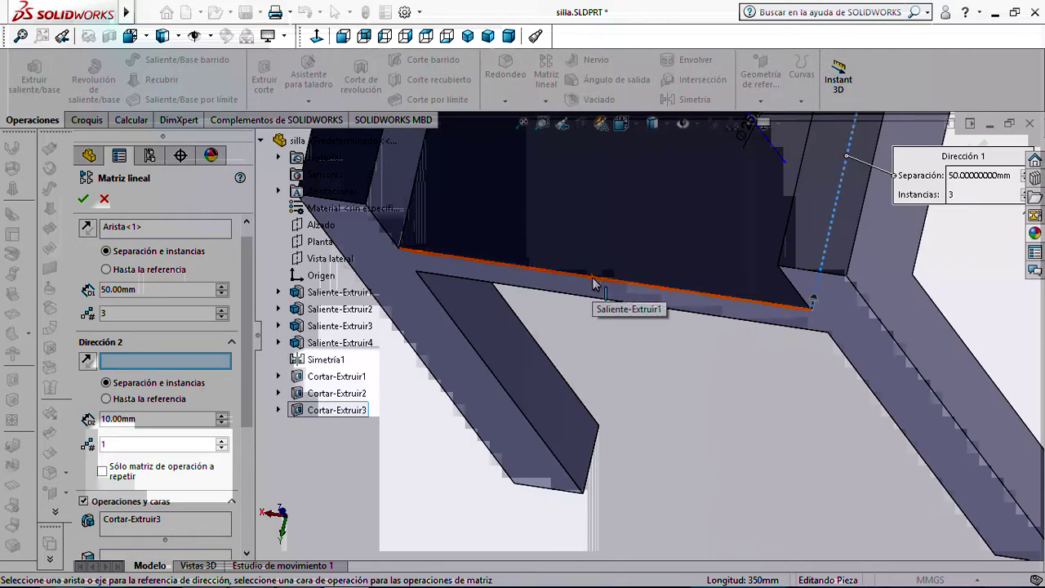
left_click(594, 283)
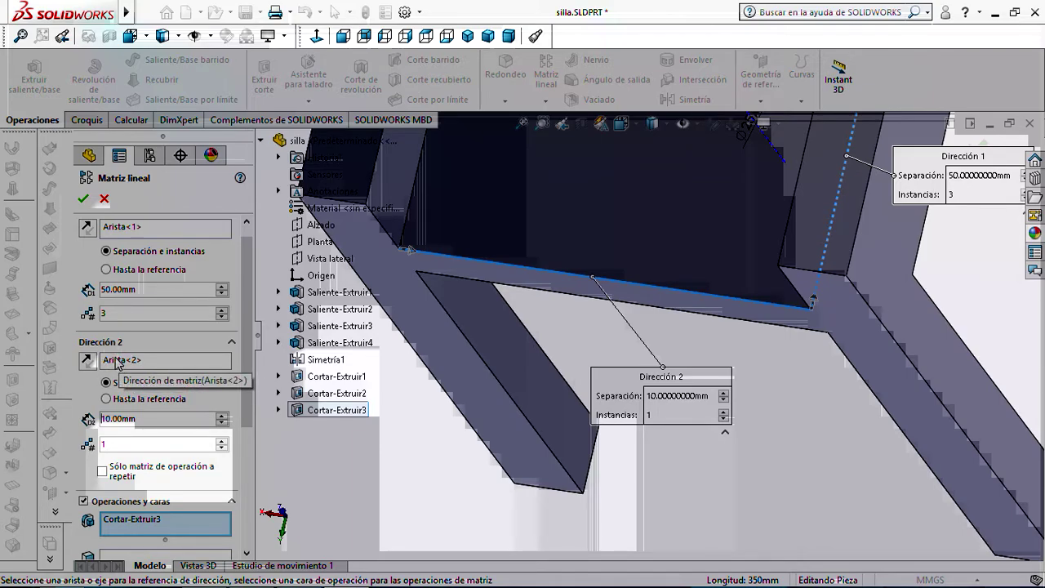
left_click(137, 363)
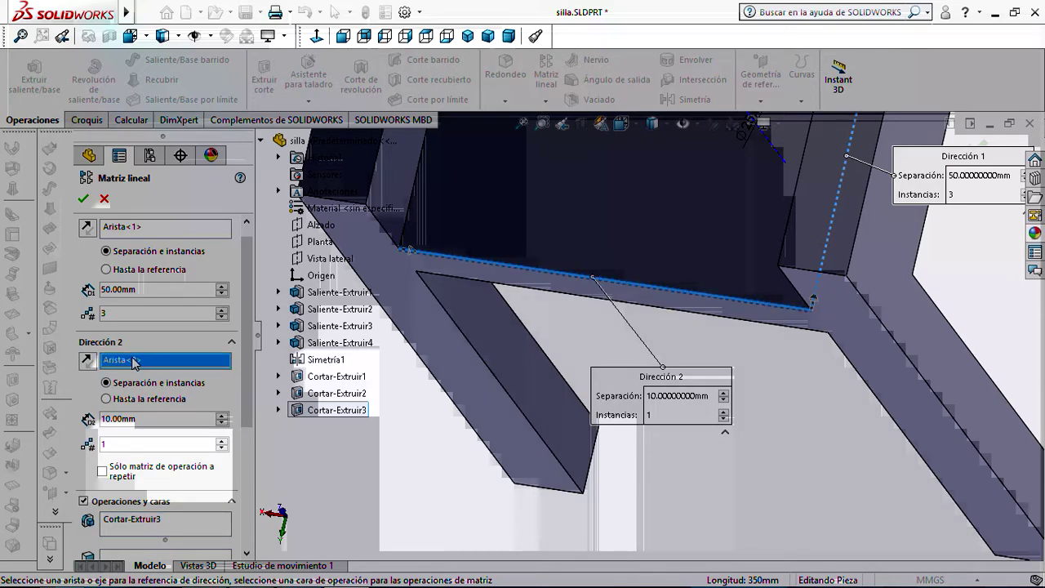
right_click(136, 362)
left_click(539, 211)
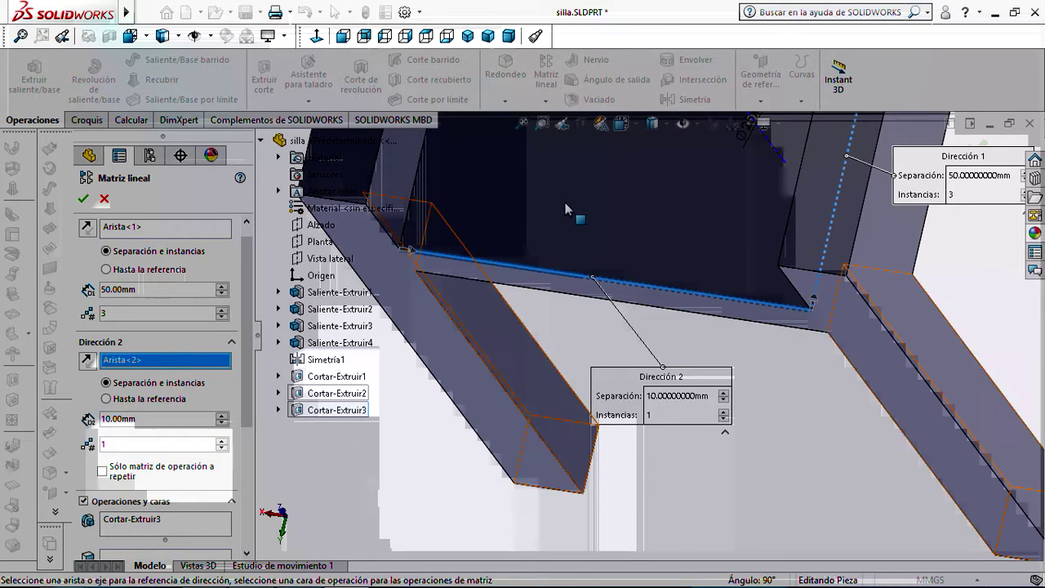
scroll(572, 245, "up", 5)
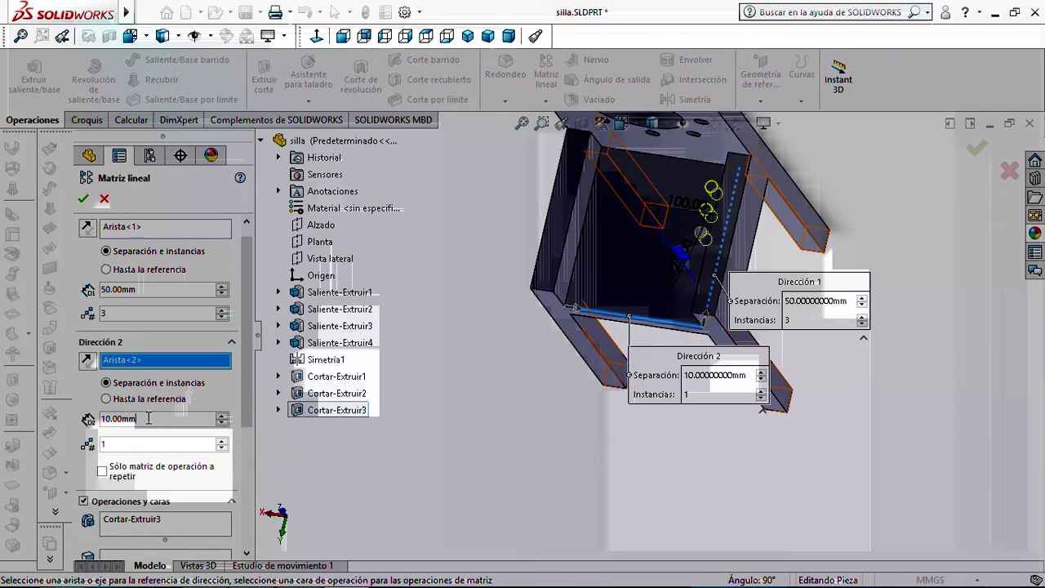
Set the second direction's spacing to 50 mm with 10 instances
left_click_drag(148, 418, 89, 418)
type("50")
key("Return")
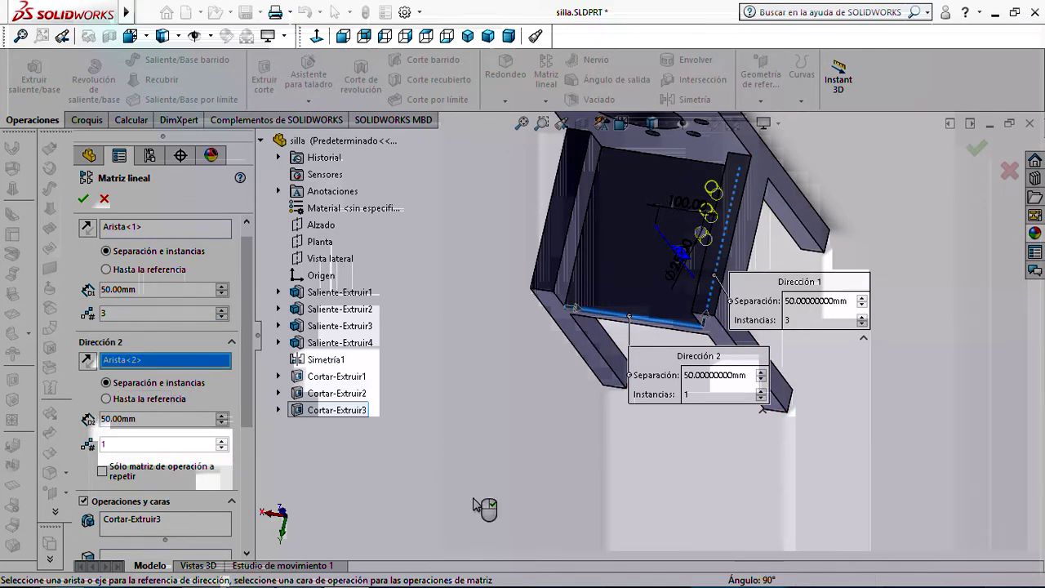
left_click(114, 442)
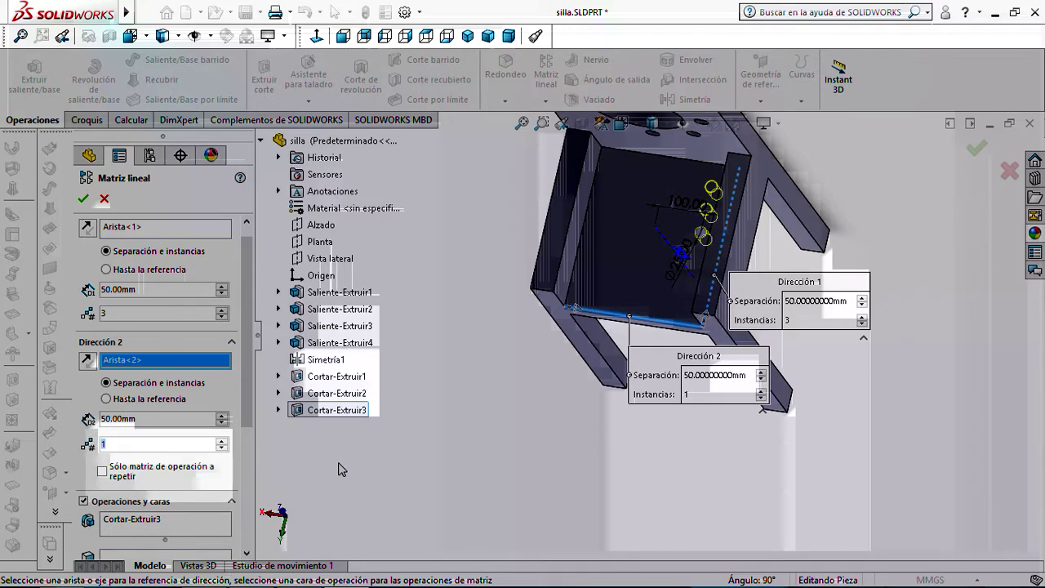
type("10")
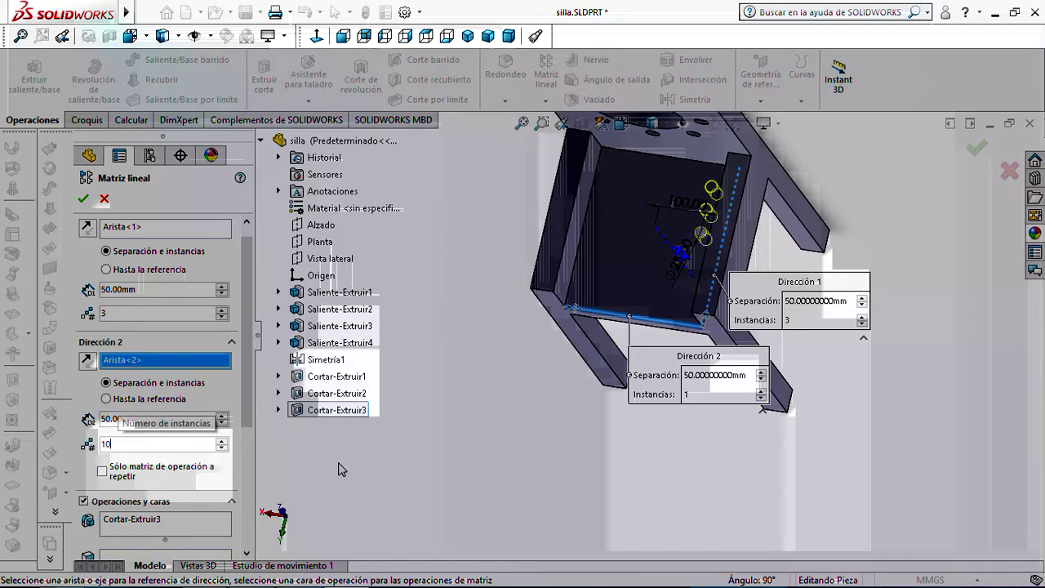
Reverse the second direction so the holes run across the seat, reduce it to 5 instances and accept the linear pattern
middle_click_drag(494, 469, 506, 441)
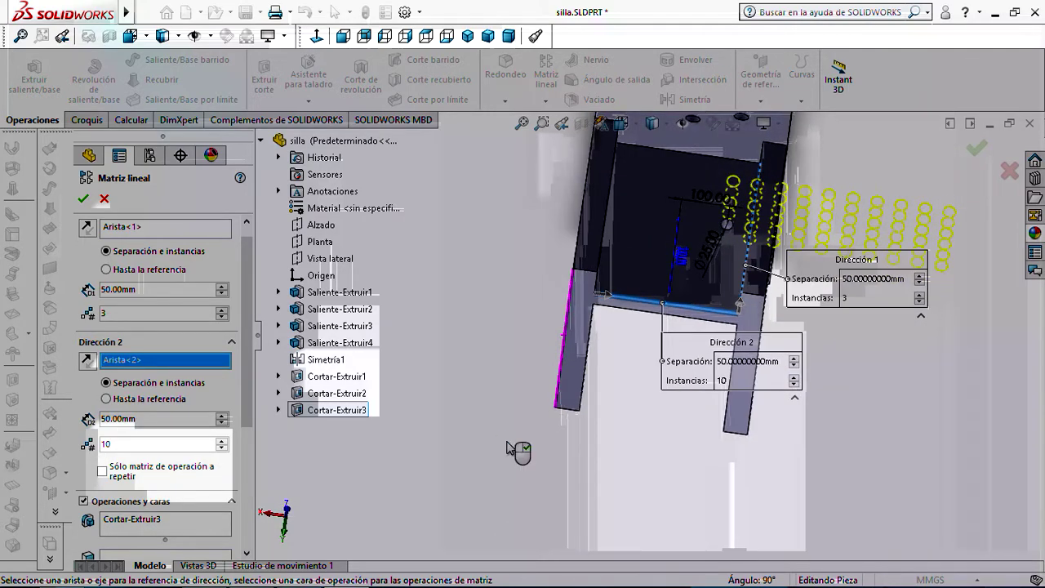
left_click(88, 361)
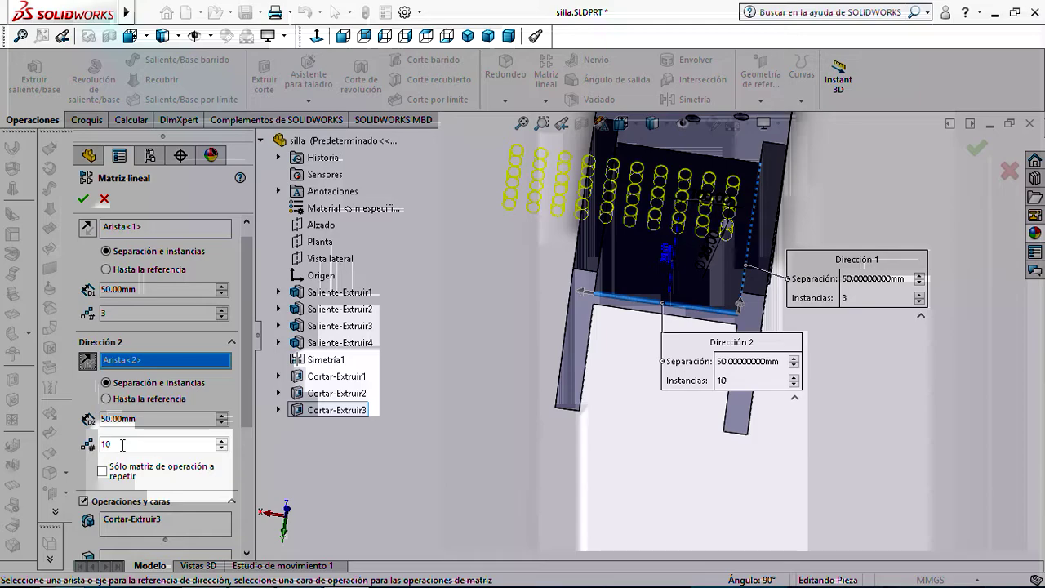
type("5")
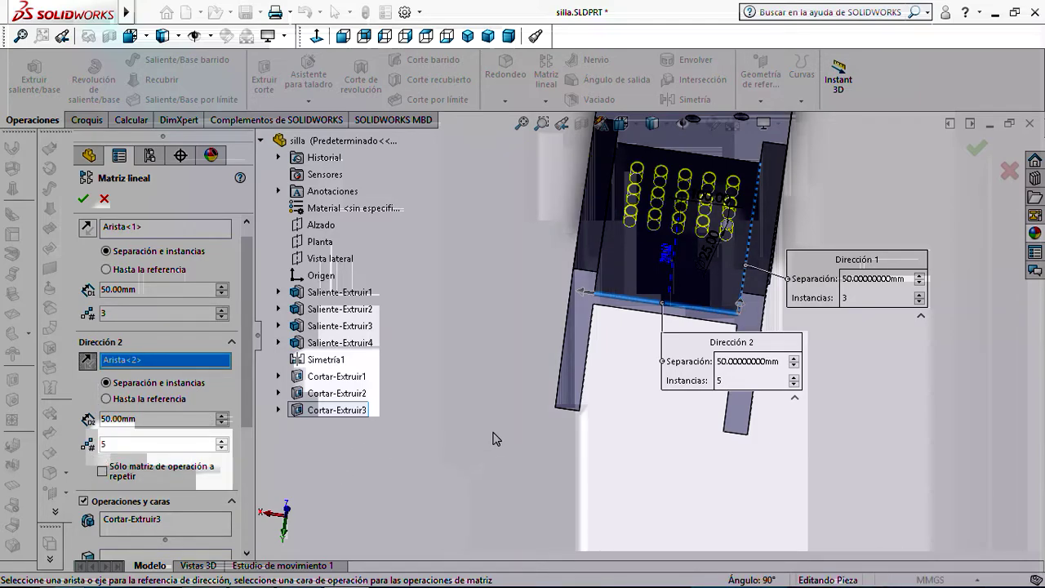
middle_click_drag(491, 451, 490, 499)
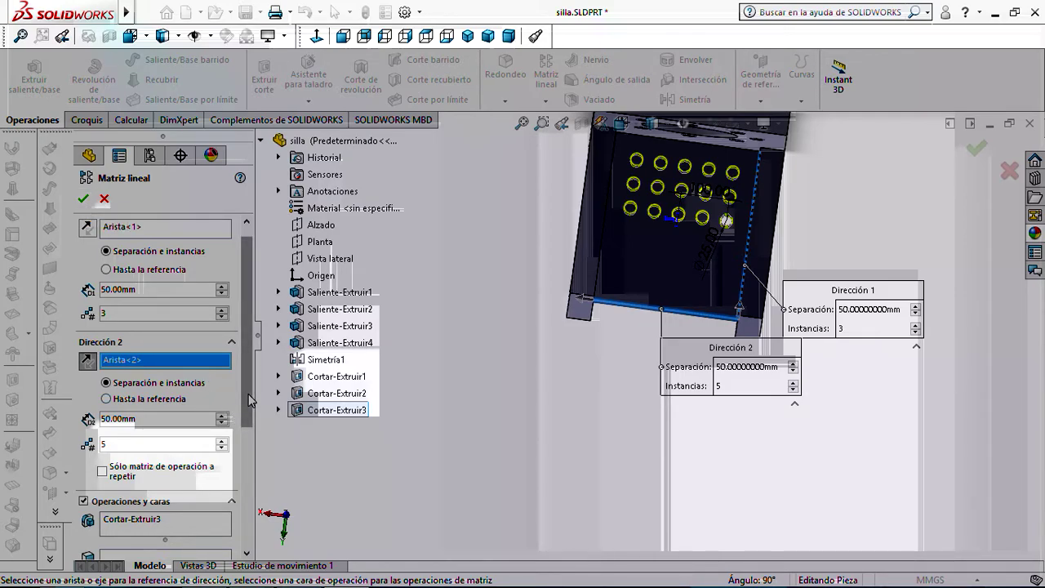
left_click_drag(248, 400, 242, 515)
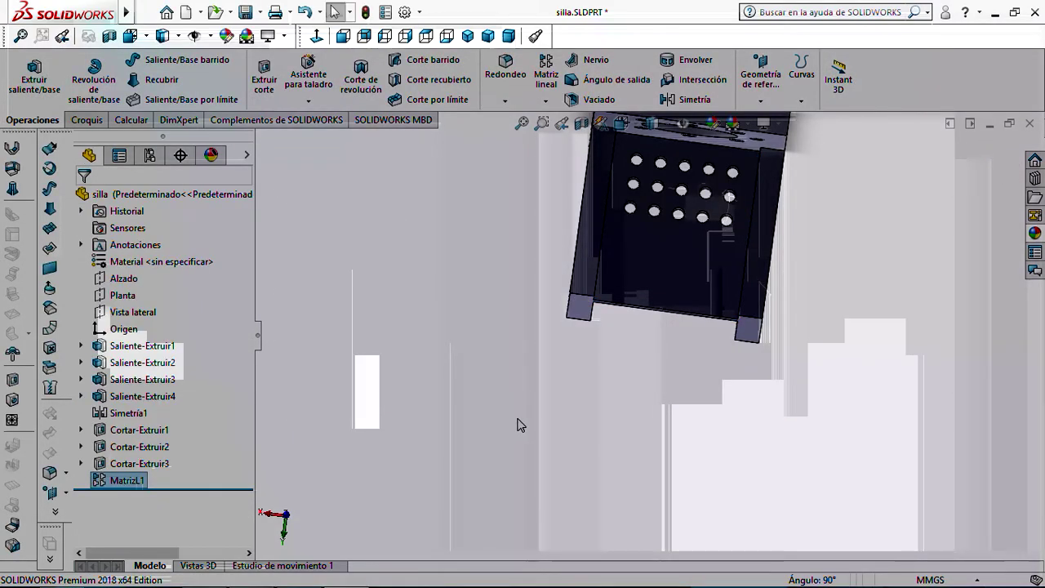
Examine the grid of patterned holes in the seat from the front, close up and at full-chair distance
scroll(751, 318, "up", 1)
scroll(755, 321, "down", 2)
scroll(755, 321, "up", 2)
scroll(754, 327, "up", 1)
middle_click_drag(754, 326, 759, 234)
scroll(644, 325, "down", 2)
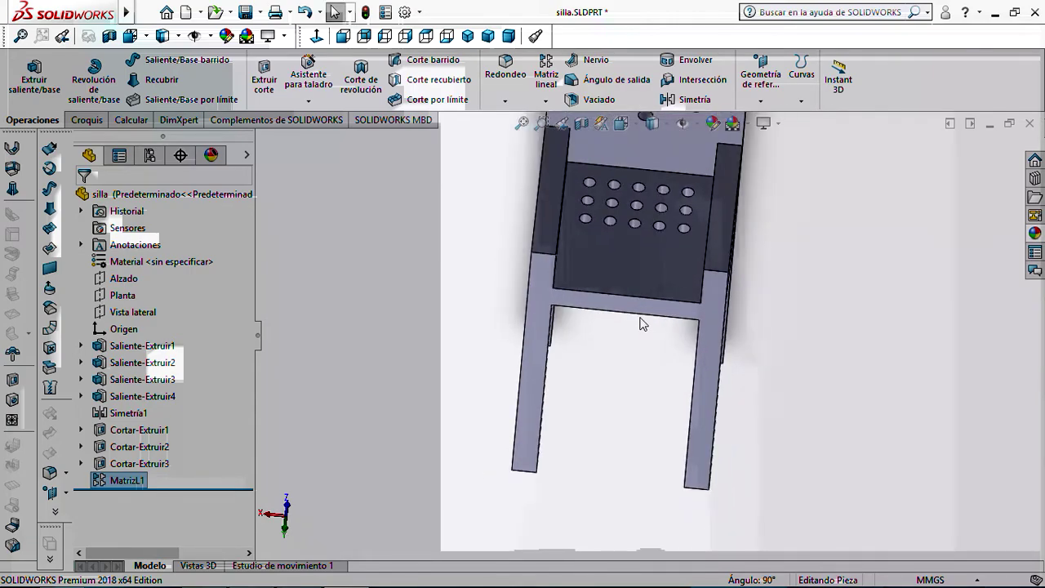
scroll(643, 324, "up", 2)
scroll(641, 324, "down", 5)
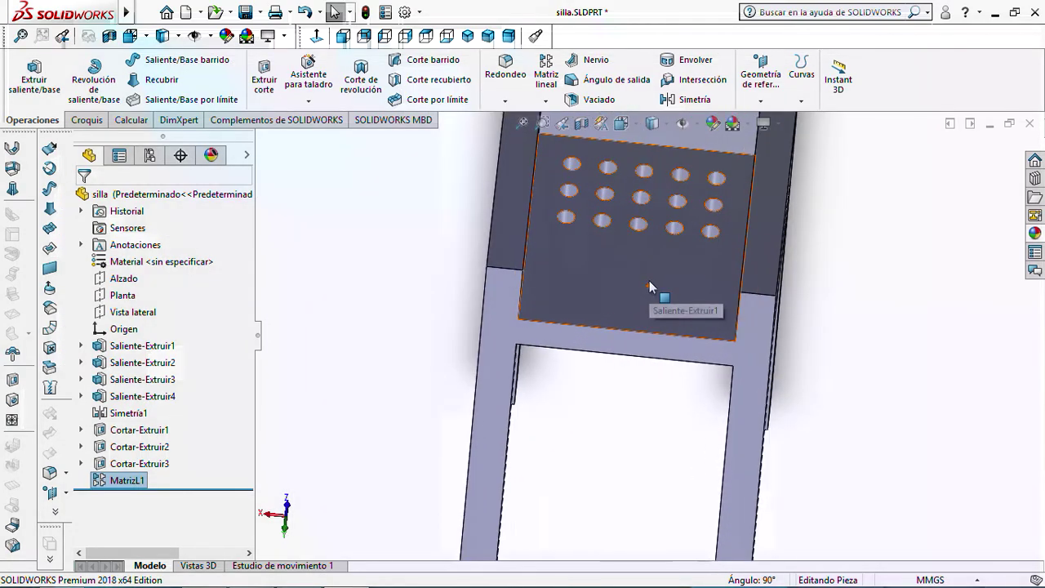
scroll(675, 296, "up", 2)
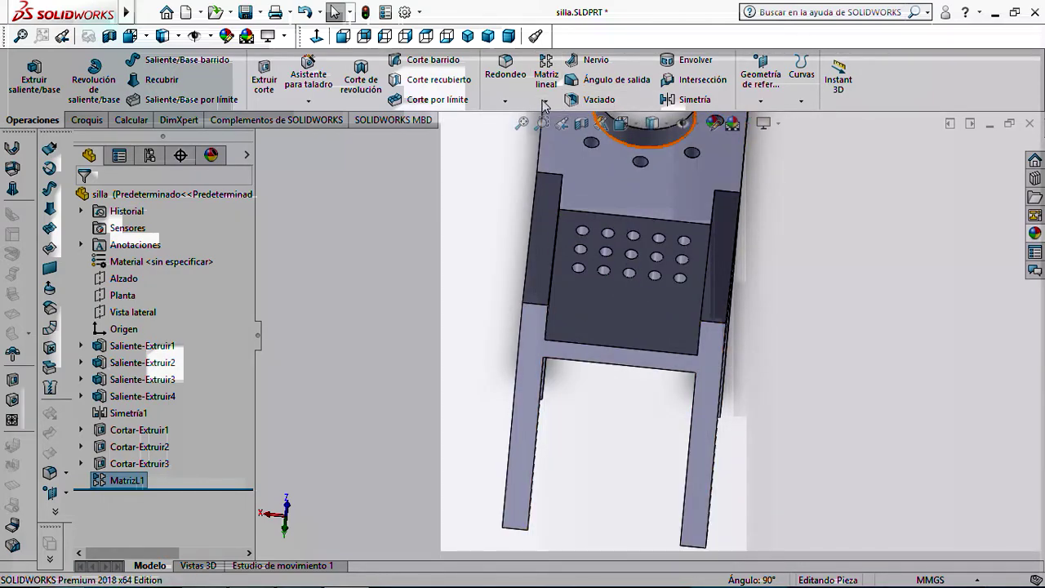
left_click(544, 101)
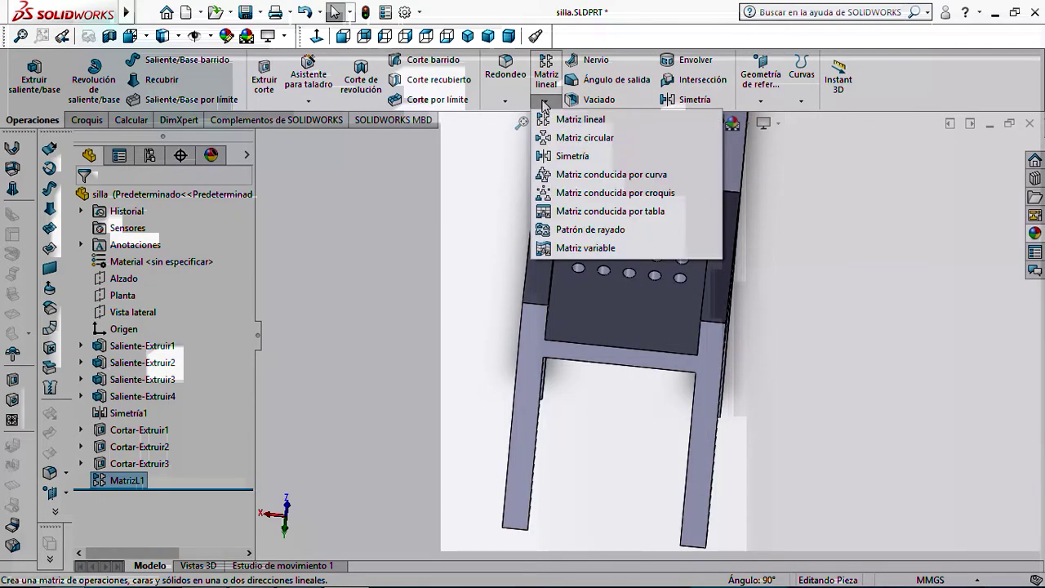
left_click(436, 255)
scroll(660, 301, "down", 3)
scroll(660, 301, "up", 4)
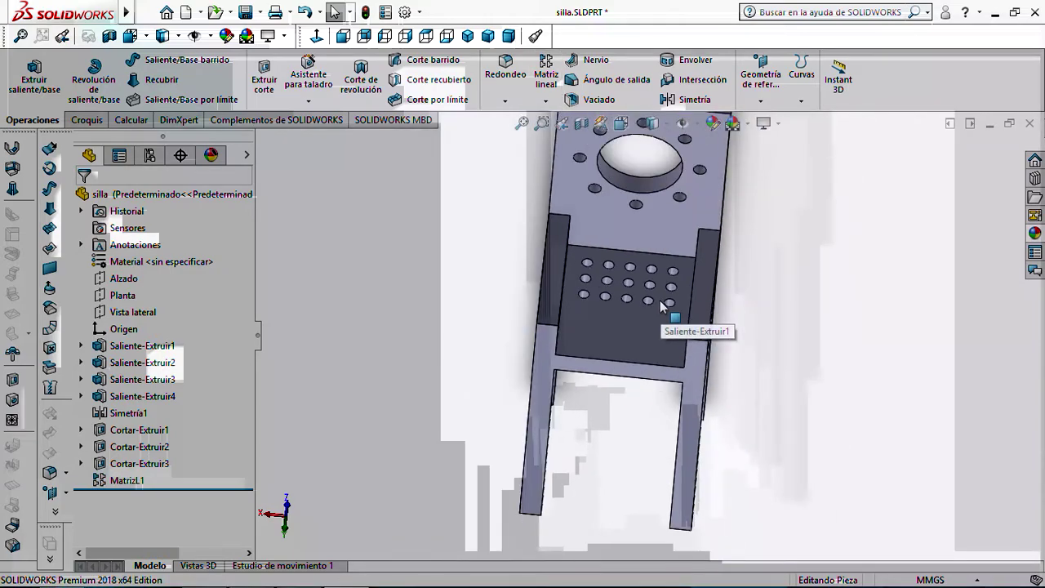
scroll(660, 300, "down", 2)
scroll(667, 389, "down", 1)
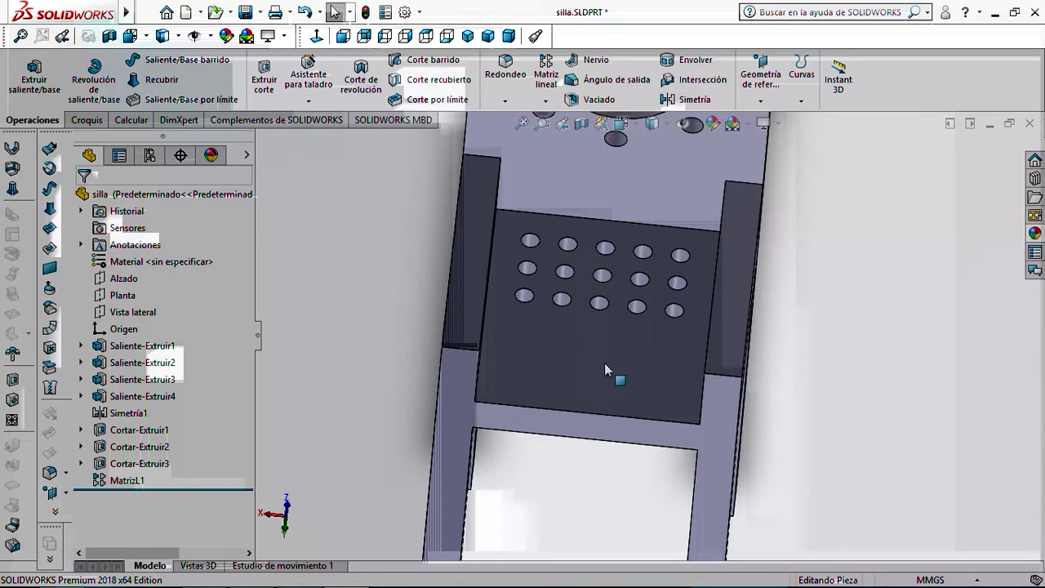
Save the chair part with its finished seat hole pattern
left_click(245, 11)
key("f")
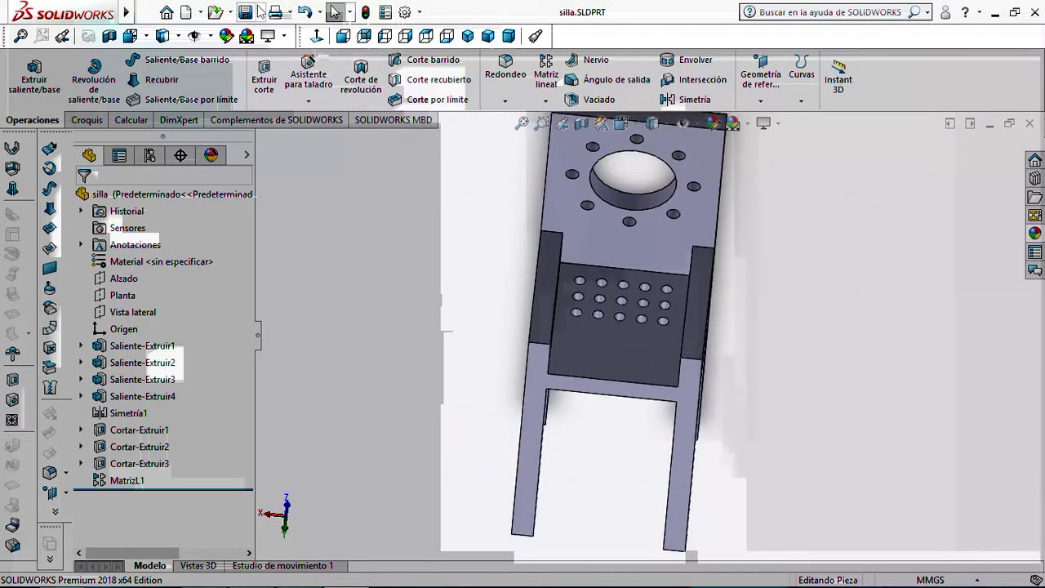
scroll(588, 333, "down", 3)
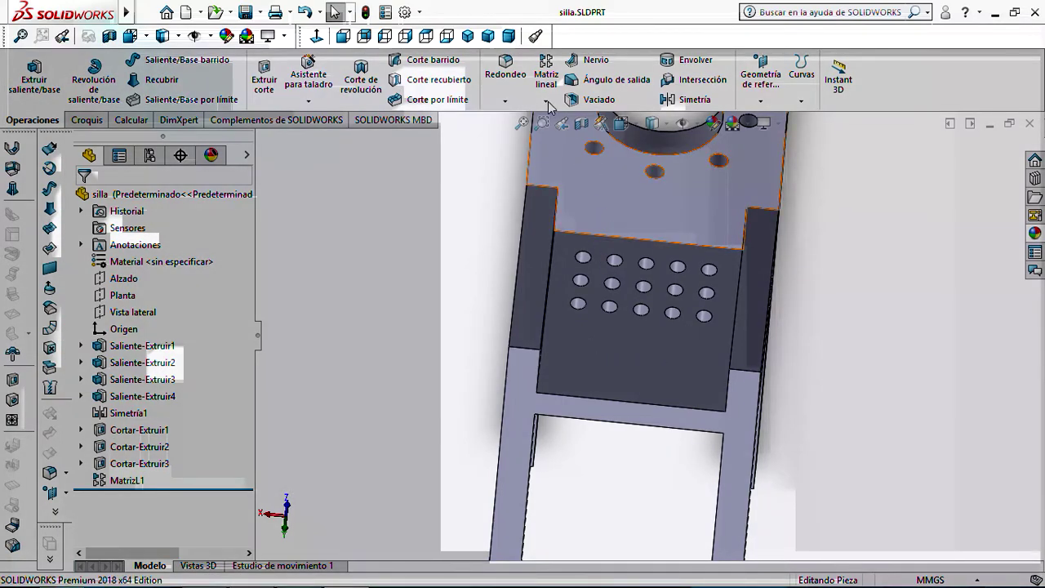
Inspect the whole chair from an oblique angle, including the backrest holes, armrests and seat holes
left_click(547, 101)
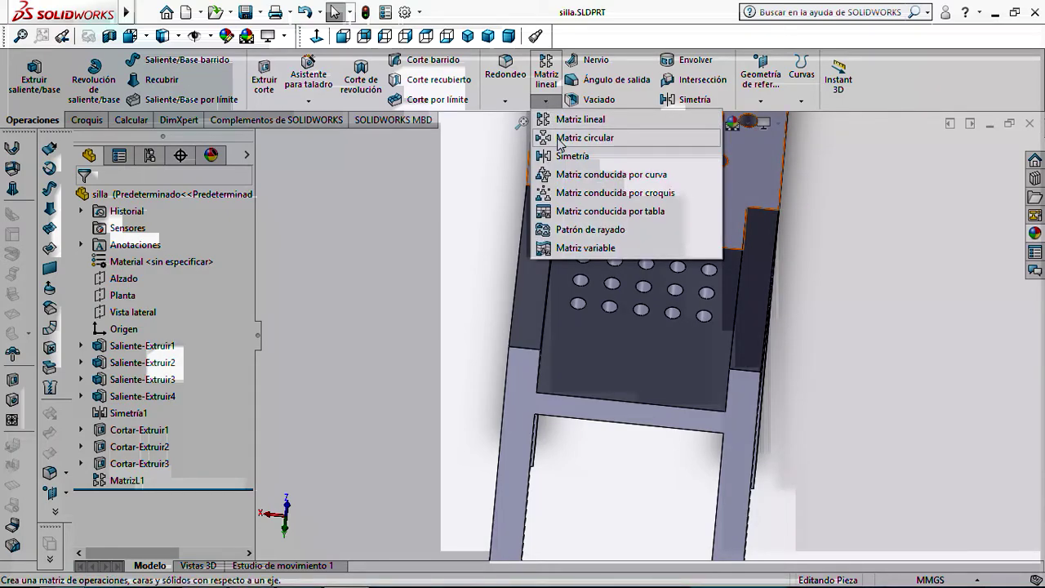
left_click(349, 337)
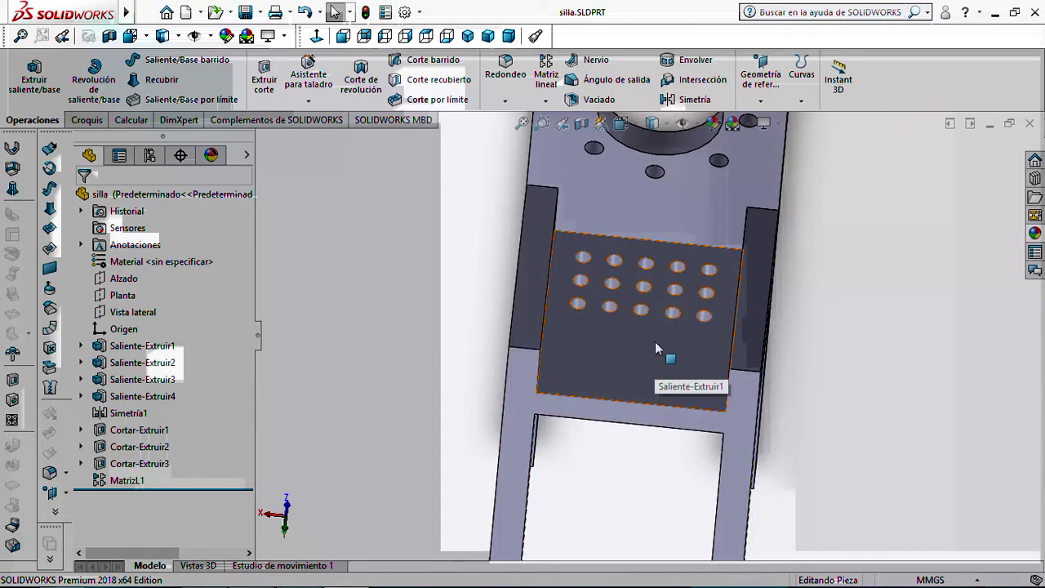
middle_click_drag(523, 351, 446, 353)
middle_click_drag(503, 310, 499, 279)
middle_click_drag(523, 283, 498, 339)
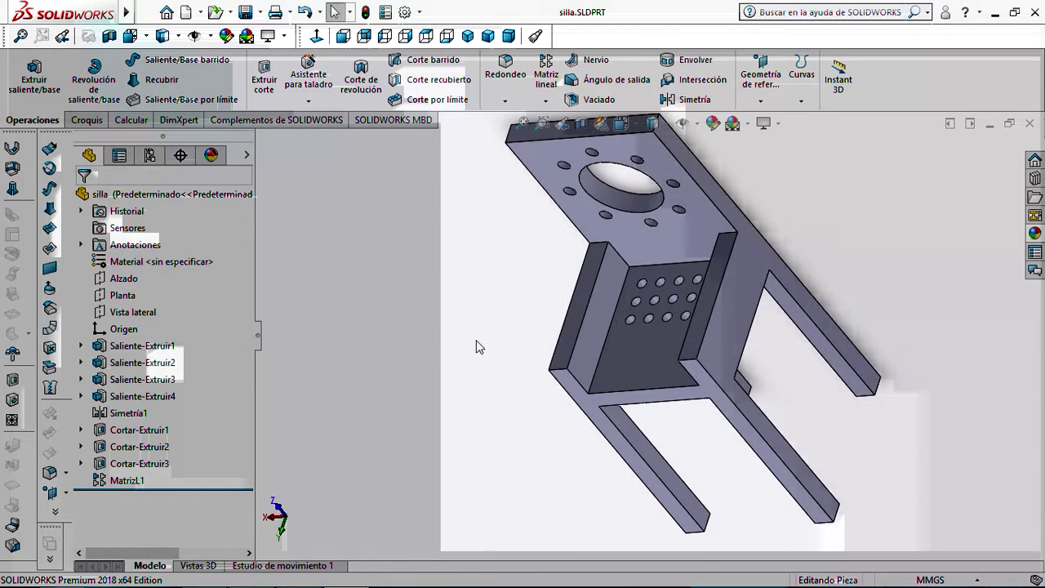
View the whole chair upright and look through the available pattern types
middle_click_drag(507, 333, 519, 263)
key("f")
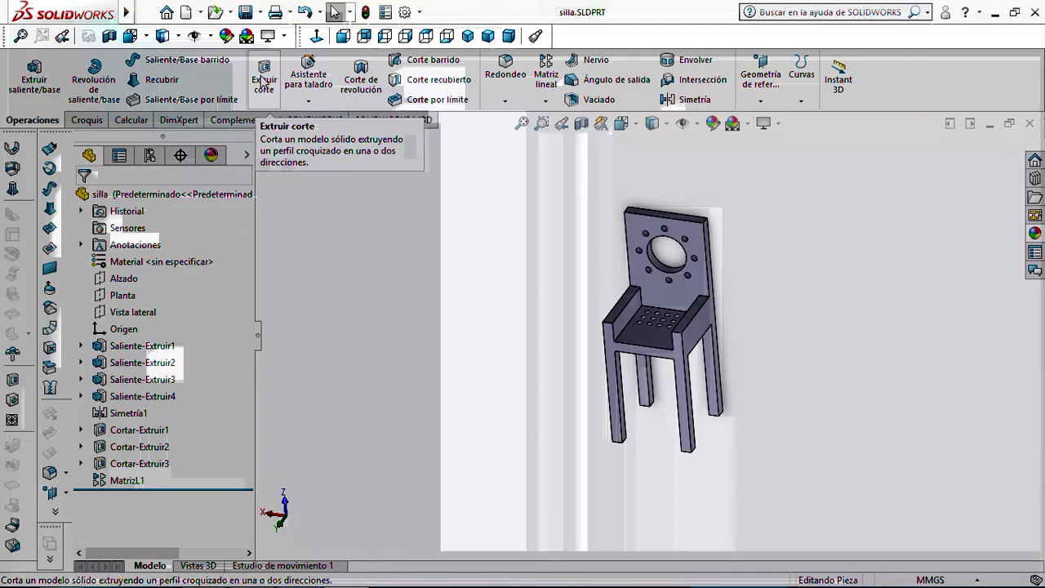
left_click(545, 101)
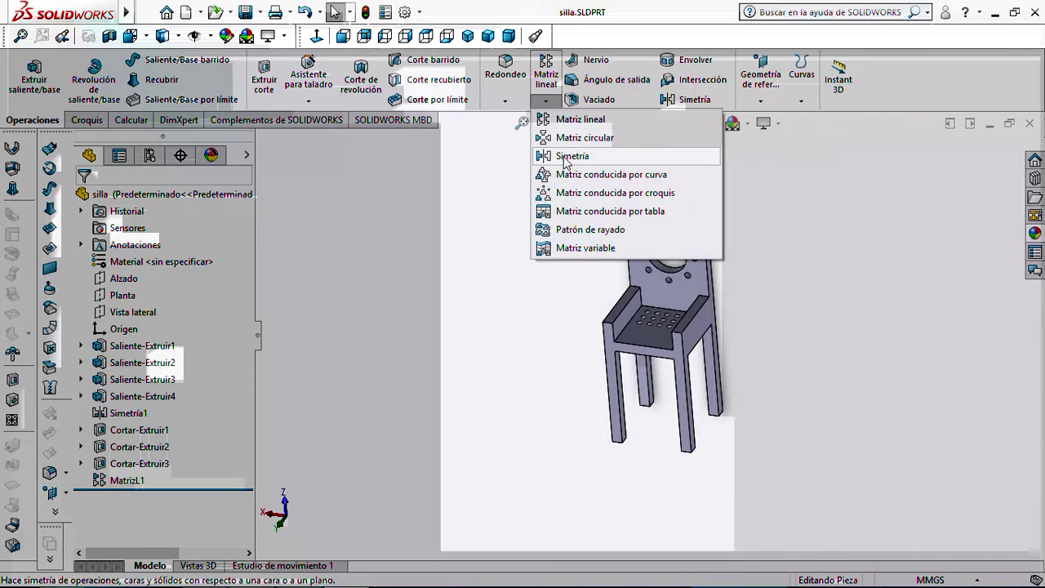
left_click(395, 249)
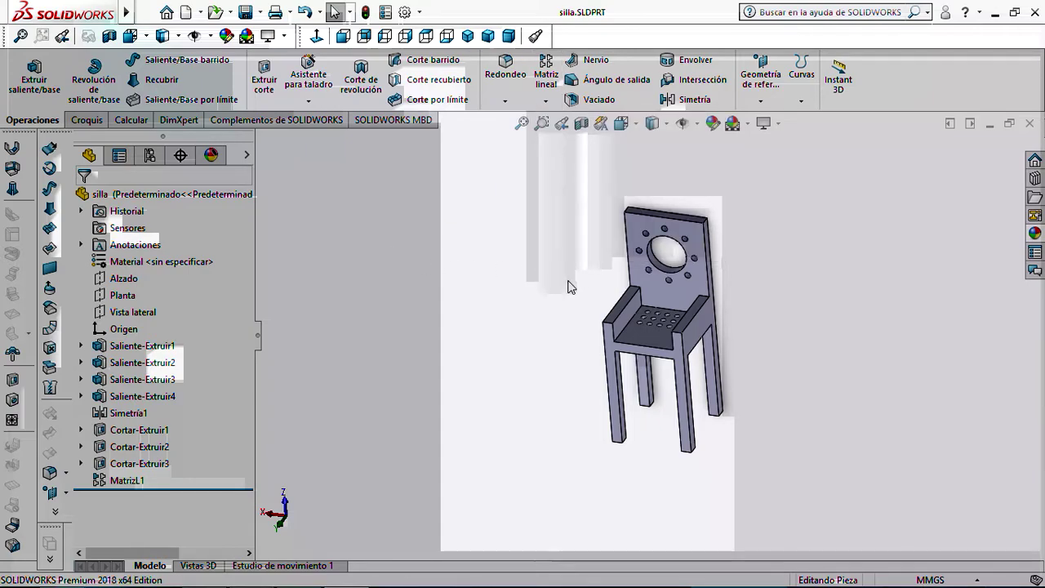
Examine the chair's backrest holes, armrests and seat holes from the front, both close up and at full-chair distance
scroll(570, 287, "up", 1)
scroll(700, 359, "down", 2)
scroll(699, 351, "up", 1)
scroll(719, 346, "down", 1)
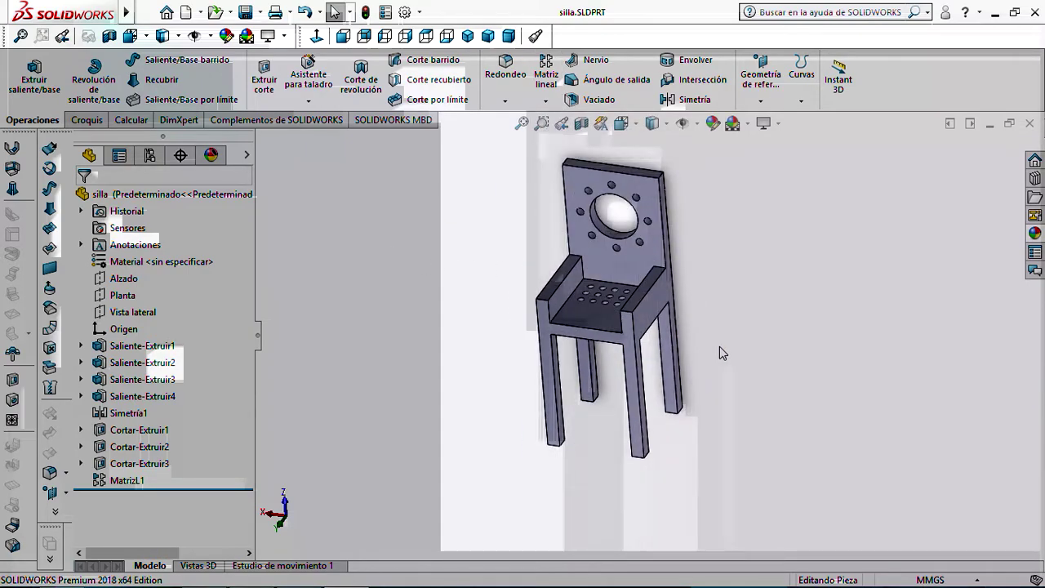
scroll(720, 346, "up", 1)
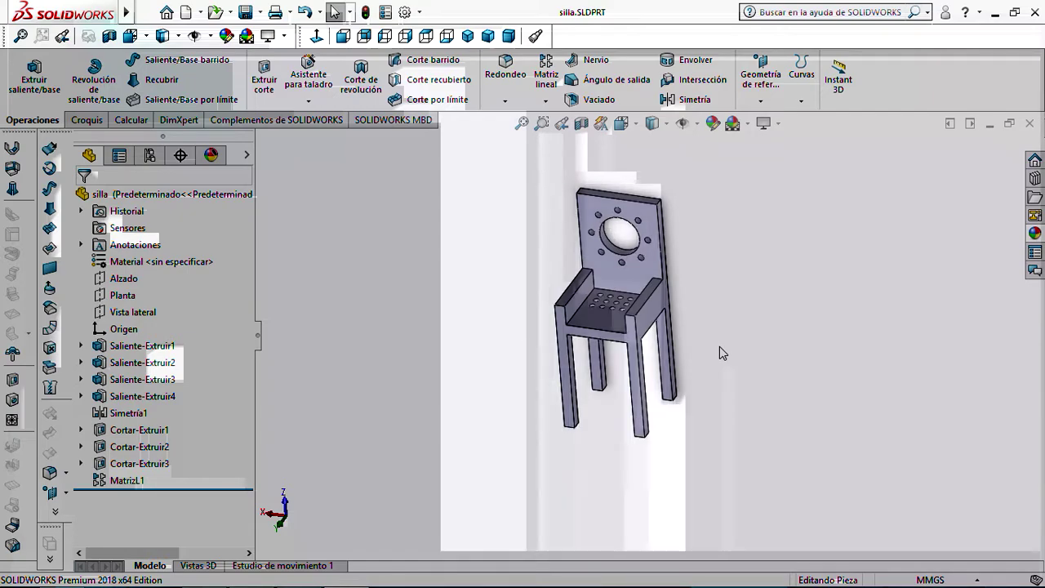
scroll(716, 354, "down", 1)
scroll(713, 360, "up", 1)
middle_click_drag(713, 359, 598, 298)
scroll(658, 286, "down", 2)
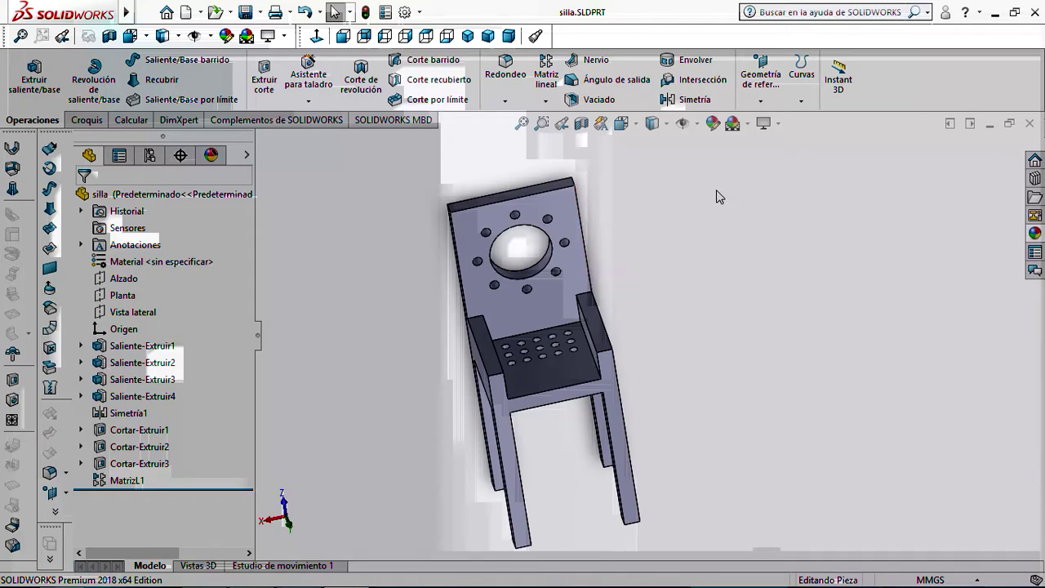
scroll(606, 284, "down", 3)
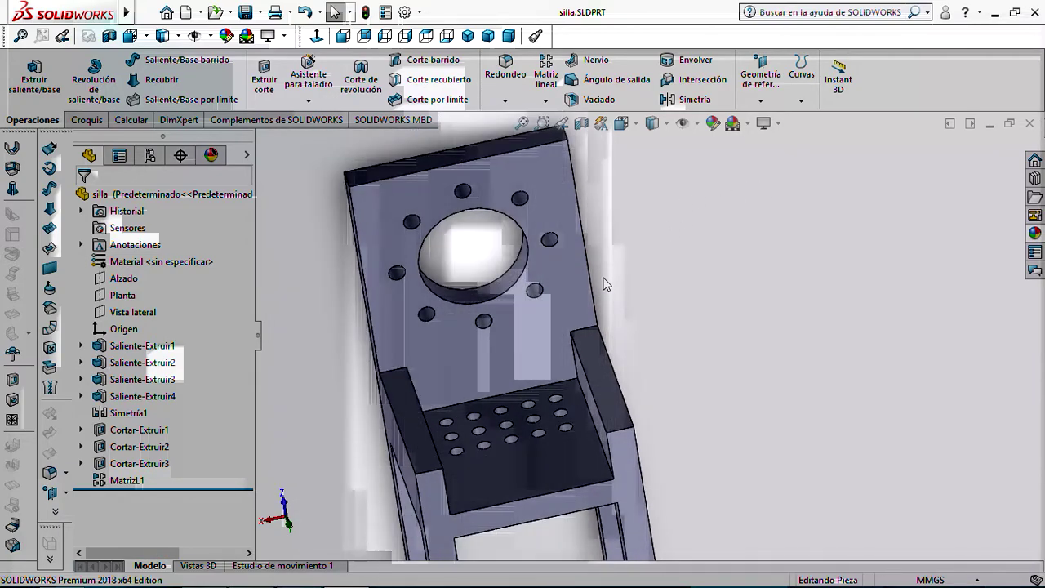
scroll(604, 279, "up", 3)
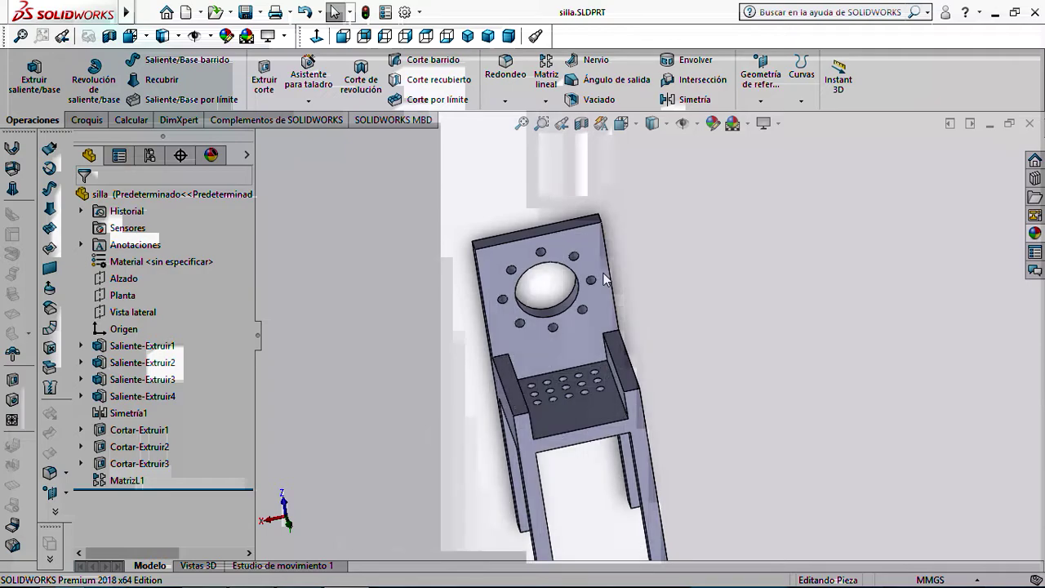
scroll(603, 278, "up", 2)
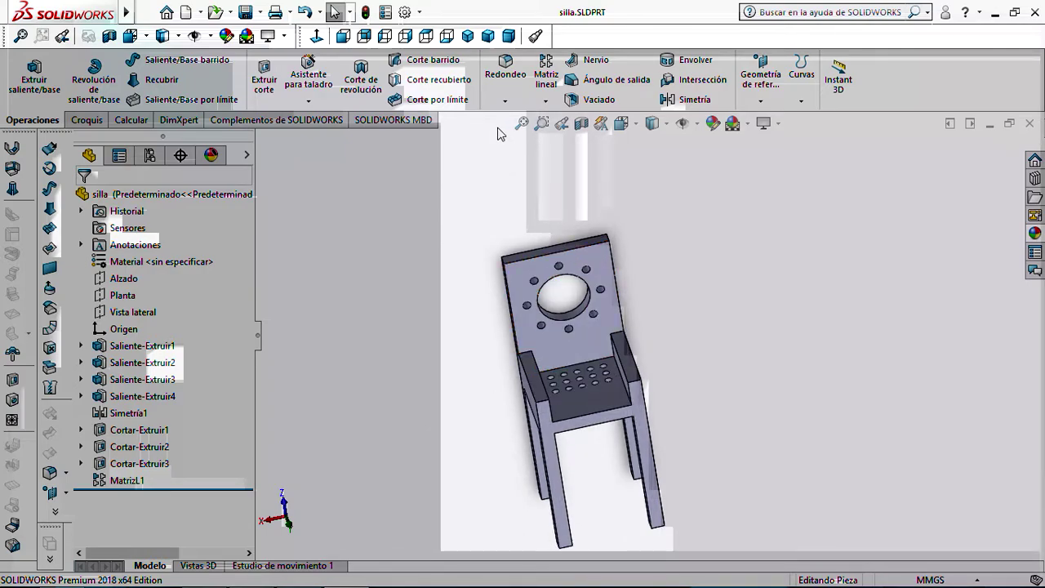
Round the outer front vertical edge of one front leg with a symmetric circular fillet of 10 mm radius
left_click(505, 102)
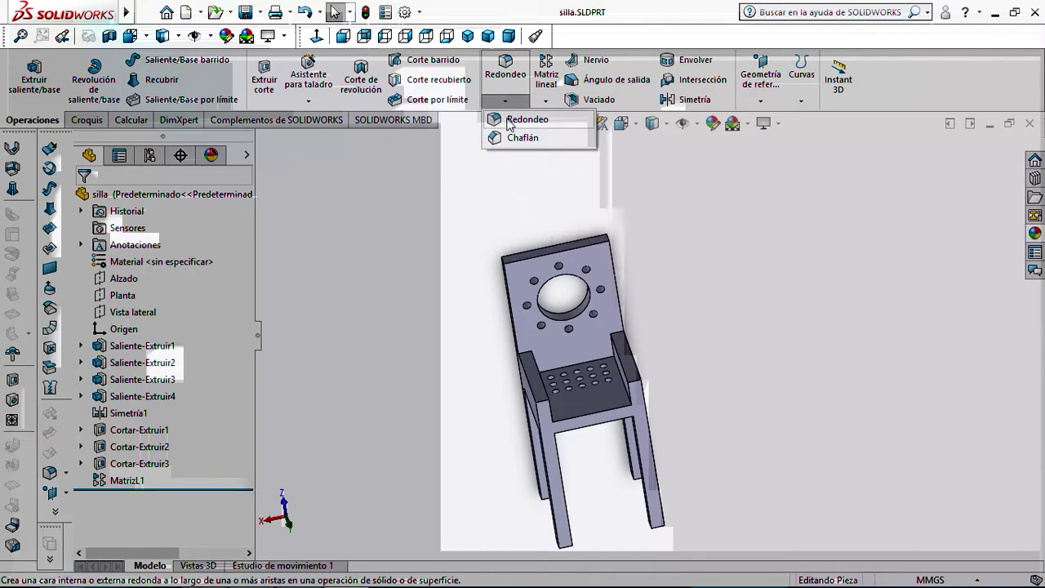
left_click(509, 120)
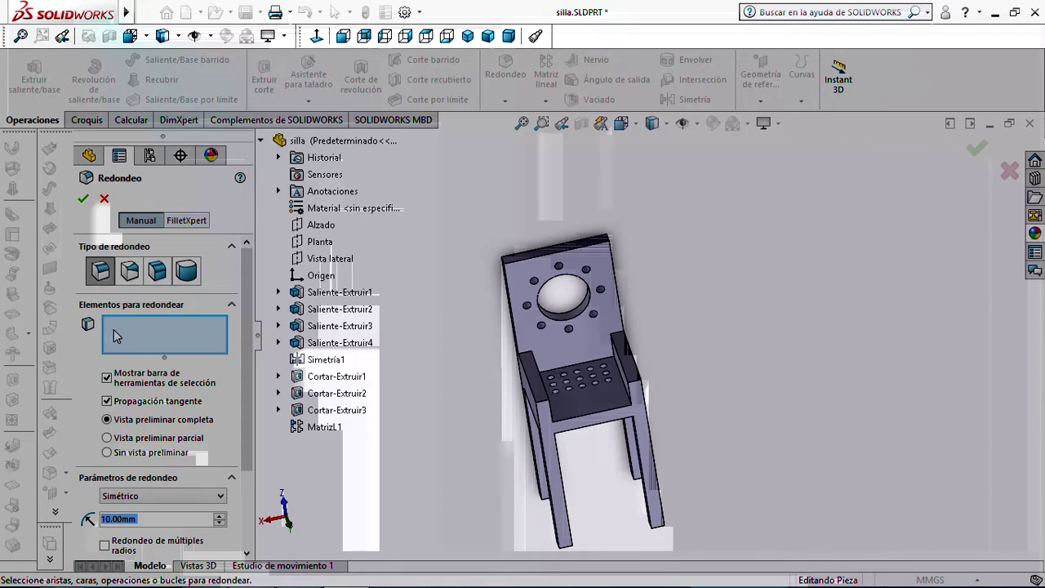
scroll(552, 445, "down", 4)
scroll(555, 444, "up", 4)
scroll(755, 430, "down", 3)
scroll(755, 430, "down", 3)
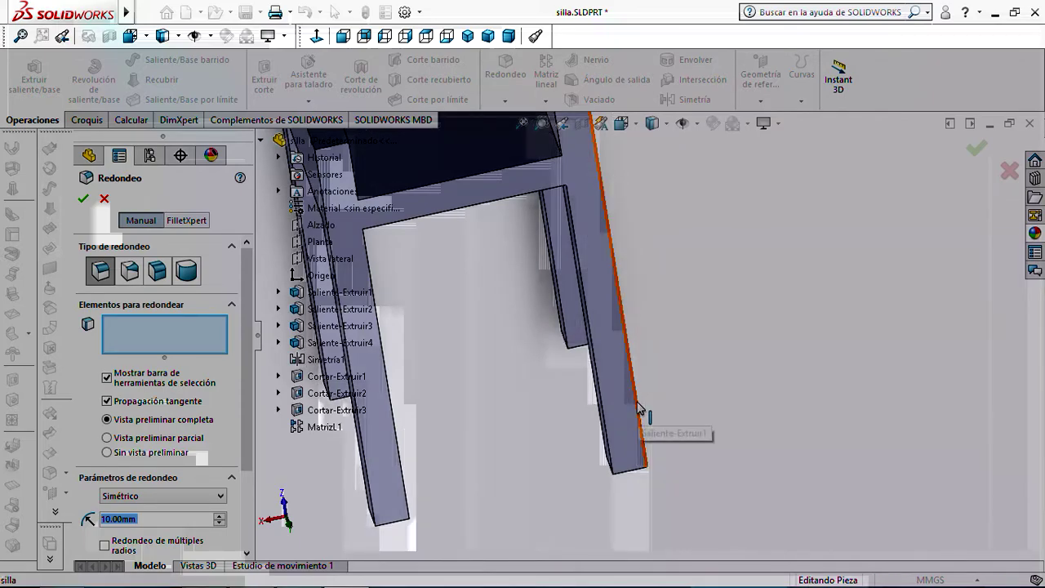
left_click(637, 402)
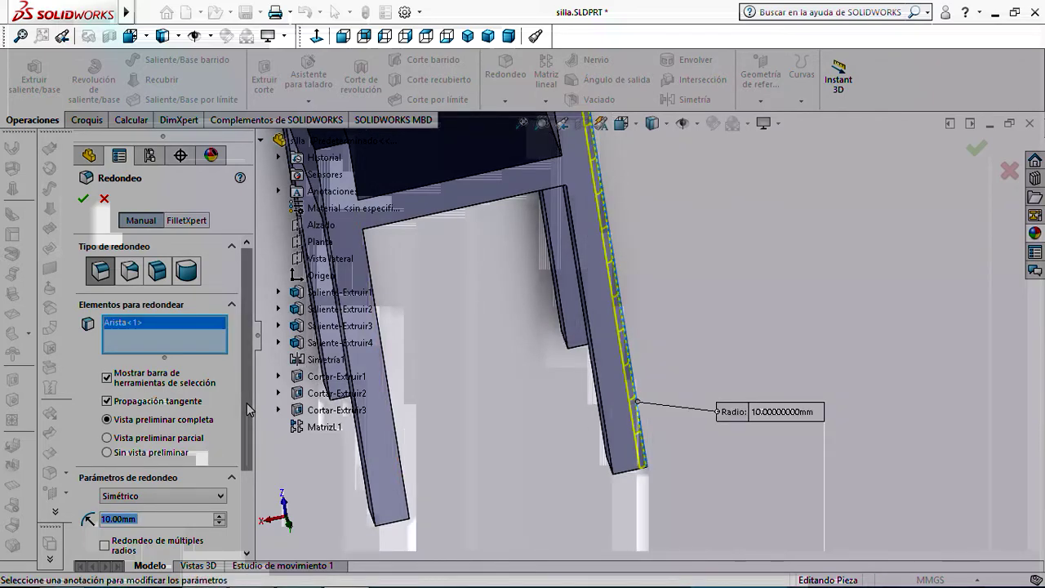
scroll(155, 424, "down", 3)
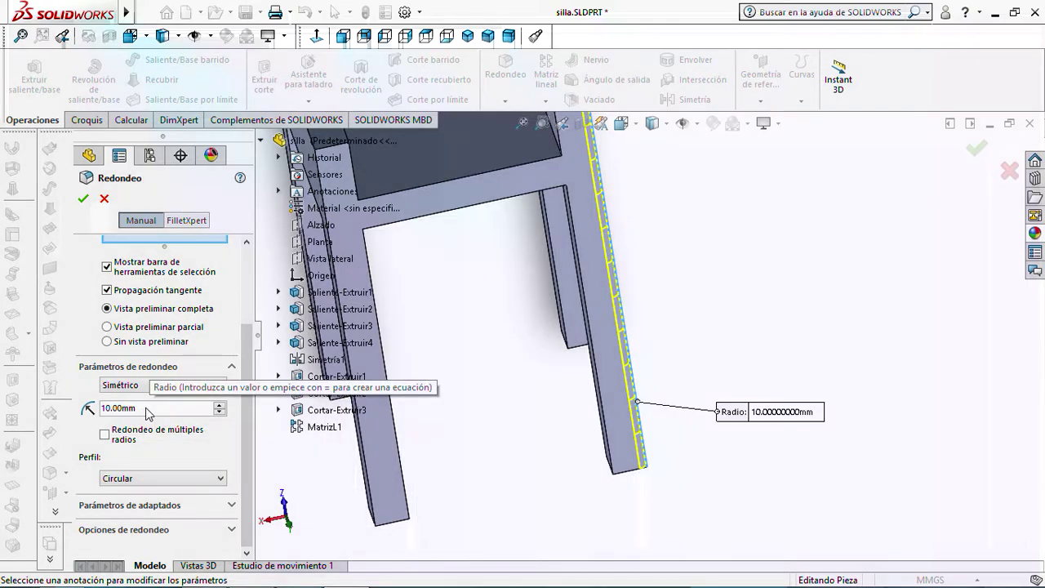
middle_click_drag(451, 419, 477, 366)
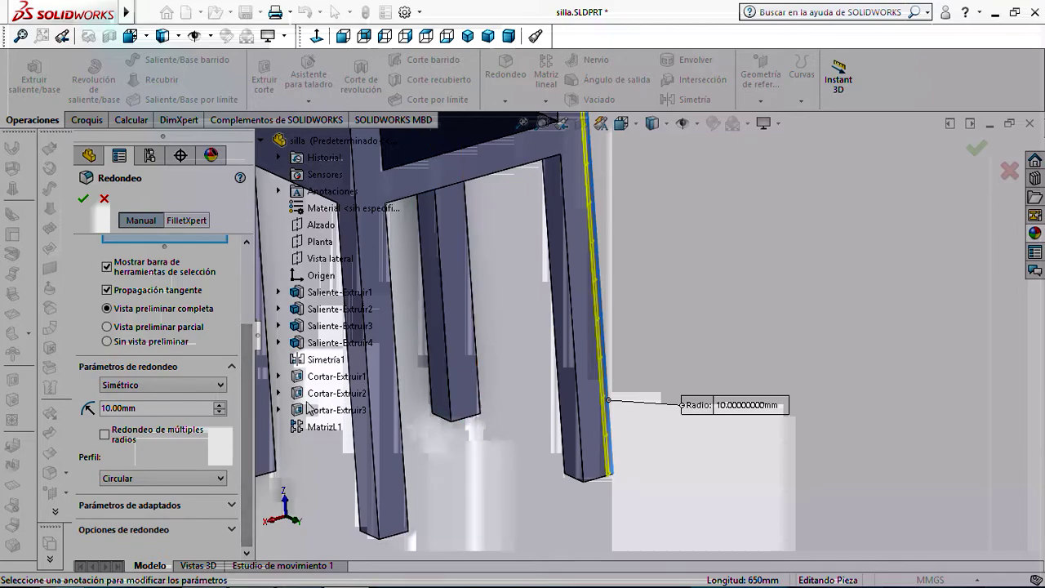
left_click(83, 199)
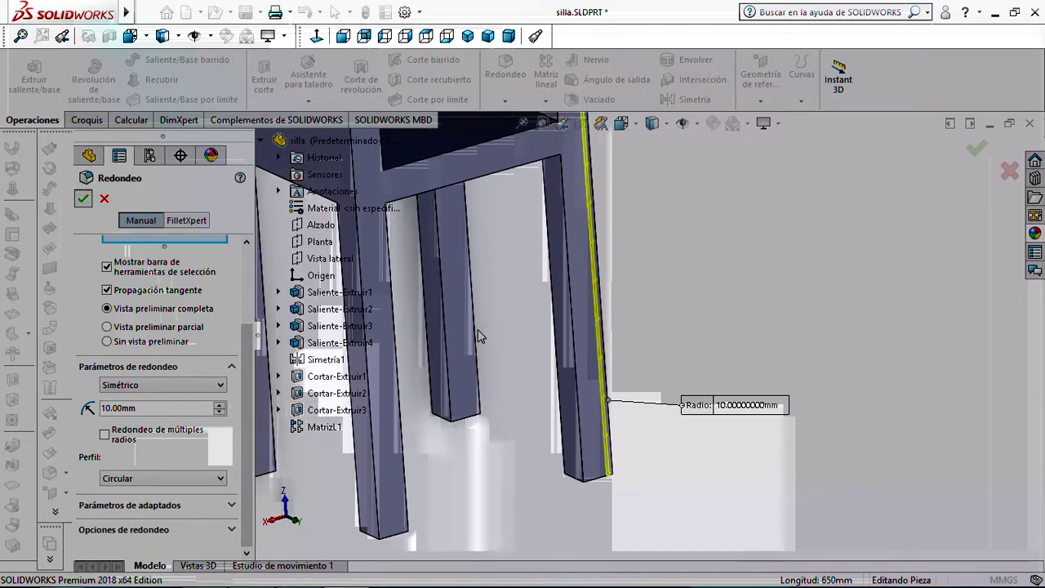
Inspect the rounded front leg edge from several angles, from the leg's foot up to the armrest
mouse_move(609, 343)
middle_mouse_down()
mouse_move(666, 347)
mouse_move(587, 357)
mouse_move(626, 350)
middle_mouse_up()
scroll(661, 344, "down", 3)
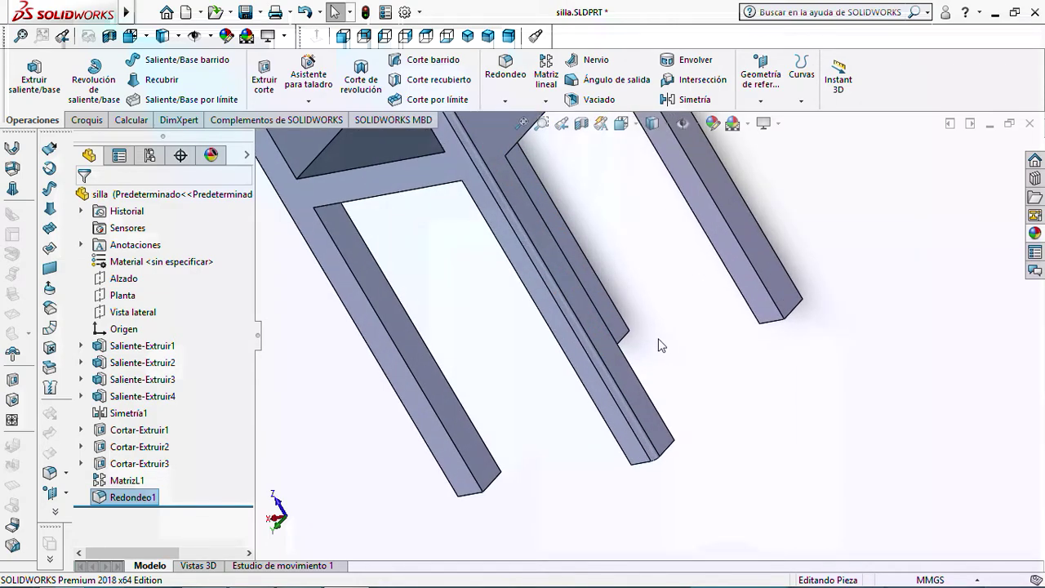
scroll(660, 344, "up", 3)
middle_click_drag(662, 344, 701, 432)
middle_click_drag(859, 320, 815, 265)
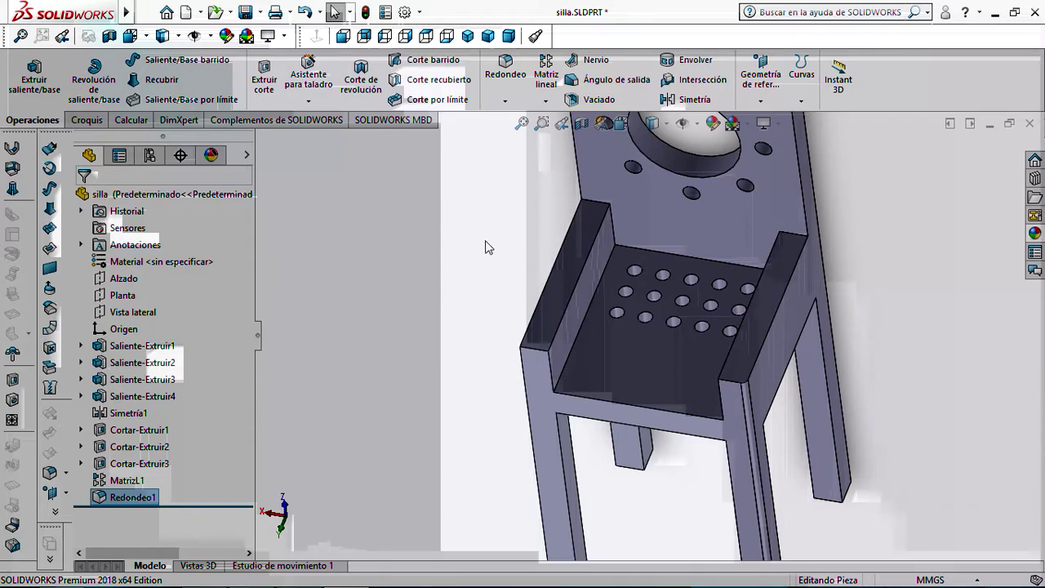
middle_click_drag(699, 320, 689, 397)
scroll(694, 329, "down", 3)
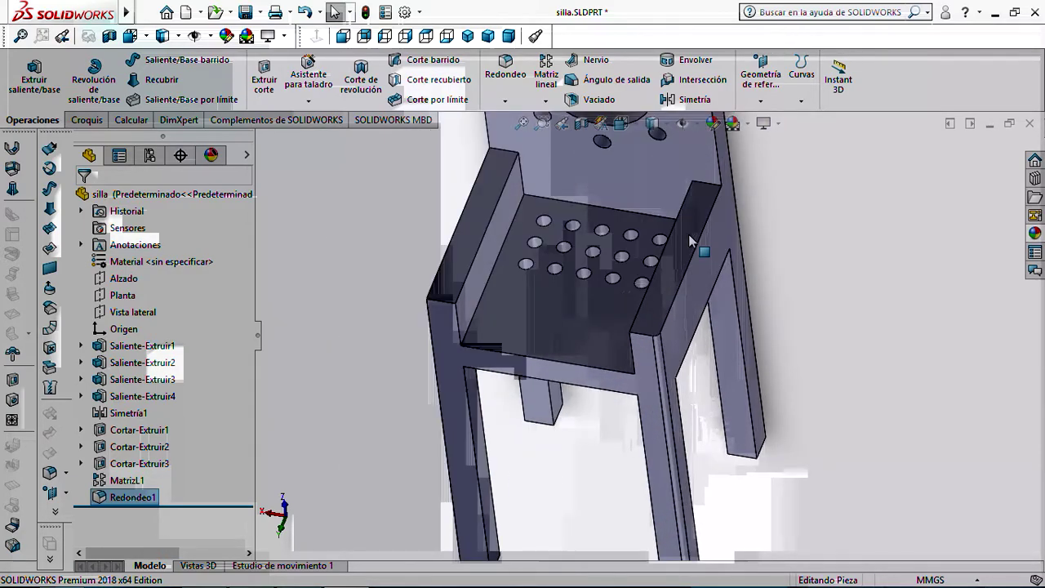
scroll(694, 244, "down", 2)
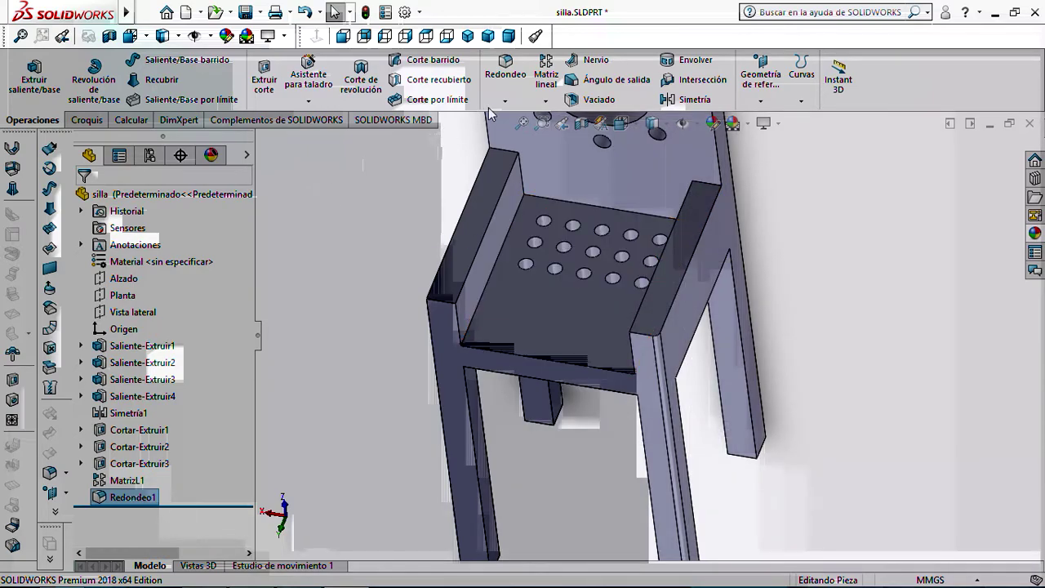
Start a 10 mm fillet on the outer and inner top edges of the armrest above the rounded front leg
left_click(507, 79)
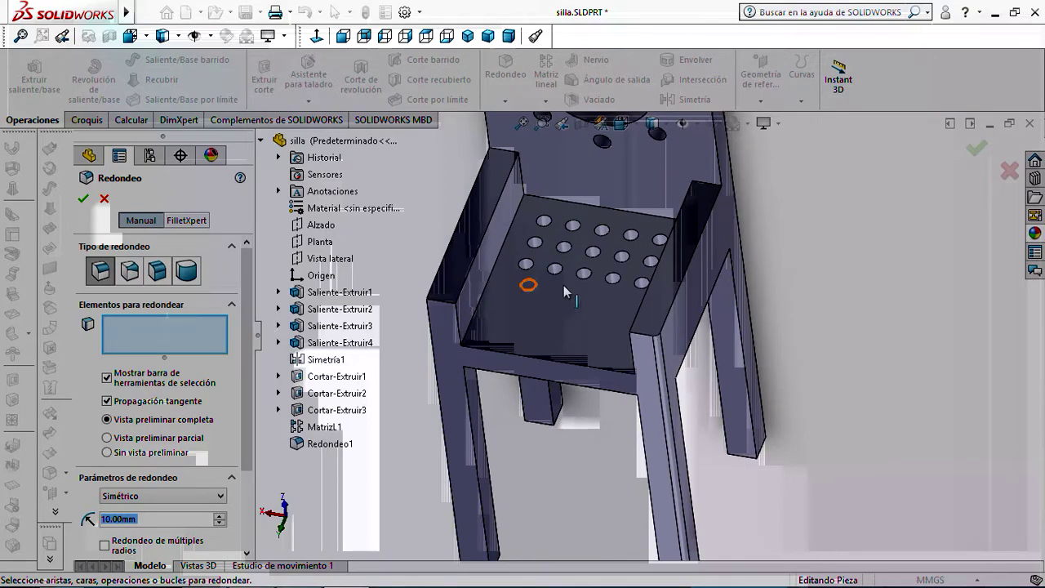
left_click(683, 286)
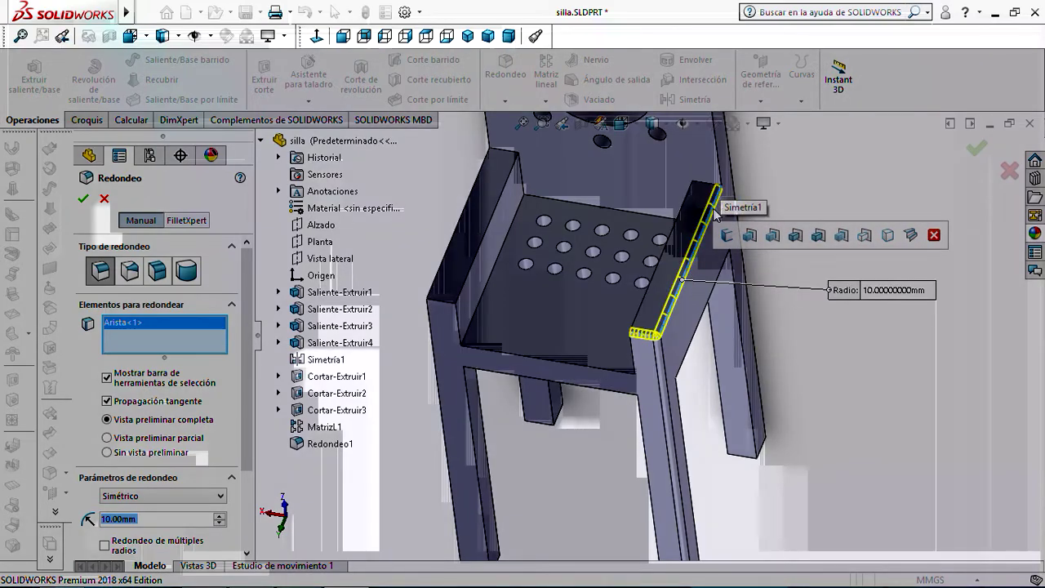
left_click(640, 311)
middle_click_drag(608, 317, 564, 276)
scroll(446, 269, "up", 4)
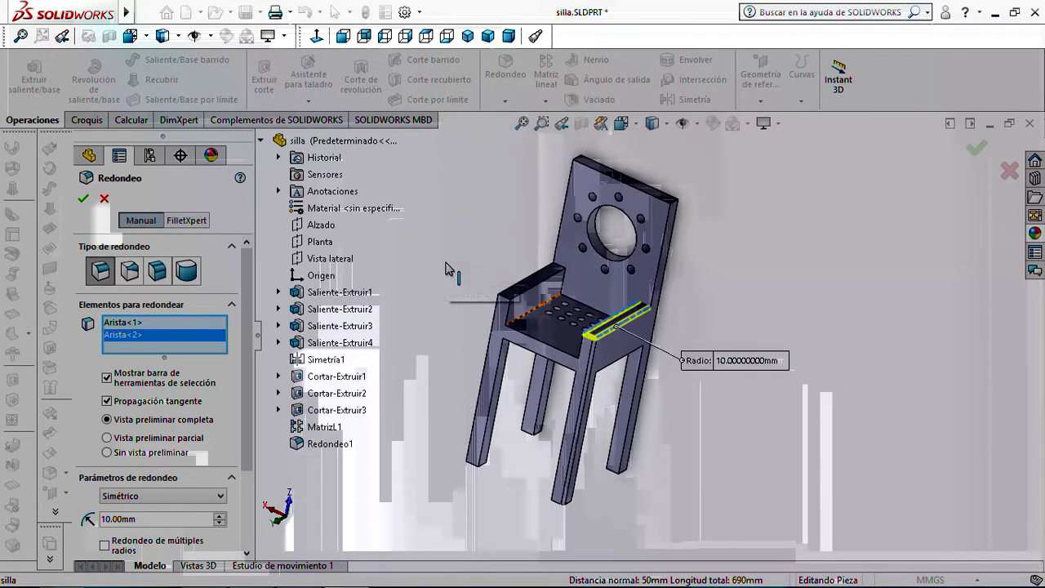
Add the inner, front and outer top edges of the opposite armrest to the 10 mm fillet and accept it
scroll(488, 271, "down", 3)
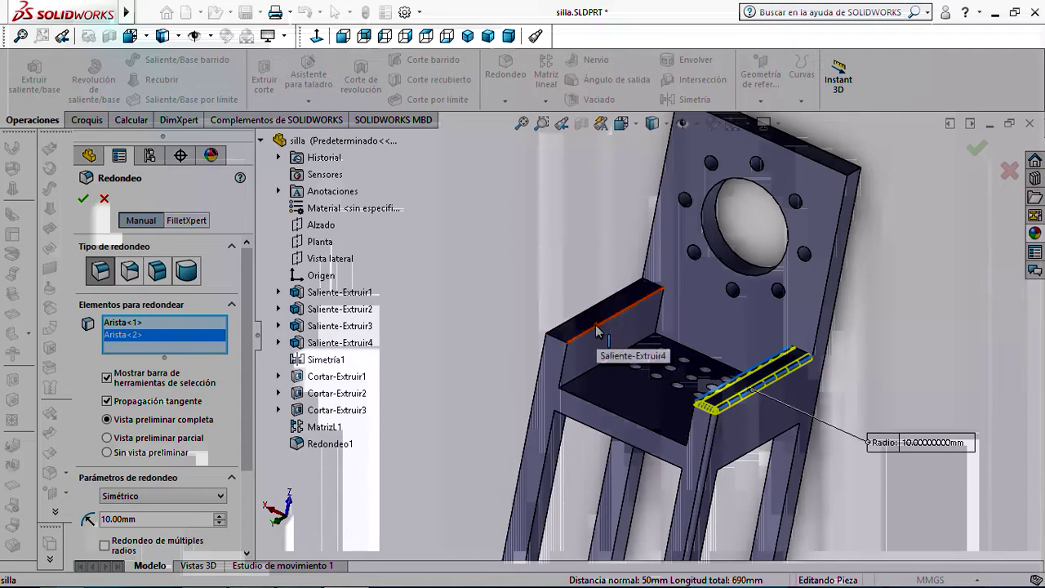
left_click(597, 326)
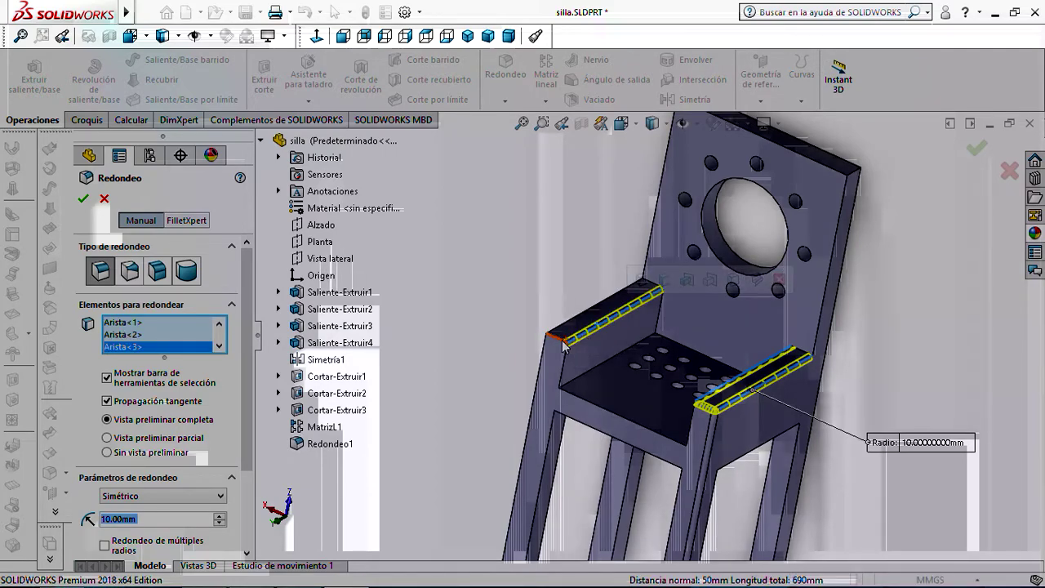
left_click(566, 337)
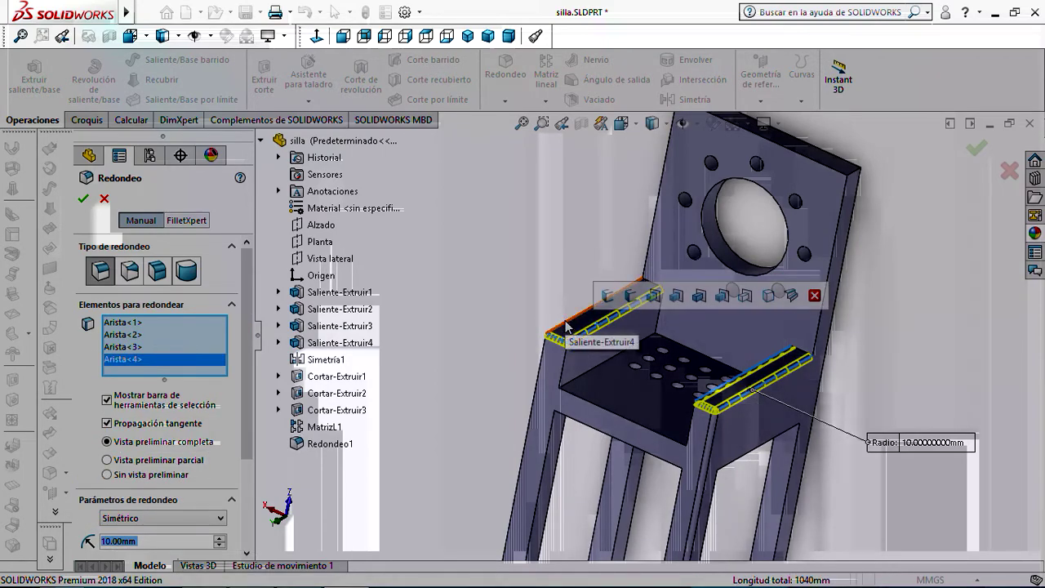
left_click(567, 327)
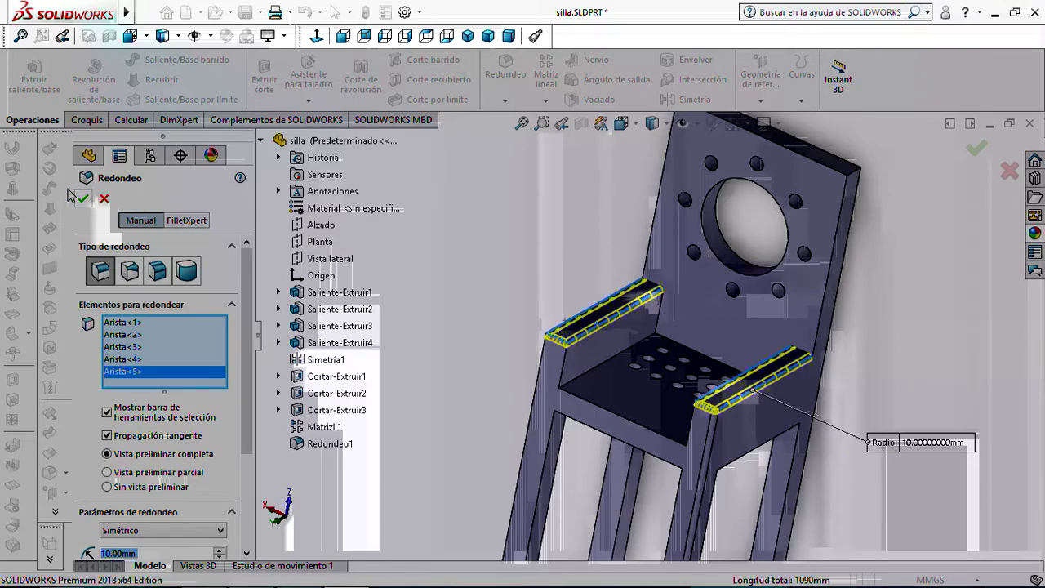
key("Return")
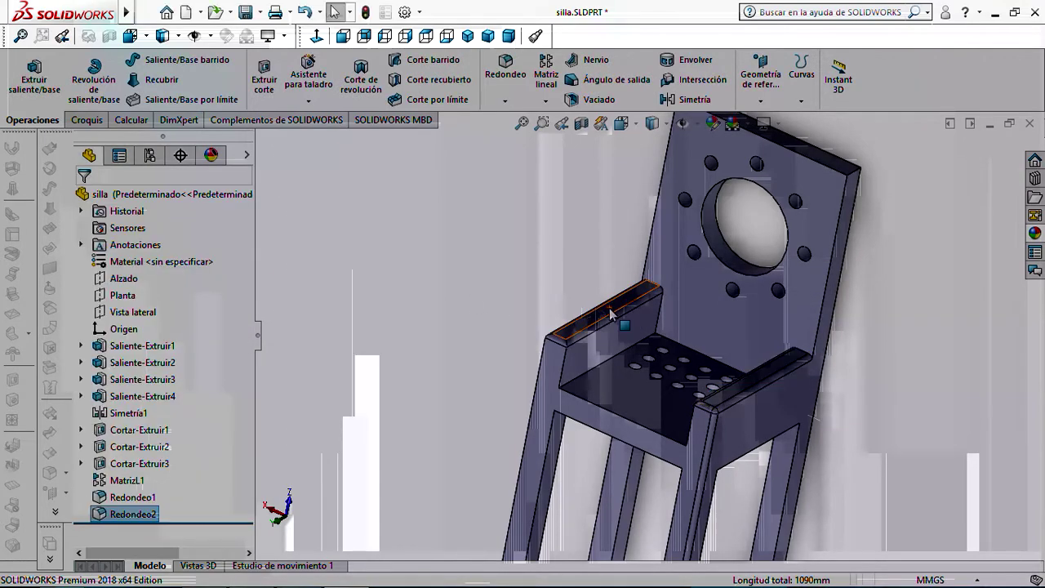
Start another 10 mm fillet on the inner front vertical edges of both front posts, between the seat and the armrests
scroll(610, 312, "up", 2)
scroll(642, 352, "down", 2)
scroll(843, 397, "down", 6)
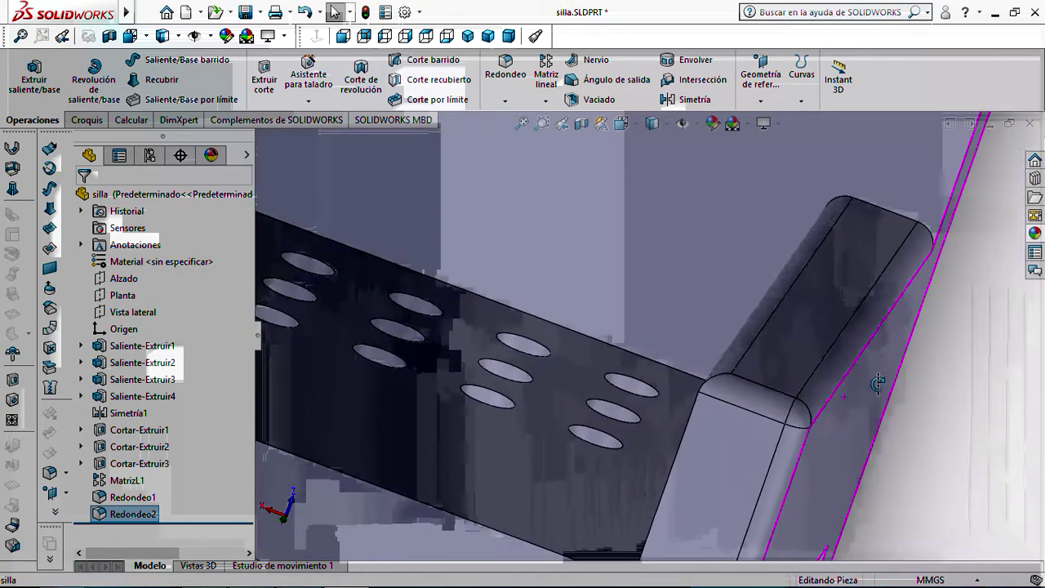
middle_click_drag(878, 384, 792, 410)
scroll(875, 357, "up", 7)
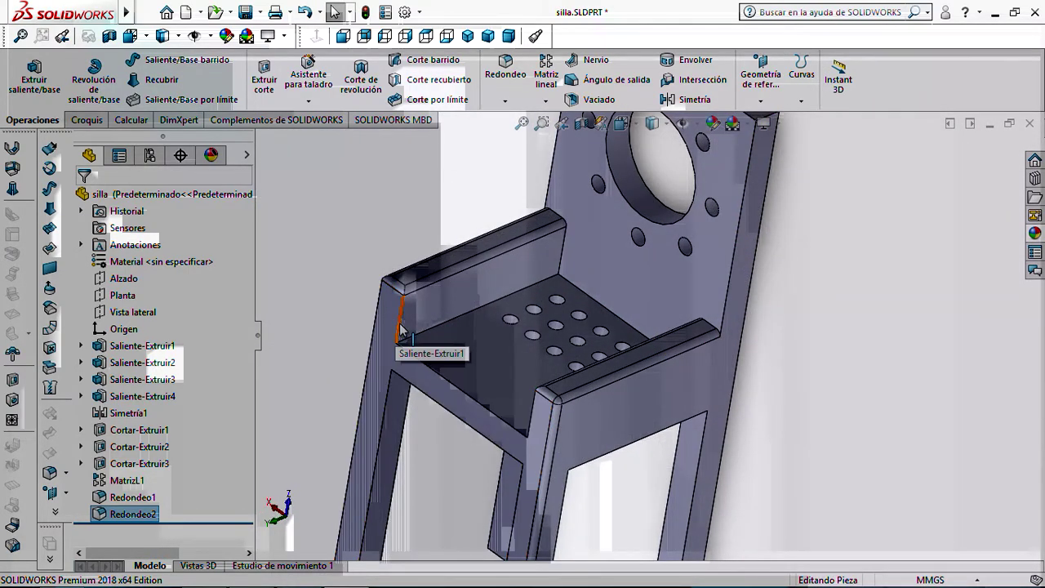
left_click(500, 72)
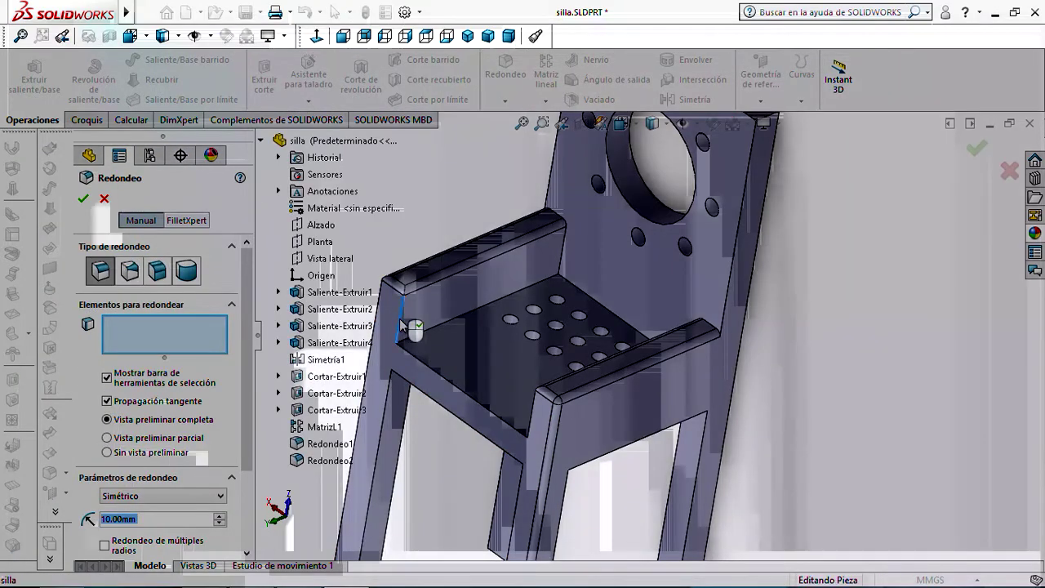
left_click(421, 343)
middle_click_drag(422, 343, 586, 420)
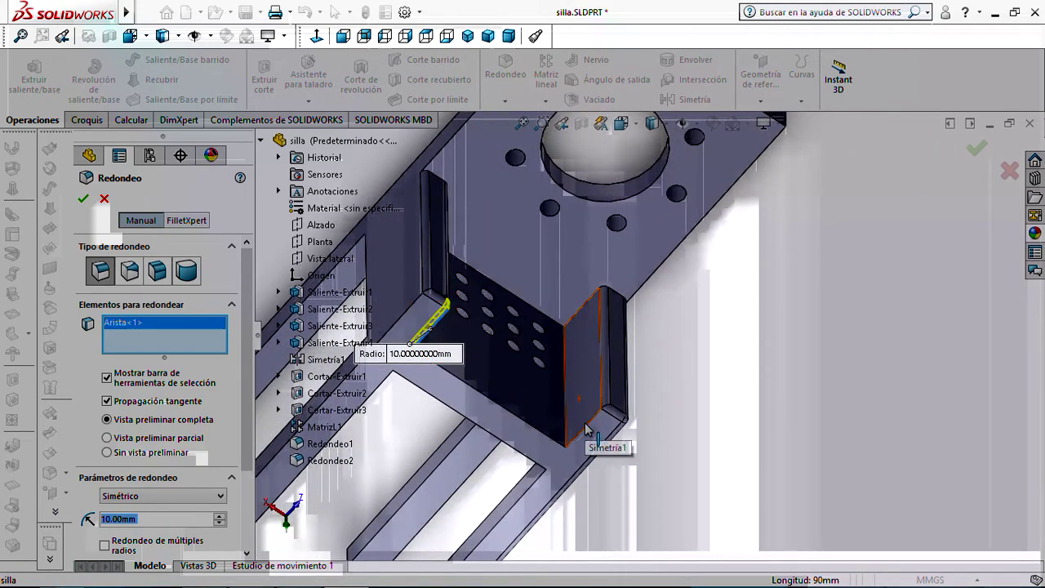
left_click(587, 431)
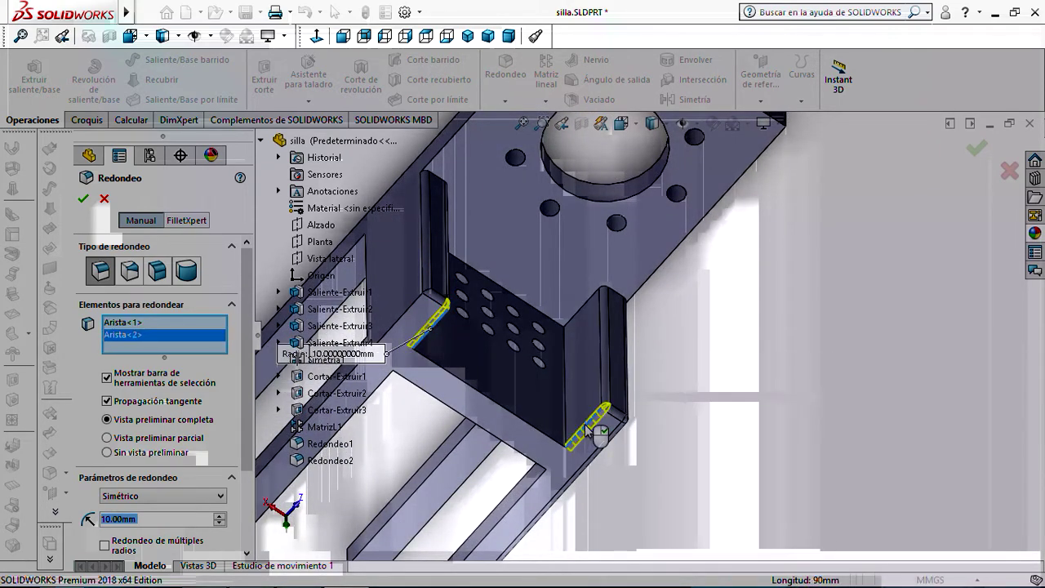
Add three long edges of the near front leg to the 10 mm fillet selection
scroll(581, 448, "up", 5)
scroll(579, 448, "down", 5)
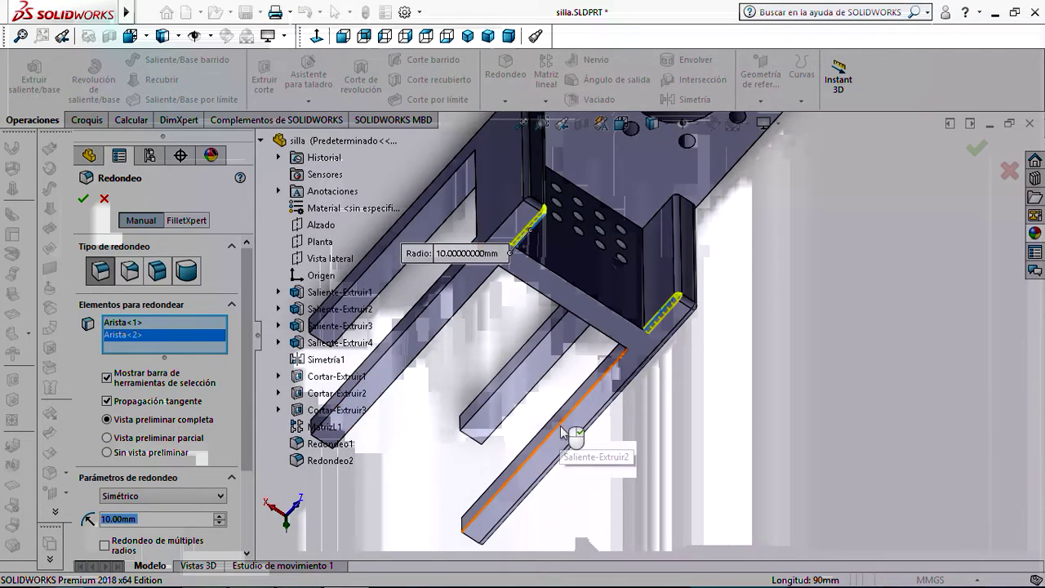
left_click(560, 427)
left_click(548, 421)
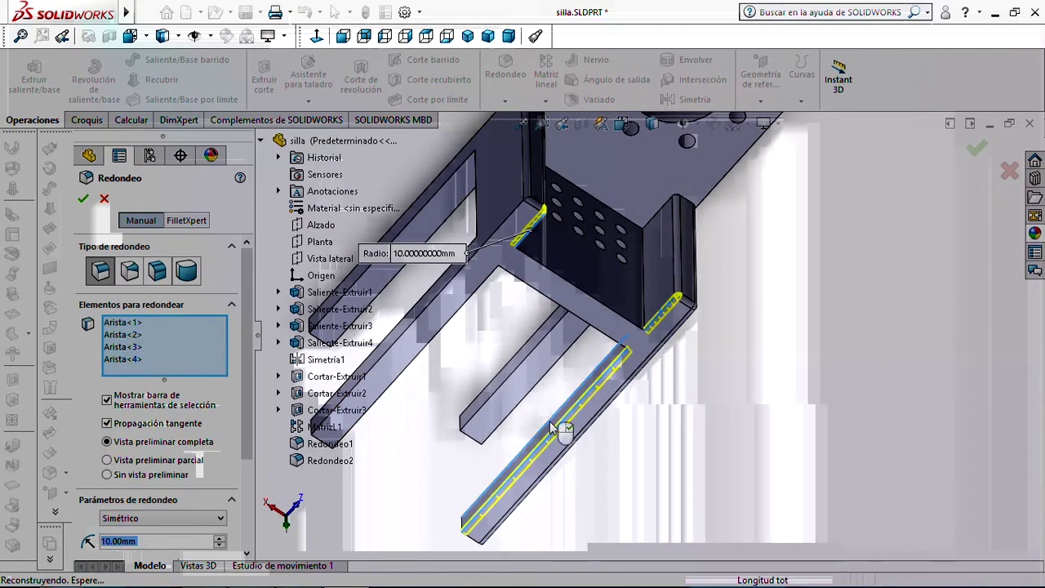
middle_click_drag(538, 421, 445, 401)
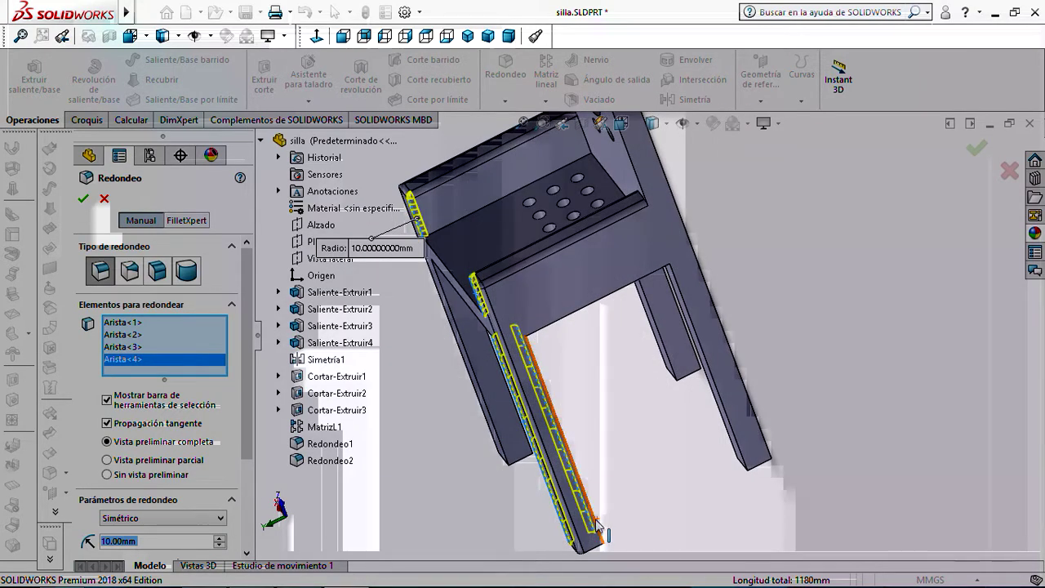
left_click(597, 524)
Add the four long edges of the rear leg on the same side to the 10 mm fillet
scroll(731, 449, "down", 4)
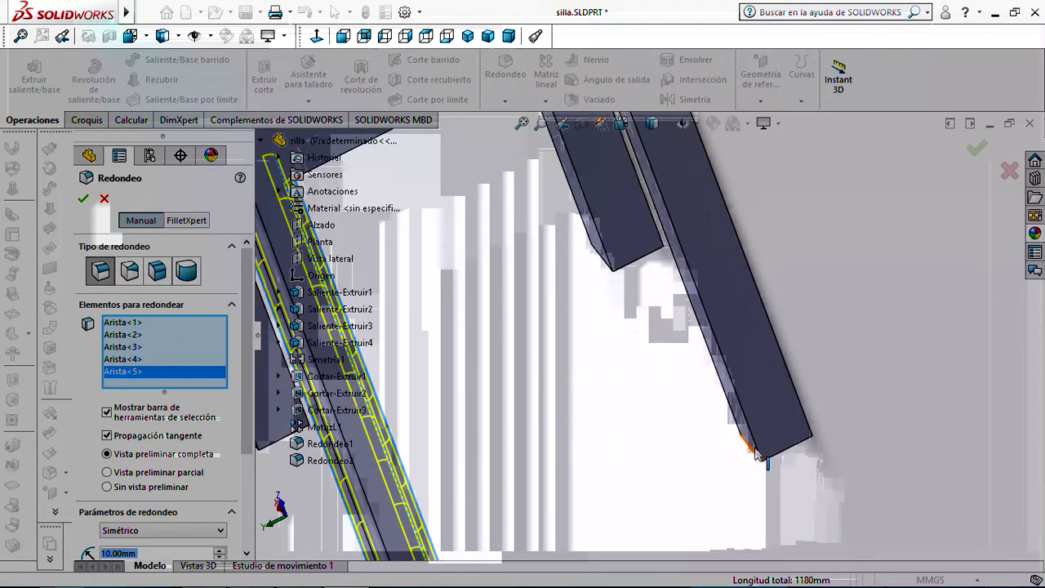
left_click(798, 441)
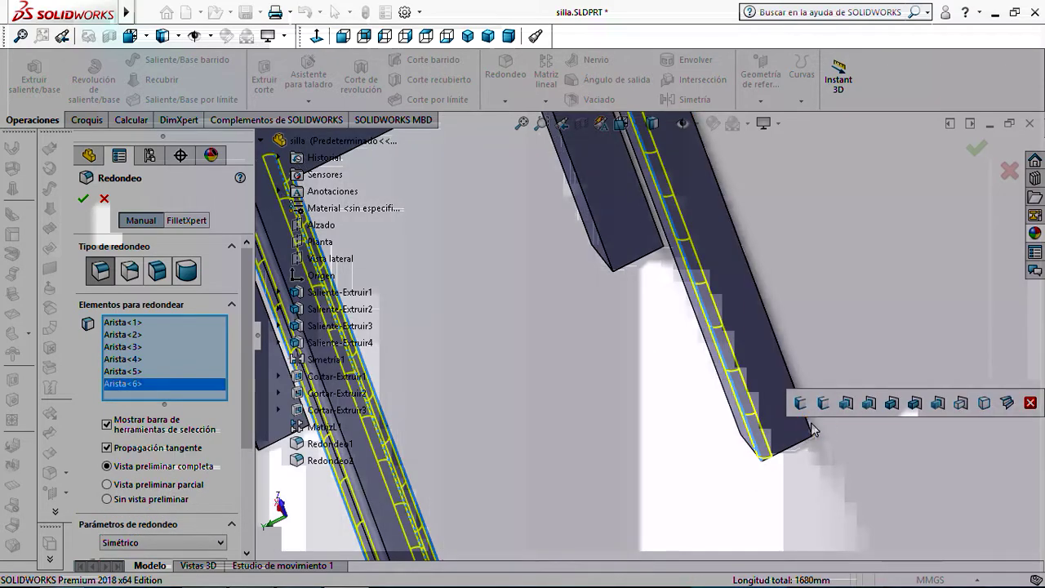
left_click(809, 441)
middle_click_drag(809, 443, 630, 497)
left_click(745, 441)
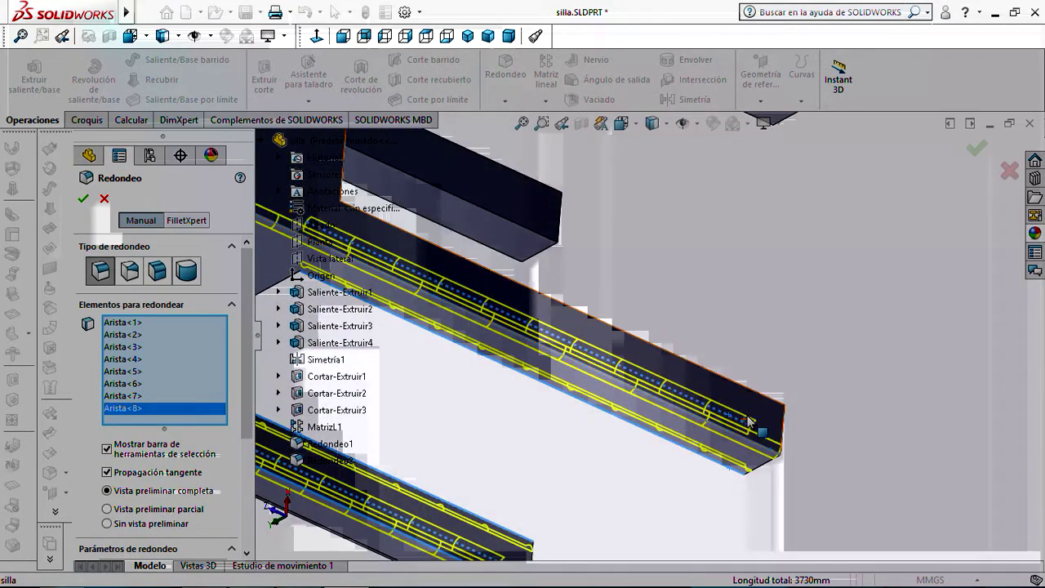
left_click(752, 399)
Add the chair's front face and four long edges of the opposite front and rear legs to the 10 mm fillet
middle_click_drag(752, 399, 651, 426)
middle_click_drag(747, 298, 762, 304)
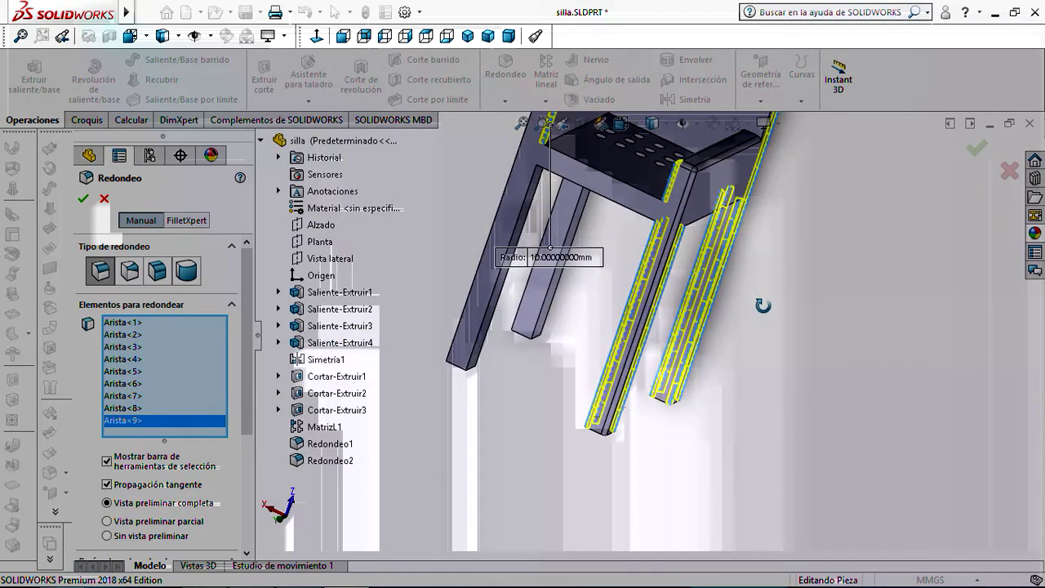
scroll(488, 285, "down", 5)
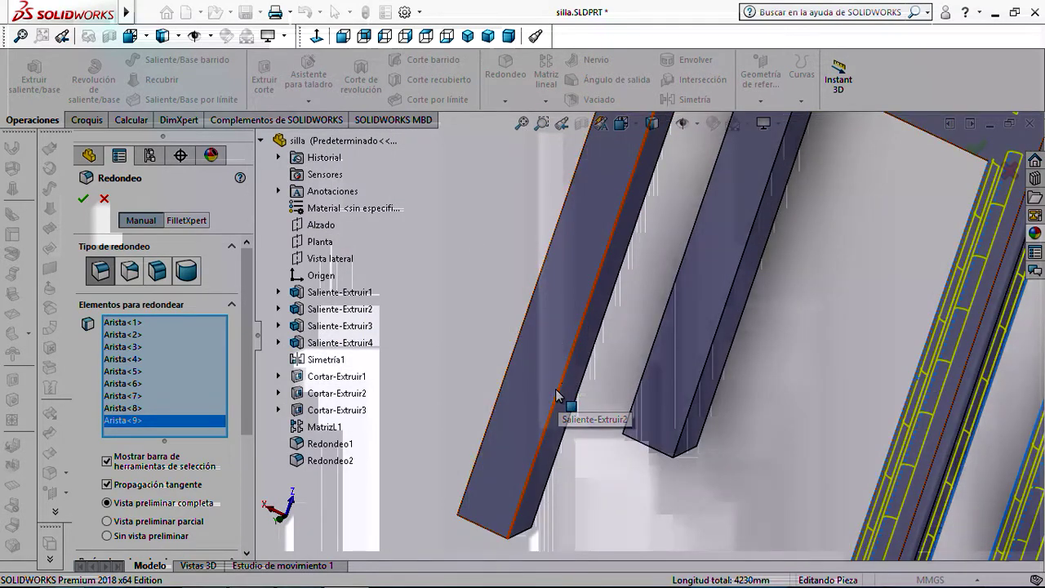
left_click(546, 392)
middle_click_drag(493, 380, 558, 457)
left_click(422, 375)
left_click(436, 321)
left_click(512, 279)
left_click(523, 292)
Add the two remaining long edges of the opposite rear leg to the 10 mm fillet
scroll(633, 455, "down", 4)
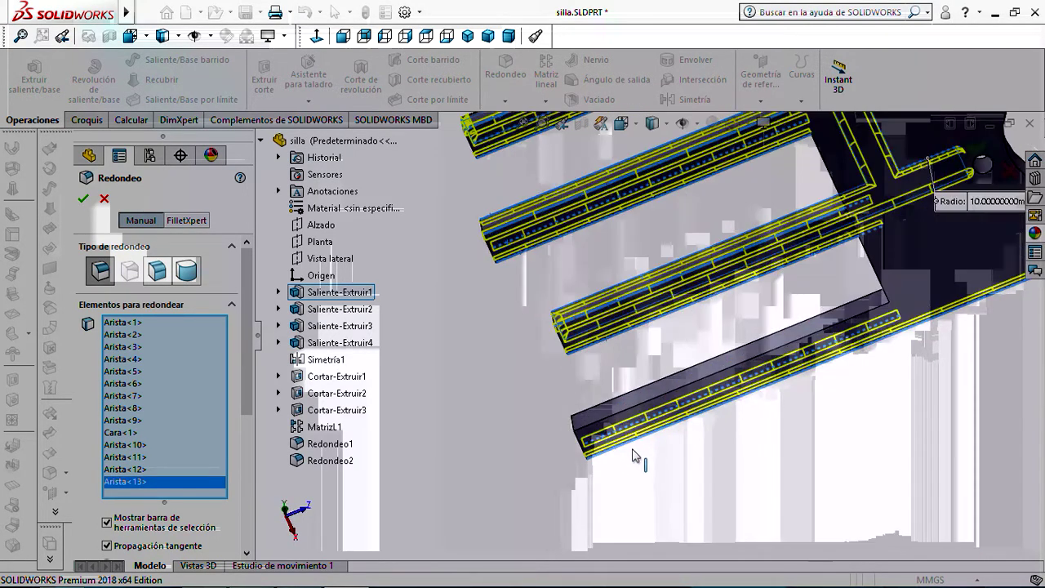
scroll(634, 455, "down", 3)
left_click(542, 351)
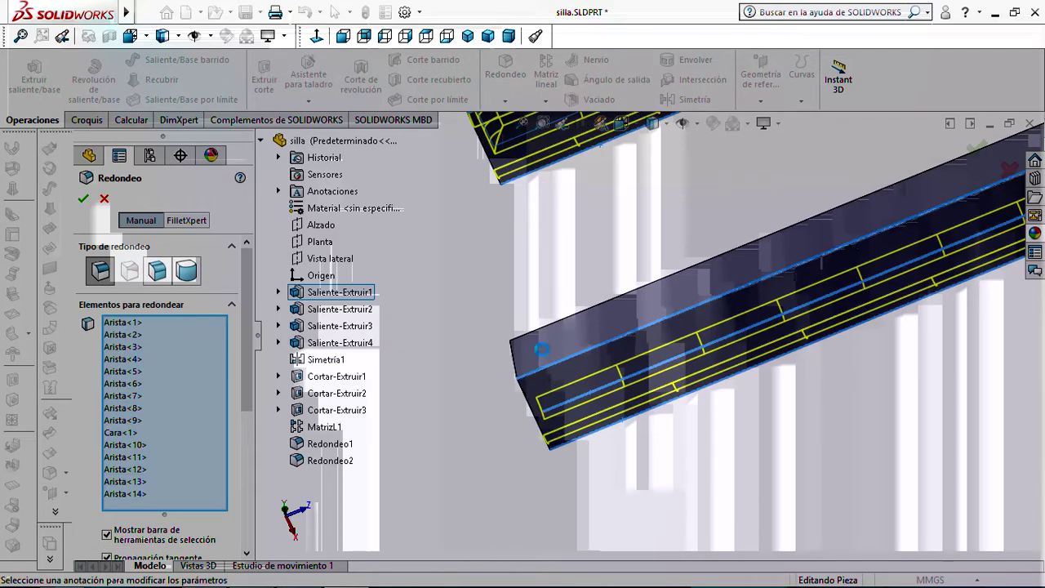
left_click(534, 329)
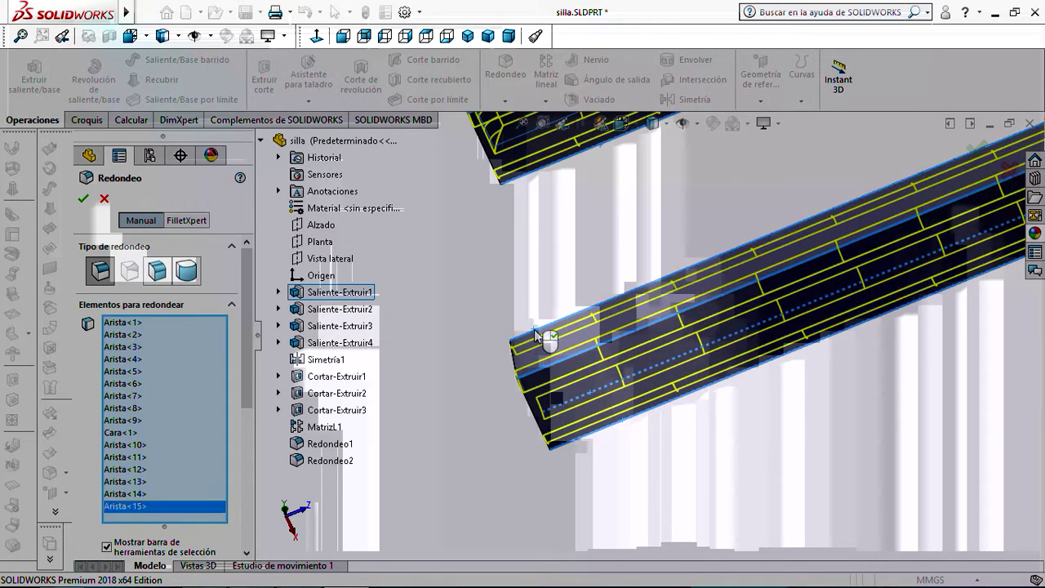
Examine the fillet preview on the legs, seat front and backrest, both close up and from a distance
scroll(537, 328, "up", 10)
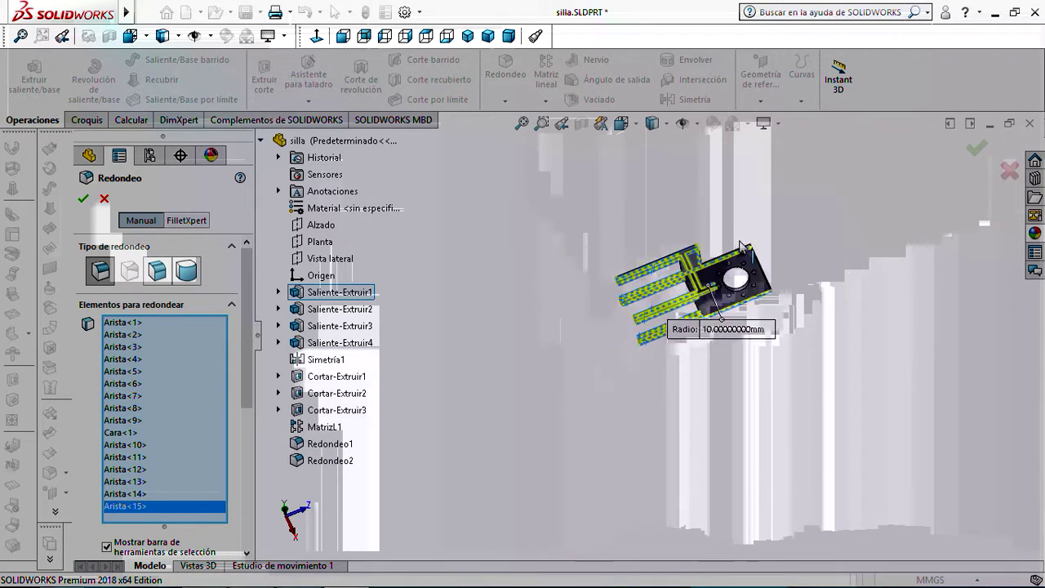
scroll(738, 241, "down", 3)
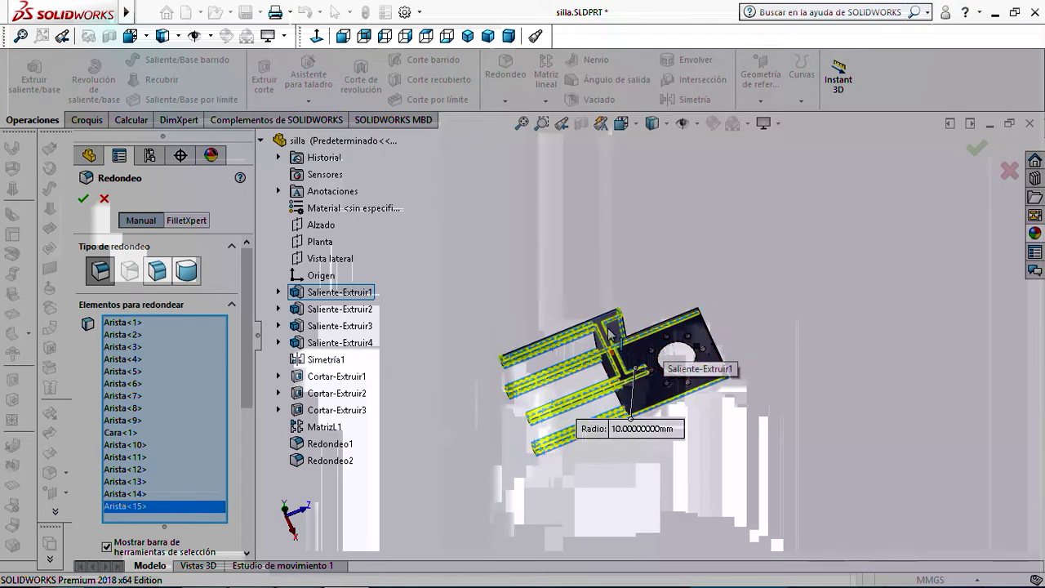
scroll(611, 345, "down", 4)
scroll(614, 335, "up", 4)
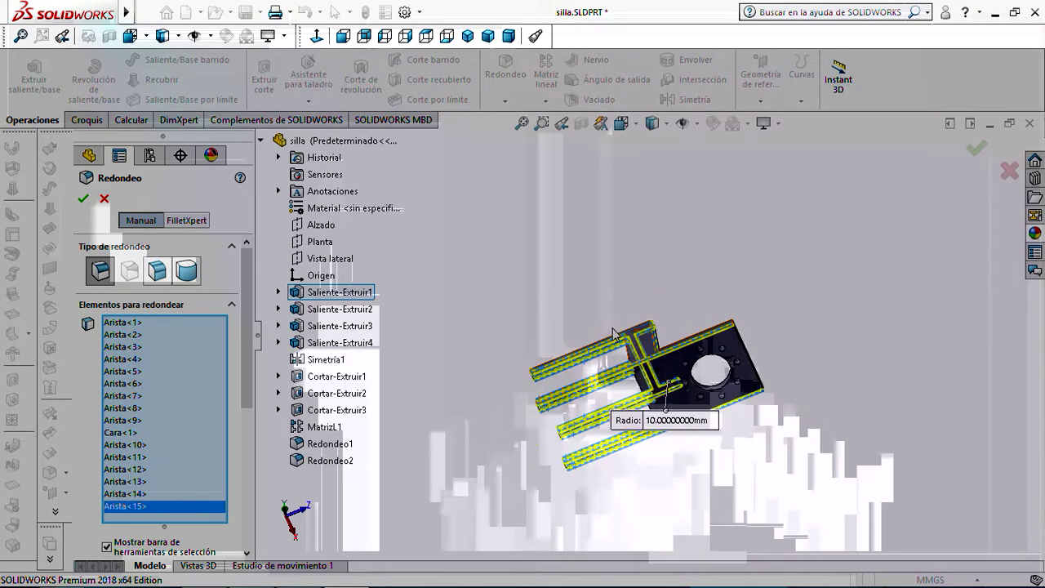
scroll(614, 335, "down", 8)
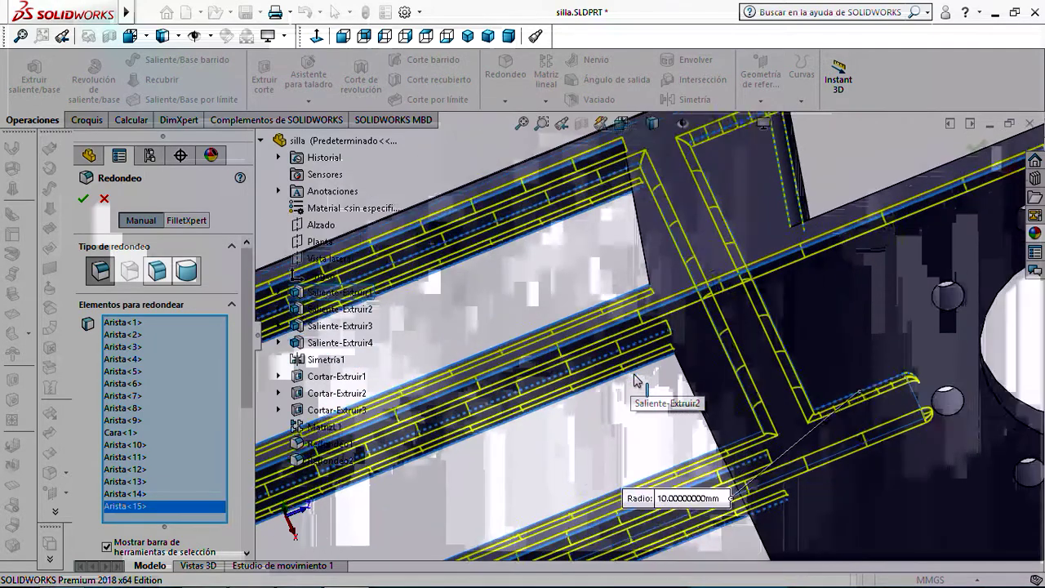
scroll(636, 379, "up", 10)
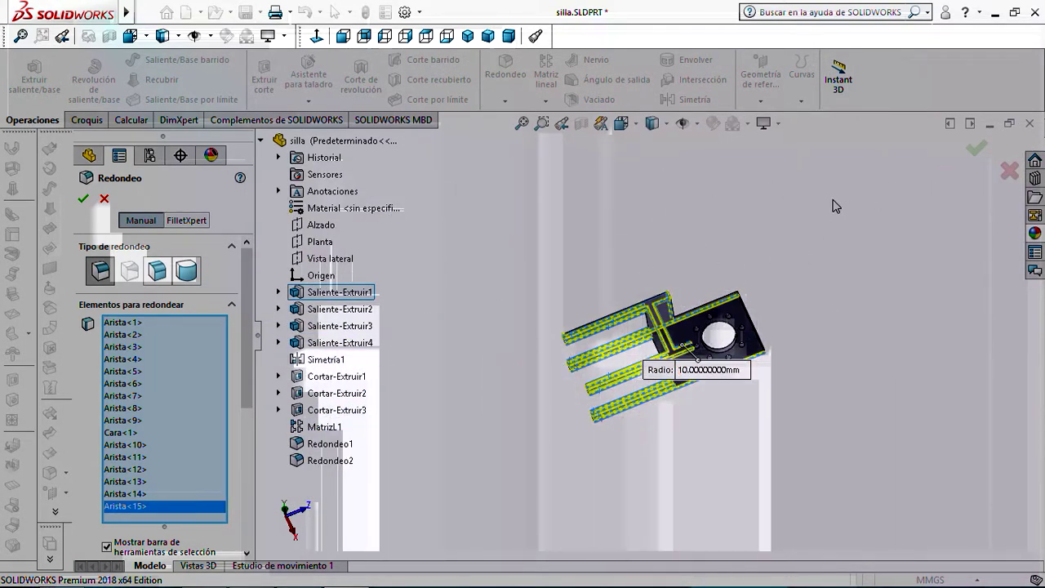
scroll(896, 195, "up", 3)
scroll(894, 206, "down", 4)
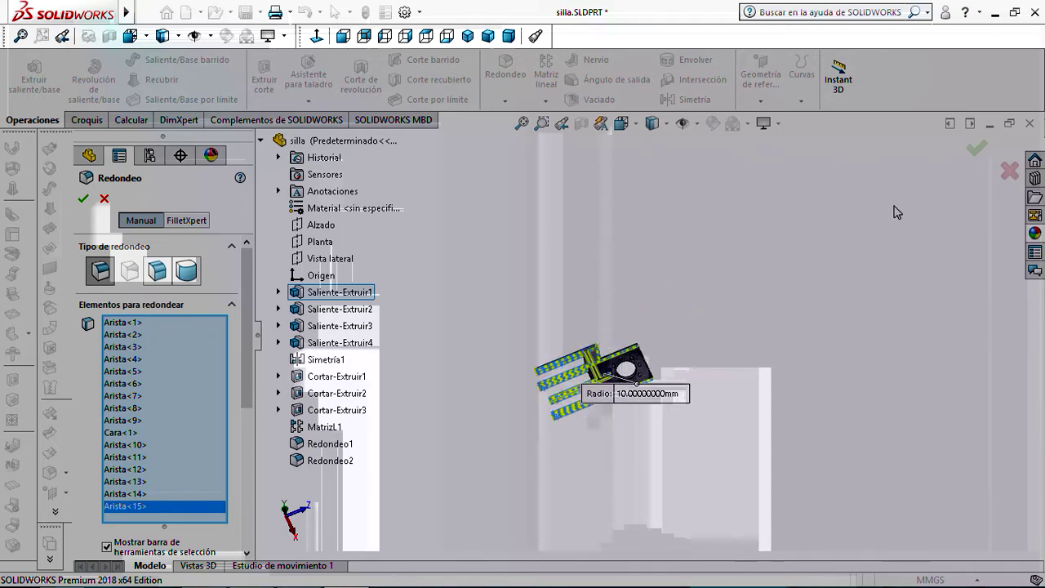
scroll(809, 227, "up", 3)
scroll(810, 233, "up", 1)
scroll(493, 471, "down", 4)
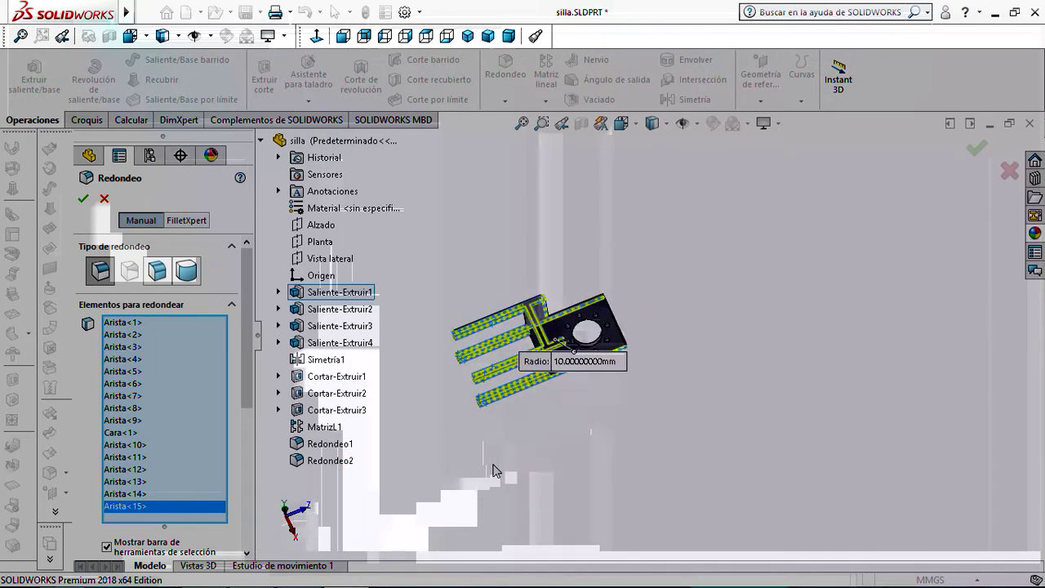
scroll(583, 321, "down", 4)
scroll(584, 306, "up", 2)
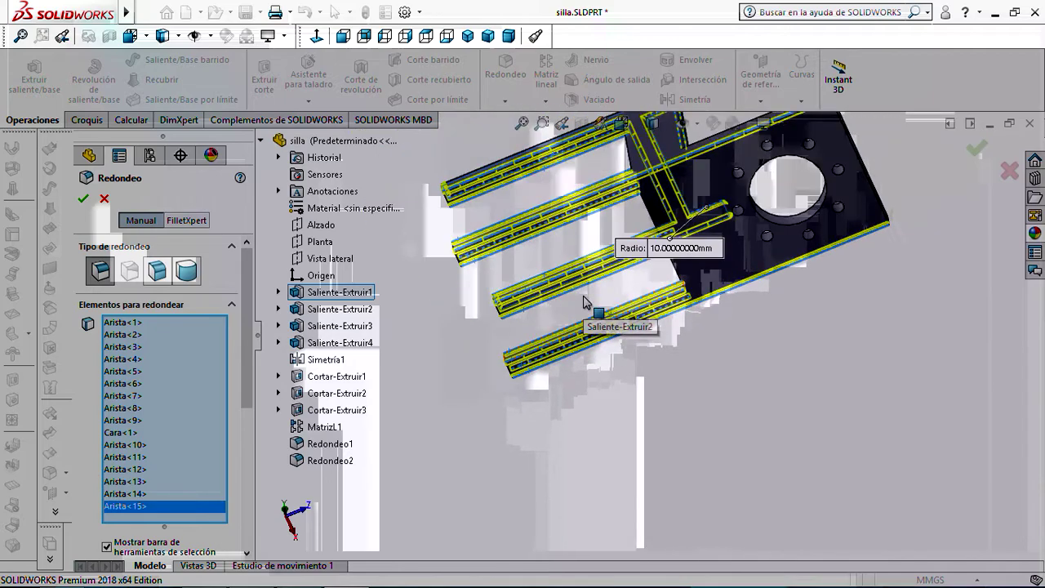
scroll(627, 336, "up", 1)
scroll(700, 343, "up", 2)
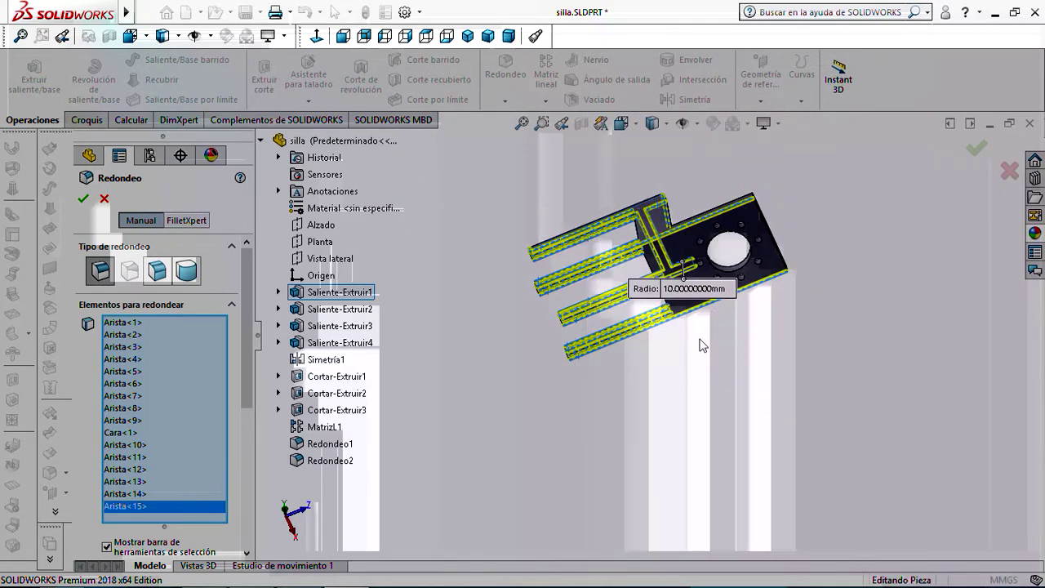
Accept the 10 mm fillet on the chair's front face, post edges and leg edges
middle_click_drag(696, 337, 637, 353)
left_click(81, 200)
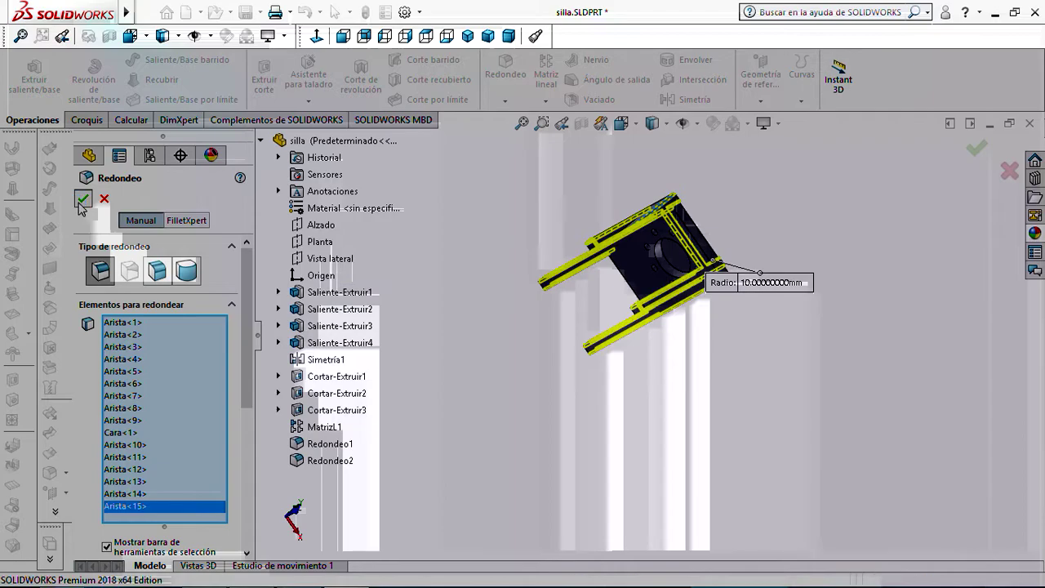
middle_click_drag(412, 264, 430, 305)
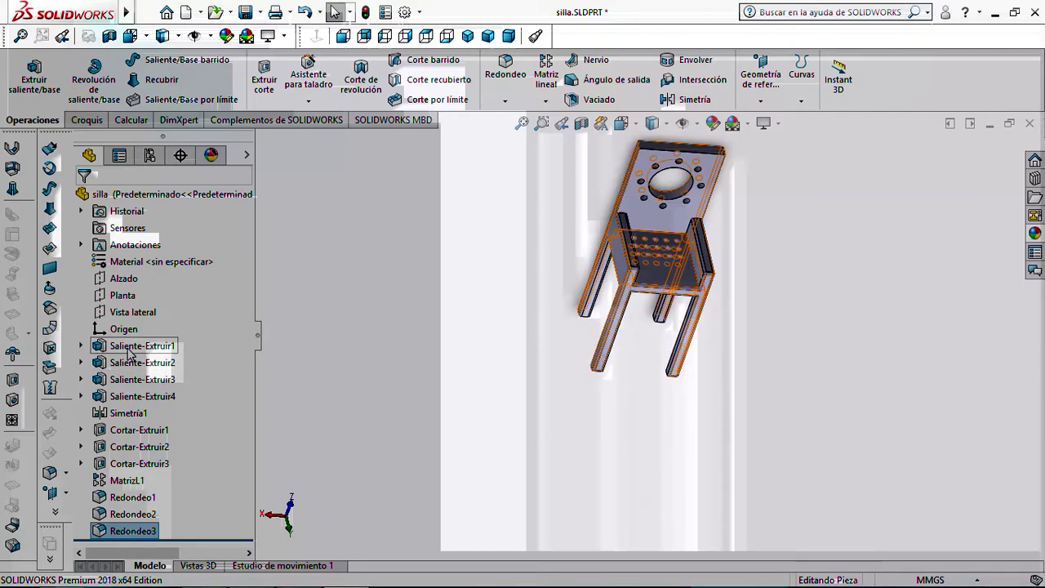
Open the seat extrusion's base sketch Croquis1 to review its dimensions, and exit it without changes
left_click(131, 347)
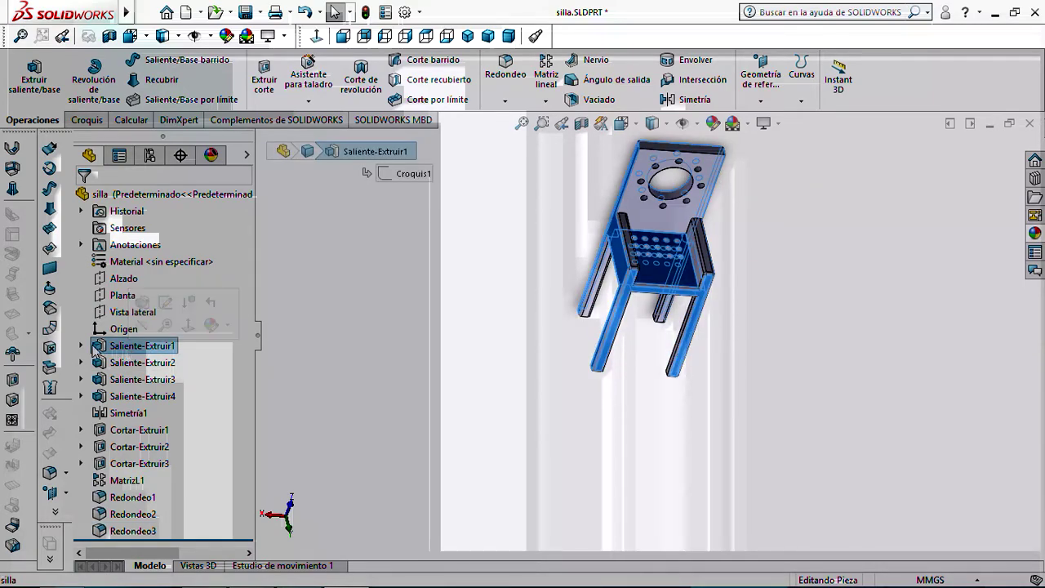
left_click(81, 345)
left_click(144, 363)
right_click(143, 364)
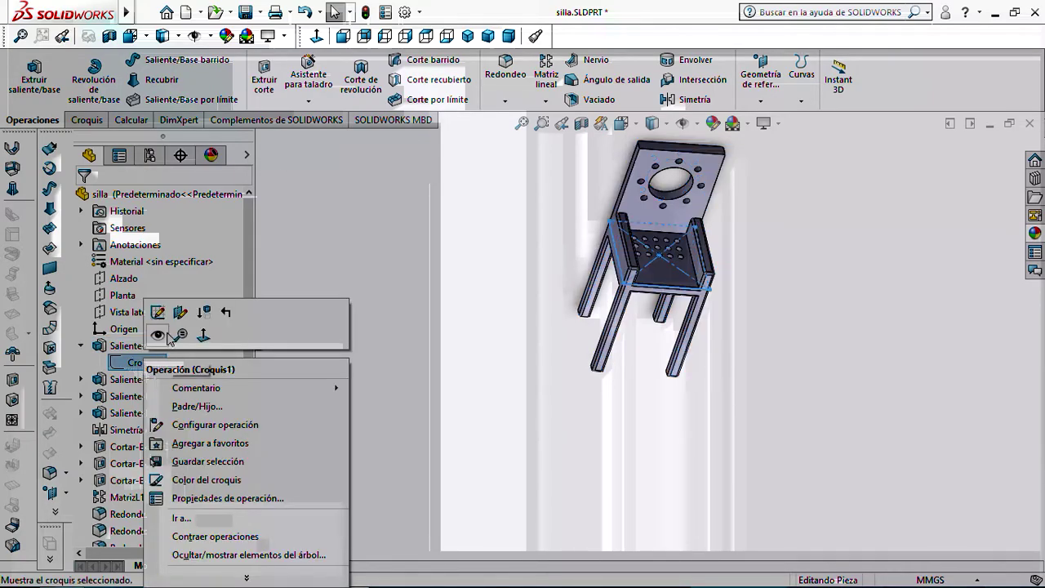
left_click(159, 317)
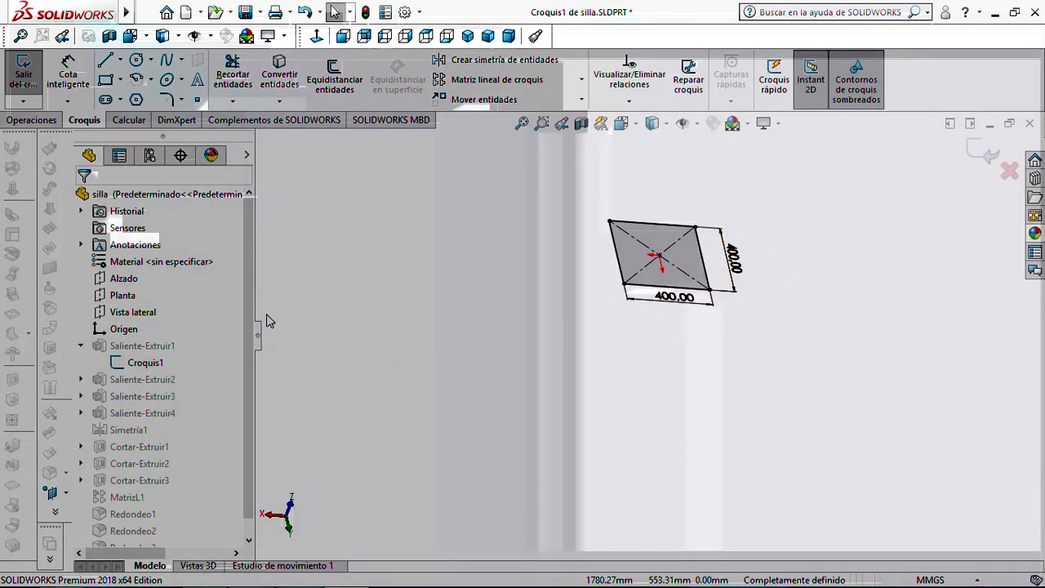
left_click(30, 81)
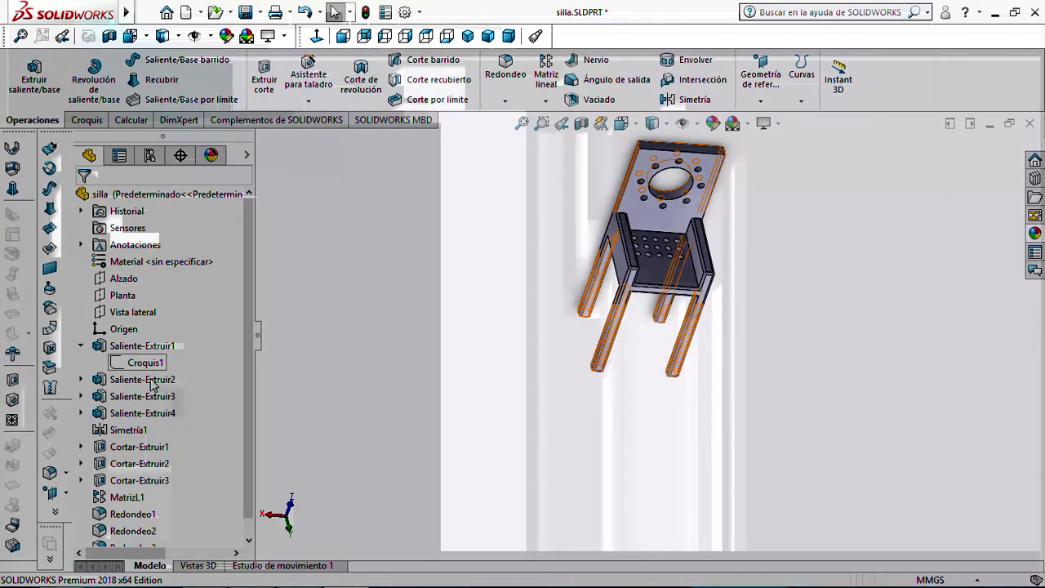
Highlight the leg, backrest and armrest extrusions and the armrest mirror one after another to review how they build the chair
left_click(146, 380)
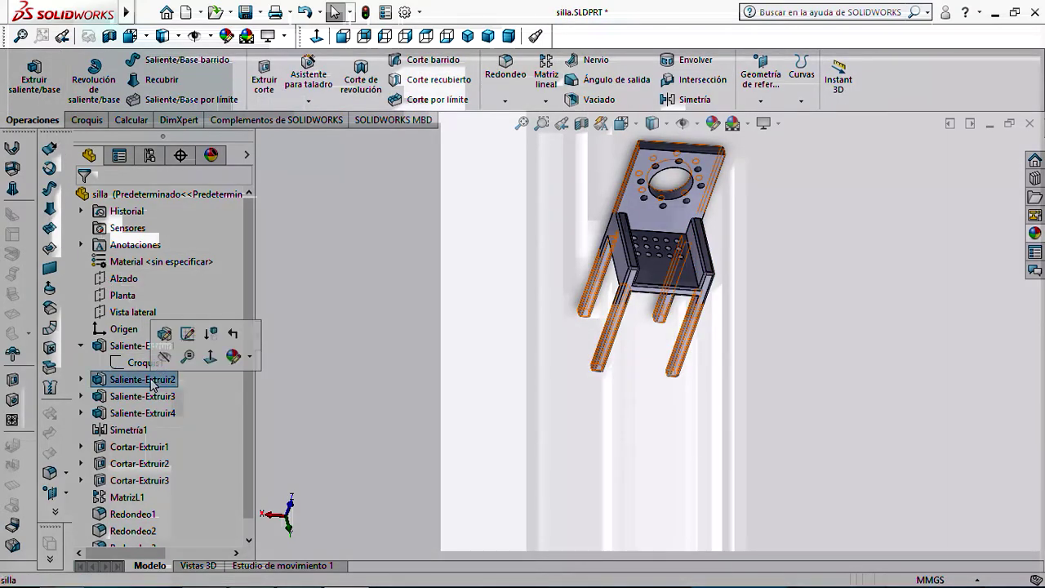
left_click(145, 397)
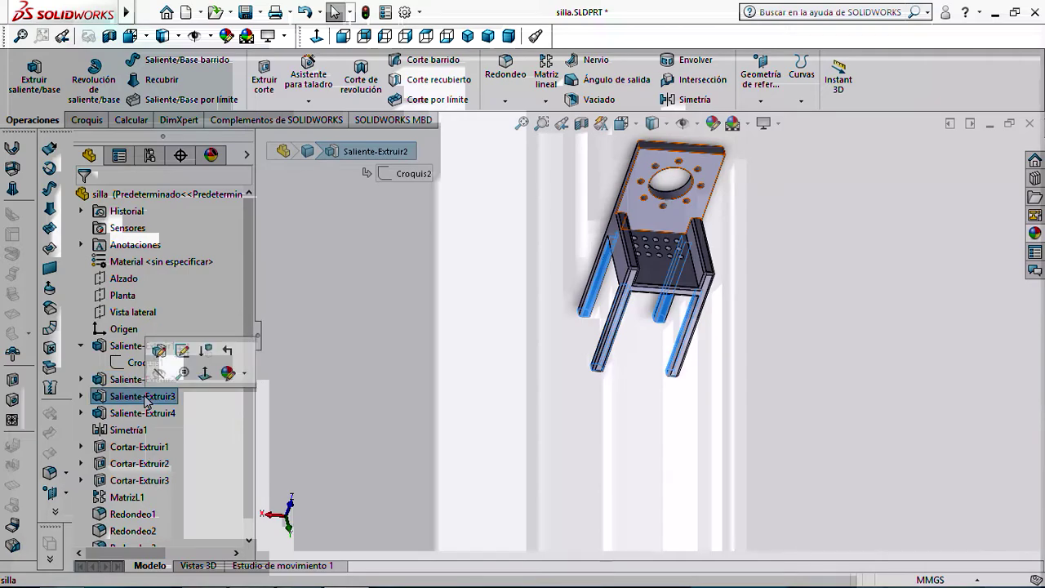
left_click(147, 414)
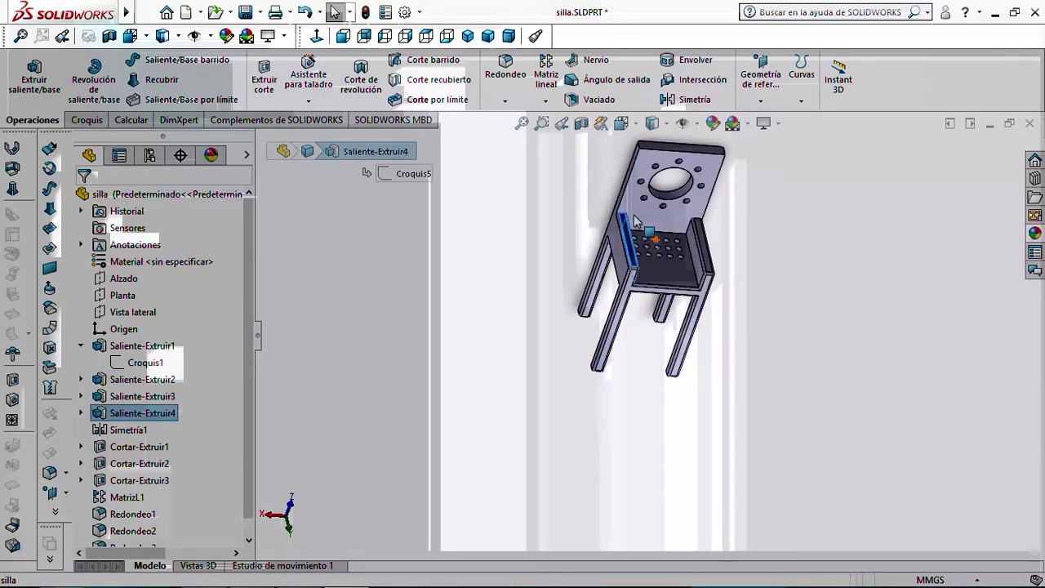
left_click(126, 433)
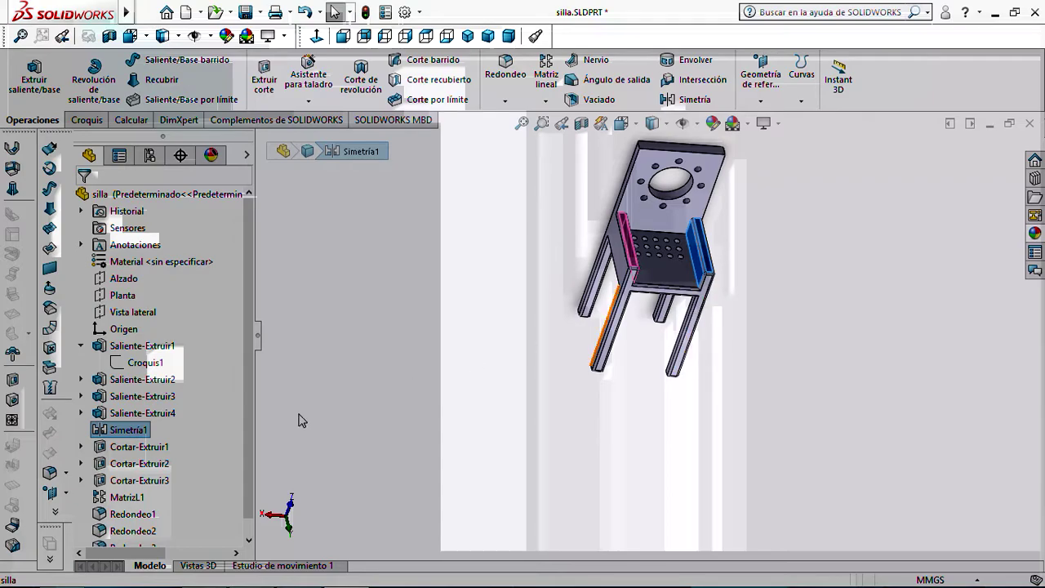
Highlight the large backrest cut, the ring of small backrest holes and the first seat hole cut to review them on the model
left_click(141, 448)
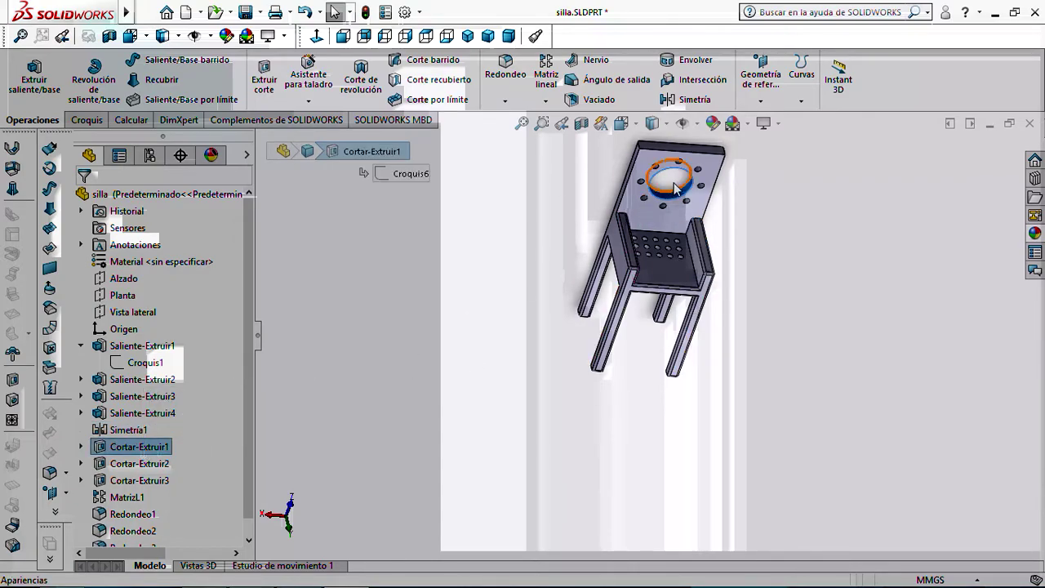
left_click(140, 464)
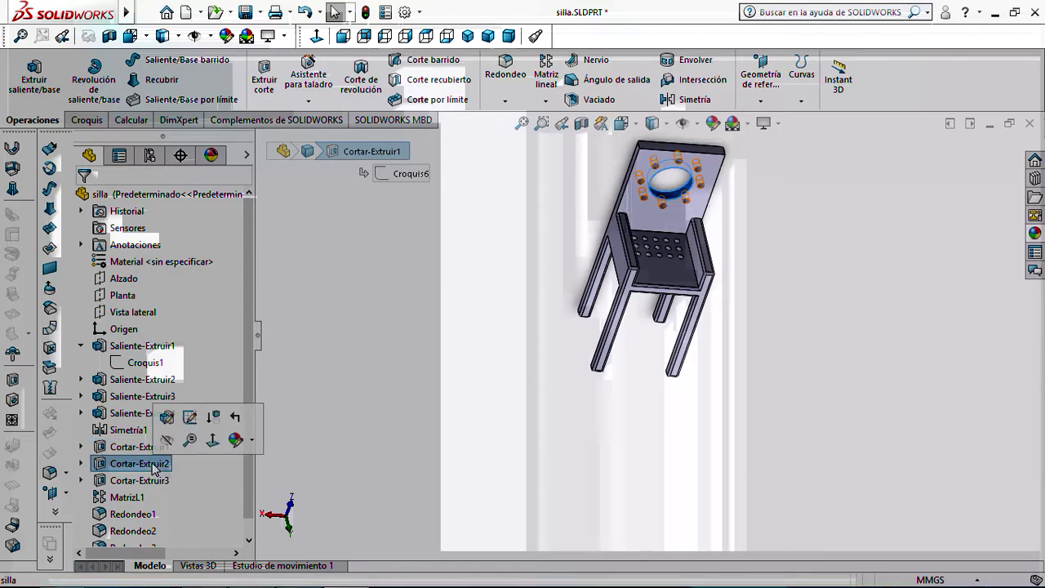
scroll(714, 177, "down", 3)
scroll(715, 177, "down", 3)
scroll(700, 226, "up", 2)
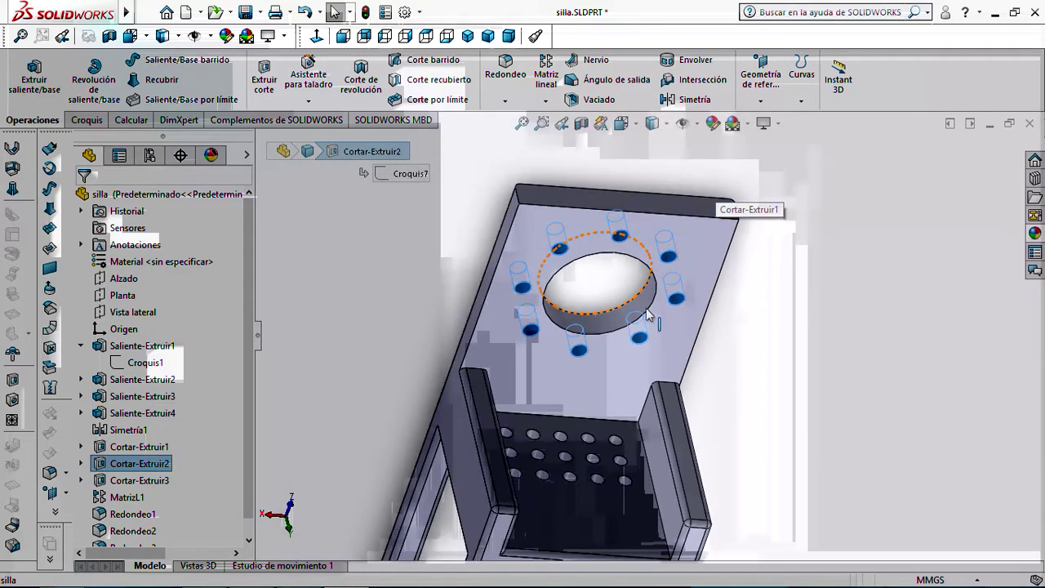
scroll(634, 326, "down", 1)
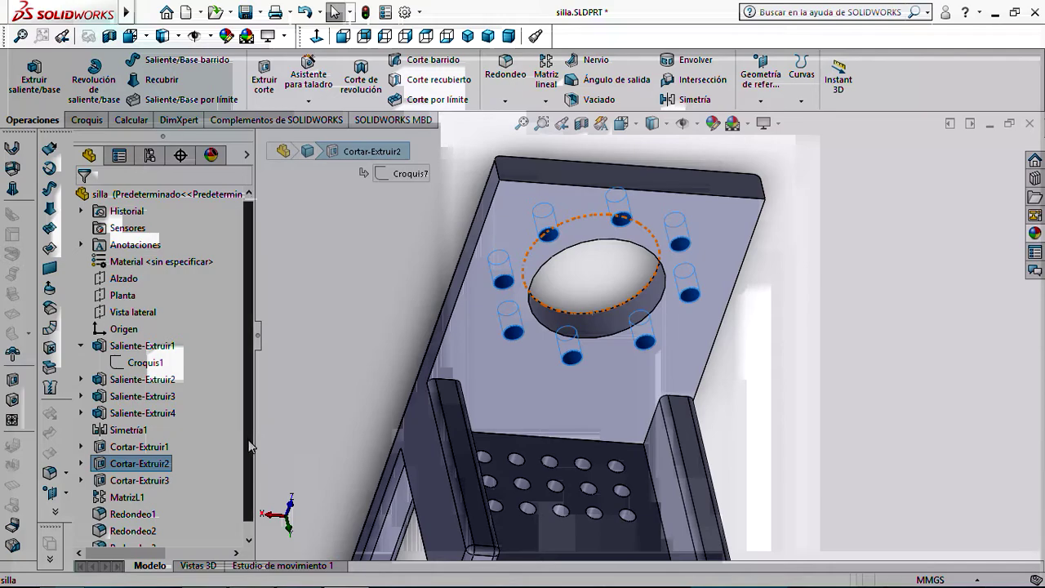
scroll(135, 457, "down", 1)
left_click(132, 467)
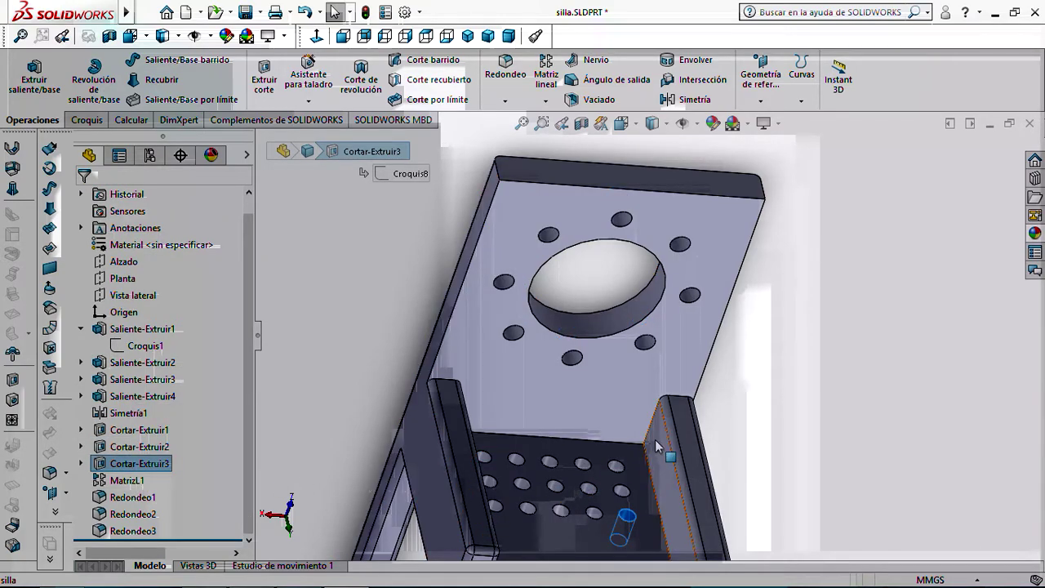
Highlight the seat hole pattern and the three fillet features one after another to review them on the chair
scroll(654, 442, "up", 2)
scroll(623, 488, "down", 2)
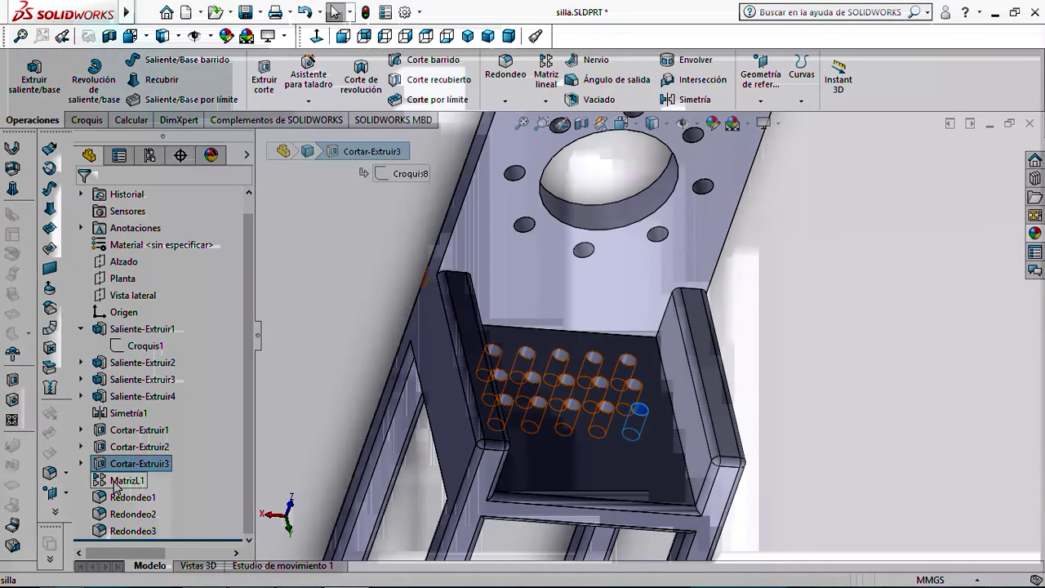
left_click(123, 480)
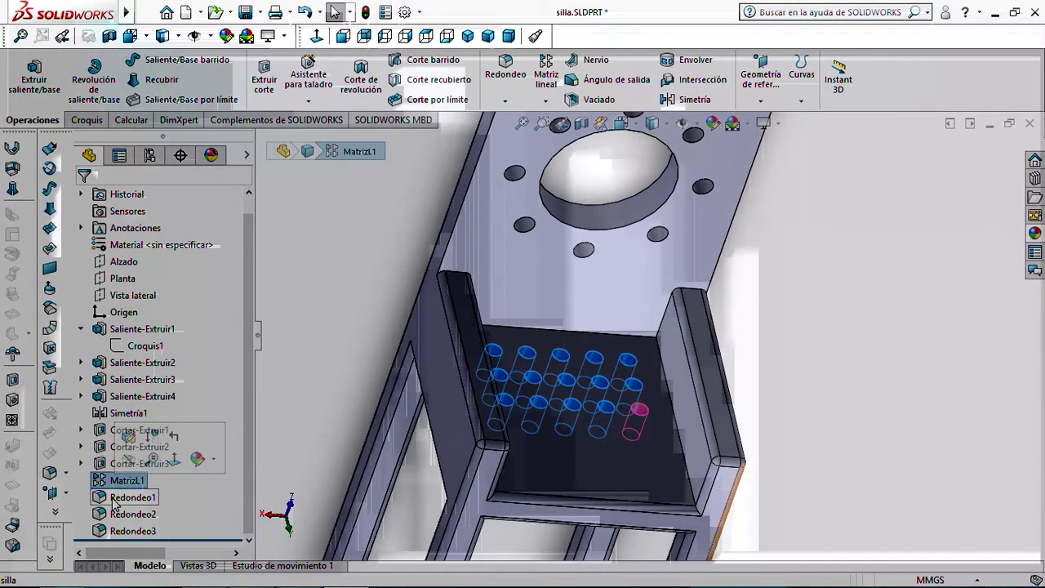
left_click(116, 498)
key("f")
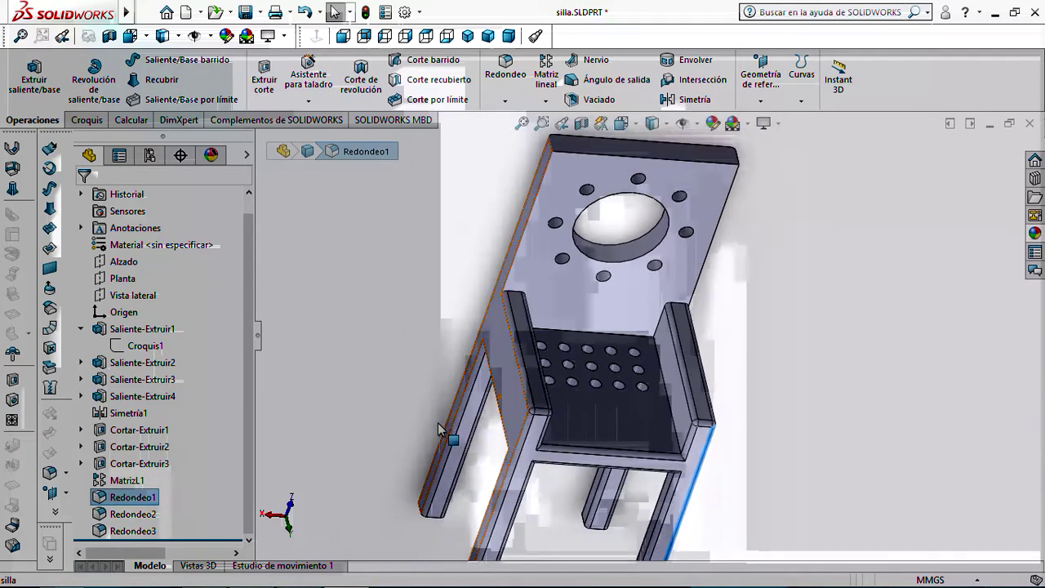
left_click(131, 514)
left_click(147, 531)
Start a symmetric fillet on the short corner edge at the backrest's upper end with a 50 mm radius
middle_click_drag(362, 397, 378, 292)
middle_click_drag(491, 196, 539, 310)
scroll(541, 203, "down", 5)
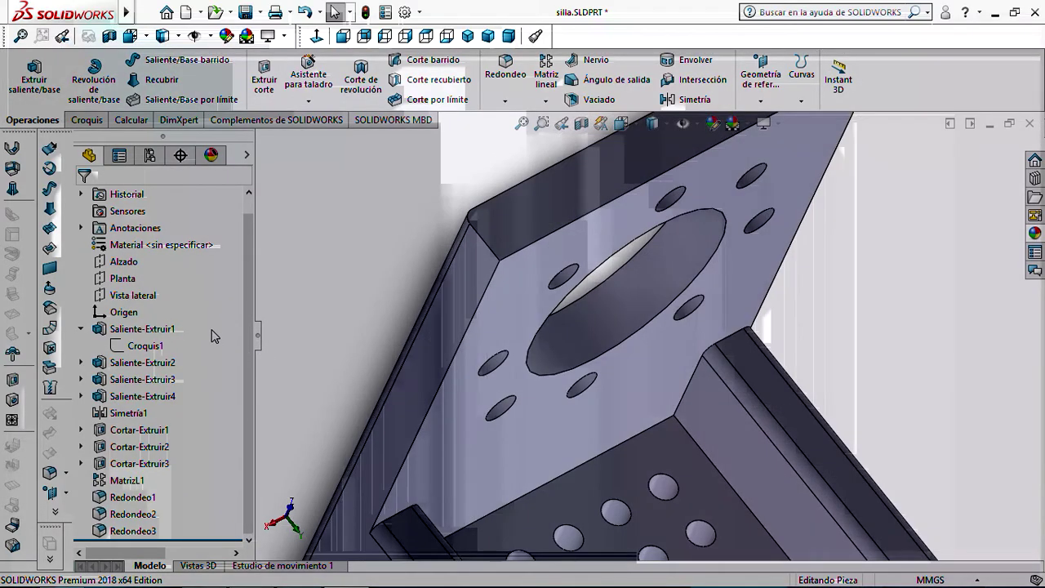
left_click(506, 72)
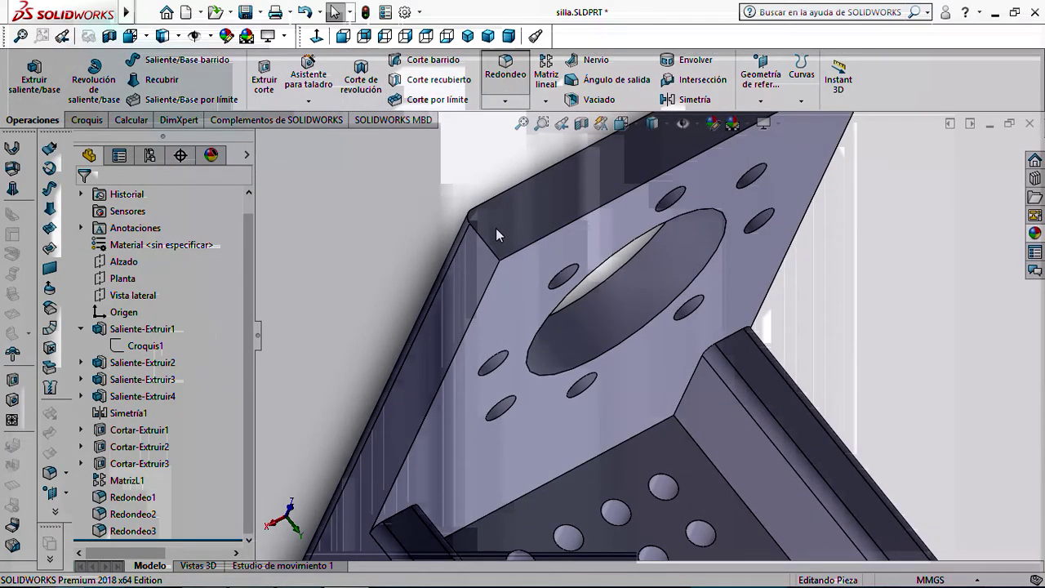
left_click(490, 243)
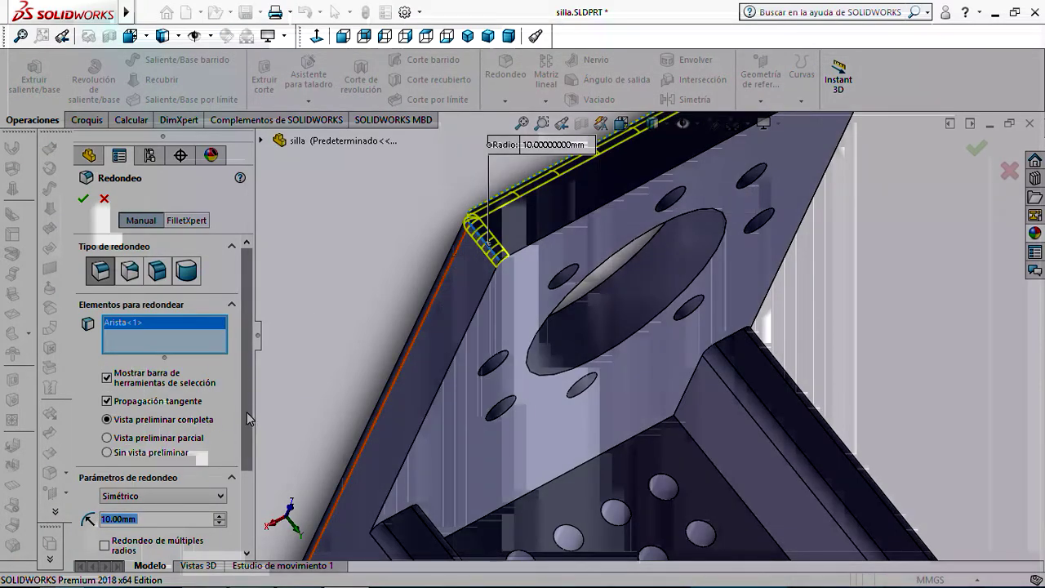
scroll(151, 400, "down", 3)
double_click(144, 408)
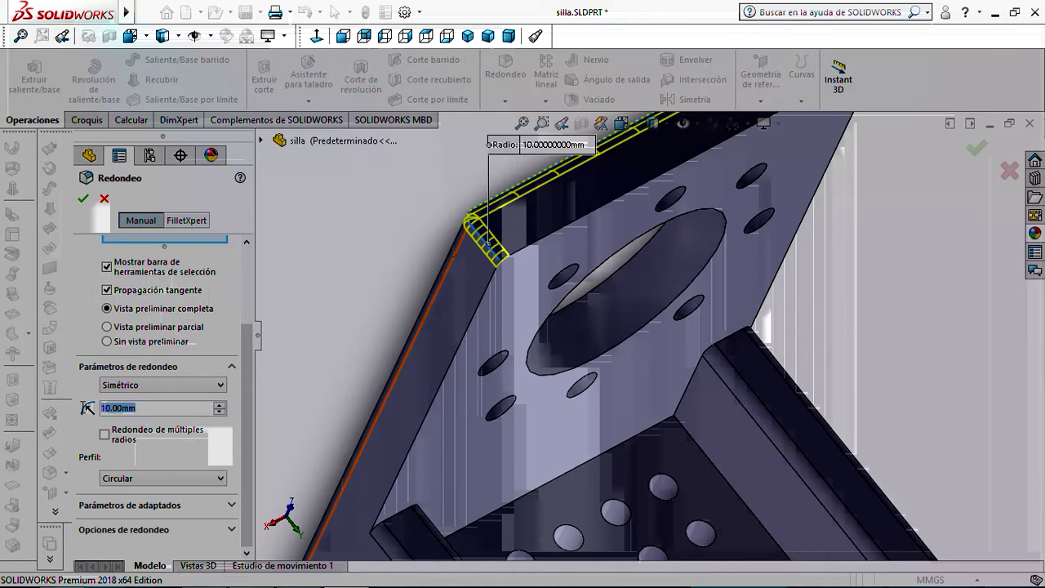
type("50")
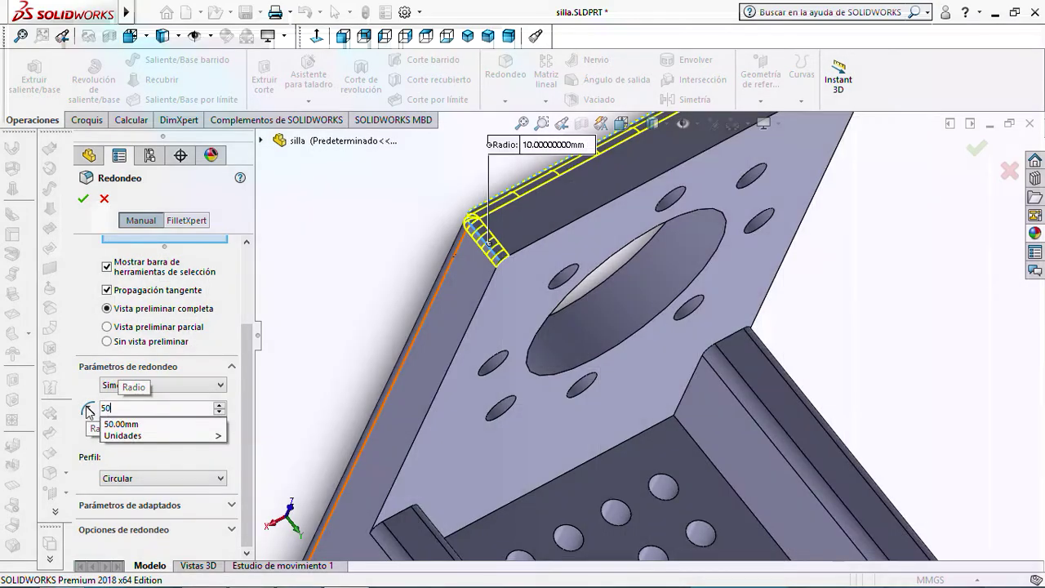
key("Return")
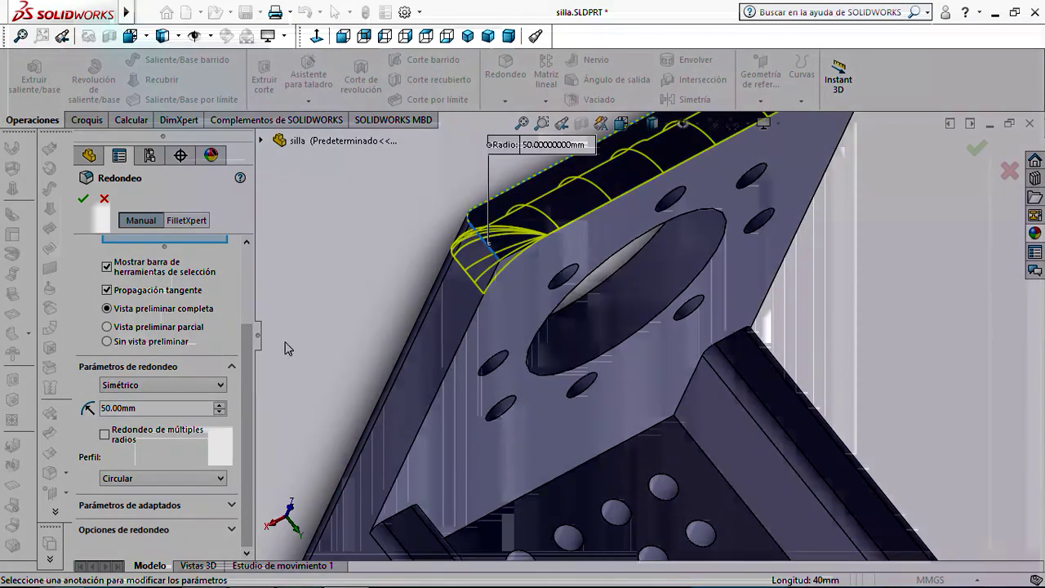
Set the backrest corner fillet's radius to 30 mm and accept the fillet
left_click(144, 408)
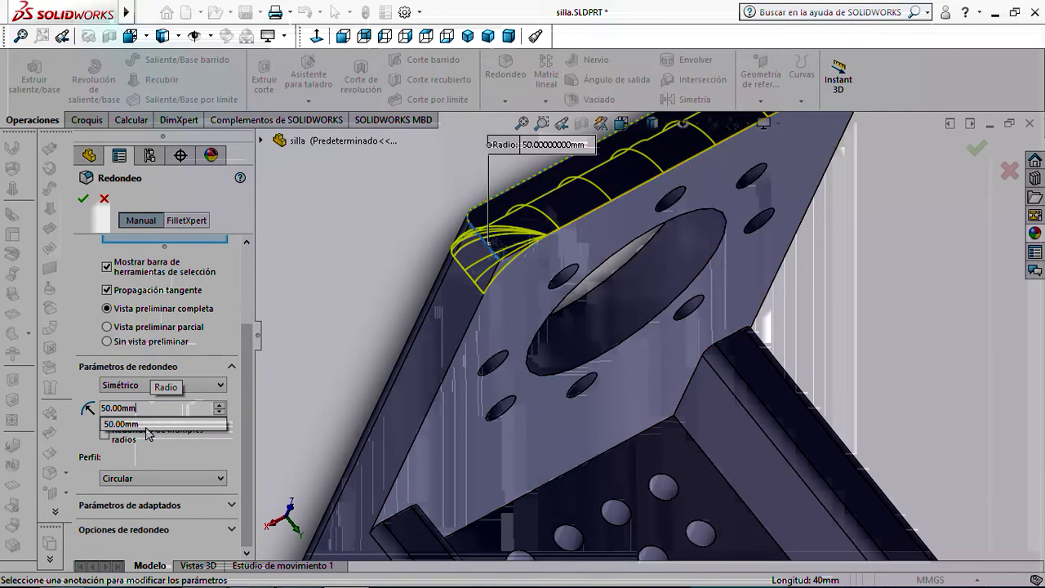
left_click(149, 425)
left_click_drag(141, 409, 94, 407)
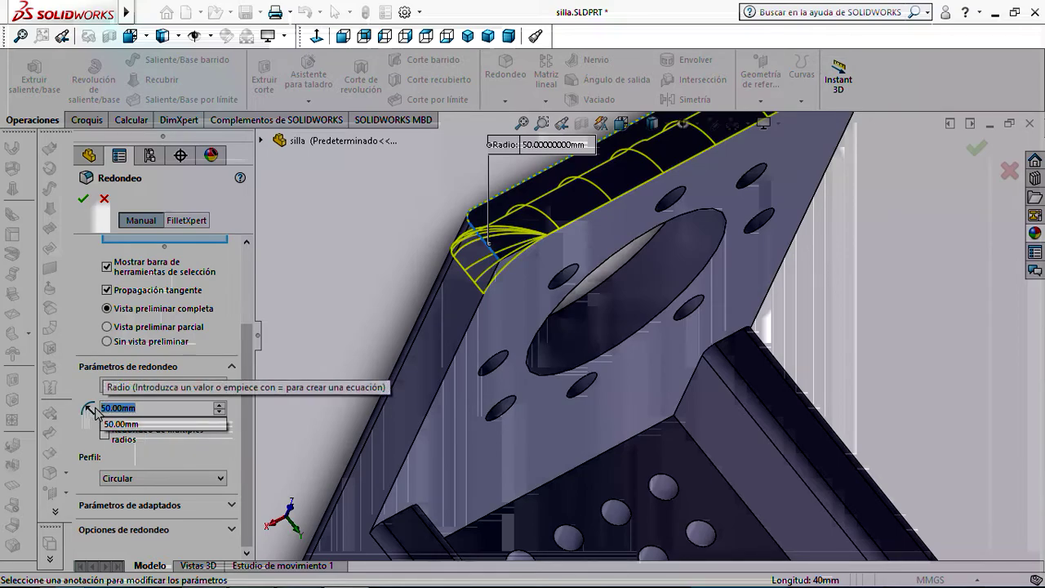
type("30")
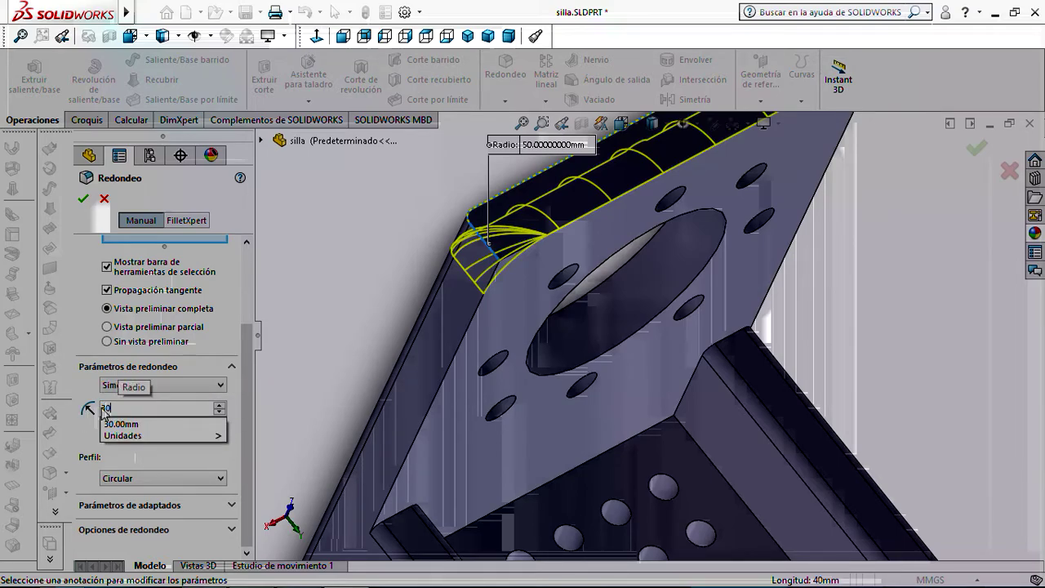
left_click(123, 424)
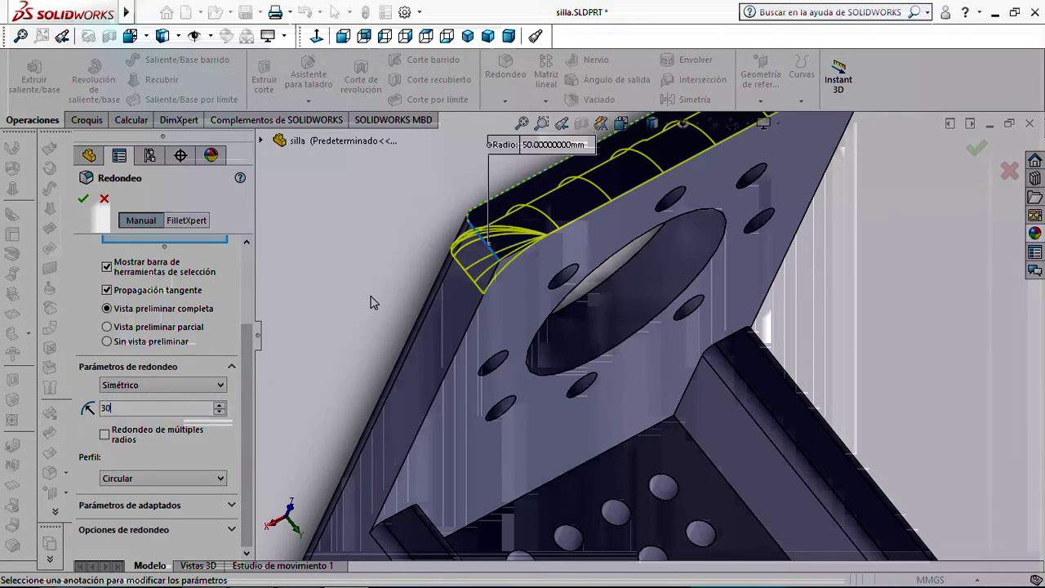
left_click(83, 199)
Inspect the whole chair with its rounded backrest and save the part silla.SLDPRT
middle_click_drag(295, 271, 252, 329)
scroll(496, 375, "up", 4)
middle_click_drag(498, 377, 604, 441)
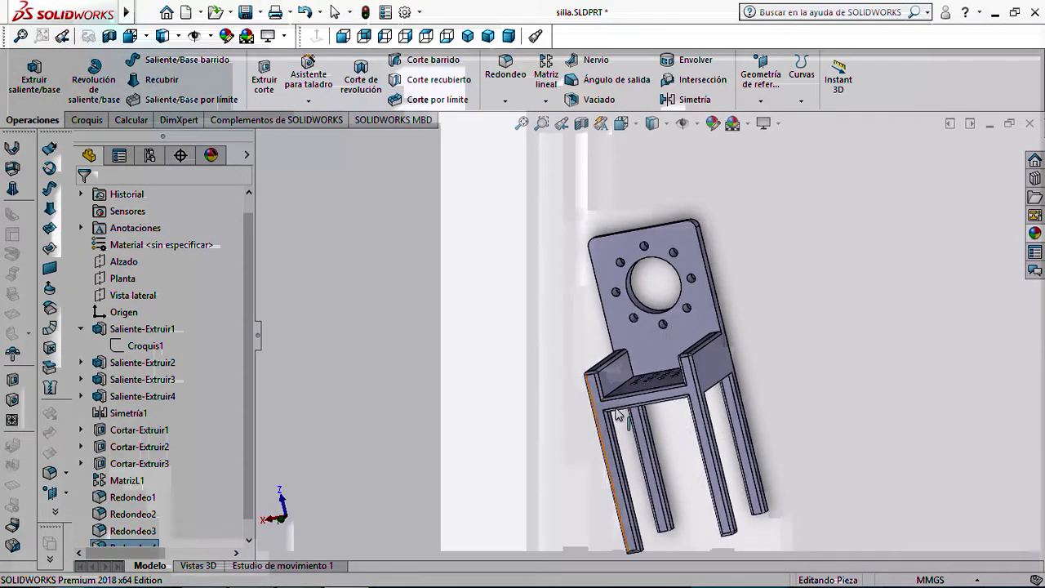
scroll(618, 417, "down", 5)
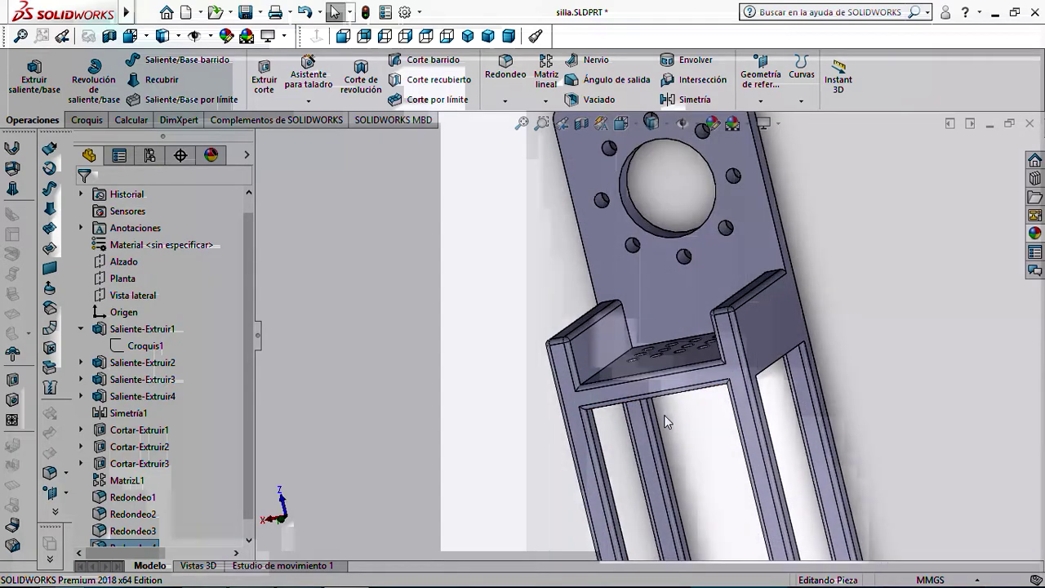
scroll(665, 416, "up", 5)
mouse_move(667, 418)
middle_mouse_down()
mouse_move(761, 422)
mouse_move(730, 483)
mouse_move(748, 401)
mouse_move(693, 419)
mouse_move(660, 404)
middle_mouse_up()
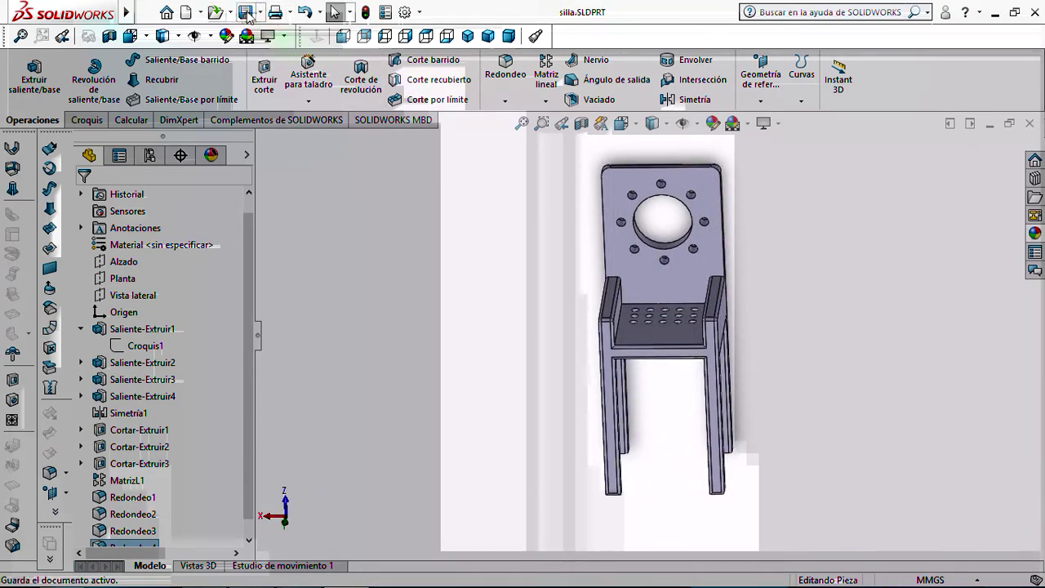
scroll(669, 251, "down", 3)
scroll(695, 308, "up", 3)
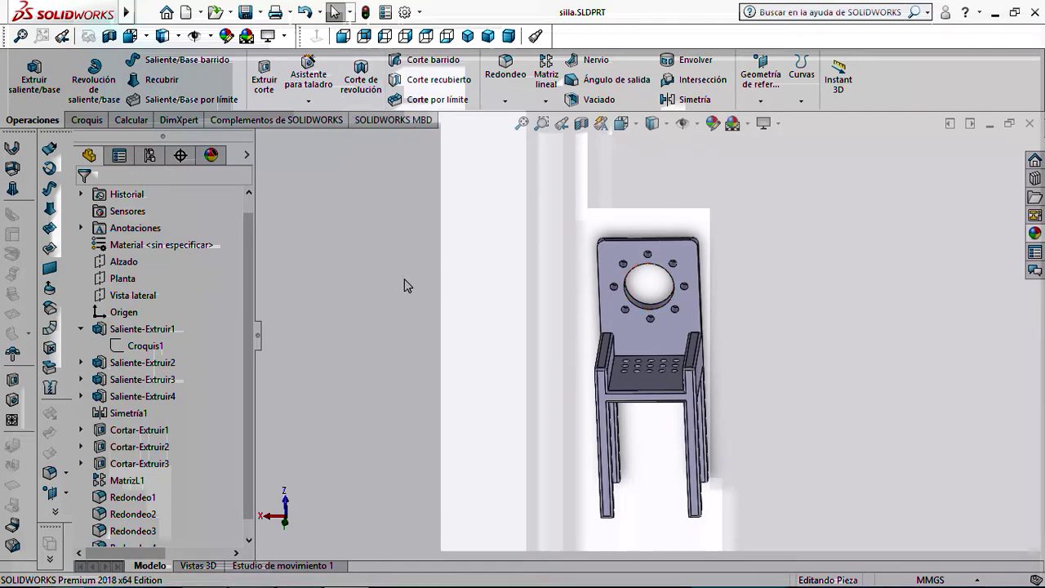
scroll(429, 296, "down", 2)
scroll(436, 299, "up", 2)
scroll(516, 299, "down", 3)
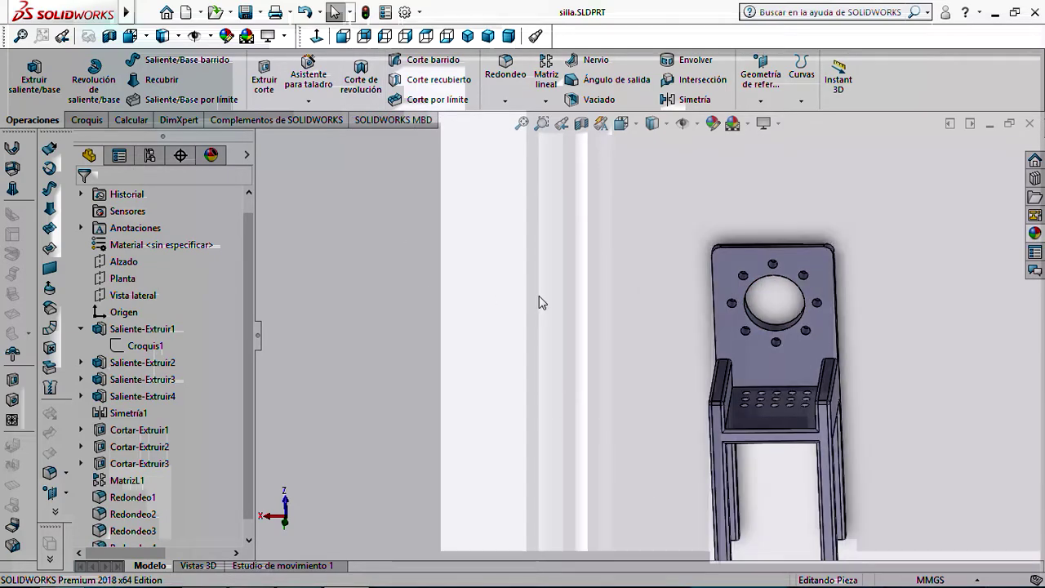
scroll(840, 363, "up", 3)
scroll(841, 366, "up", 3)
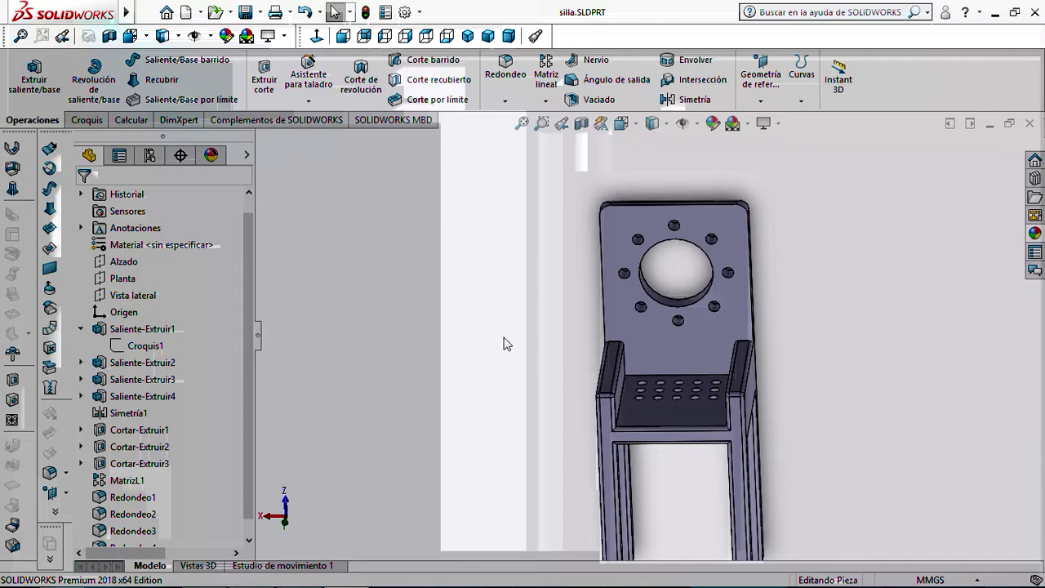
middle_click_drag(502, 331, 516, 337)
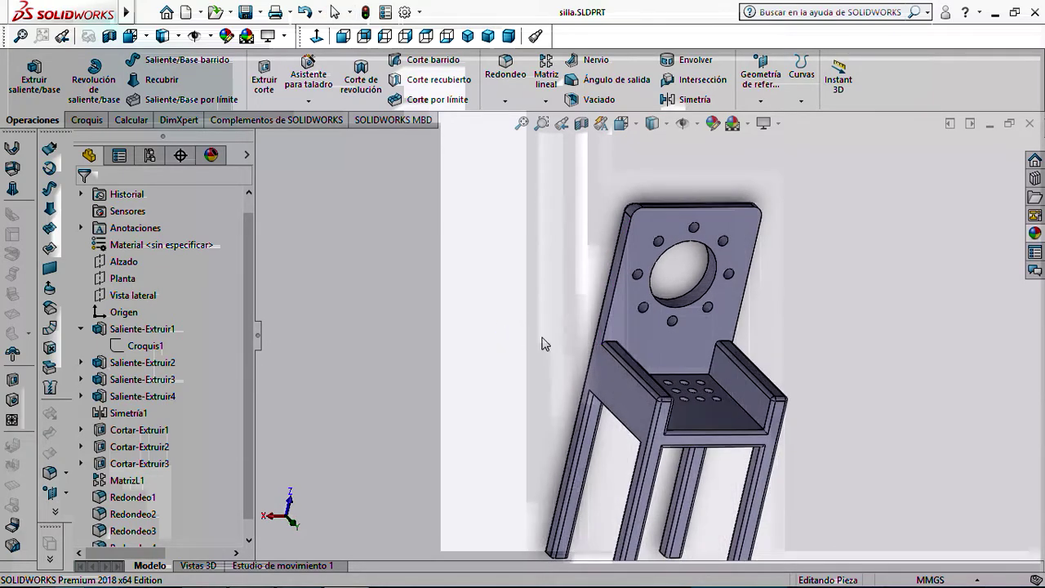
key("Escape")
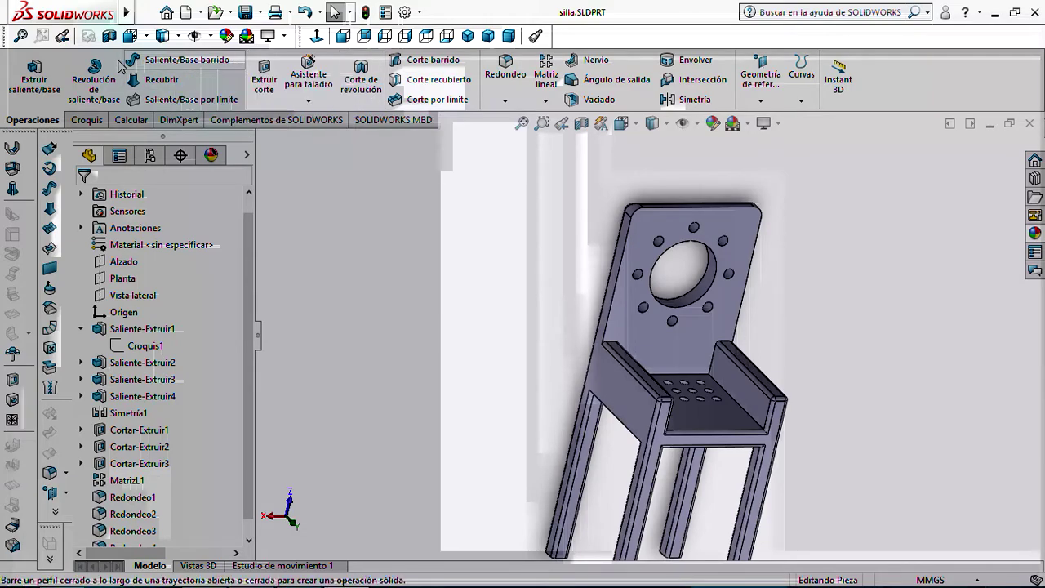
scroll(507, 299, "up", 3)
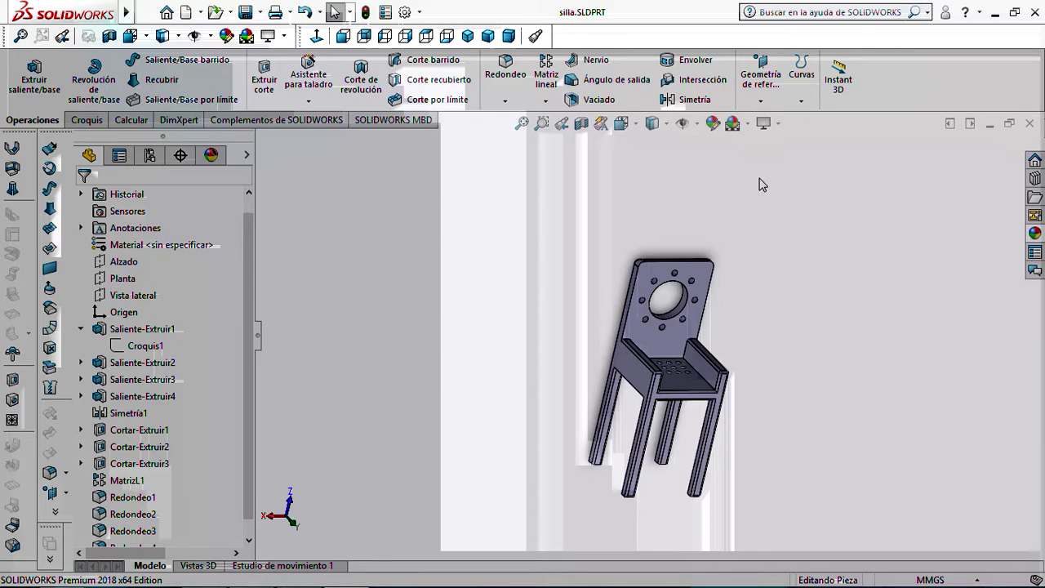
scroll(663, 405, "down", 3)
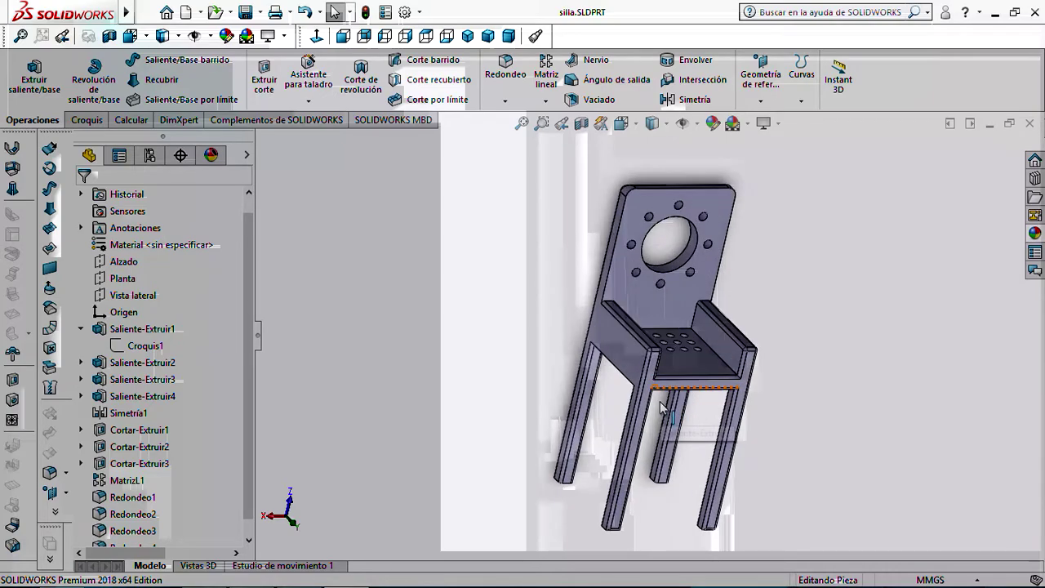
scroll(660, 403, "up", 3)
middle_click_drag(660, 408, 593, 403)
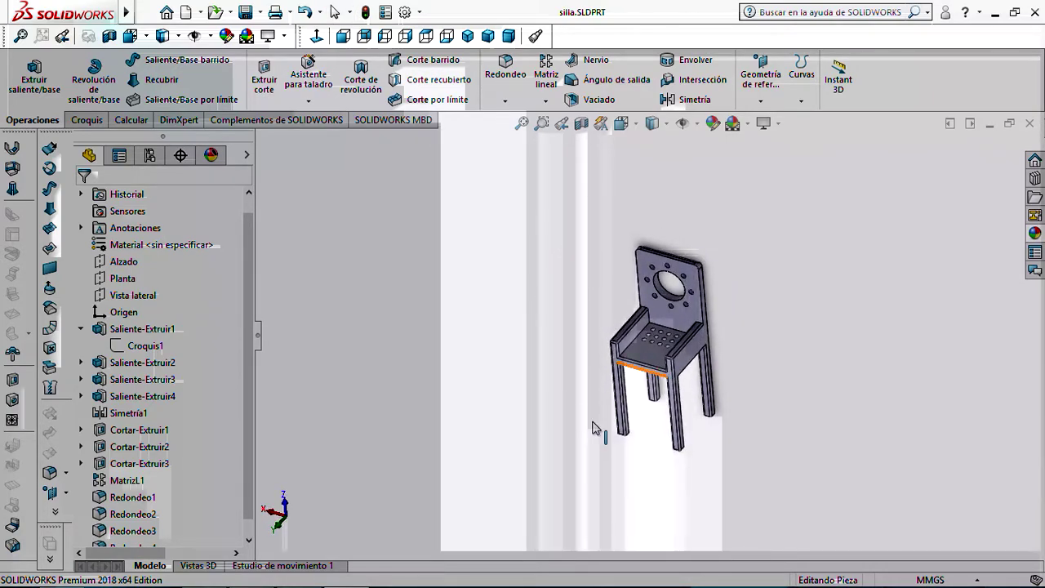
mouse_move(309, 580)
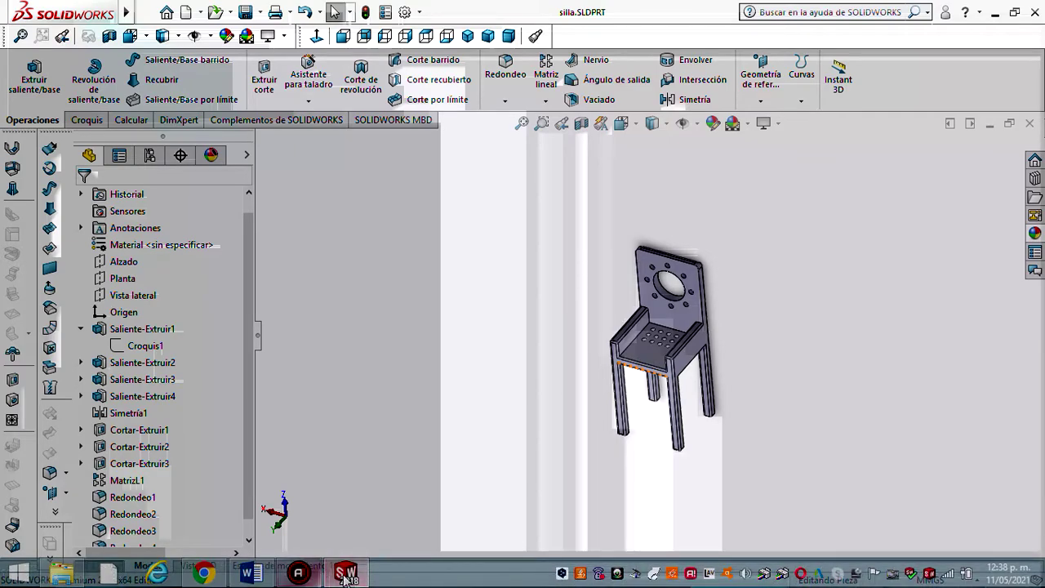
left_click(301, 575)
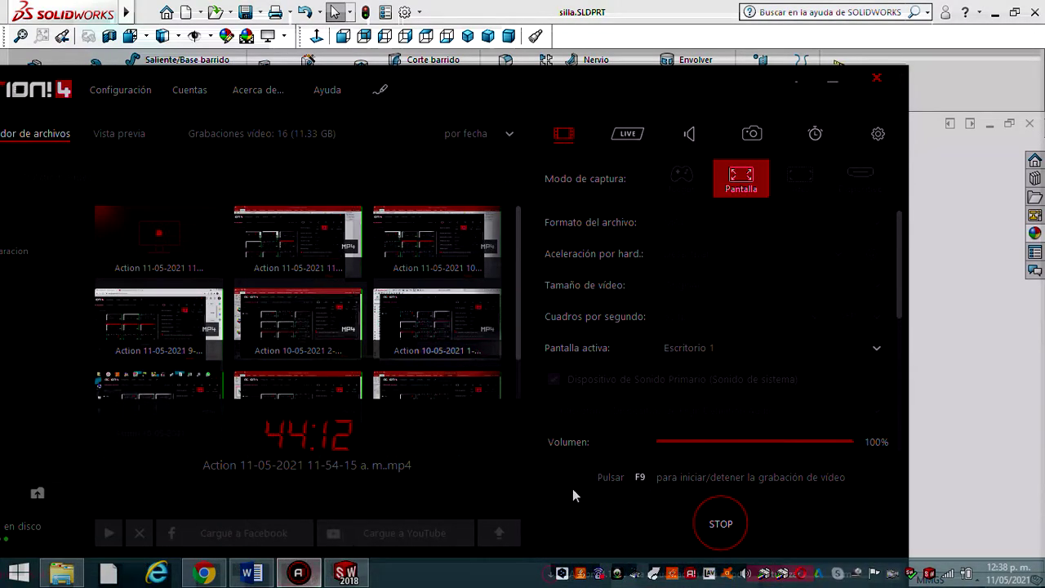